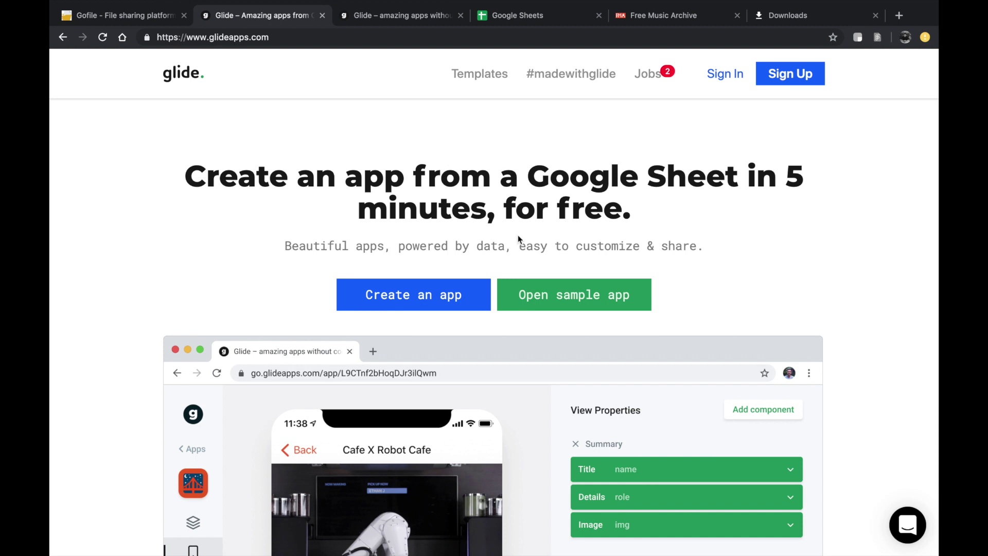
Step: Look over the Glide home page, the Glide app dashboard and the Gofile welcome page
click(386, 8)
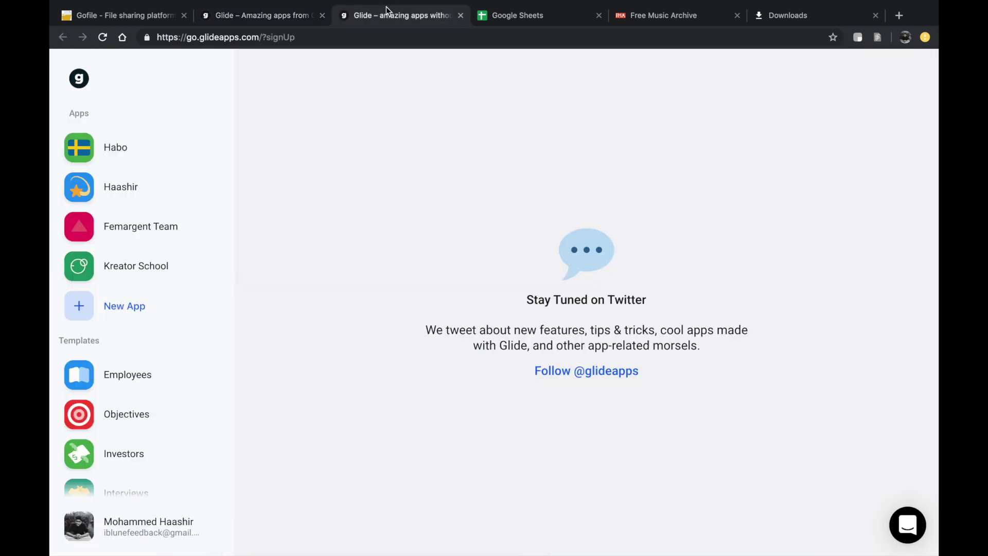
click(283, 17)
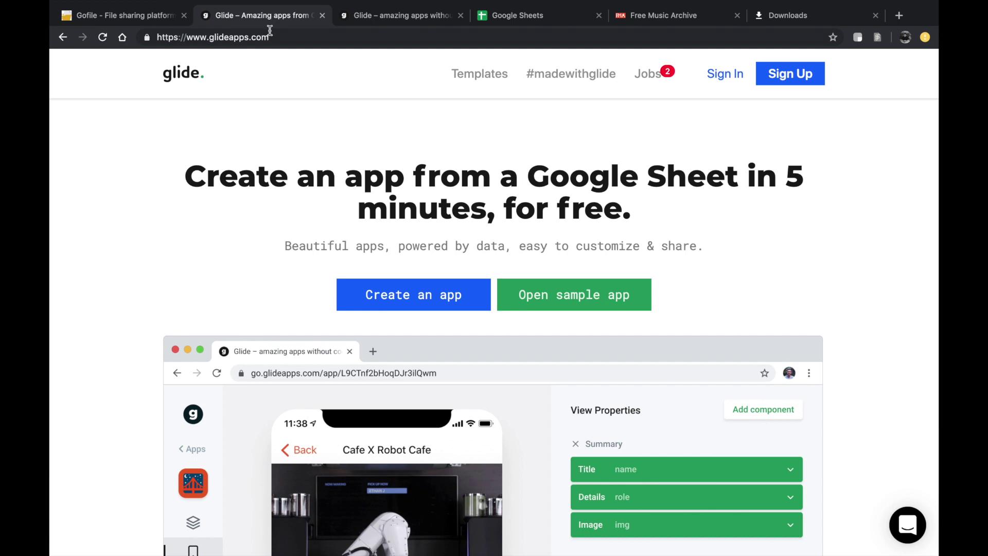
double_click(272, 38)
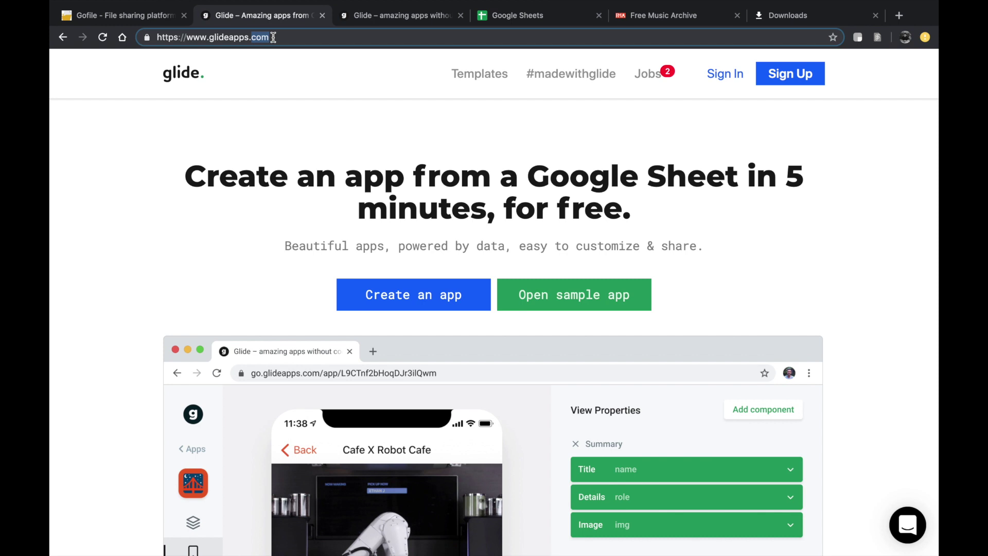
click(273, 37)
scroll(461, 244, down, 1)
scroll(462, 245, up, 1)
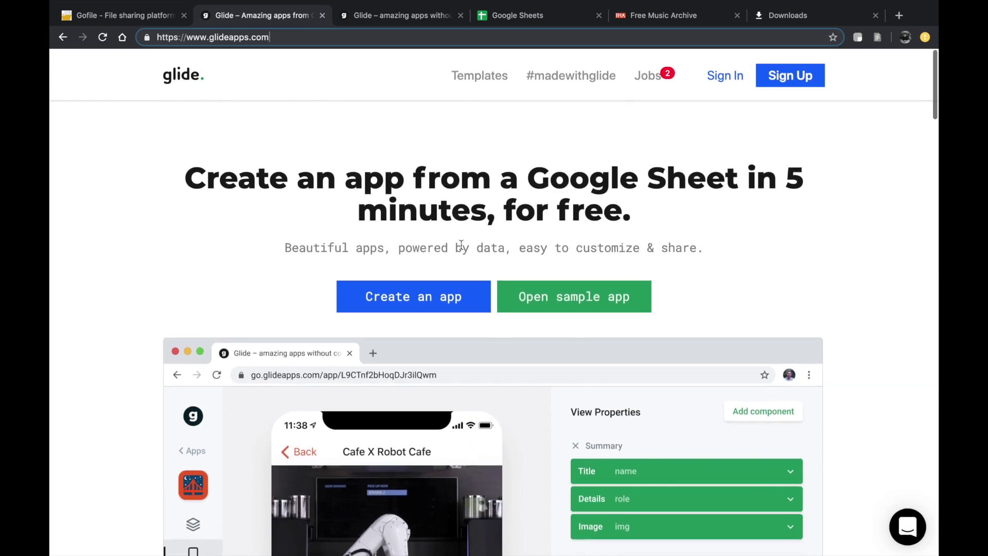
click(144, 19)
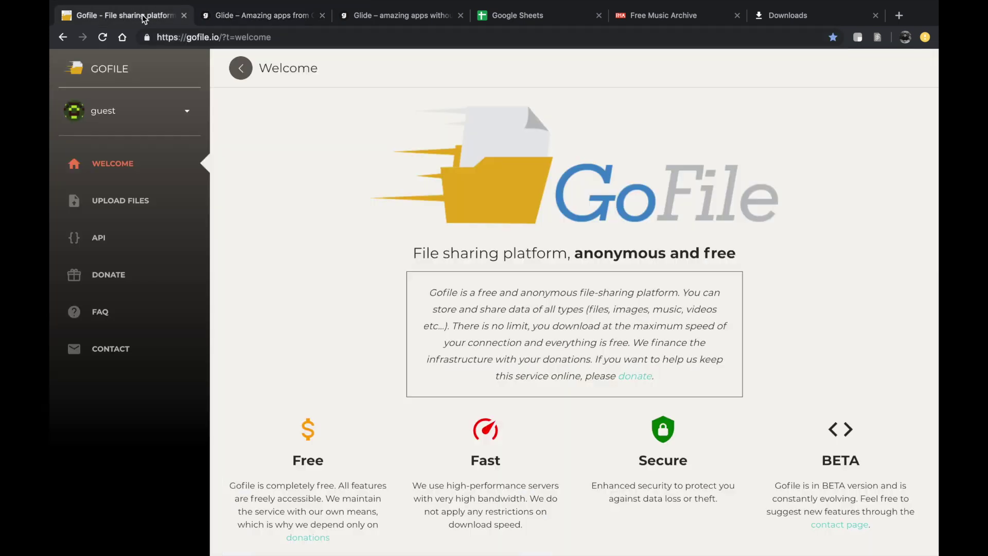
click(218, 16)
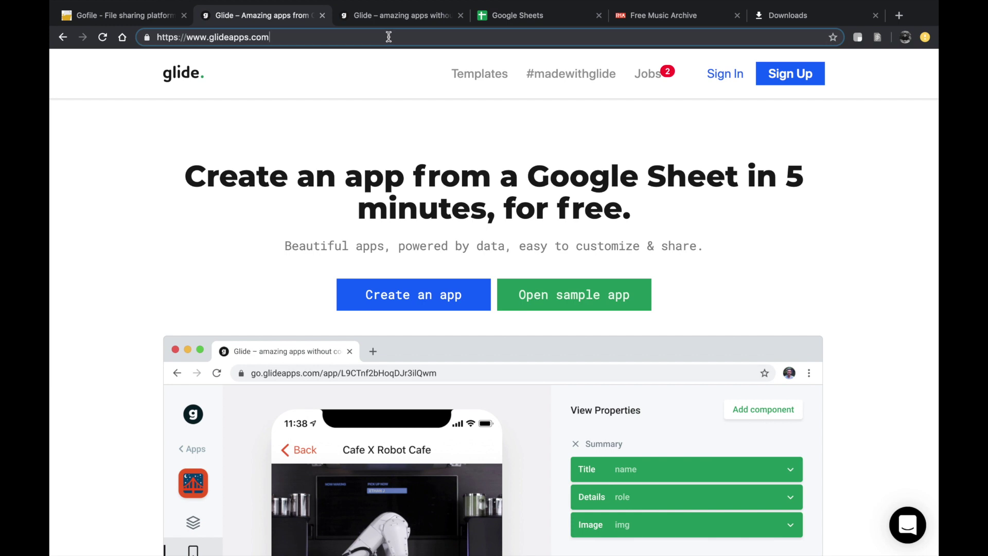
click(166, 20)
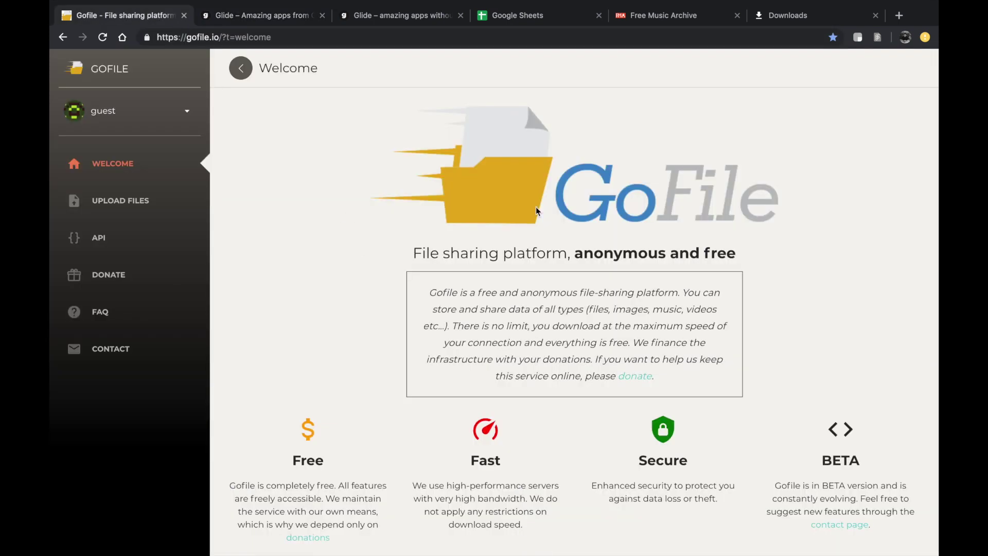
Step: Copy the download link of Wildlight's "Quicksand" from Free Music Archive's Recently Added Highlights and paste it into the address bar to inspect it
click(661, 18)
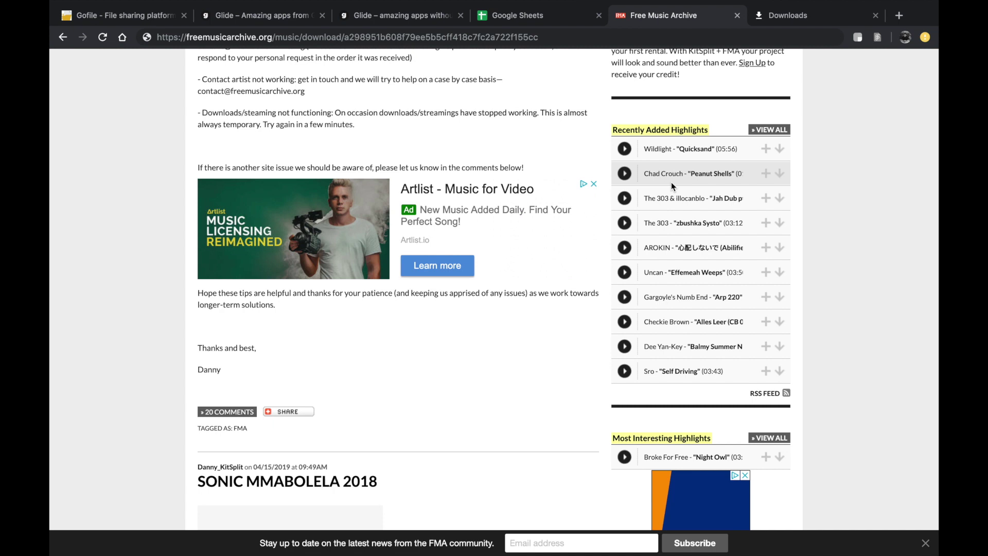
right_click(783, 147)
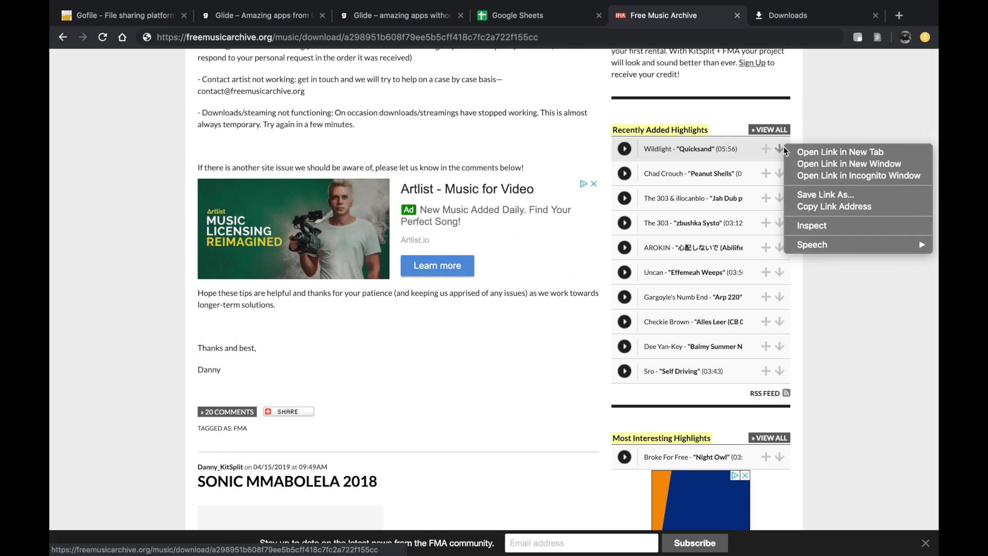
click(823, 206)
click(708, 39)
key(ctrl+c)
text(t)
key(BackSpace)
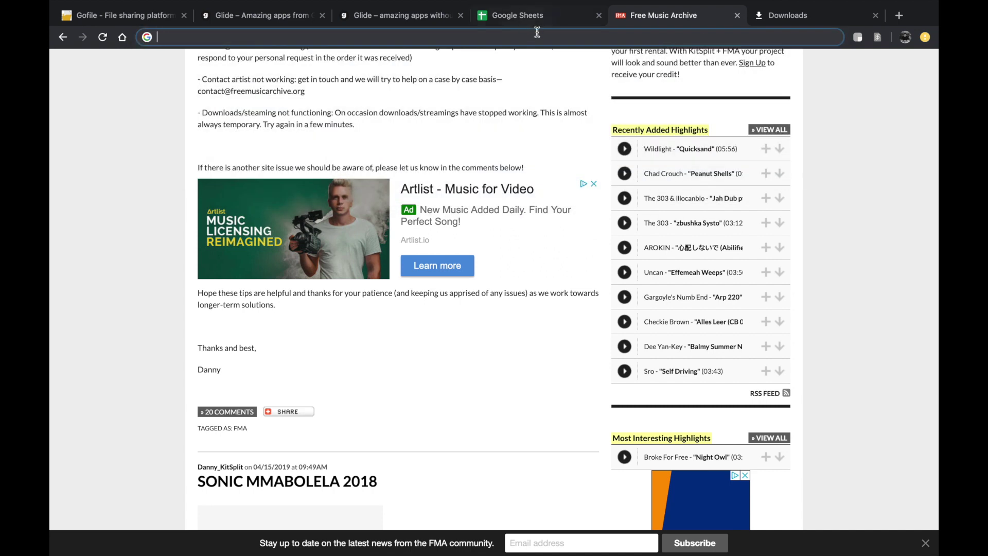
key(ctrl+v)
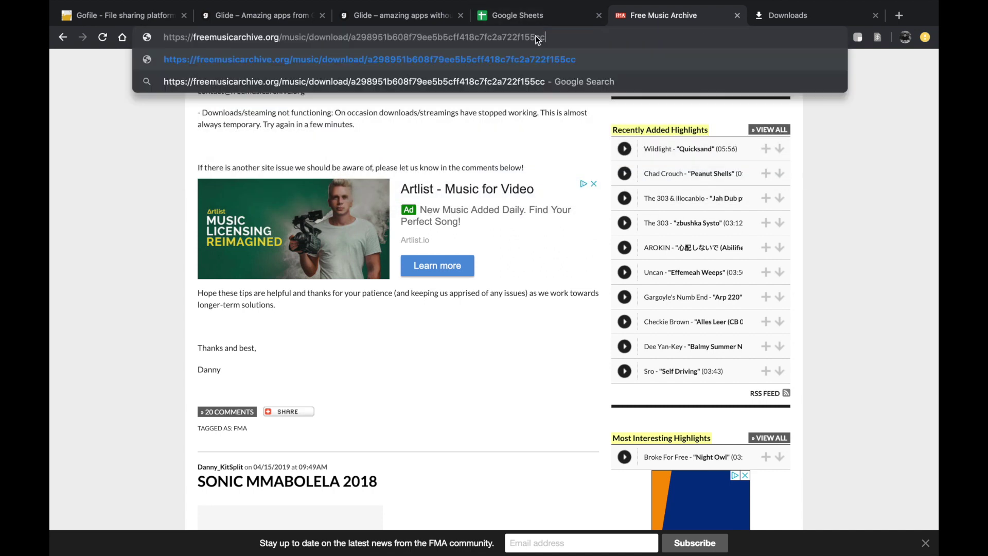
triple_click(564, 40)
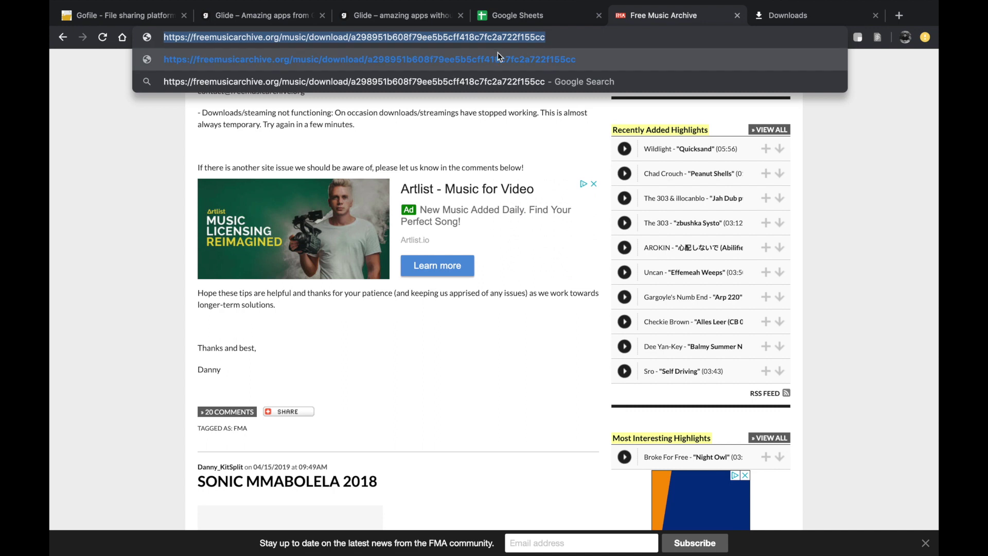
click(542, 38)
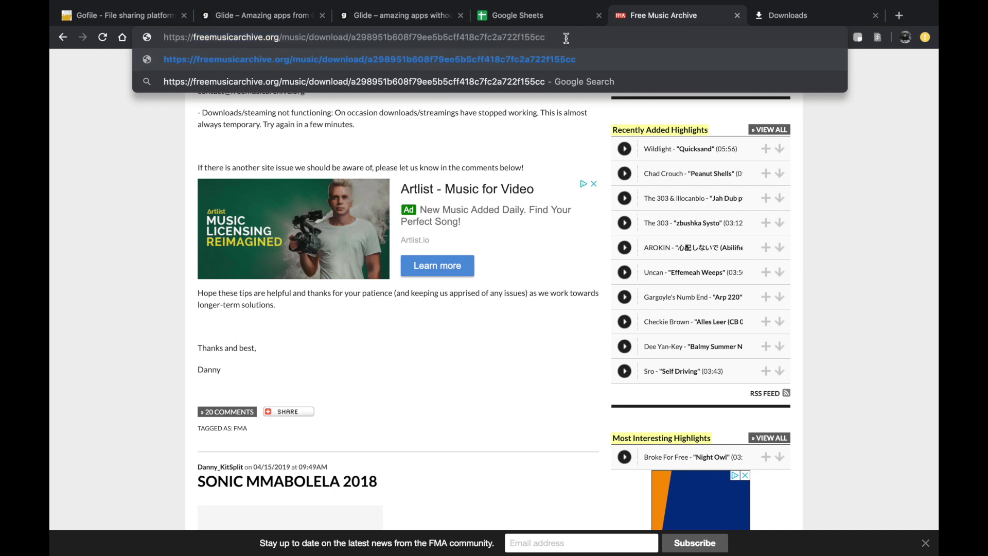
Step: Try adding an audio file extension to the end of the pasted download link, and discard the edit
text(,)
key(BackSpace)
text(.mp)
key(BackSpace)
key(BackSpace)
text(wa)
key(BackSpace)
key(BackSpace)
key(BackSpace)
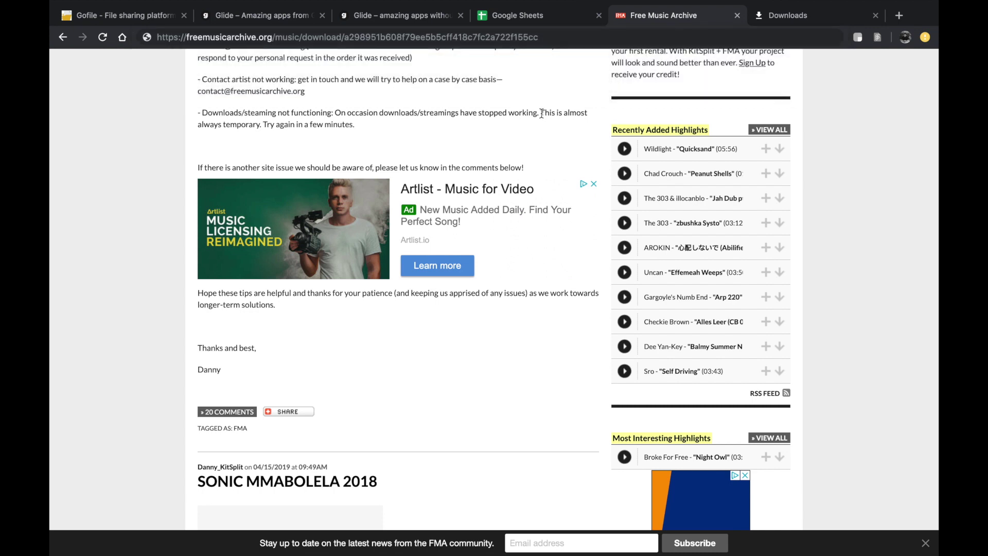
click(539, 115)
click(512, 38)
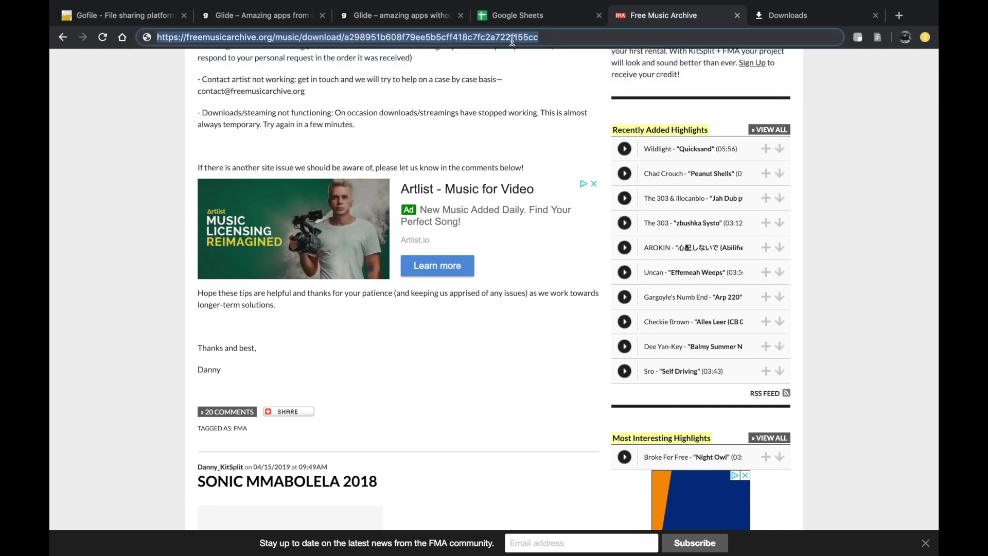
Step: Check the browser's downloads list and download Wildlight's "Quicksand" from the Recently Added Highlights on Free Music Archive
click(777, 16)
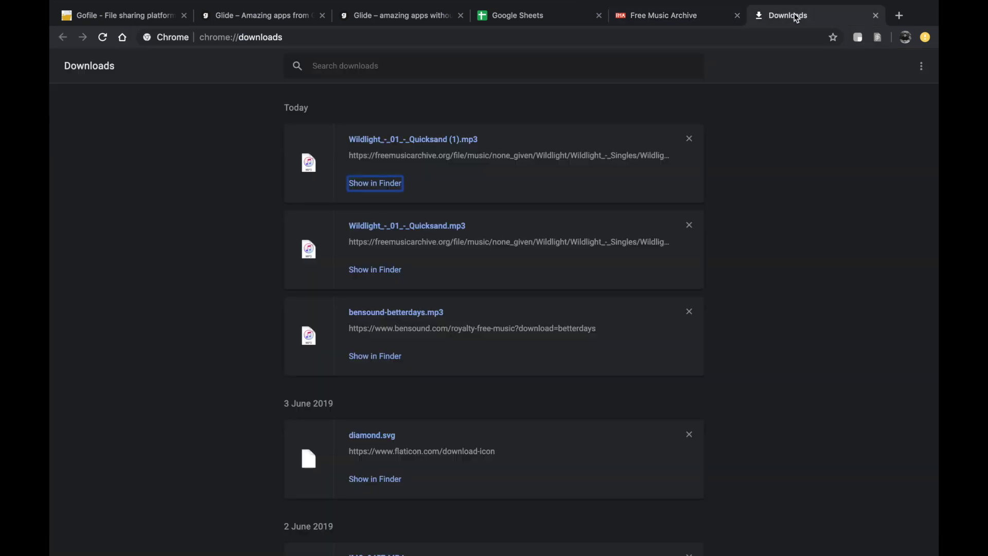
click(653, 14)
scroll(748, 161, down, 3)
scroll(750, 162, up, 8)
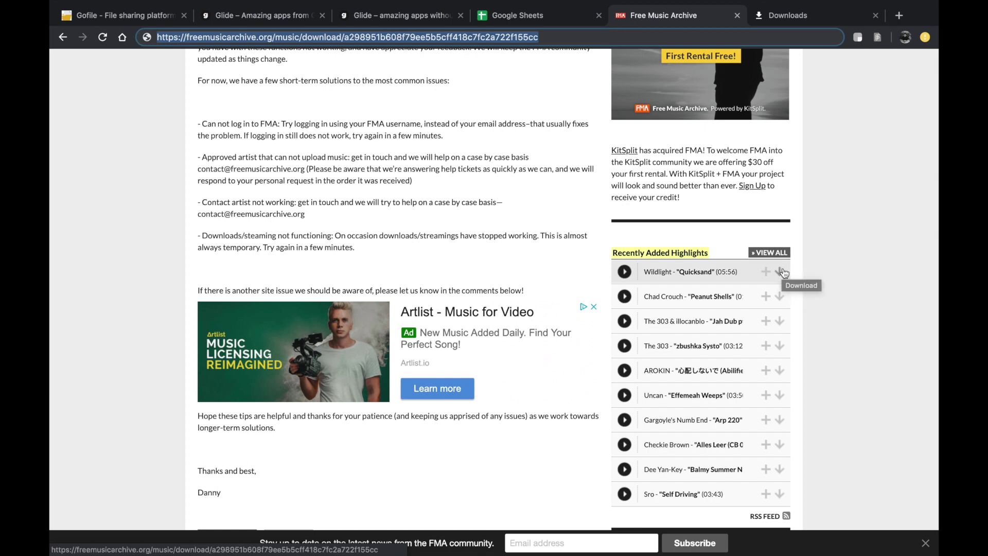
scroll(752, 258, down, 3)
scroll(752, 258, up, 1)
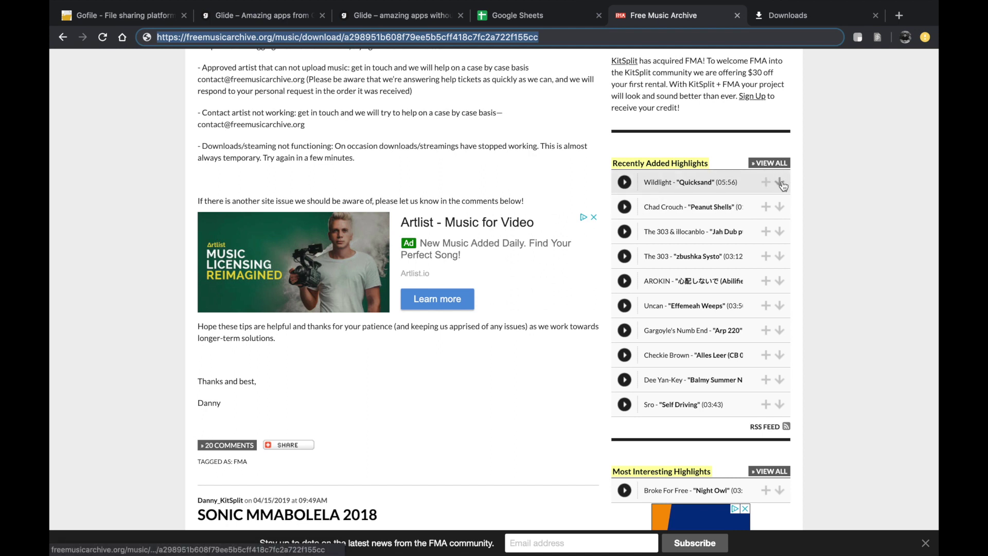
scroll(688, 178, down, 1)
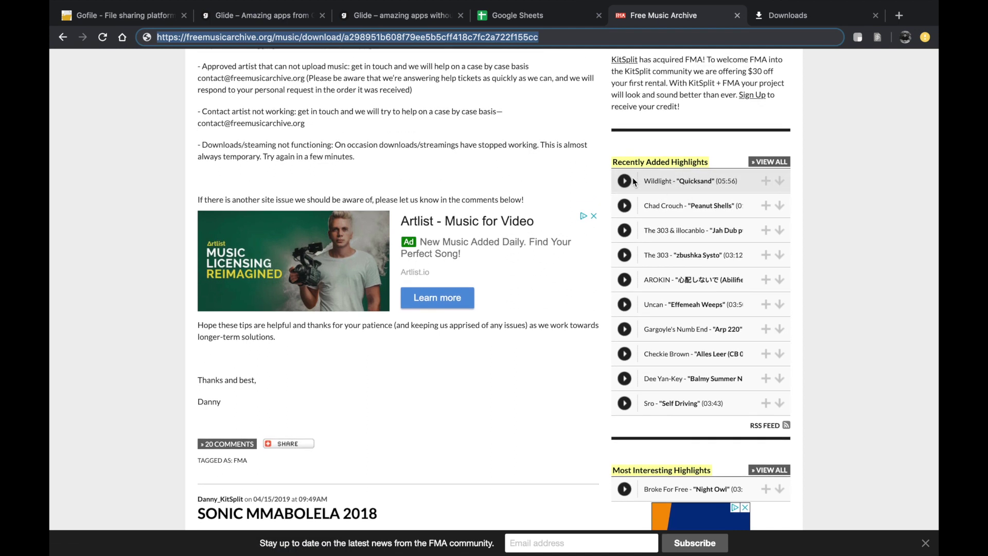
scroll(633, 180, up, 7)
scroll(633, 180, down, 7)
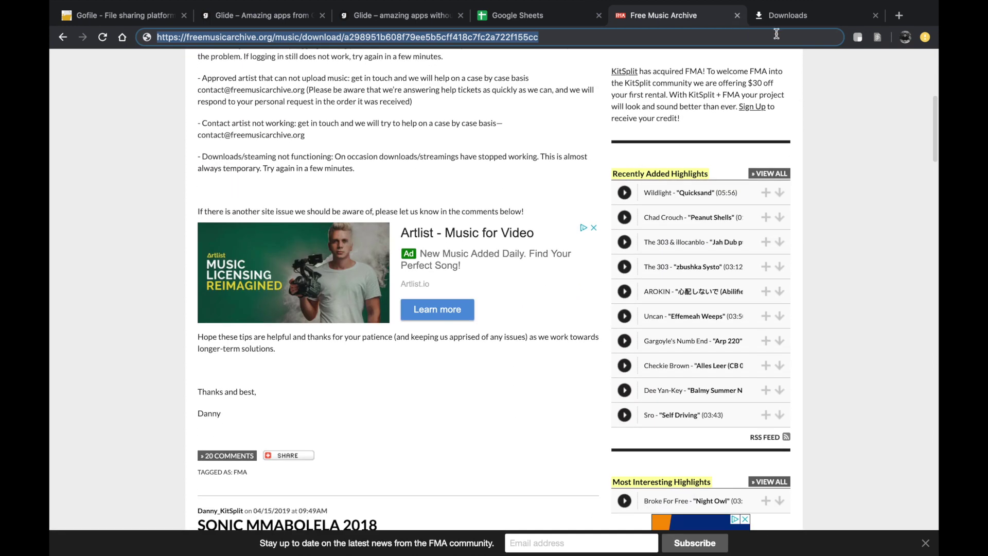
click(779, 193)
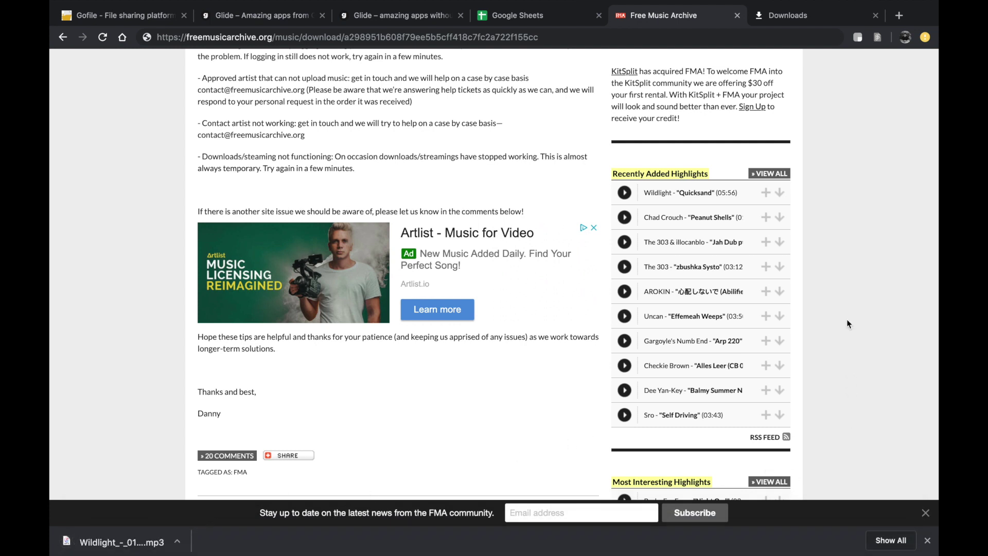
Step: Copy the newest "Quicksand" download's source link from the downloads list, paste it into the address bar and copy the full MP3 address
click(776, 21)
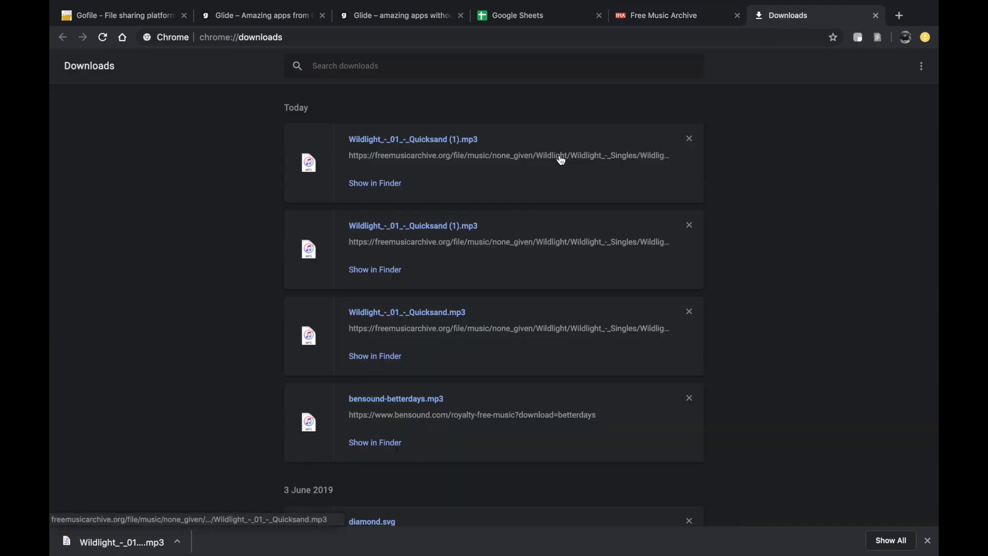
right_click(522, 161)
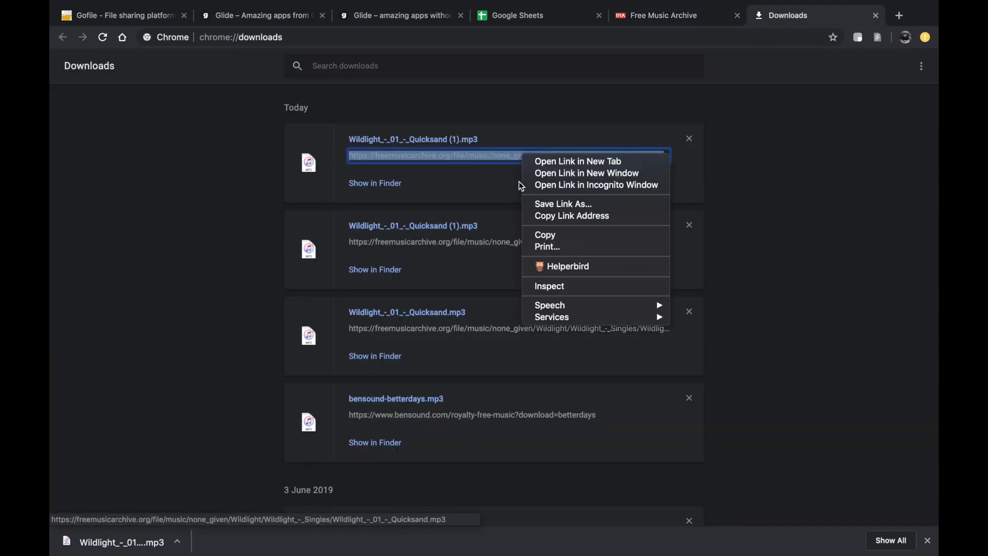
click(574, 216)
click(494, 40)
text(https://freemusicarchive.org/file/music/none_given/Wildlight/Wildlight_-_Singles/Wildlight_-_01_-_Quicksand.mp3)
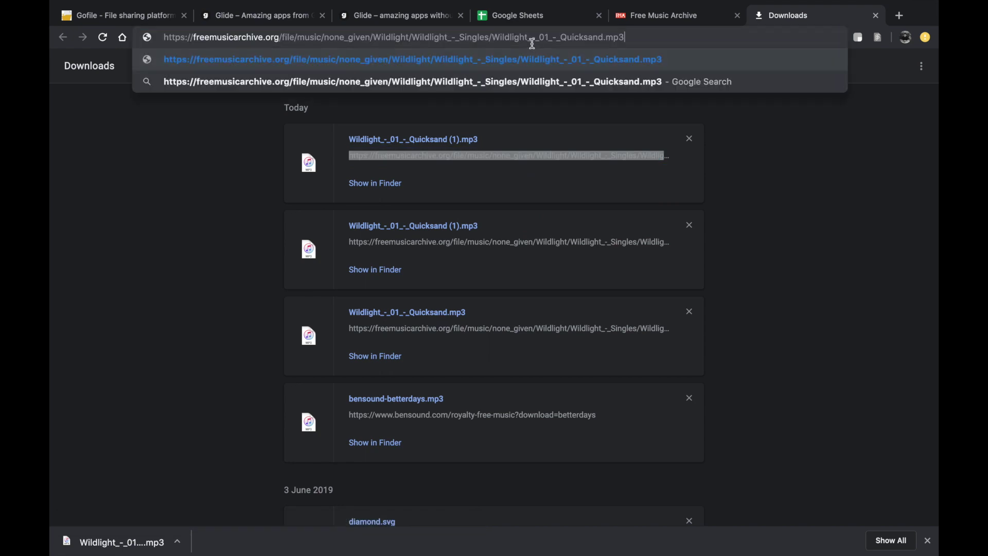
drag(637, 39, 365, 25)
key(super+c)
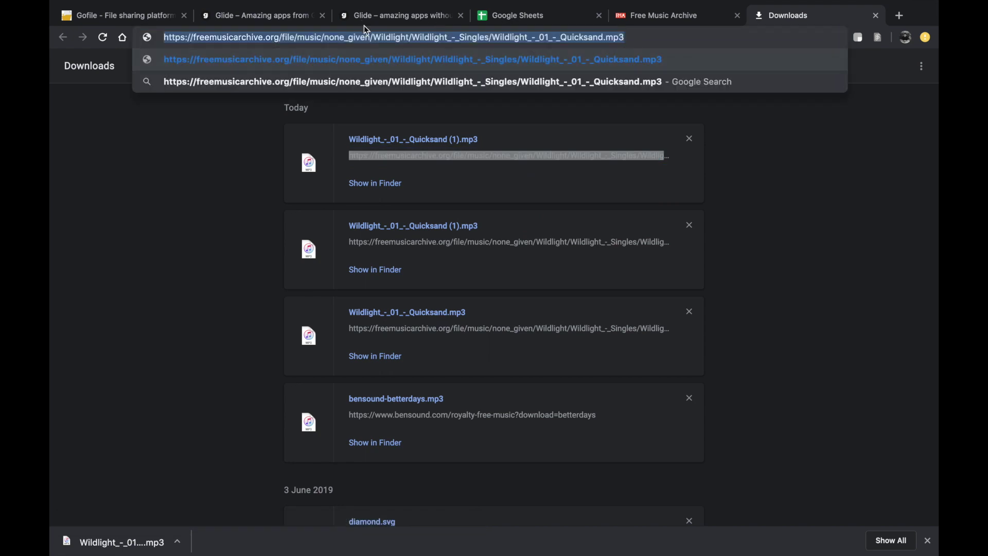
Step: Load the pasted MP3 address to download the track directly, and open and dismiss the downloaded file's options
key(Return)
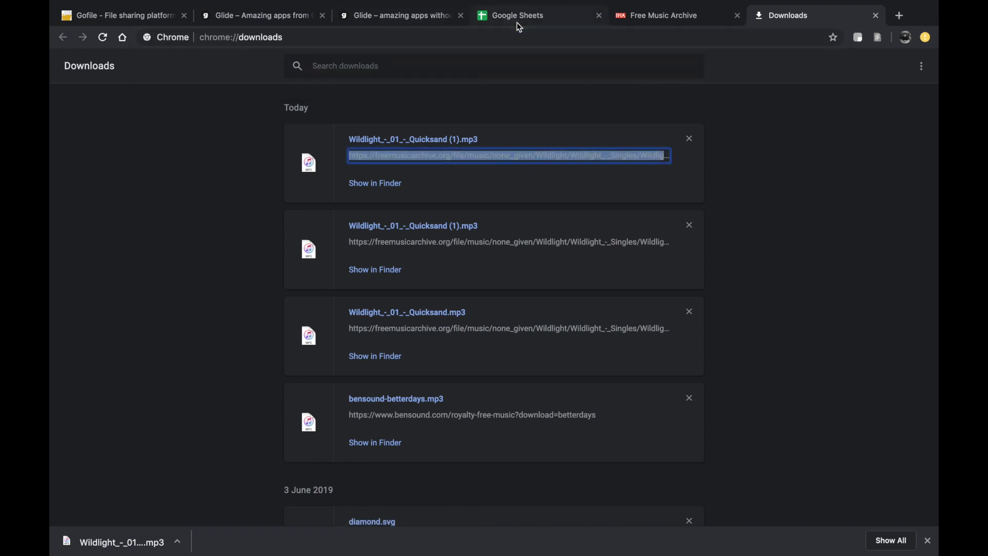
click(177, 541)
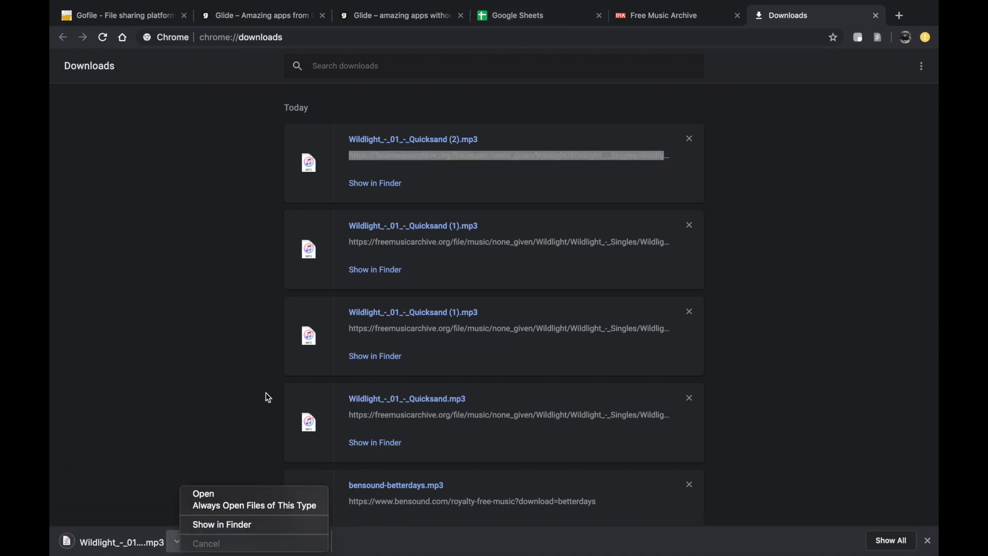
click(230, 410)
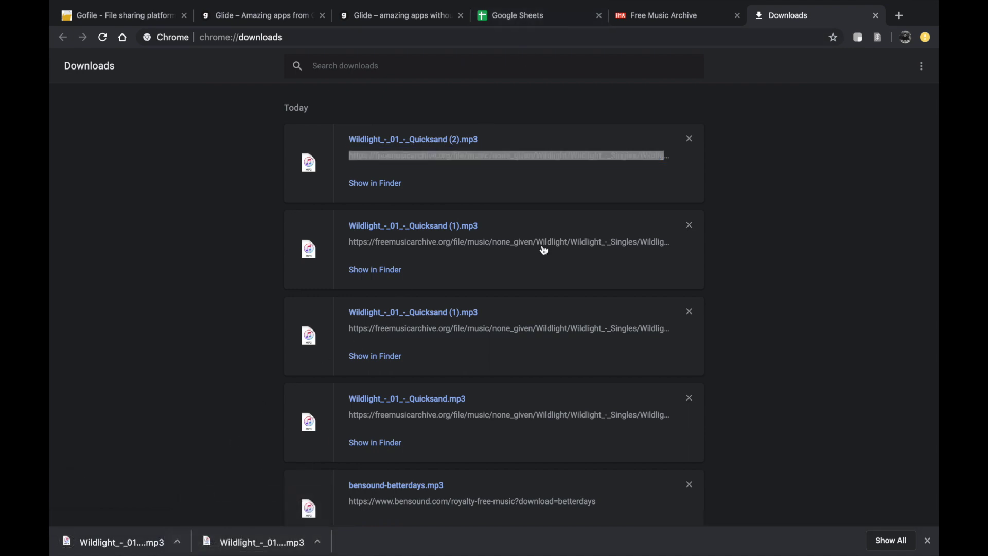
Step: Close the browser's downloads list and switch to the Gofile welcome page
click(697, 24)
click(817, 22)
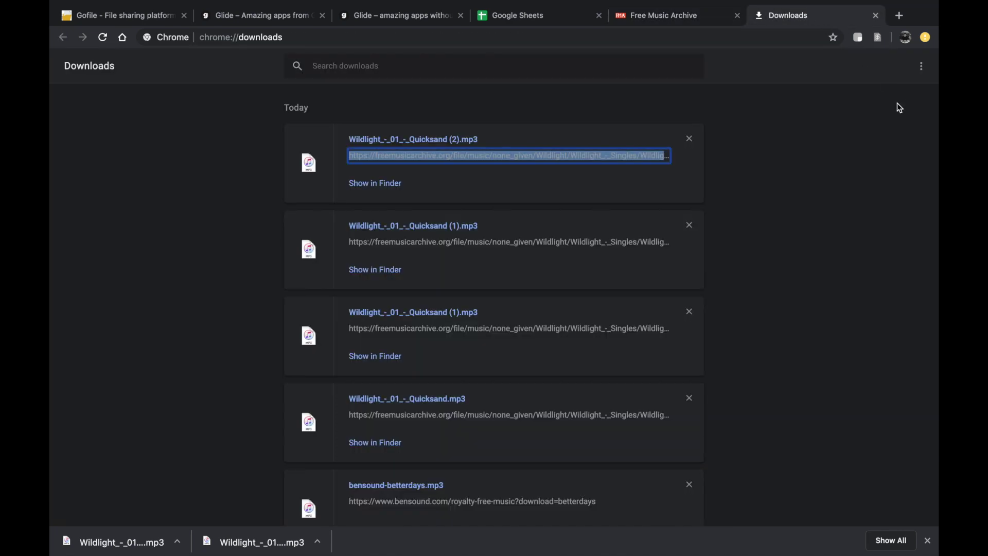
click(876, 15)
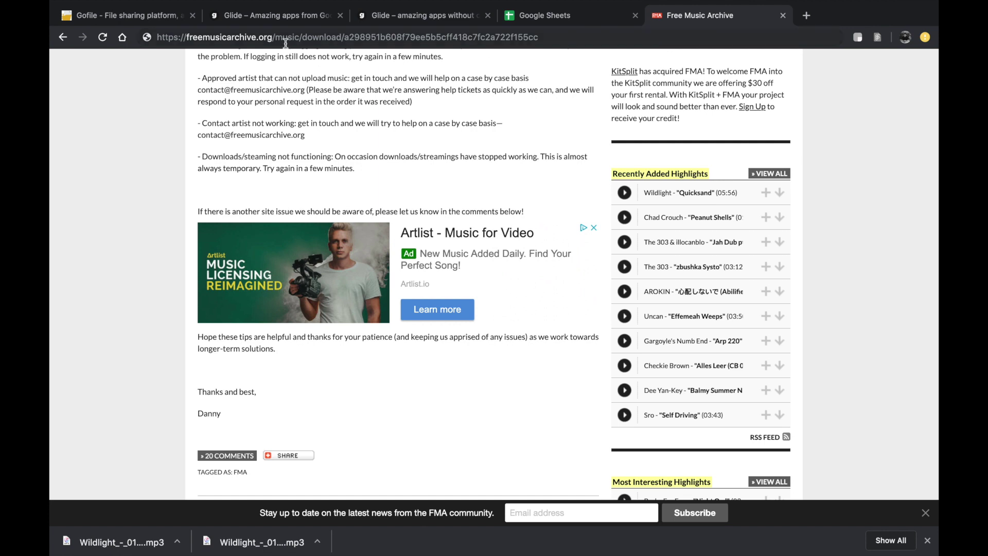
click(163, 17)
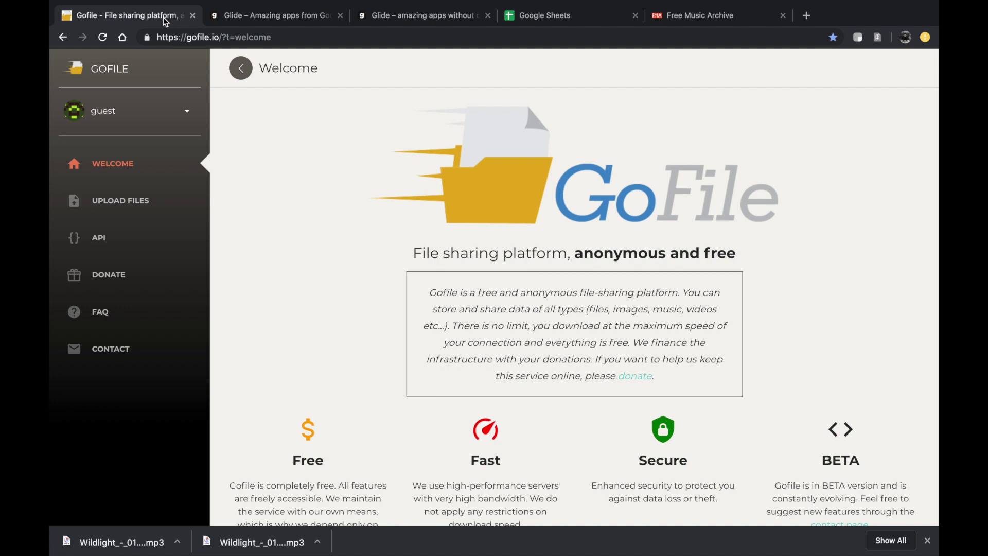
click(207, 36)
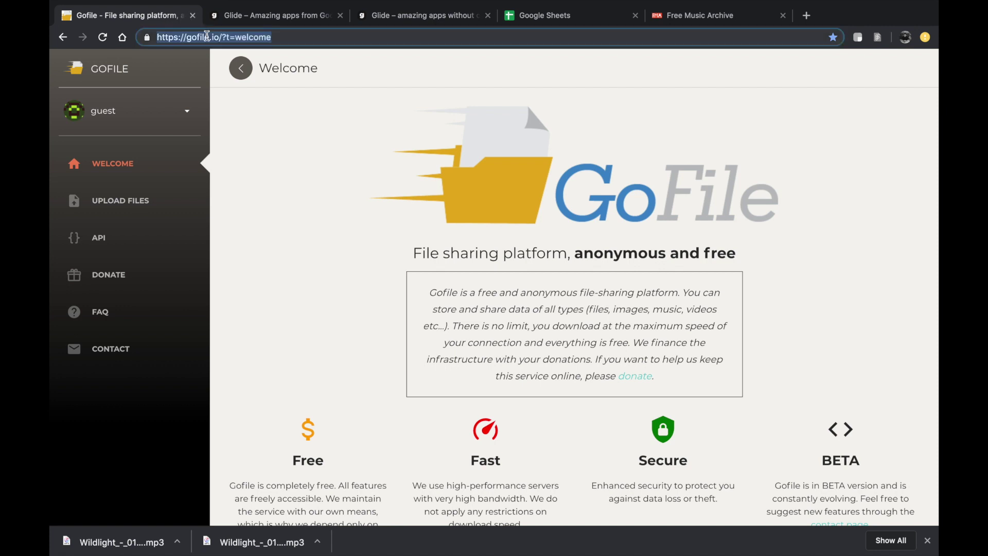
key(super+v)
key(super+z)
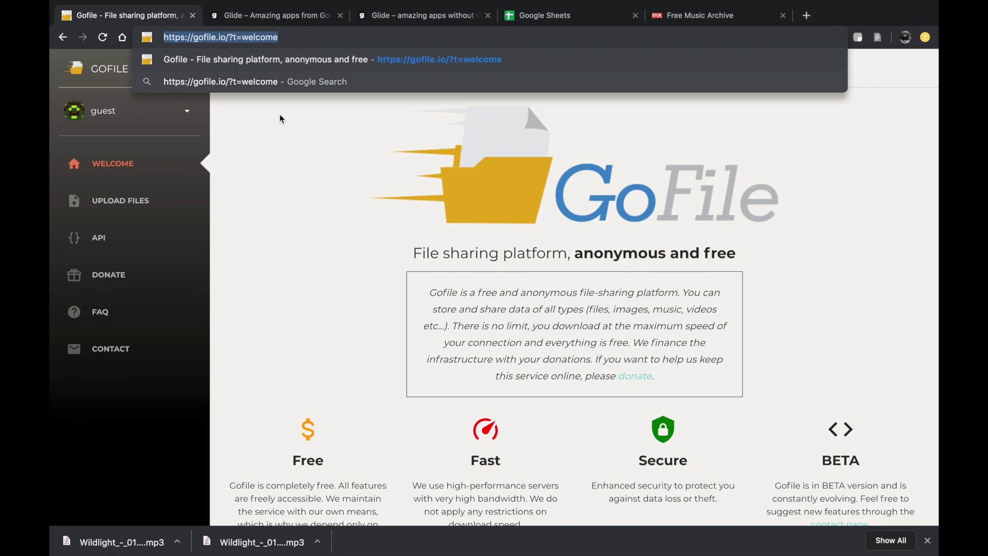
click(428, 333)
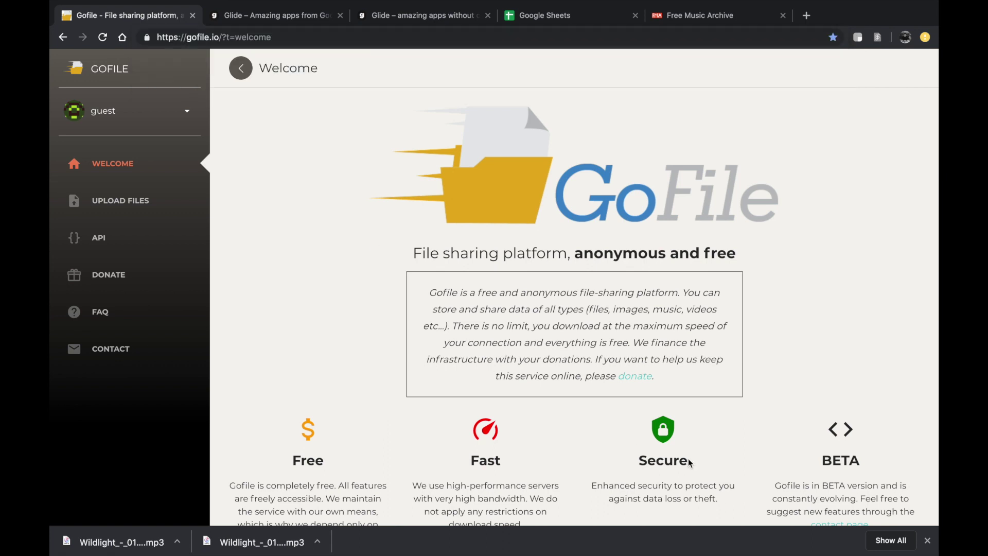
Step: Look through Gofile's welcome, donate and API pages and its file upload page
scroll(688, 460, down, 3)
scroll(579, 458, up, 1)
scroll(579, 458, down, 1)
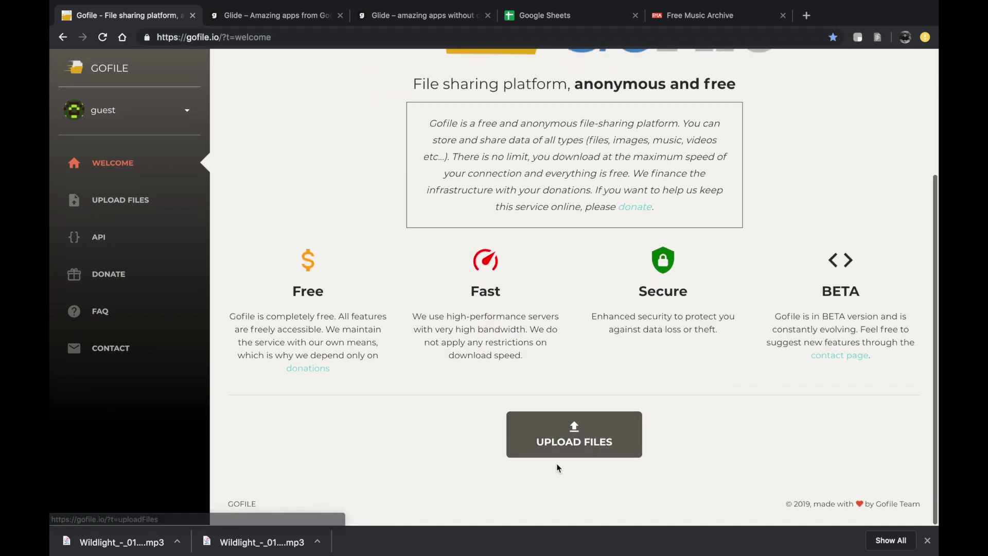
scroll(573, 420, up, 3)
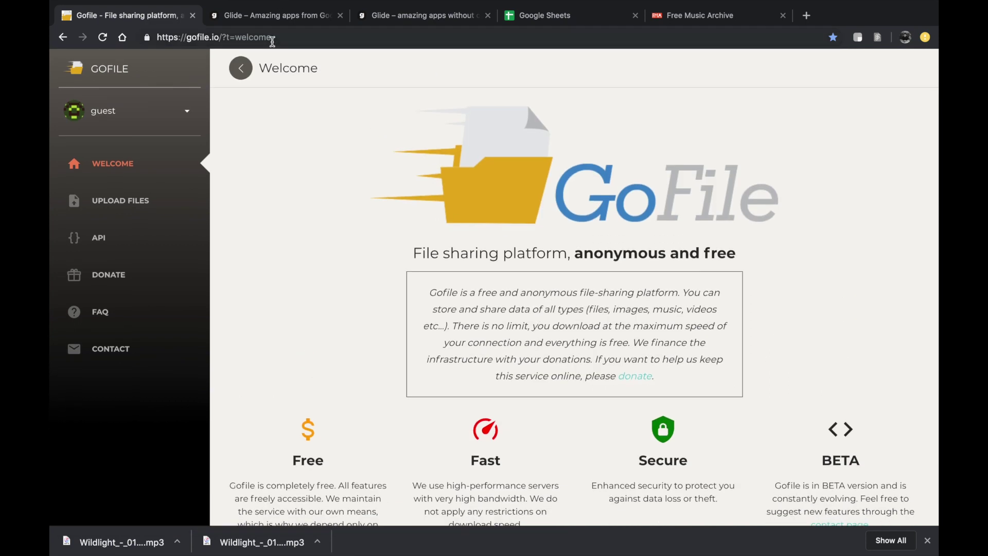
click(122, 205)
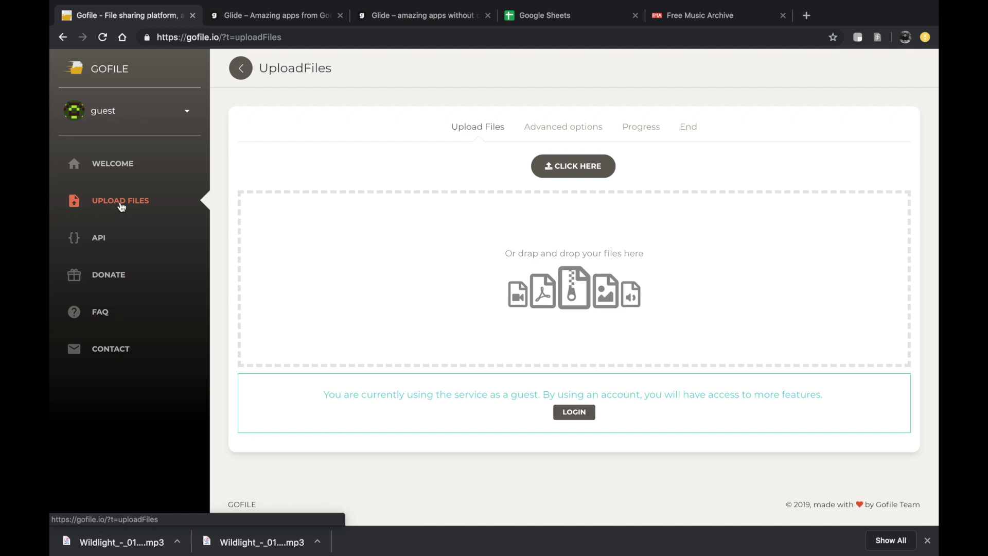
click(138, 271)
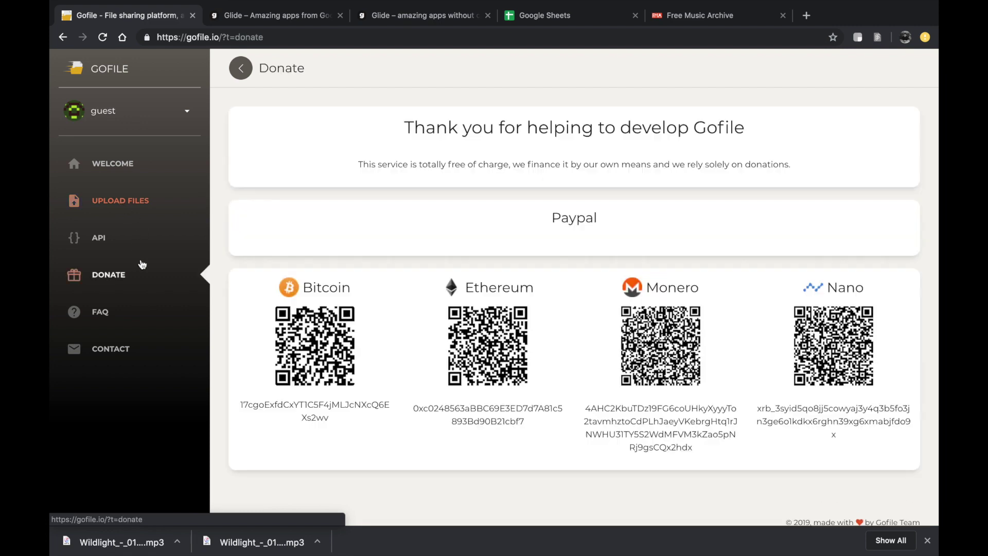
click(150, 238)
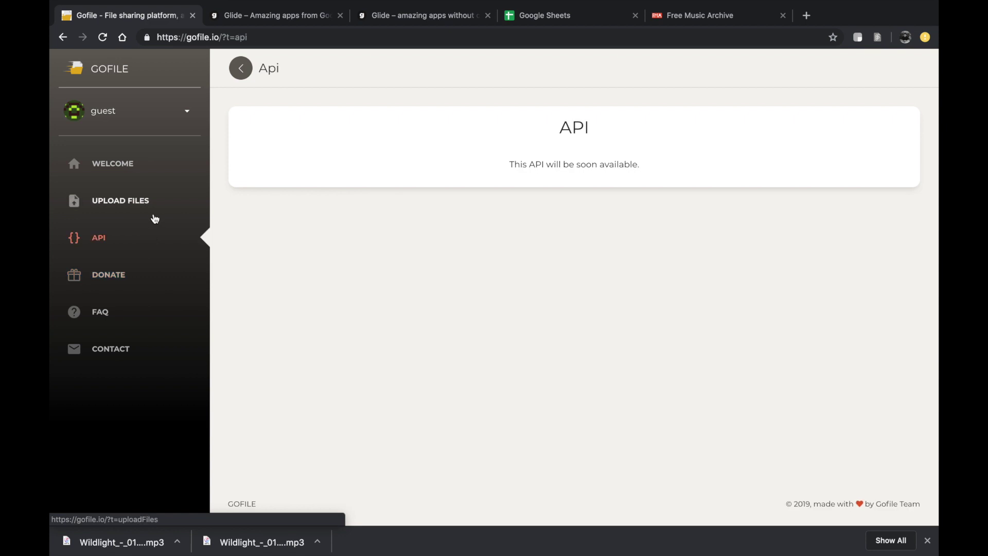
click(153, 212)
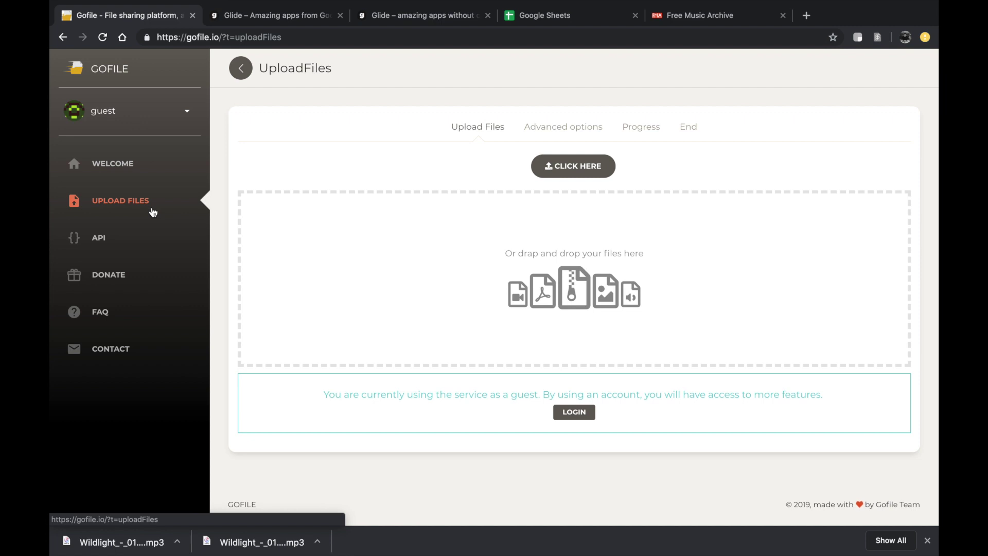
Step: Read the feature descriptions on Gofile's welcome page, including the Free section, and return to the file upload page
click(138, 172)
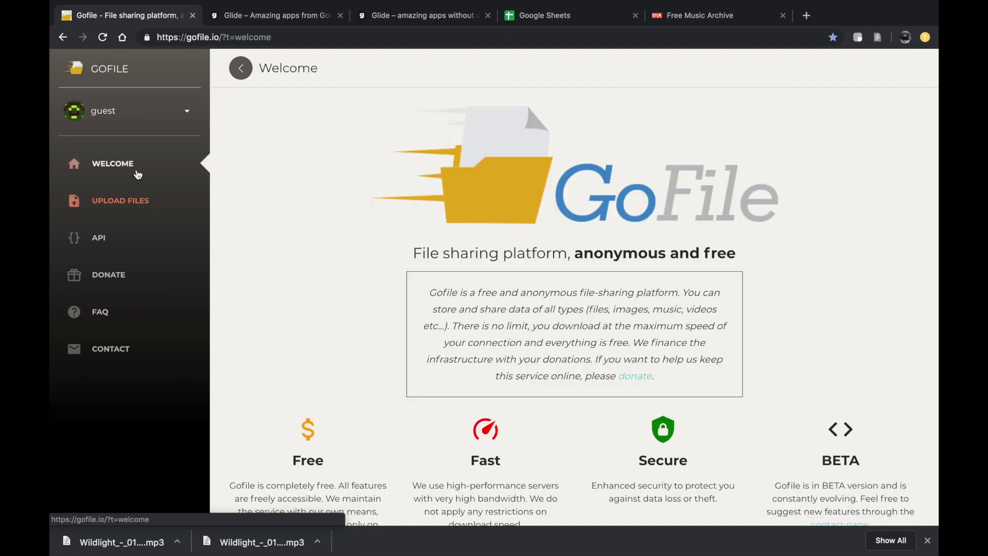
scroll(316, 315, down, 1)
scroll(367, 370, down, 2)
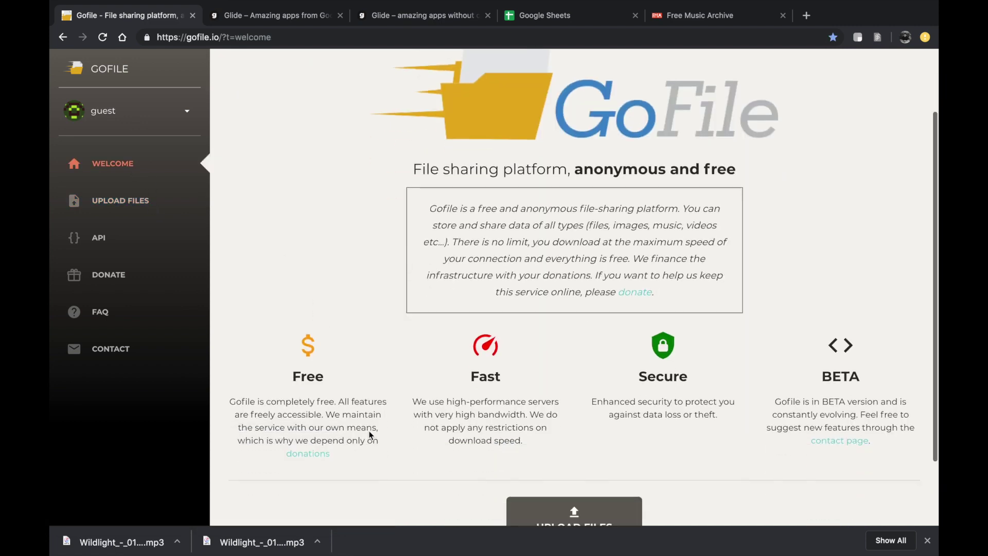
double_click(365, 405)
click(369, 422)
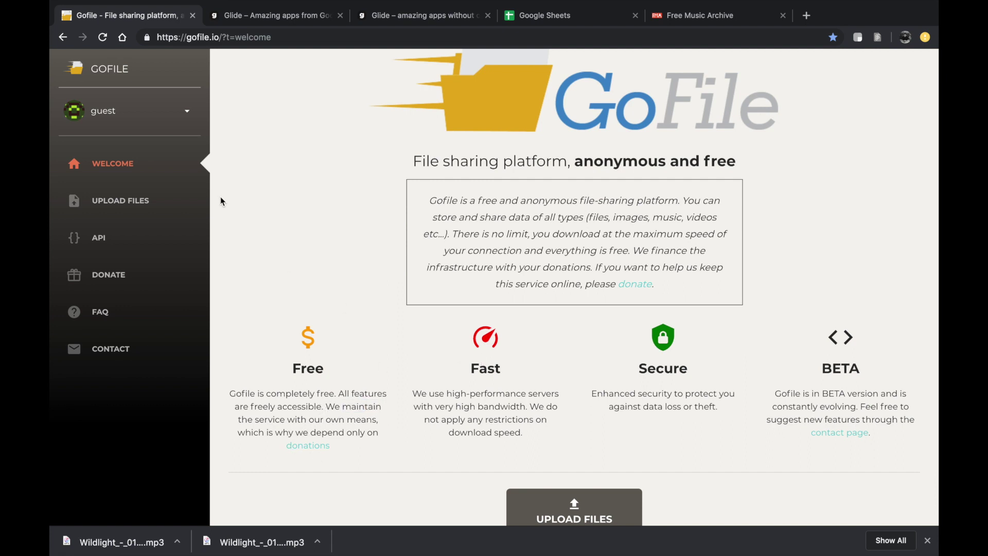
click(127, 200)
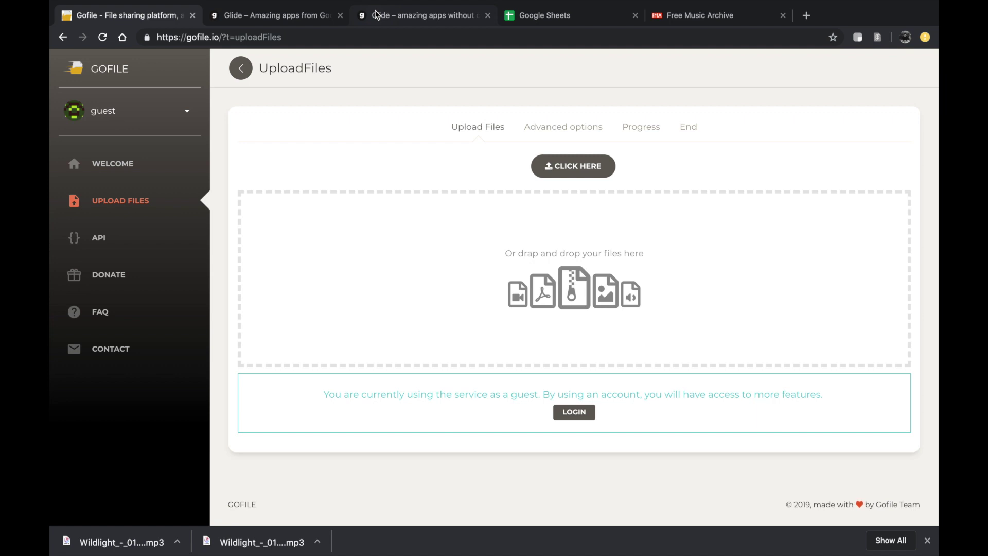
Step: Switch to Glide, open the app dashboard from its home page and start creating a new app
click(377, 15)
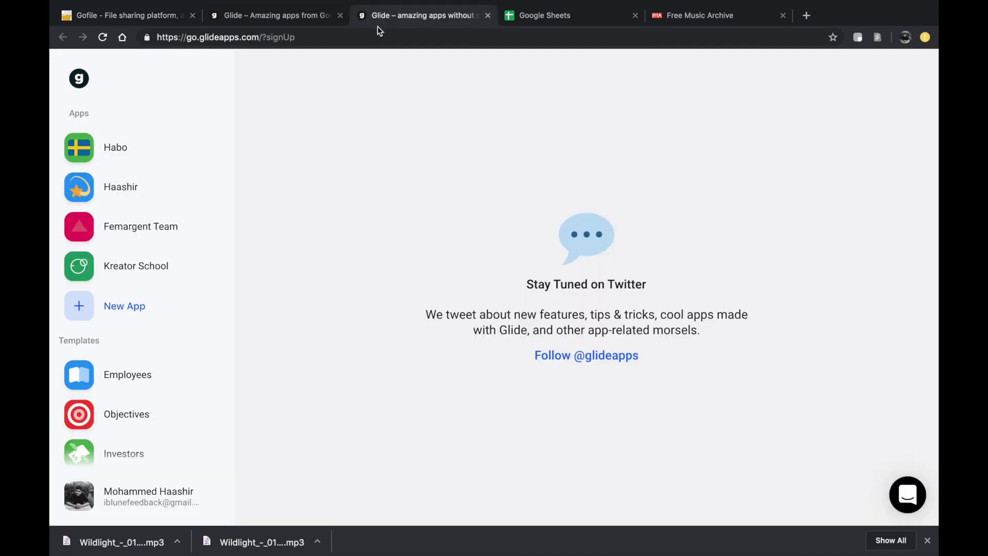
click(301, 17)
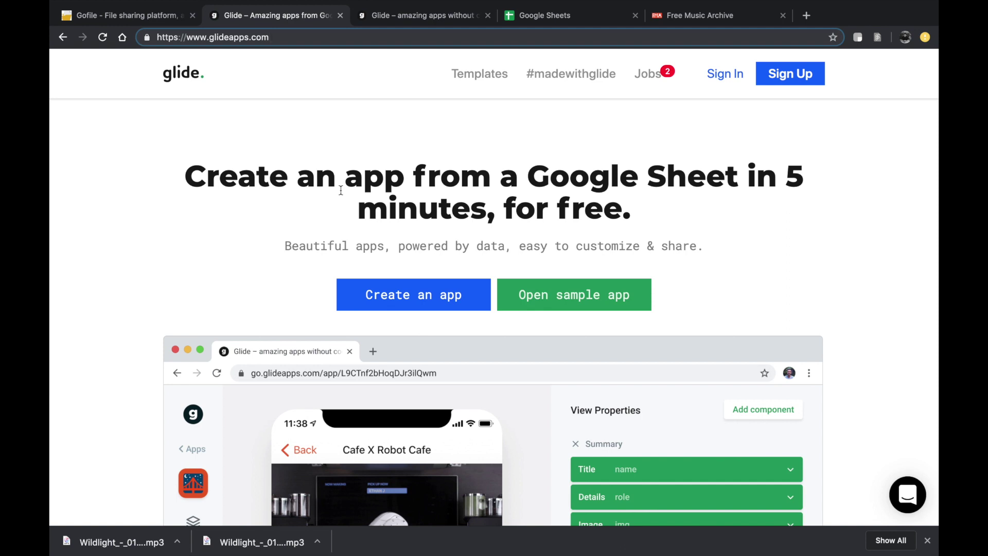
click(404, 298)
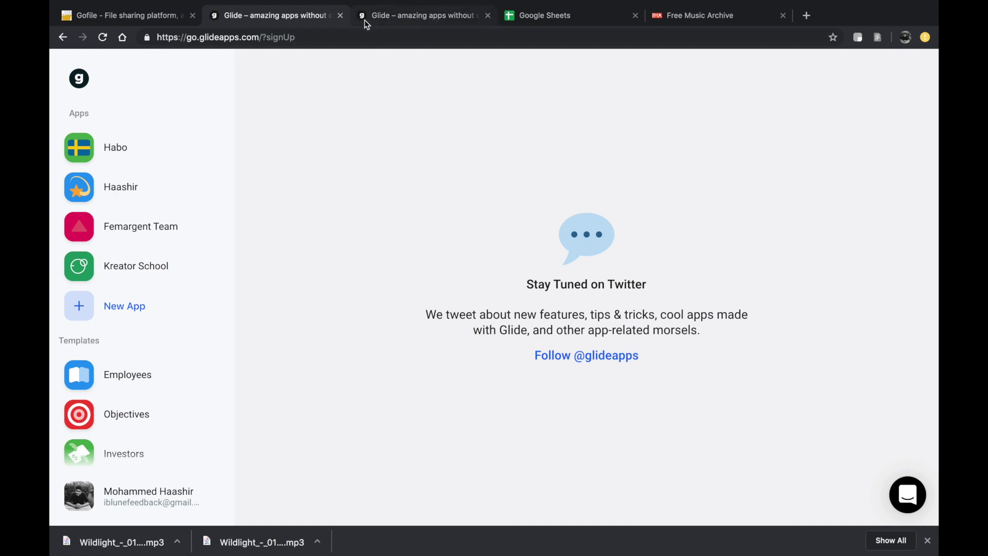
double_click(213, 37)
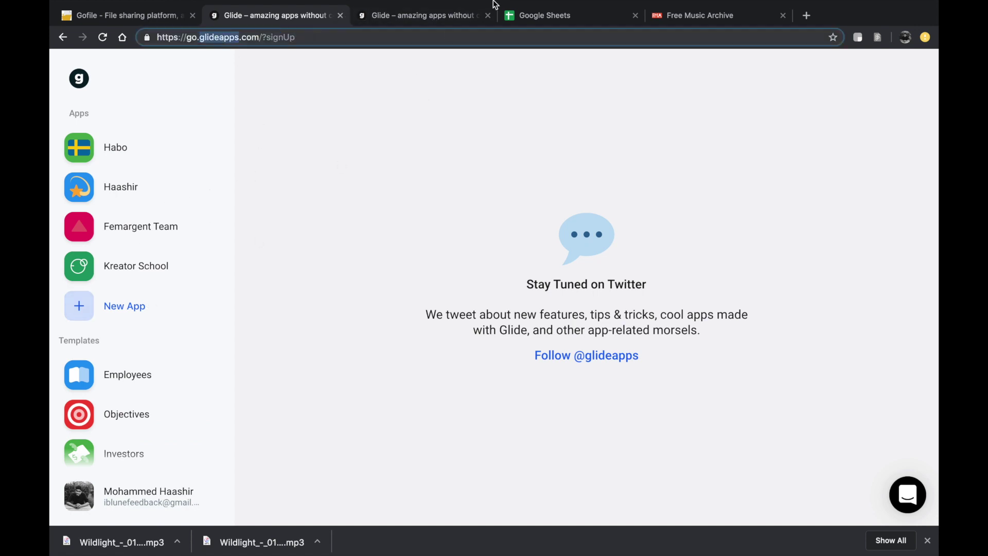
click(455, 20)
click(168, 305)
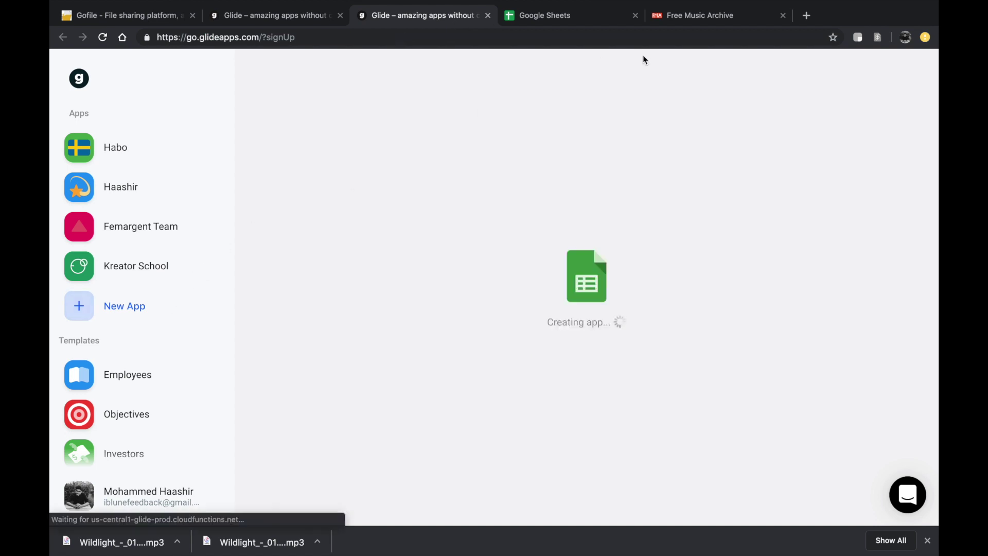
Step: Create a blank spreadsheet in Google Sheets and name it "Spotify clone"
click(524, 14)
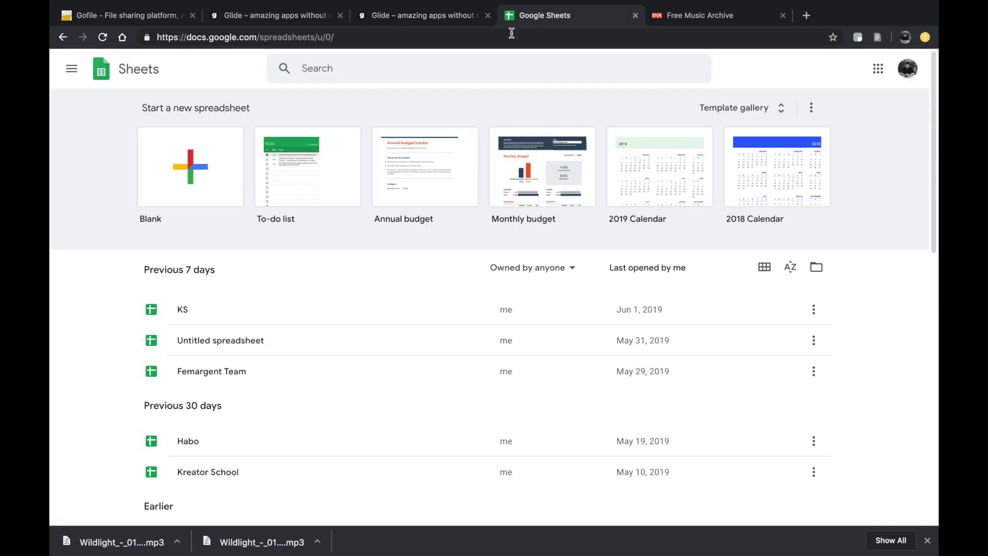
click(222, 170)
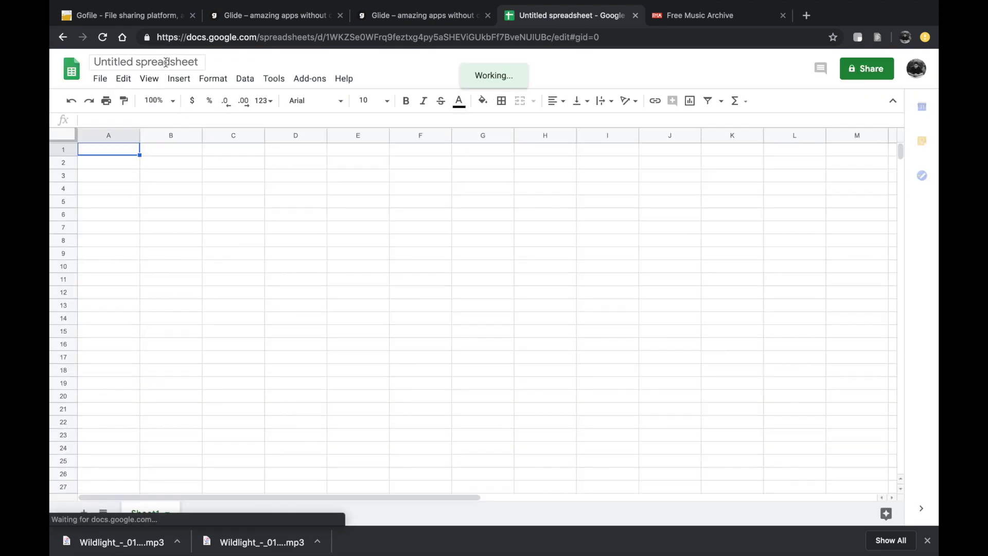
click(183, 62)
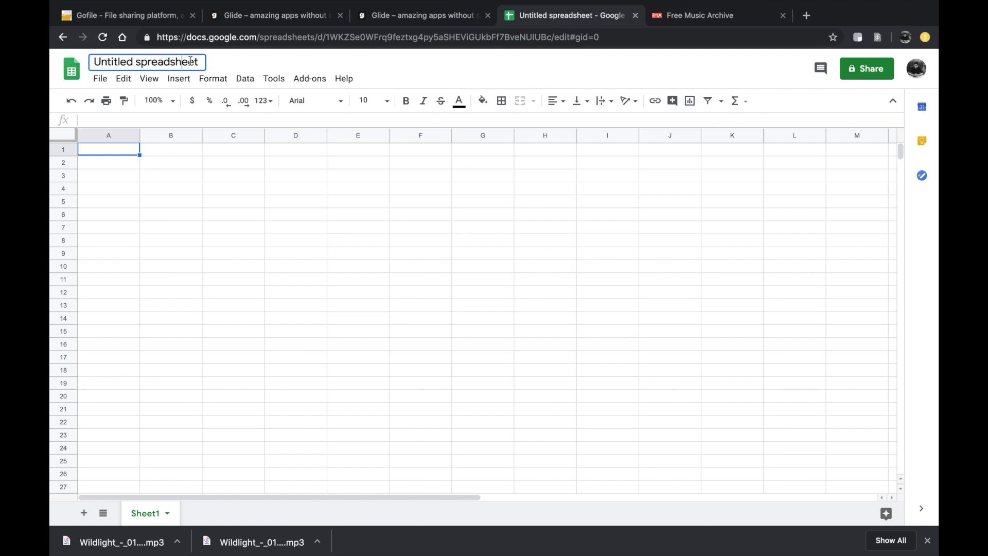
text(Spotify clone)
click(181, 177)
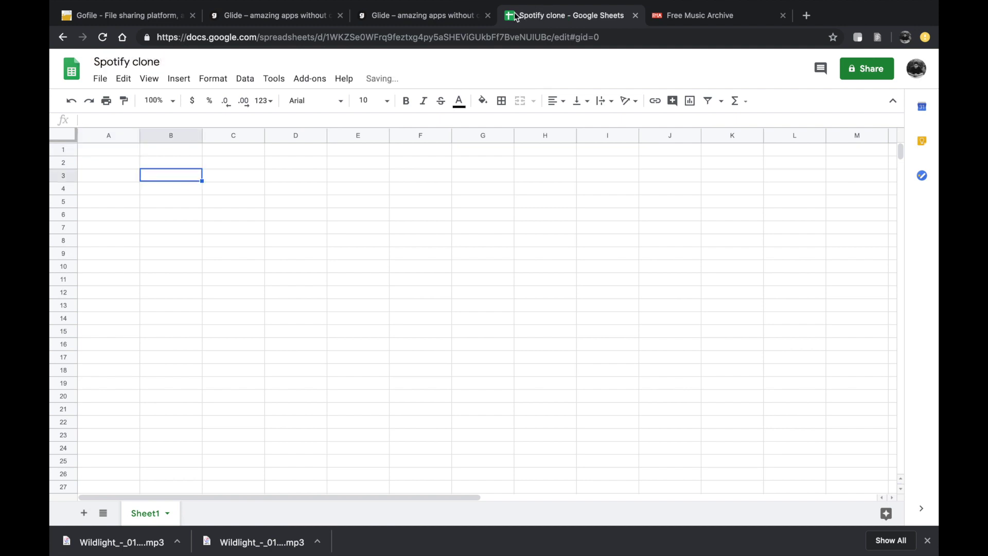
Step: Switch to Glide, search the file picker for "spotify" and try to create the app from the "Spotify clone" spreadsheet
click(397, 16)
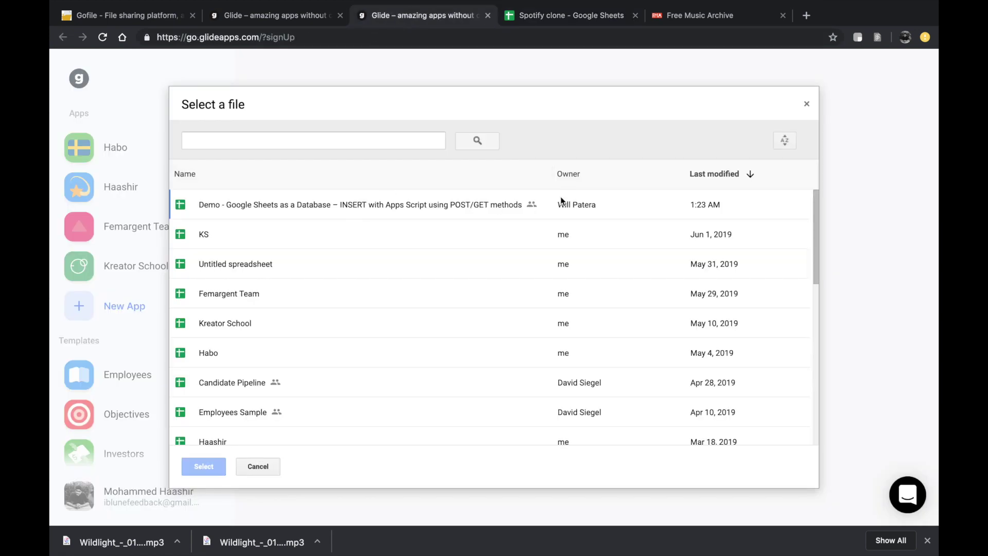
click(308, 141)
text(spotify)
key(Return)
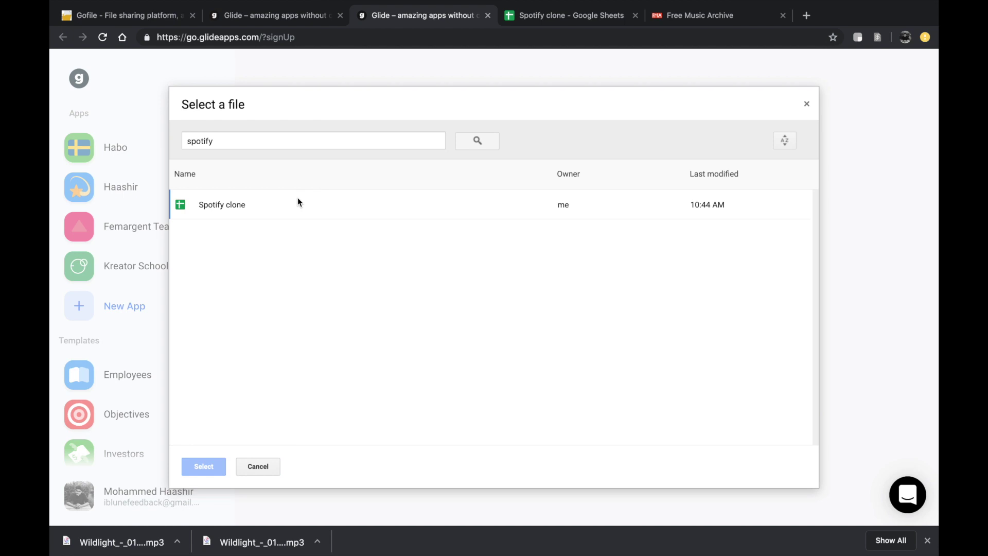
click(302, 204)
click(204, 466)
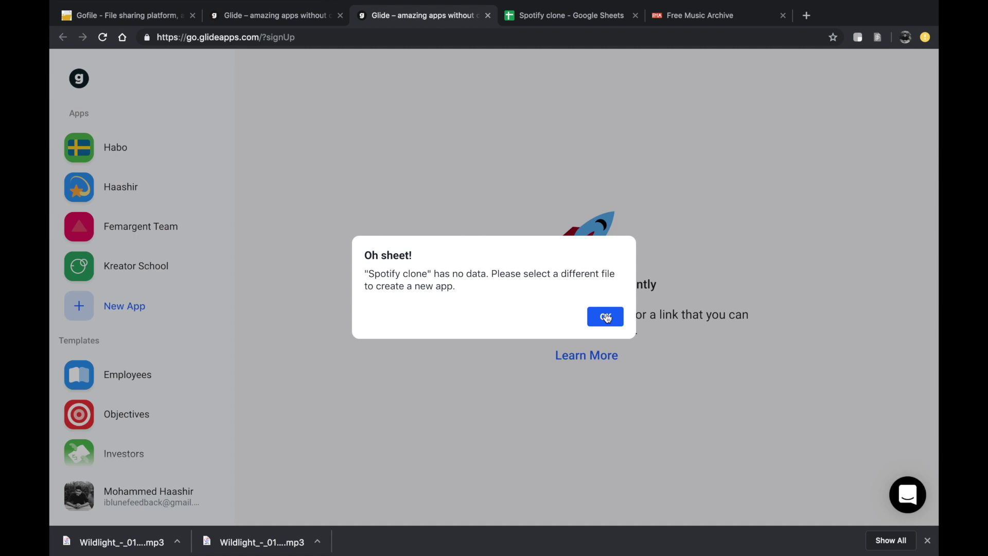
click(606, 317)
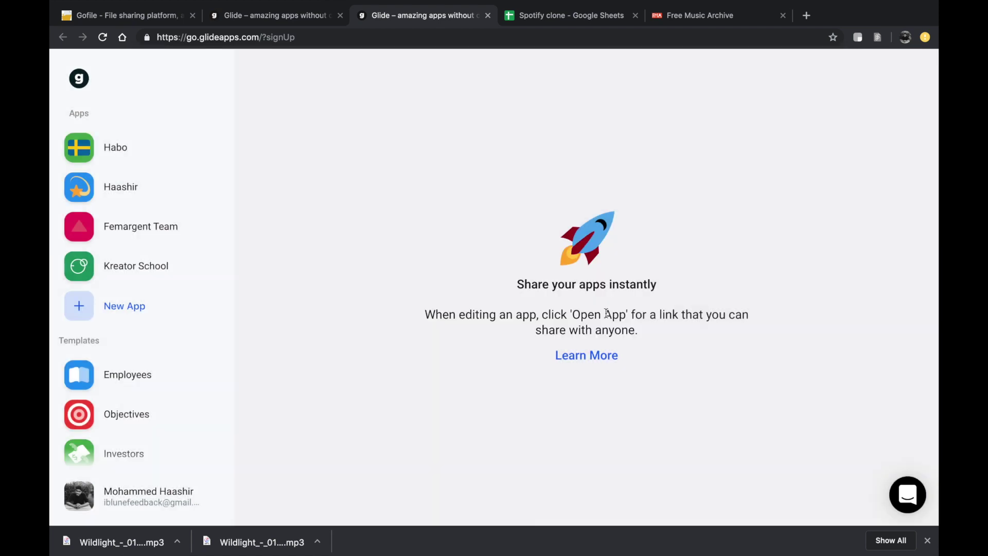
Step: Switch back to the "Spotify clone" spreadsheet and rename its first sheet "Categories"
click(551, 24)
click(115, 150)
key(Return)
text(C)
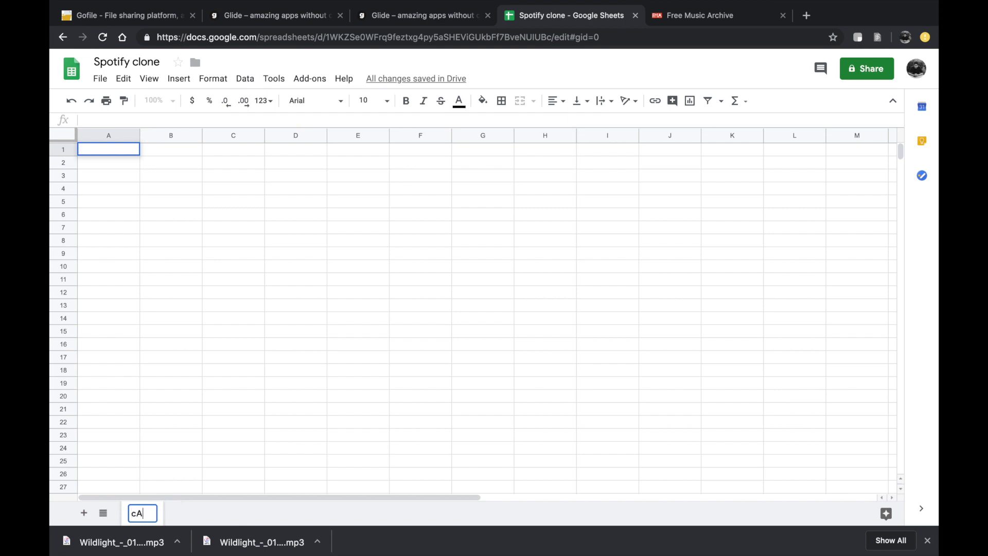
text(ateogir)
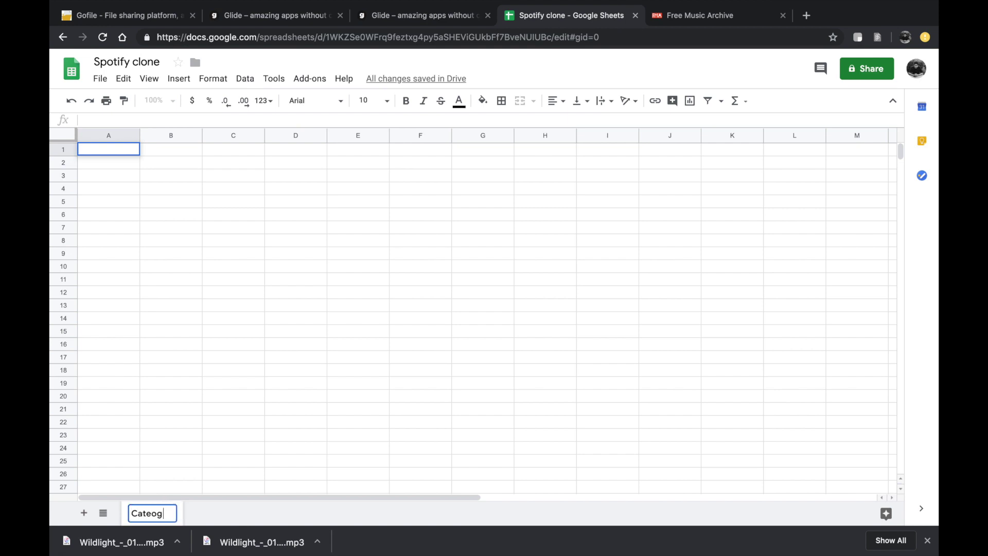
key(BackSpace)
key(BackSpace)
key(BackSpace)
key(BackSpace)
text(gories)
key(Return)
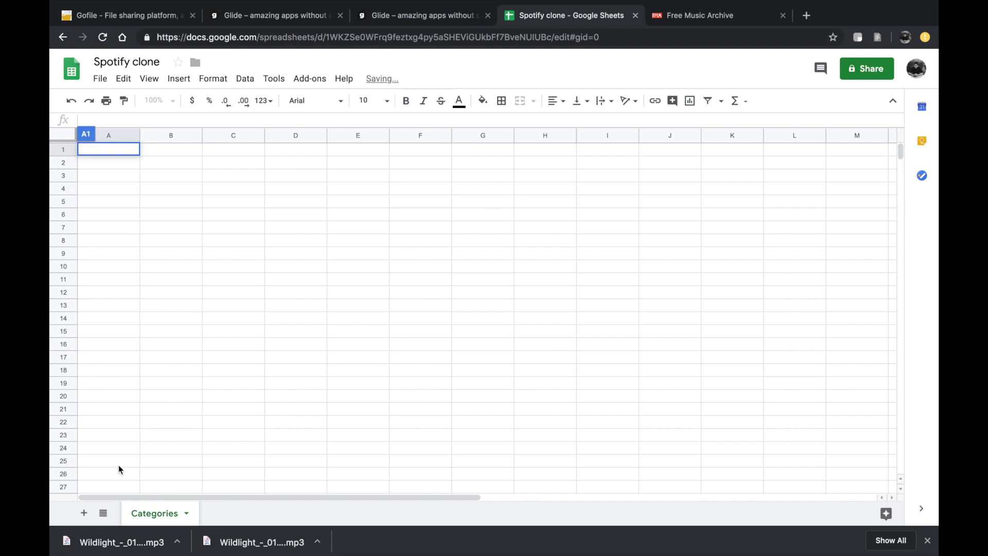
Step: Add a second sheet to the spreadsheet and name it "Songs"
click(84, 513)
double_click(230, 513)
text(Songs)
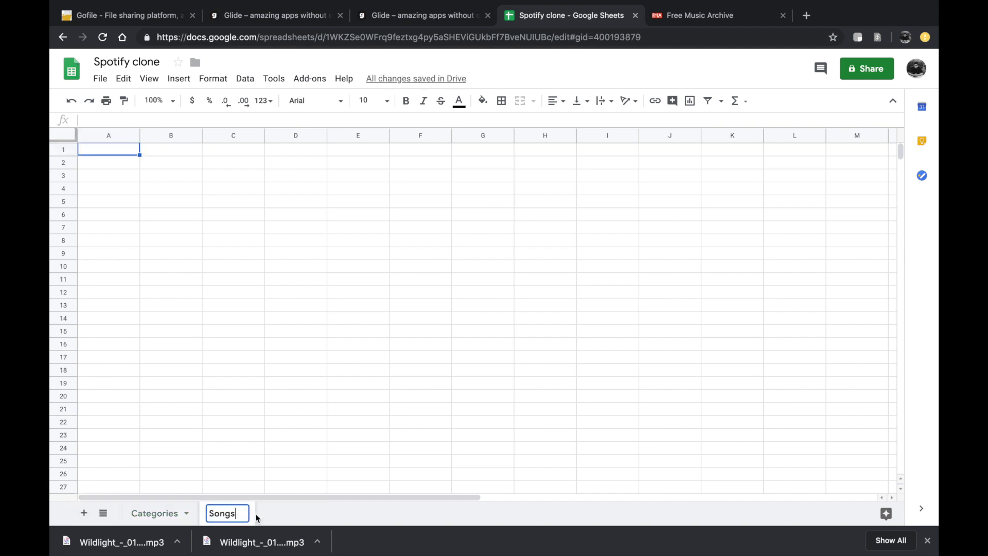
key(Return)
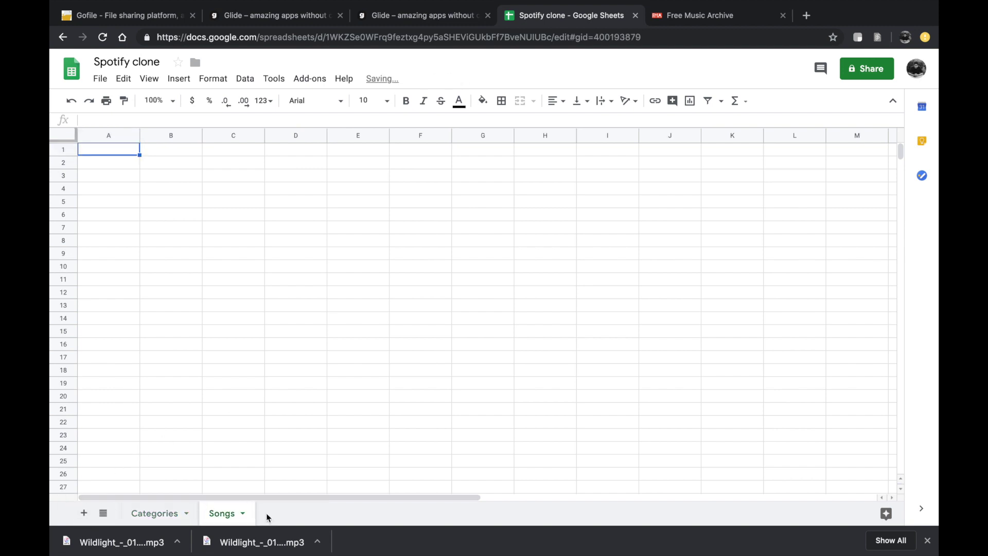
Step: Add a third sheet to the spreadsheet and name it "Artisits"
click(83, 513)
double_click(281, 513)
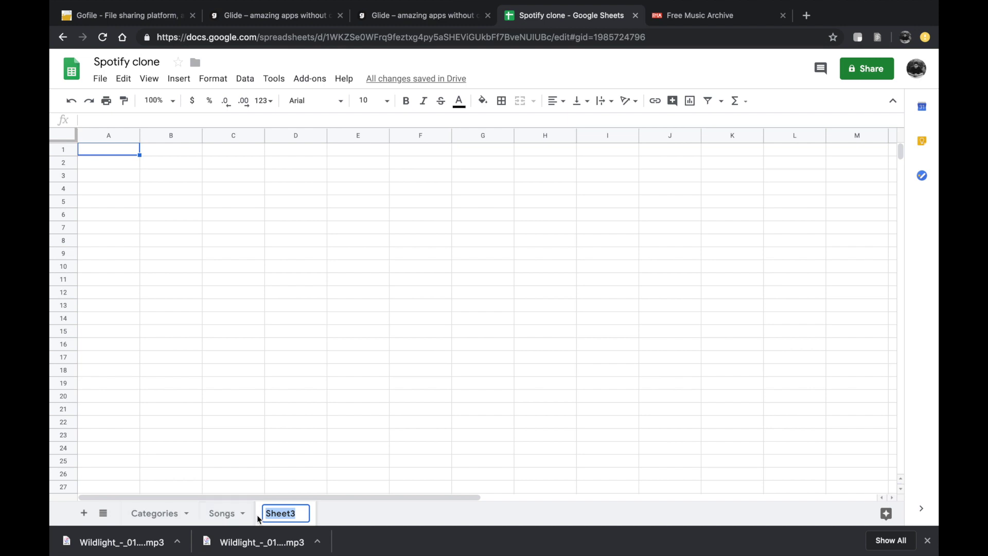
text(C)
key(BackSpace)
text(A)
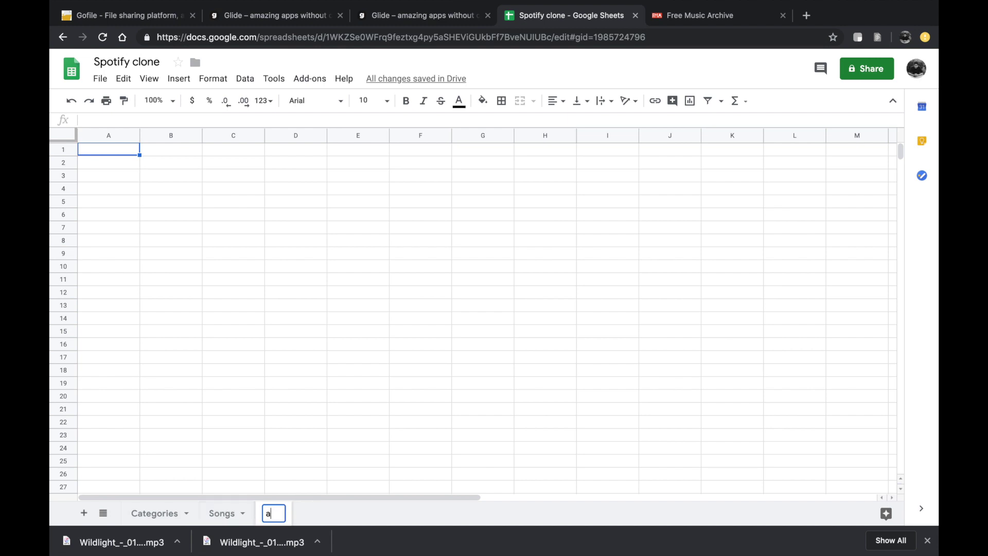
text(rtisi)
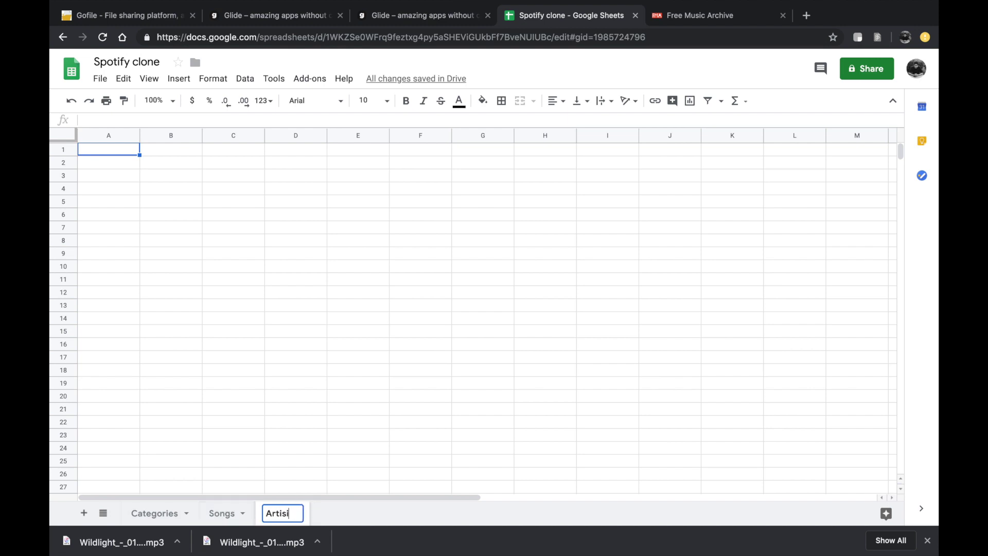
text(ts)
click(306, 461)
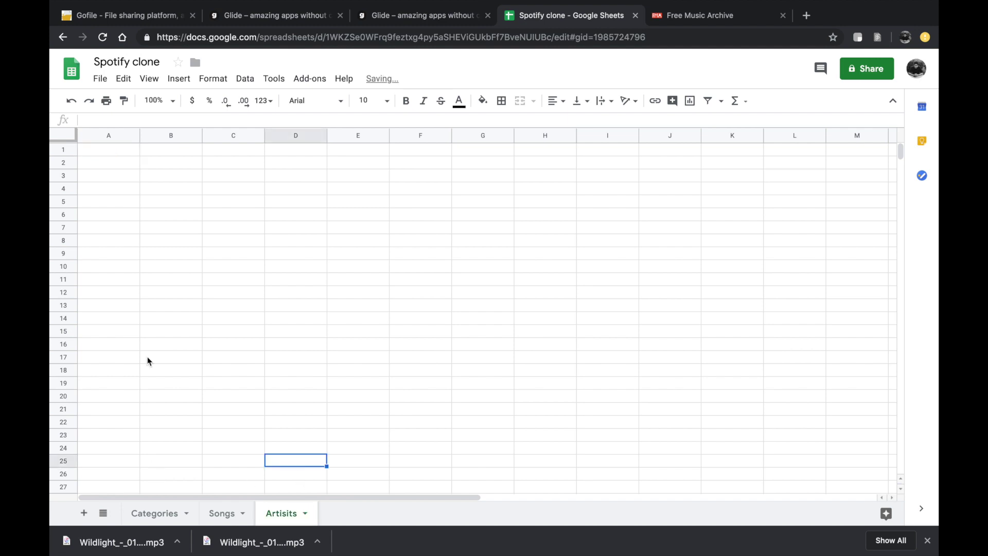
Step: Enter the column headers "Name" in A1 and "Alburt art" in B1 of the Categories sheet
click(150, 513)
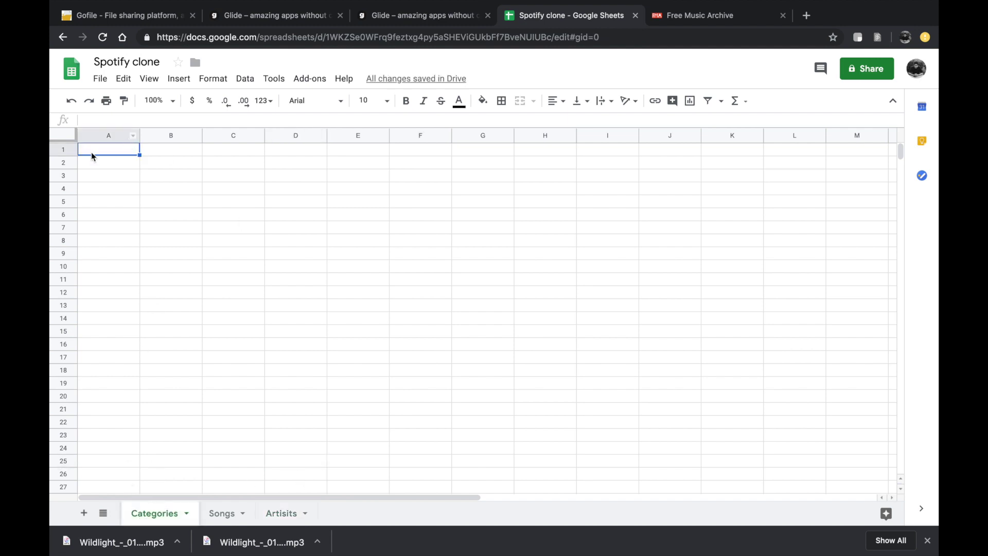
text(Name)
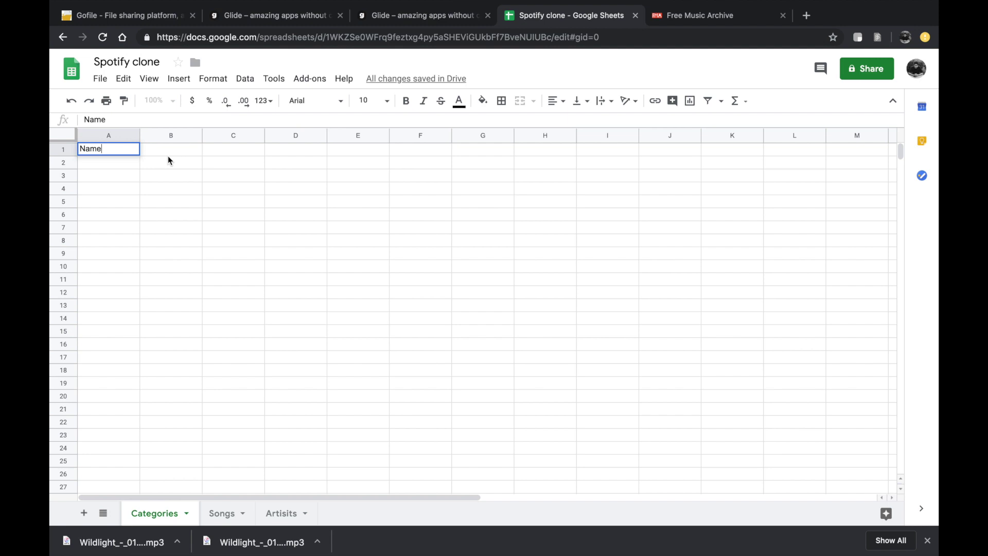
key(Tab)
text(Al)
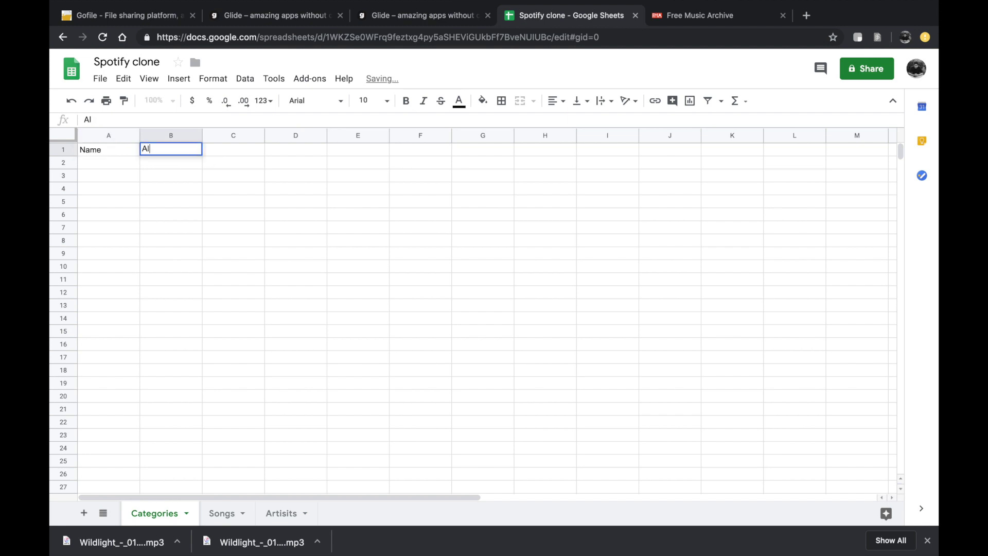
text(burt art)
key(super+a)
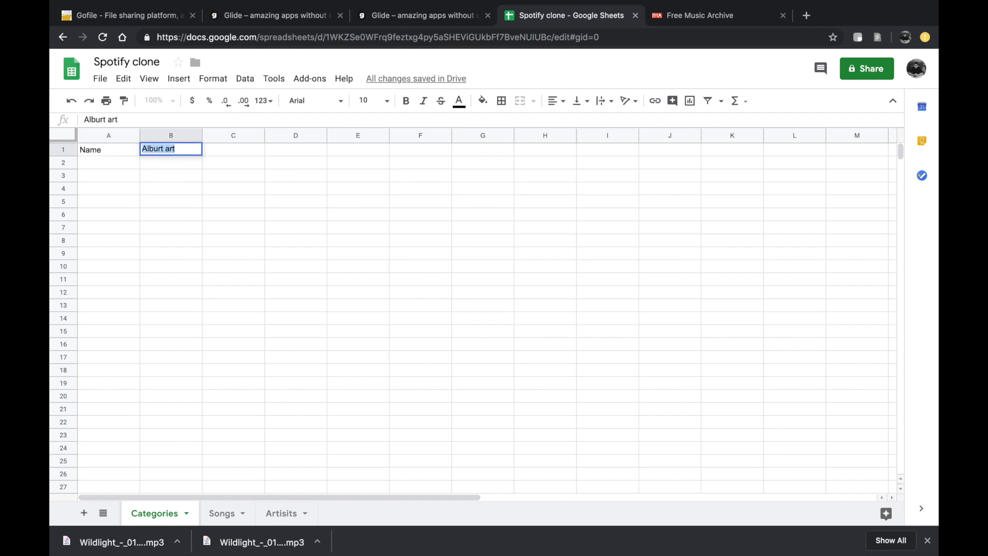
click(170, 202)
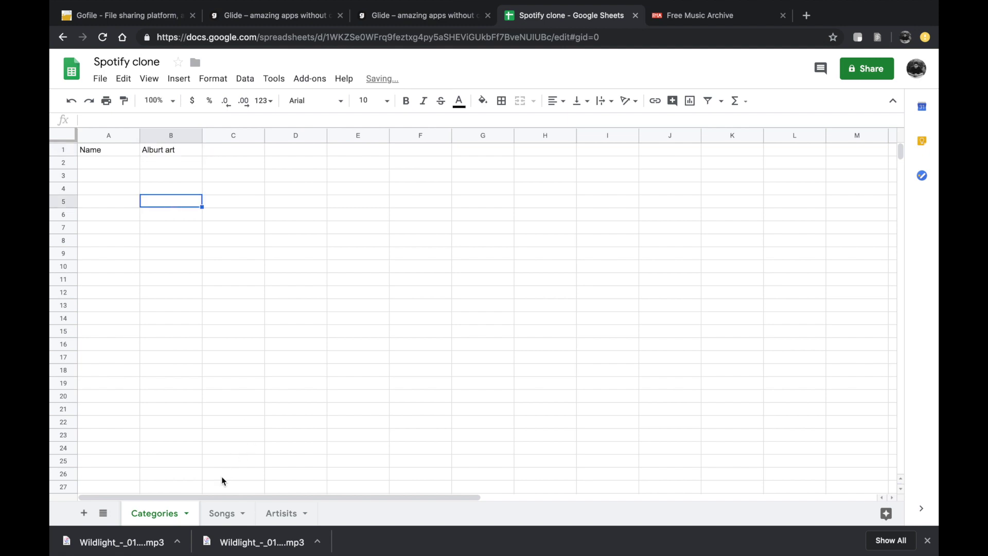
Step: Enter the header "Title of the Song" in cell A1 of the Songs sheet
click(222, 515)
text(N)
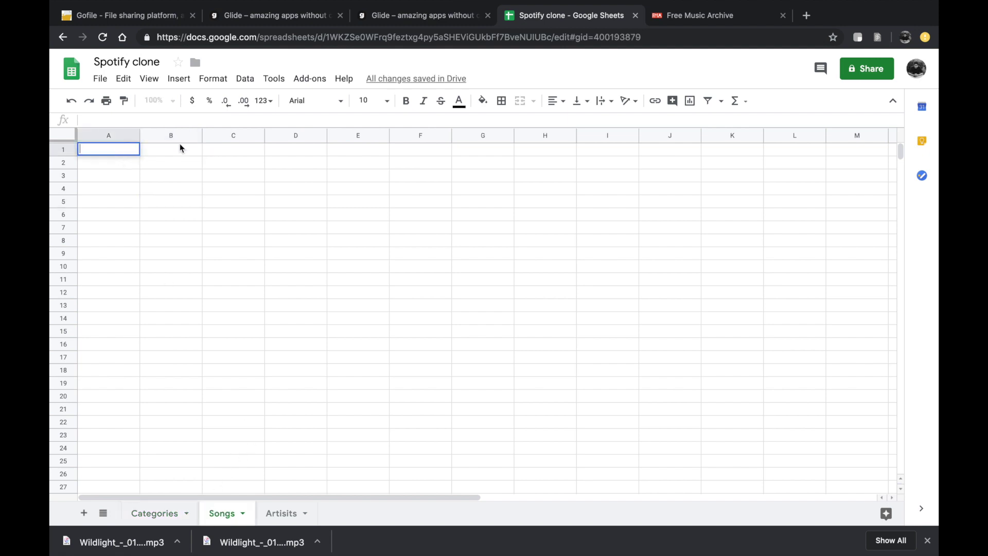
text(ame)
key(BackSpace)
key(BackSpace)
key(BackSpace)
key(BackSpace)
text(TR)
key(BackSpace)
text(itle of the Song)
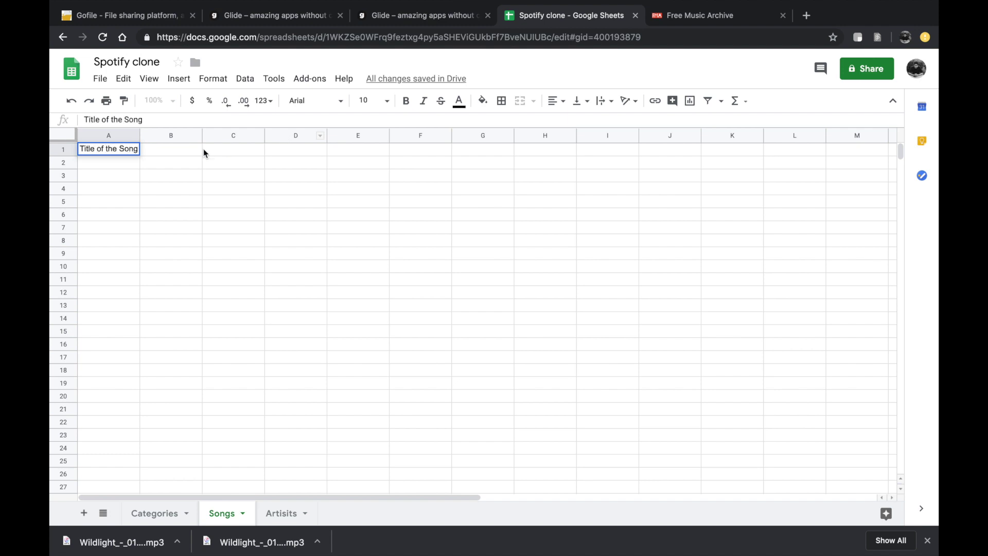
Step: Add the headers "Artist", "Album" and "File URL" in cells B1 to D1 of the Songs sheet
click(181, 155)
text(Art)
text(ist)
key(BackSpace)
click(215, 154)
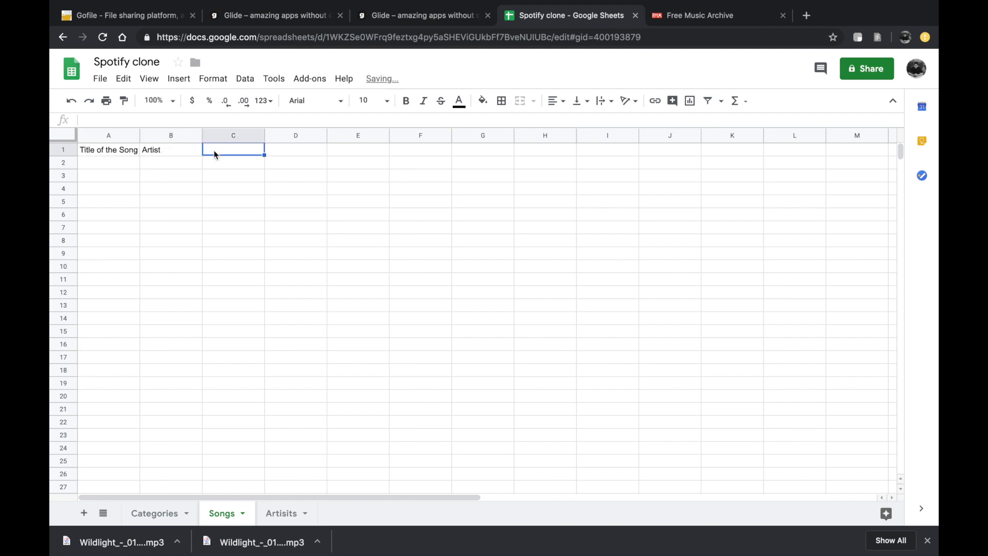
text(Album)
key(Tab)
key(Tab)
double_click(293, 148)
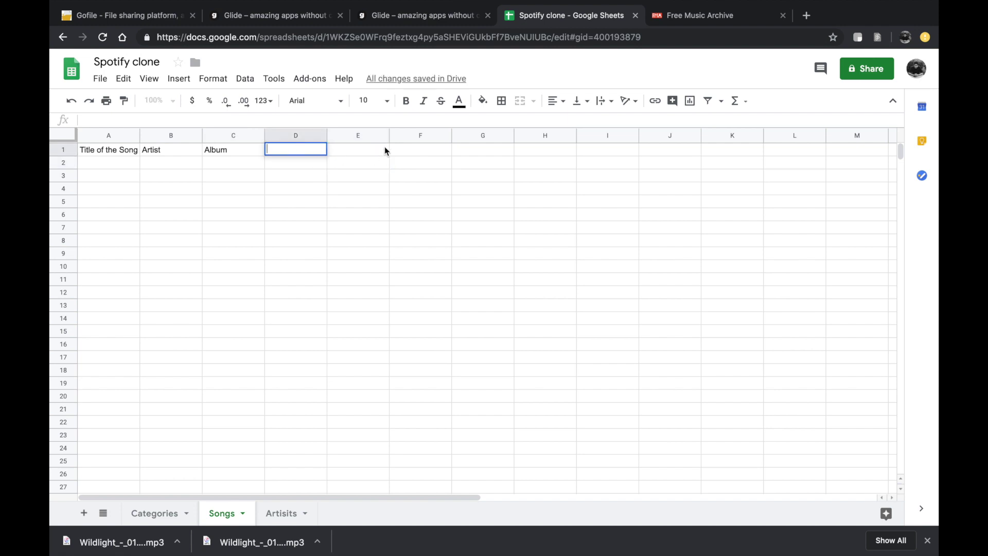
text(File URL)
key(Tab)
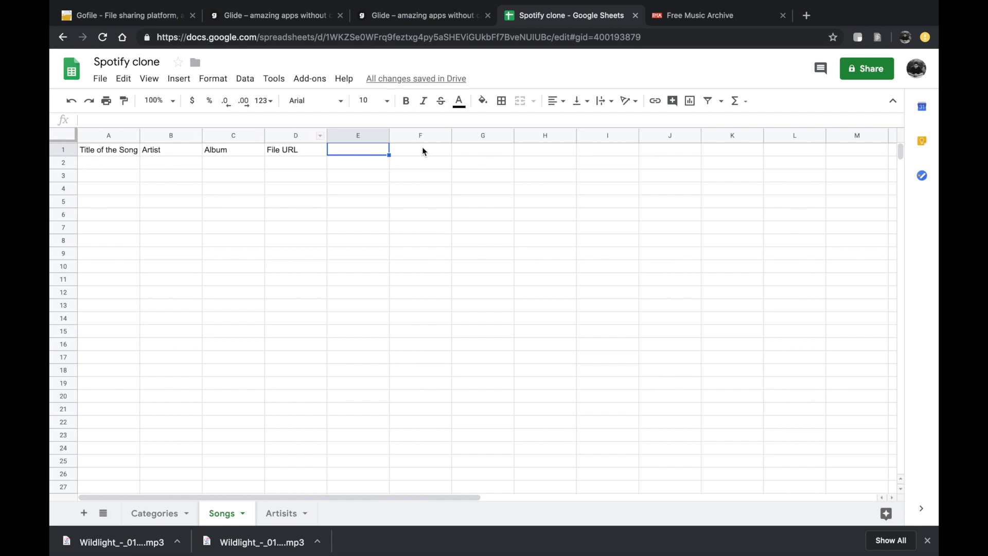
Step: Widen column A of the Songs sheet slightly and make header cells A1 to E1 bold
click(109, 151)
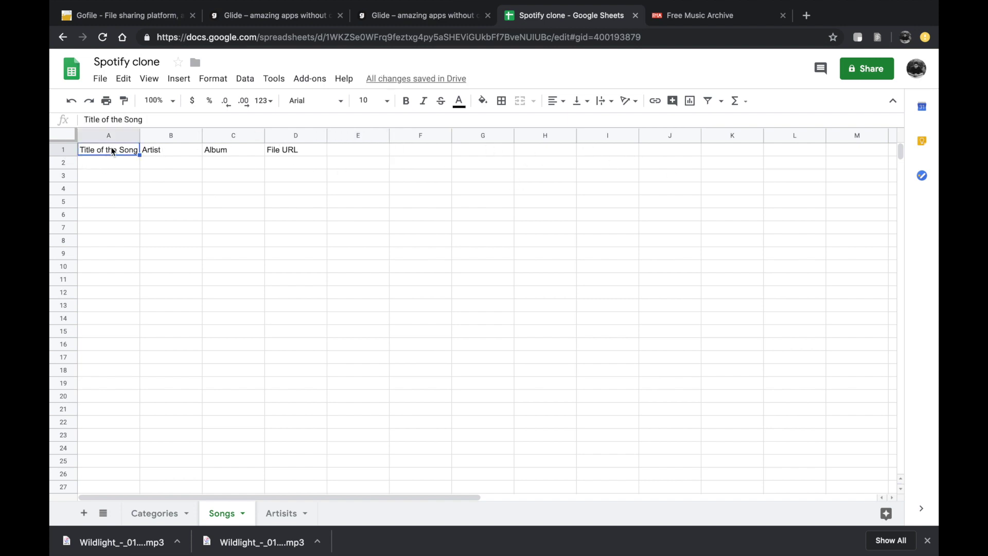
drag(140, 136, 155, 138)
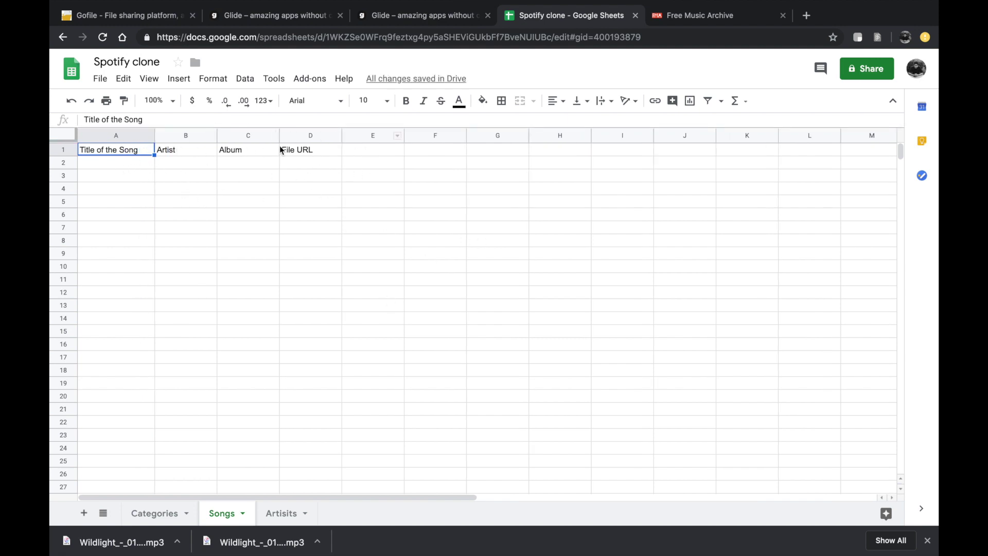
click(350, 149)
click(212, 165)
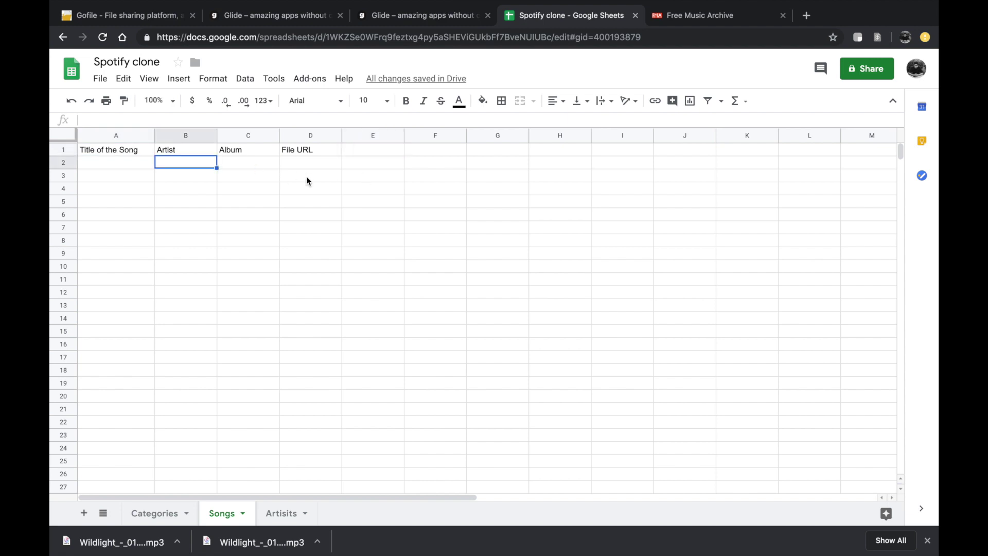
click(370, 153)
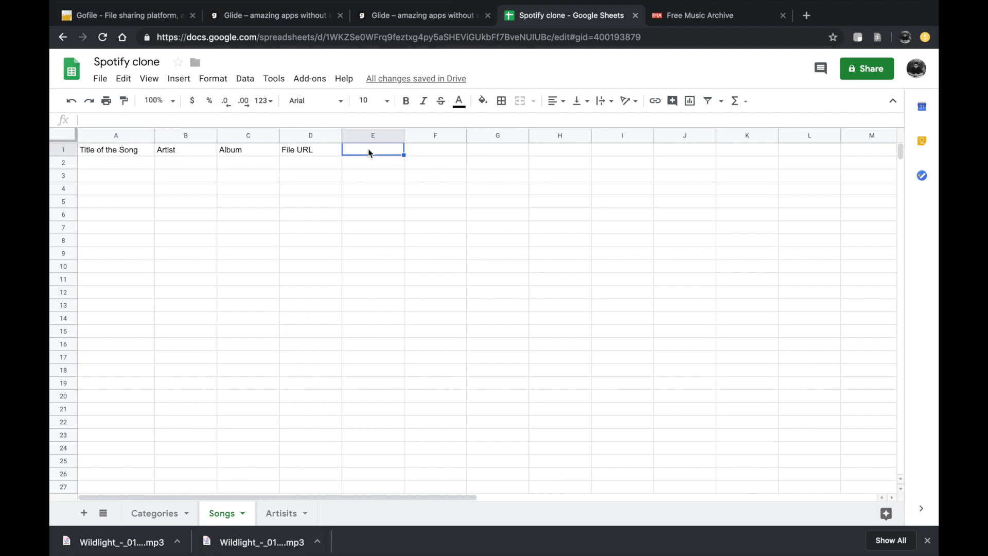
shift+click(105, 153)
key(ctrl+b)
click(246, 188)
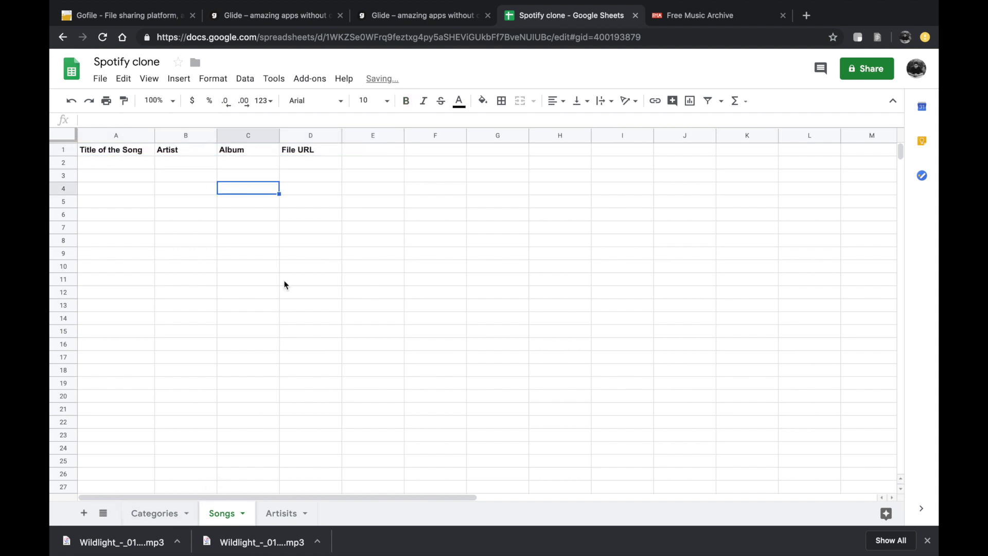
Step: Add the header "Description" in cell E1 of the Songs sheet
click(372, 148)
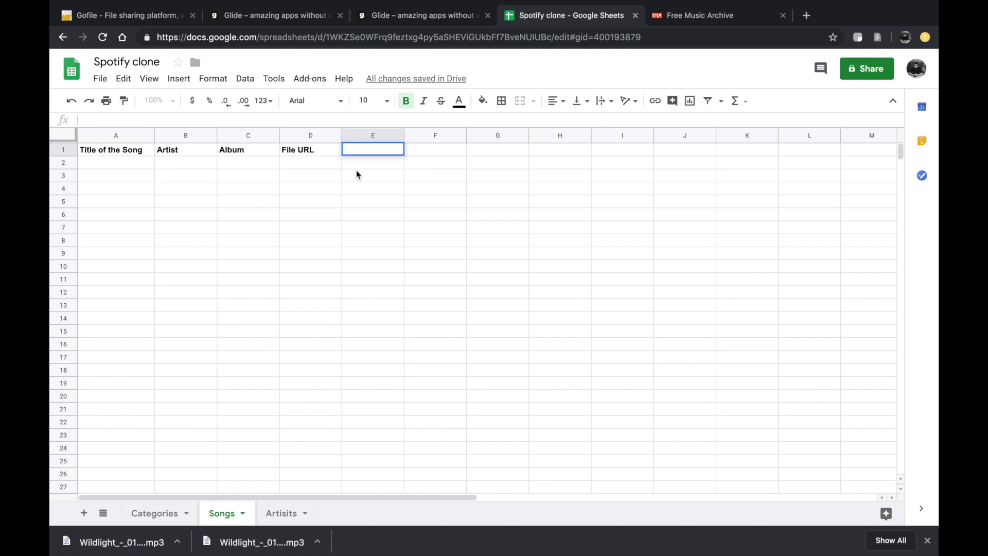
text(BEBO)
key(ctrl+a)
text(S)
key(BackSpace)
text(Descriptio)
click(328, 243)
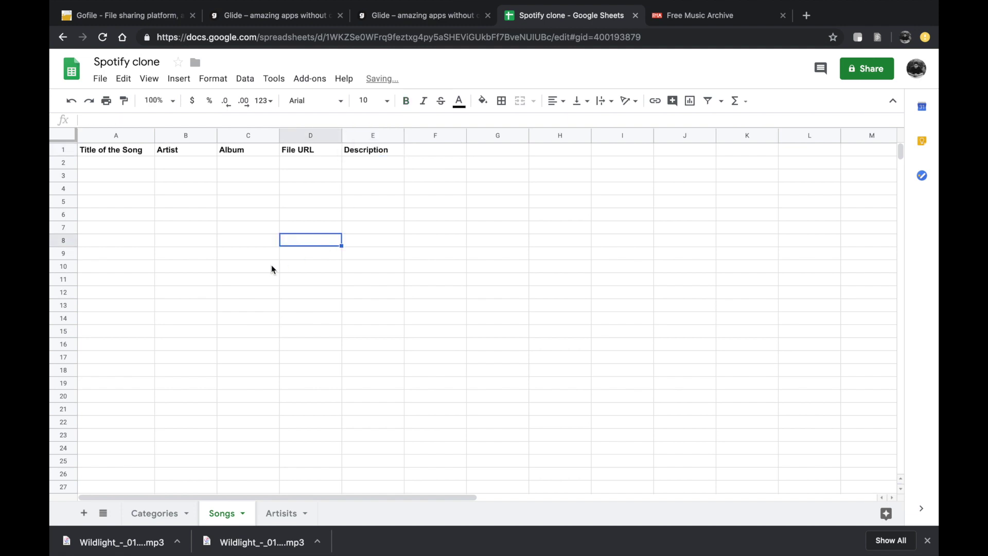
Step: Make the headers in A1 and B1 of the Categories sheet bold
click(154, 513)
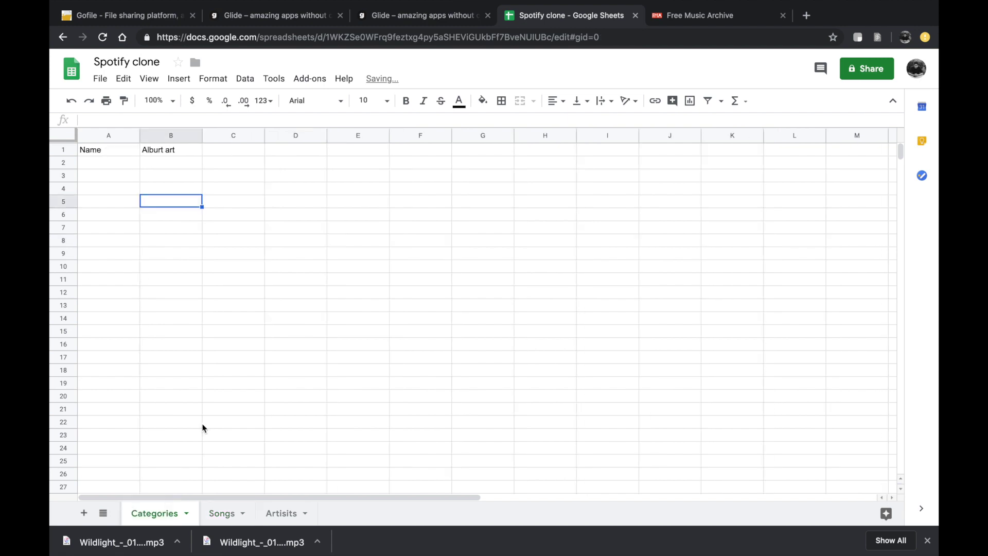
drag(106, 153, 165, 150)
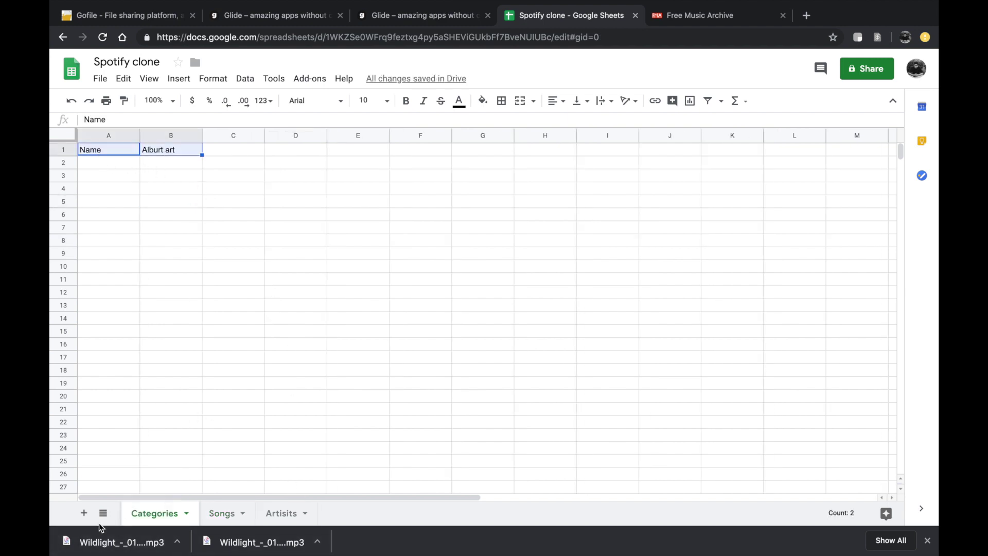
key(ctrl+b)
Step: Enter the headers "Name" in A1 and "Picture" in B1 of the Artisits sheet and widen column B
click(303, 514)
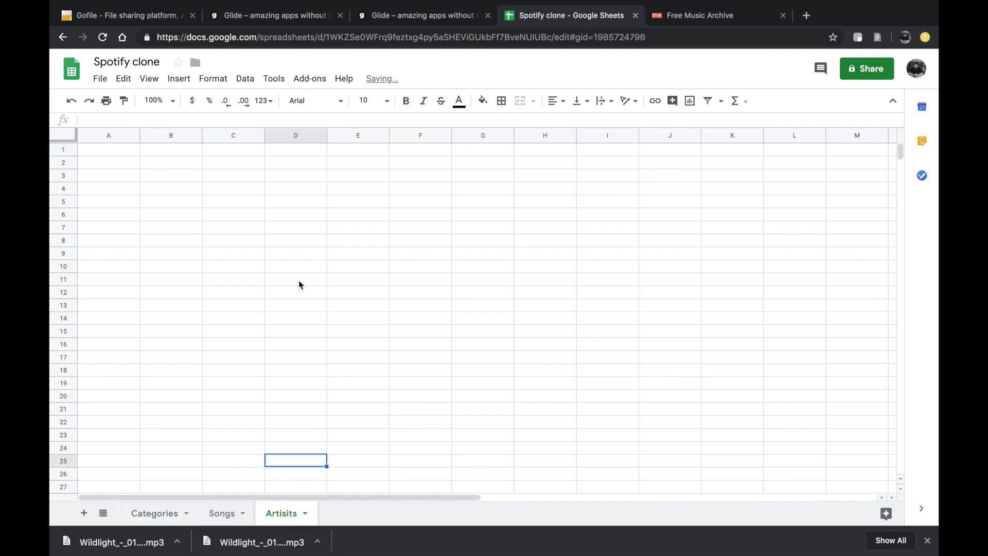
click(99, 153)
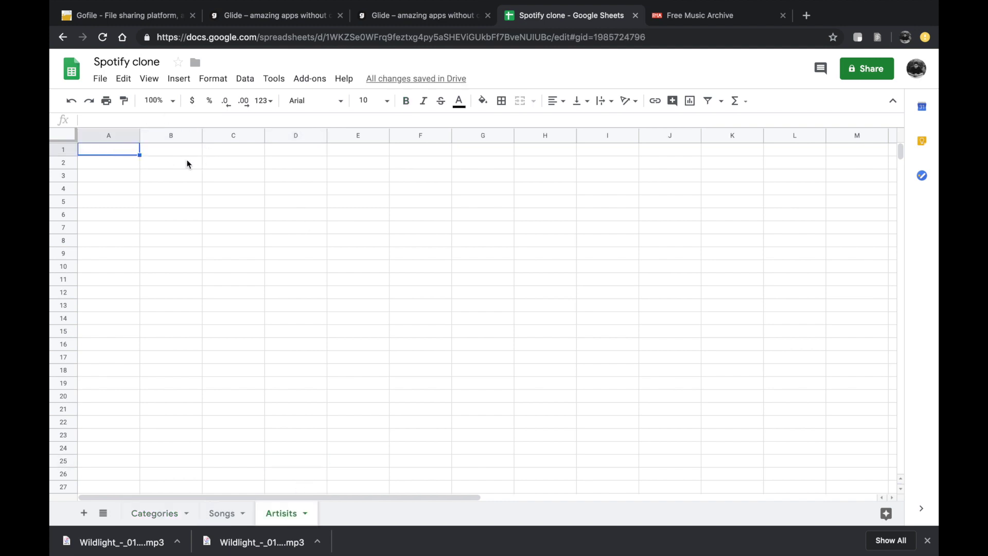
double_click(119, 153)
text(Name)
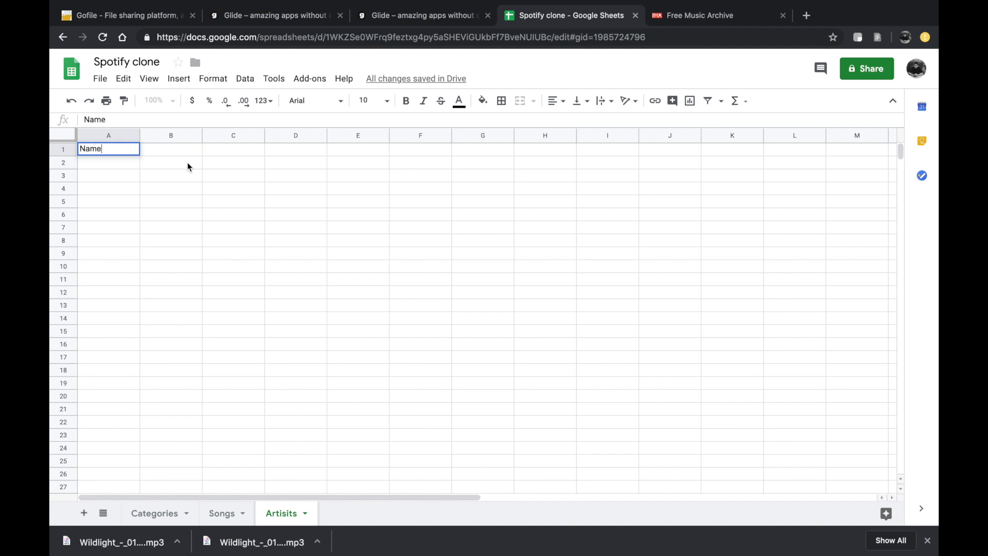
click(169, 152)
text(Picture)
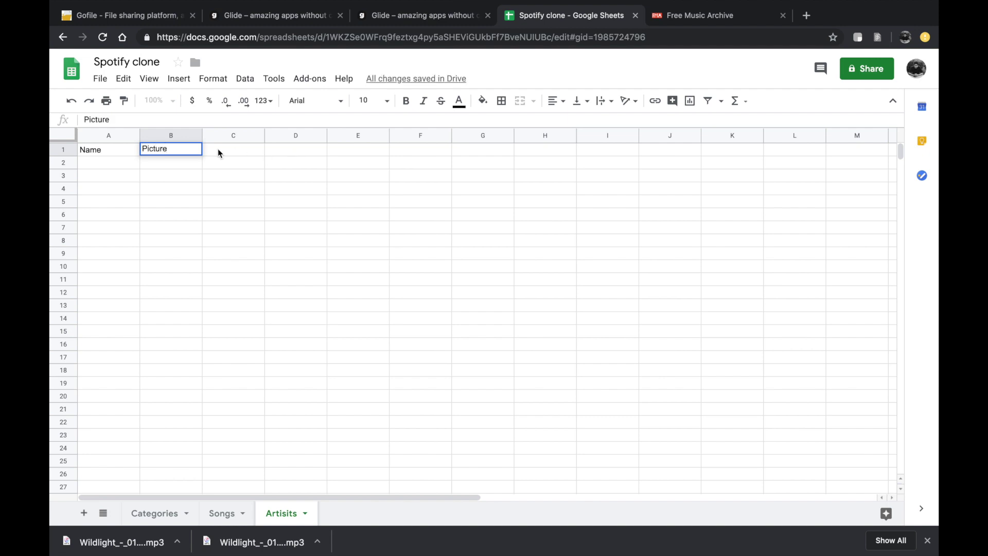
double_click(217, 151)
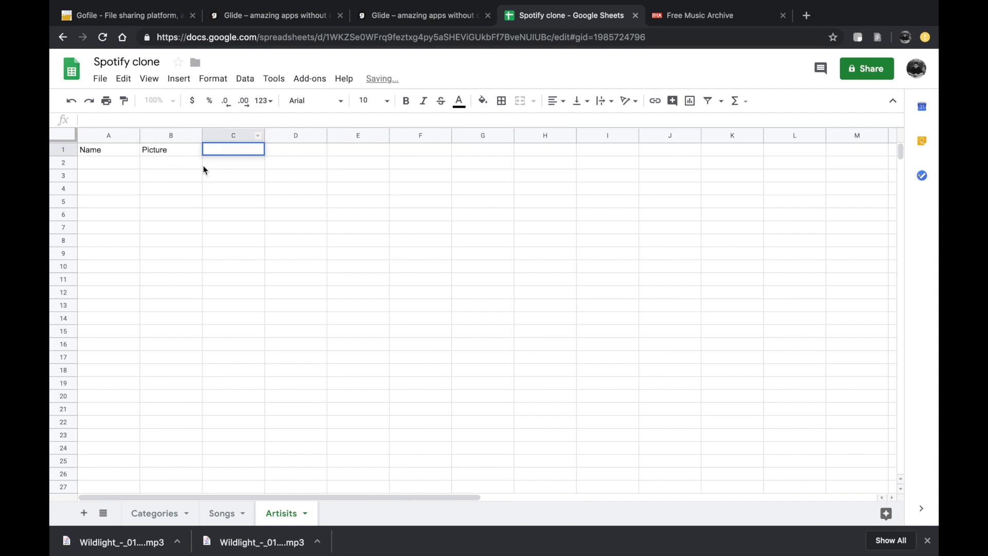
drag(203, 135, 226, 135)
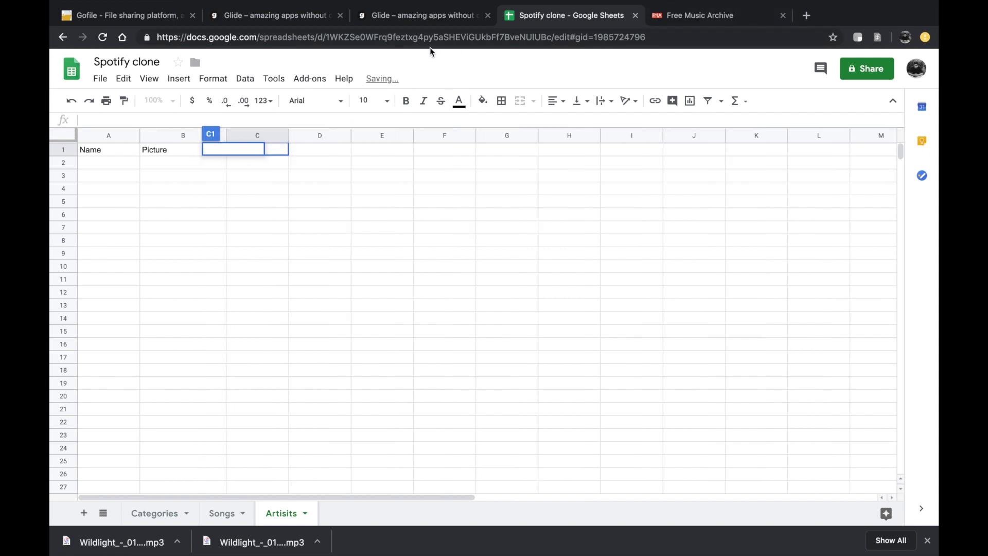
click(375, 226)
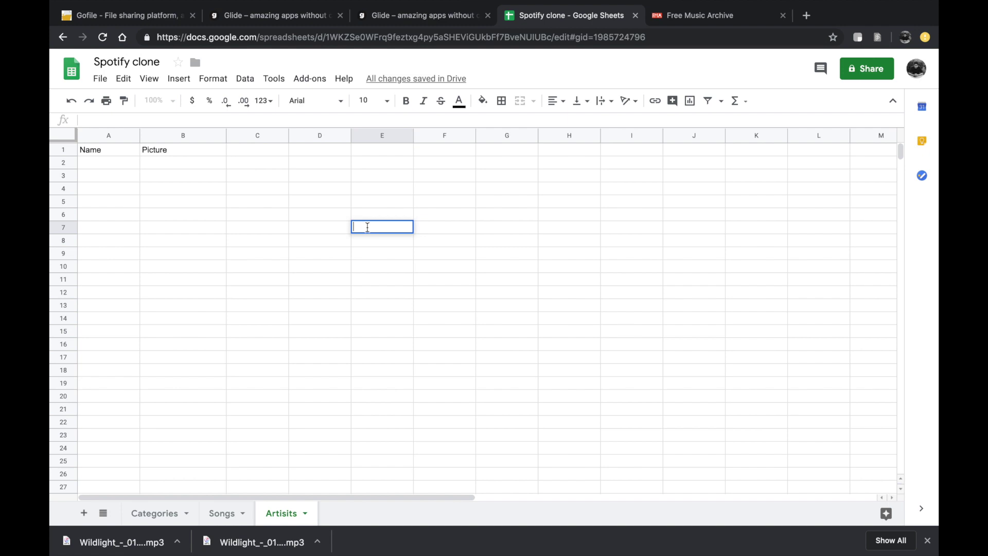
click(246, 151)
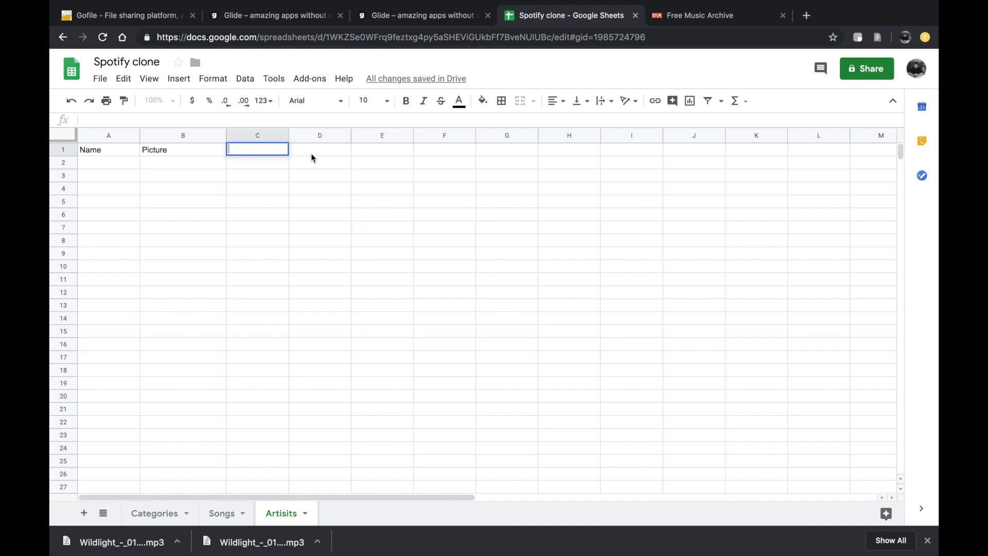
Step: Check the Categories sheet's header formatting and make the two headers of the Artisits sheet bold as well
click(155, 513)
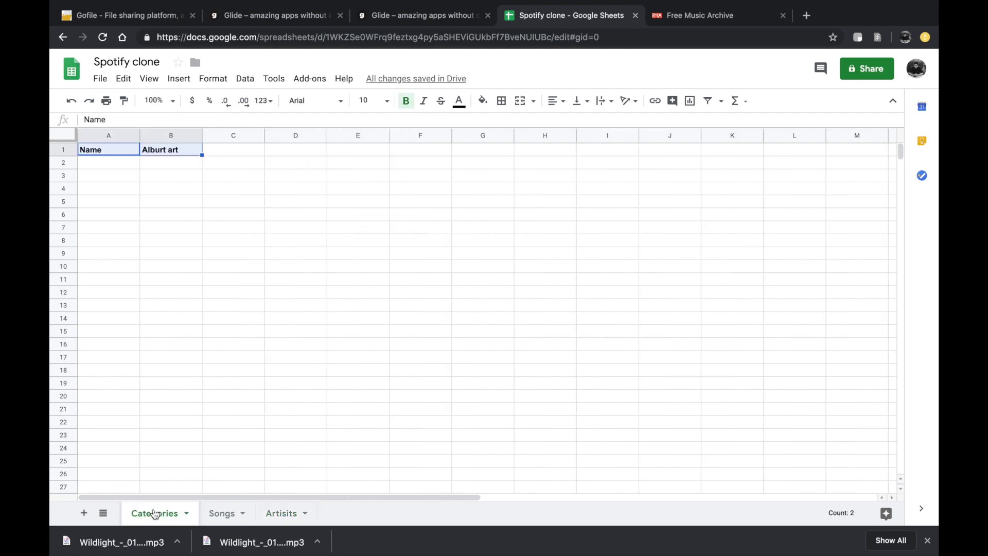
click(293, 251)
click(281, 513)
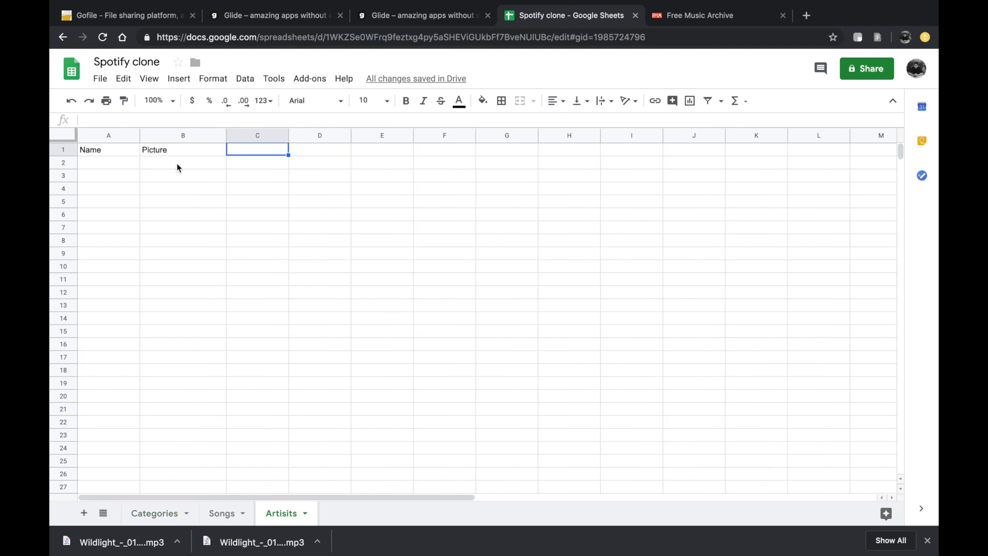
click(160, 152)
shift+click(97, 150)
key(ctrl+b)
Step: Switch to Glide, search the file picker for "spo" and create a new app from the "Spotify clone" spreadsheet
click(410, 15)
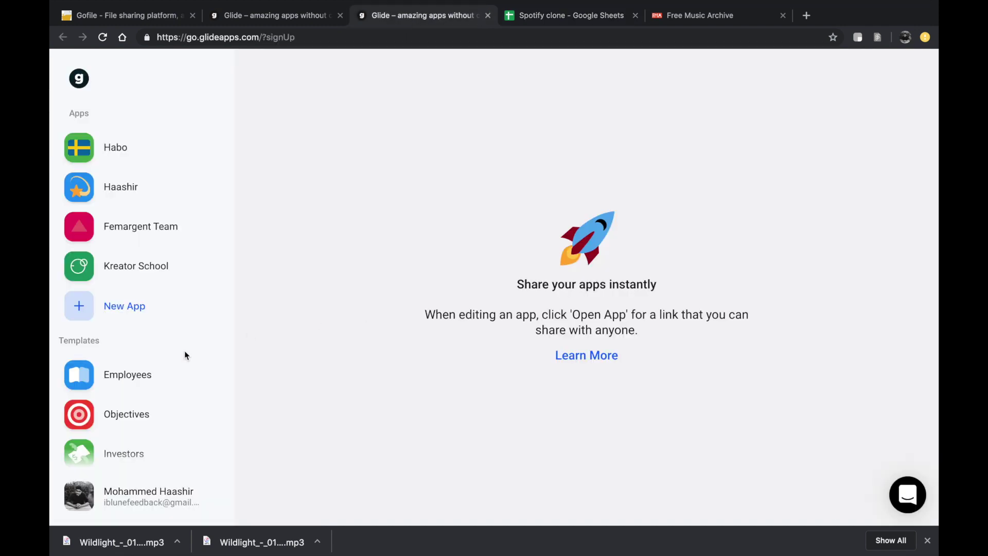
click(137, 310)
click(317, 144)
text(spo)
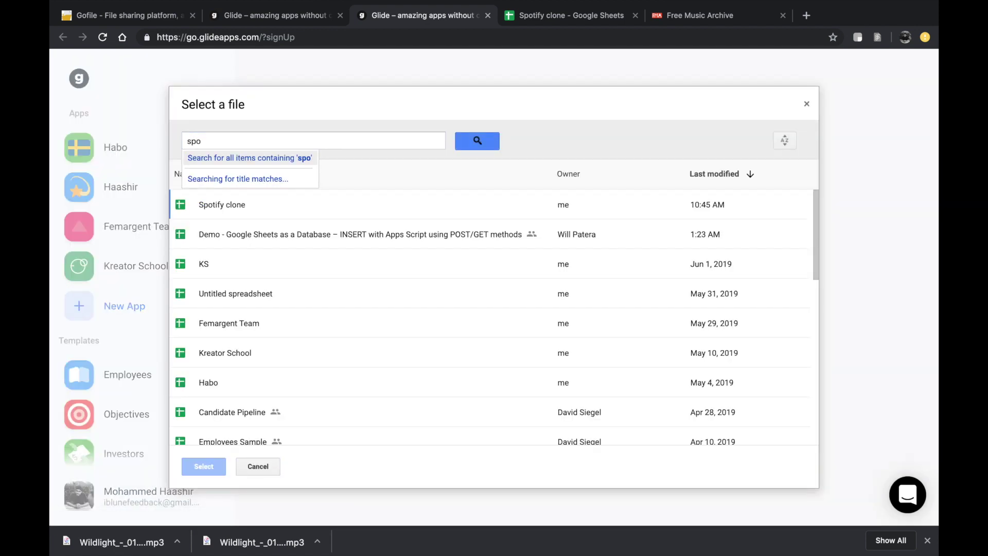
click(277, 212)
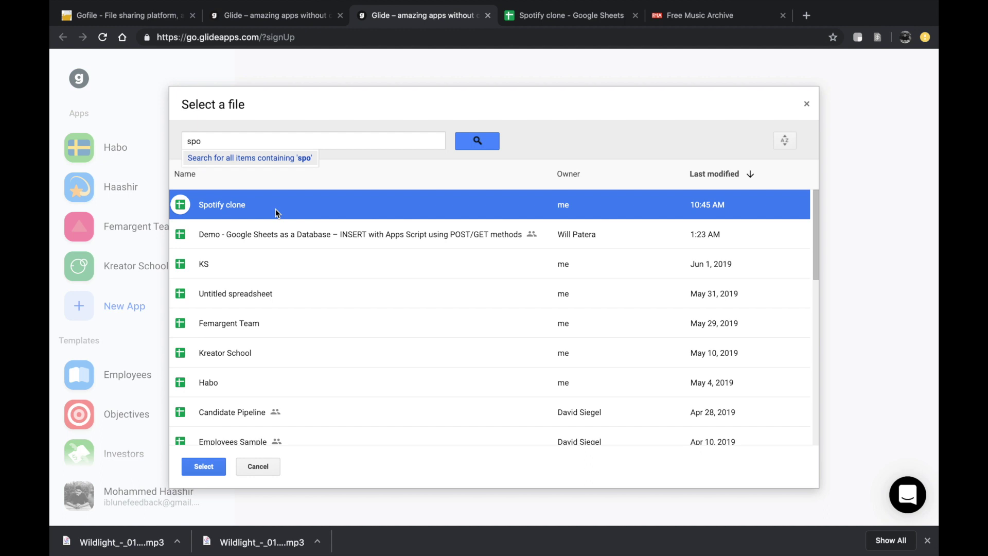
click(200, 471)
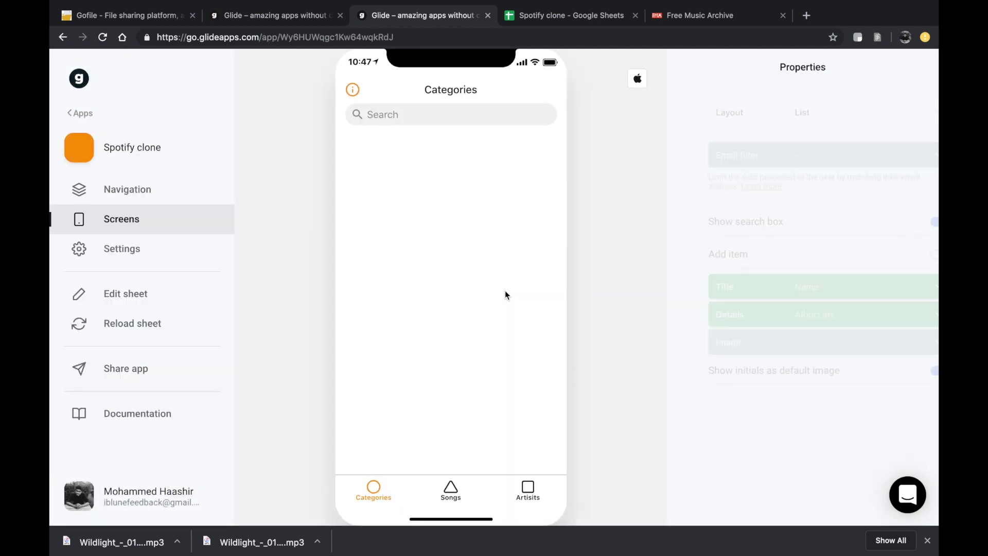
Step: Preview the Songs tab and open the icon choices for the Categories tab in the app's navigation settings
click(452, 490)
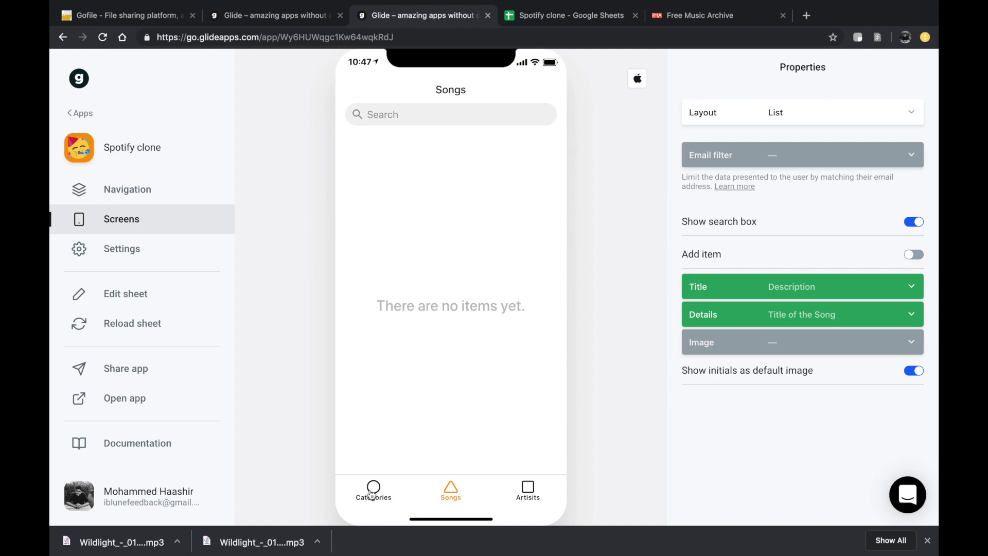
click(149, 189)
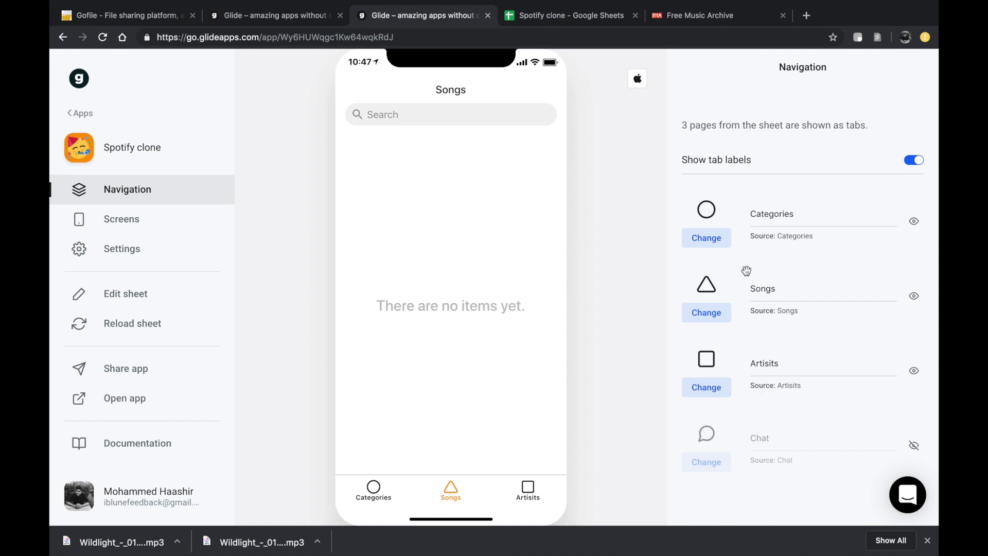
click(723, 244)
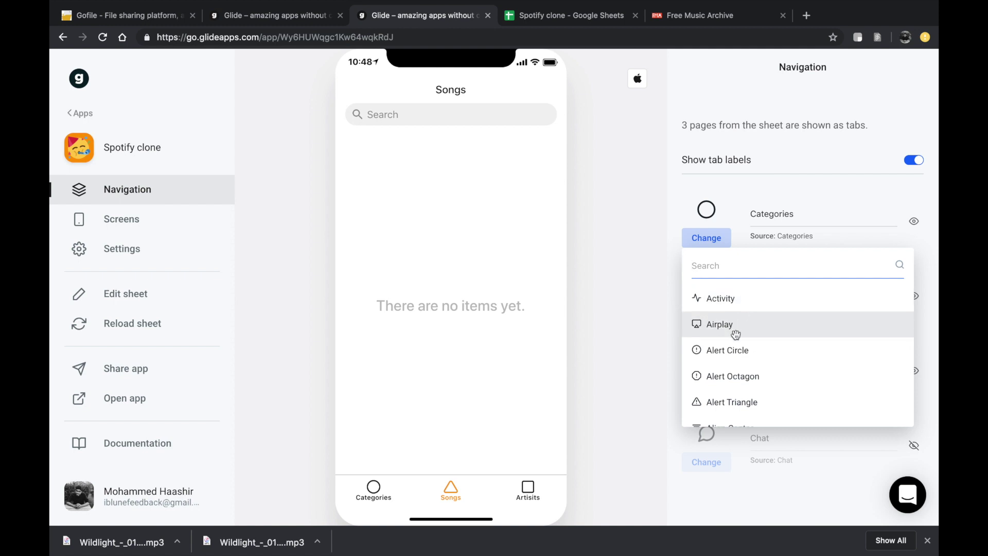
text(cate)
key(super+a)
key(BackSpace)
text(fil)
key(BackSpace)
Step: Browse the icon list and give the Categories tab the icon with the four-square grid
scroll(775, 354, down, 2)
scroll(776, 357, down, 4)
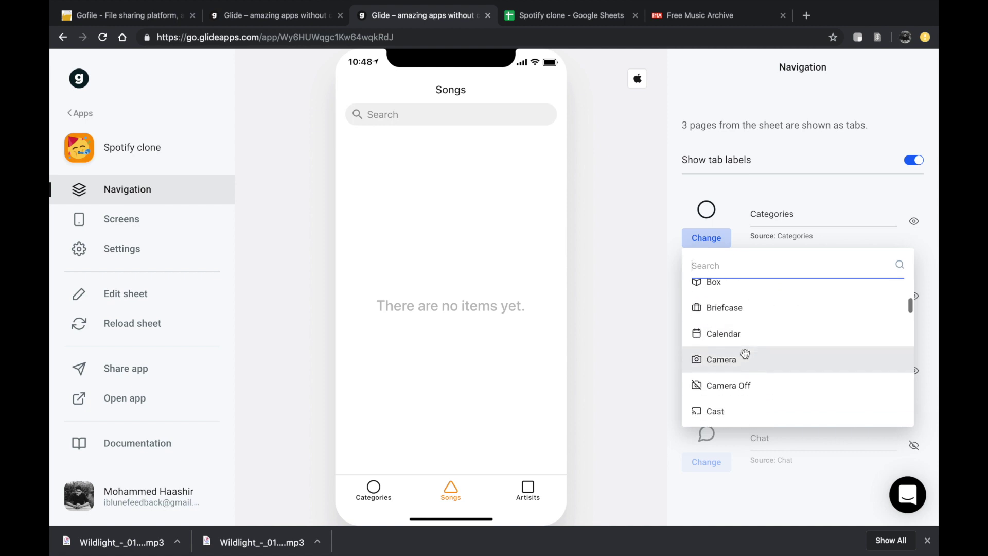
scroll(741, 388, down, 3)
scroll(741, 388, down, 3)
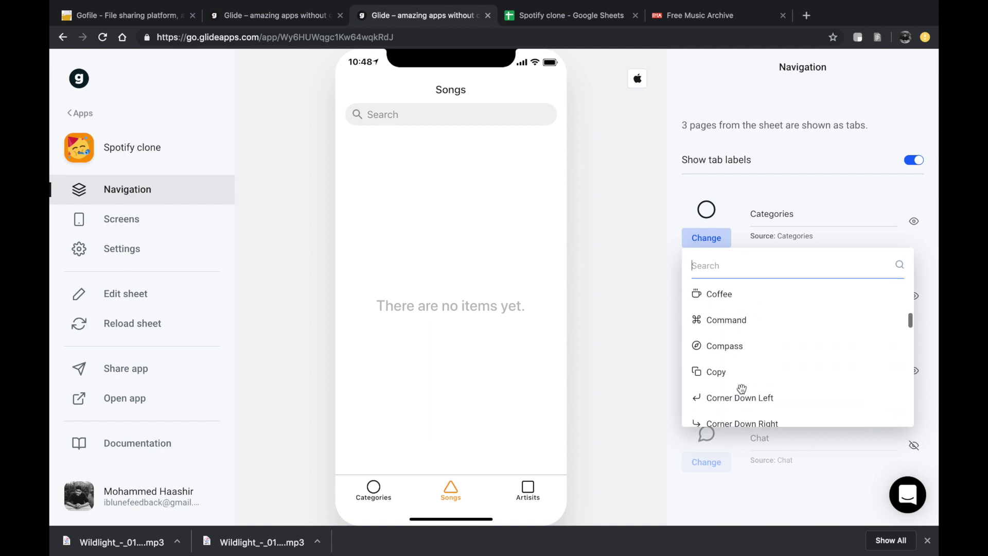
scroll(741, 388, down, 5)
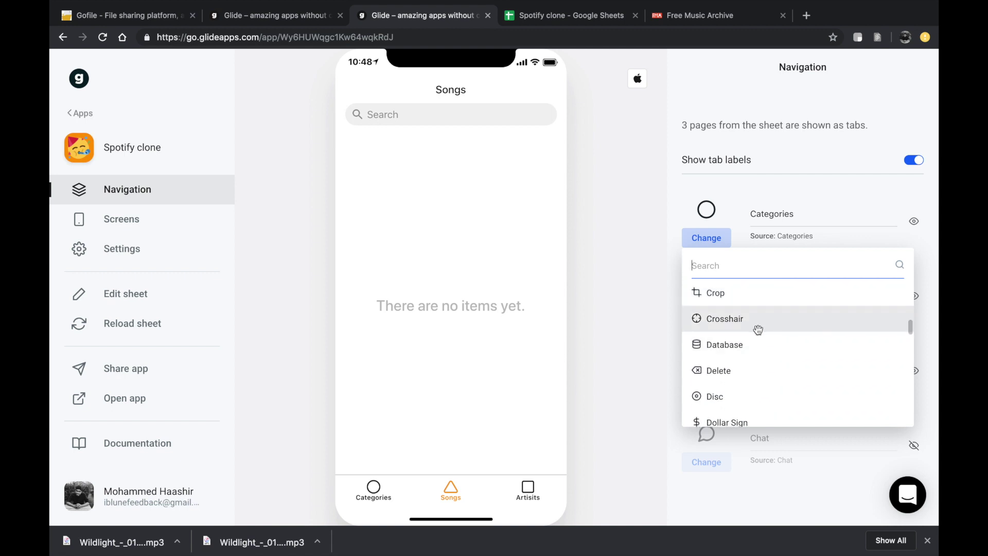
scroll(757, 329, up, 2)
scroll(758, 329, down, 4)
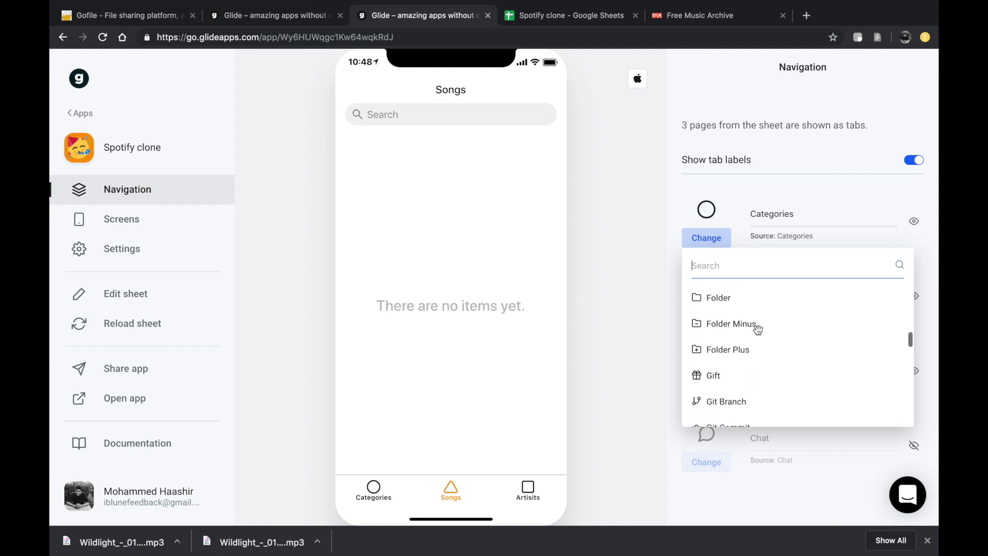
scroll(758, 329, down, 4)
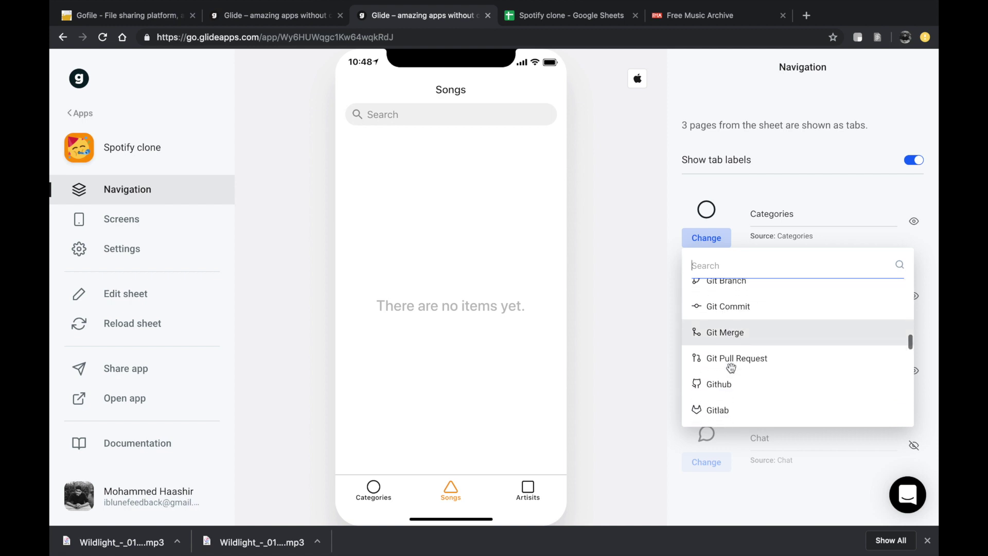
scroll(732, 368, down, 3)
click(718, 346)
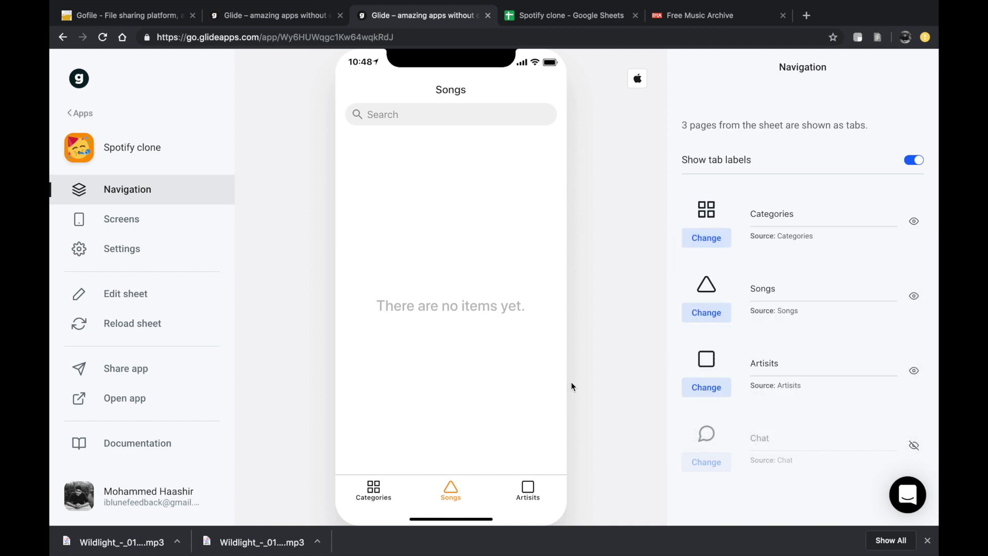
Step: Search the icons for "user" and set the Artisits tab's icon to User
click(713, 390)
text(pen)
key(BackSpace)
key(BackSpace)
text(eop)
key(BackSpace)
key(BackSpace)
key(BackSpace)
key(BackSpace)
text(user)
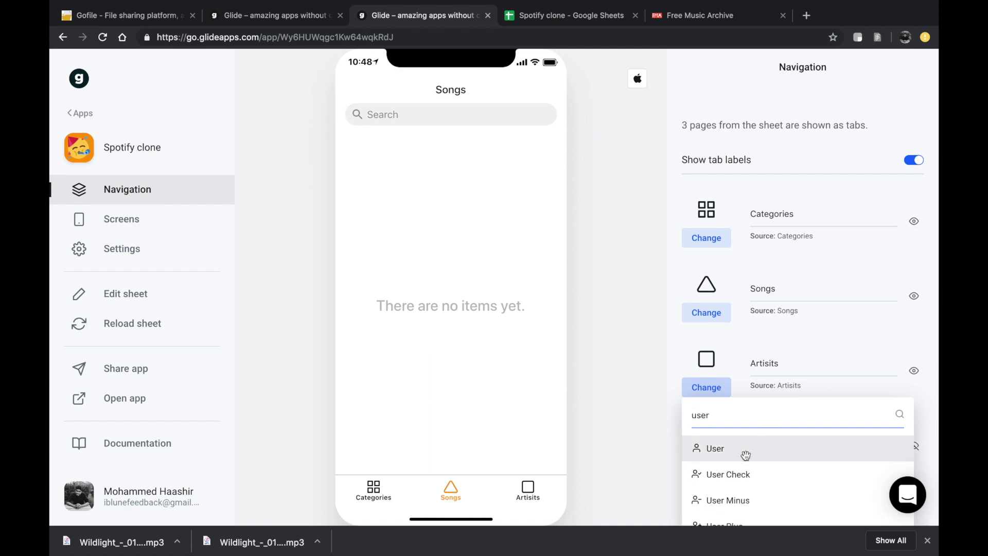
click(745, 449)
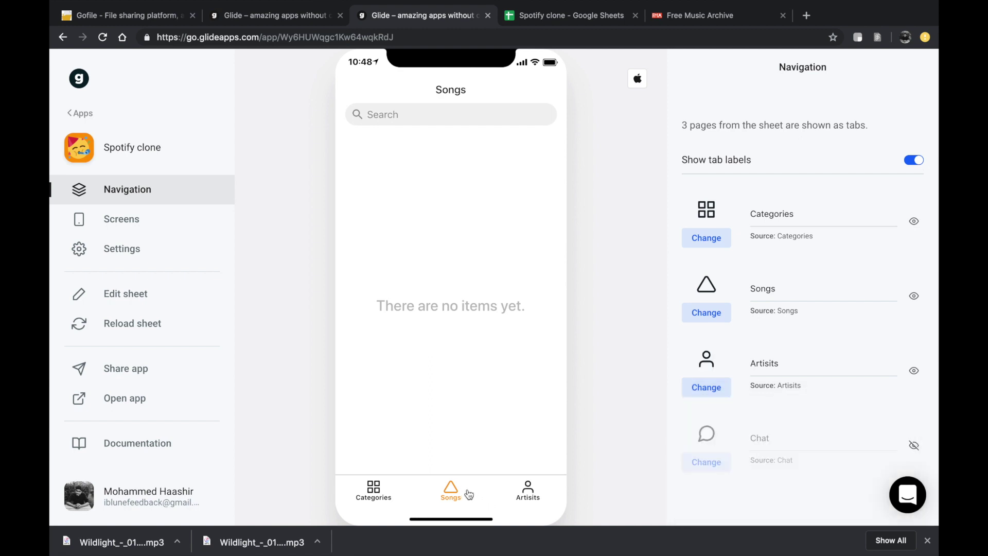
Step: Set the Songs tab's icon to Music and preview the Artisits and Categories tabs
click(714, 319)
text(mu)
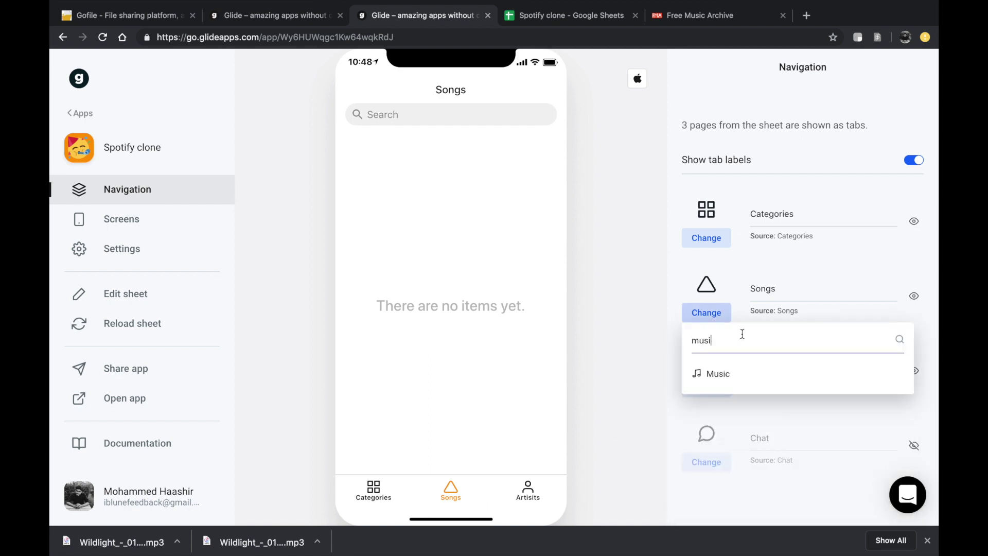
text(si)
click(727, 380)
click(527, 493)
click(371, 493)
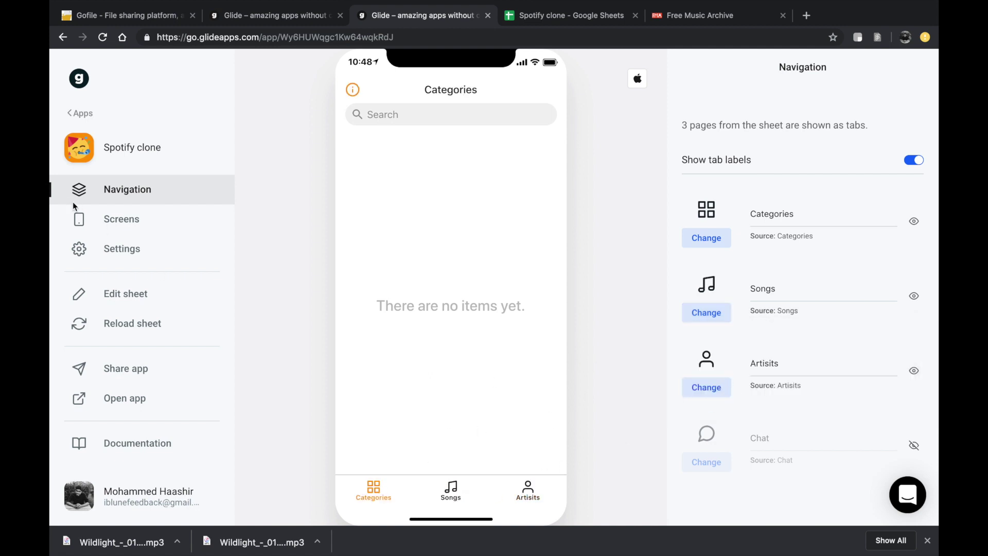
Step: Give the app the dark theme and a purple accent color, and return to its screens
click(122, 251)
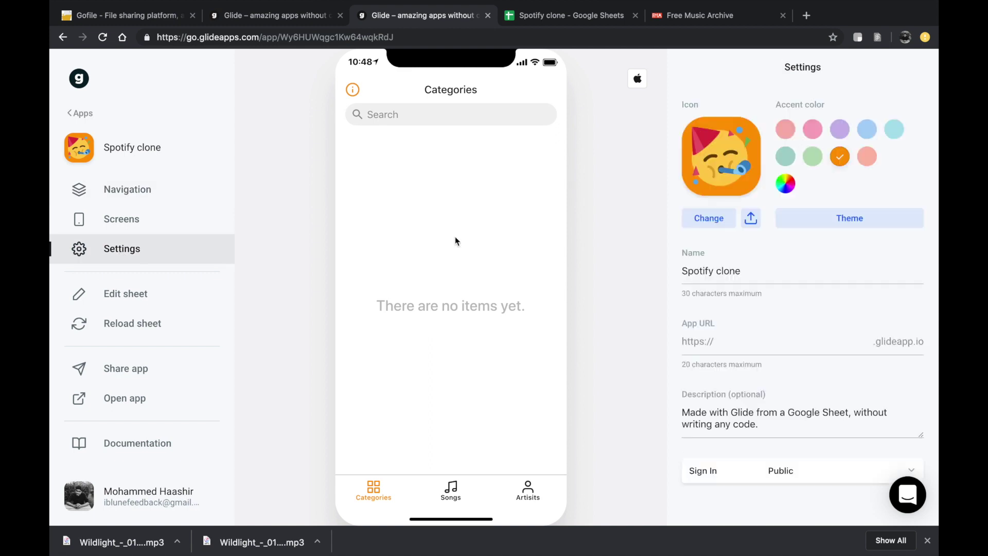
click(844, 219)
click(818, 278)
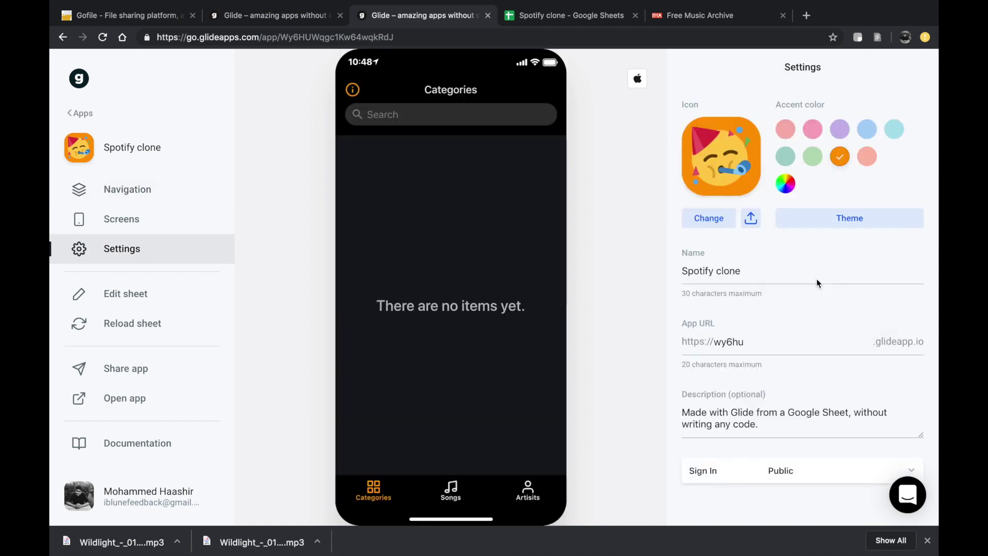
click(840, 130)
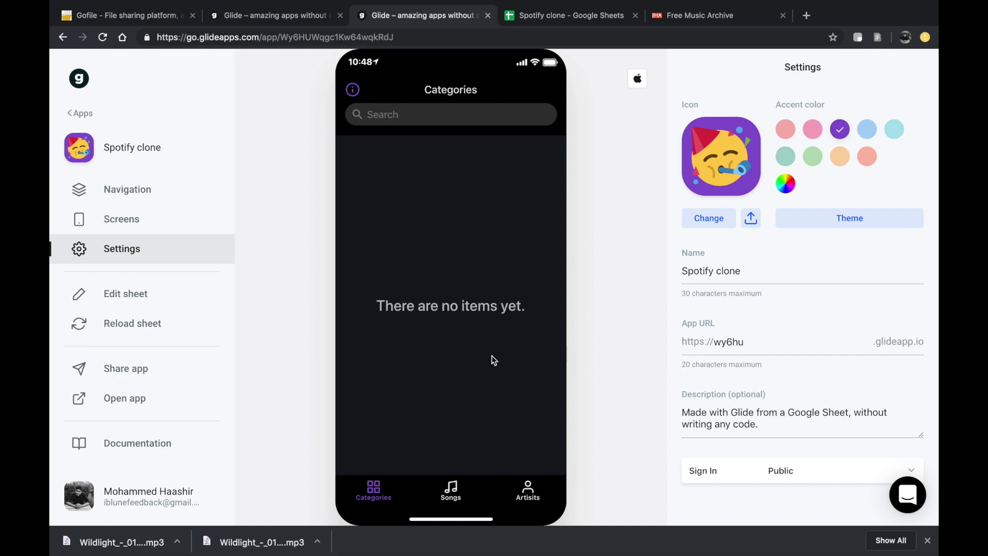
click(75, 220)
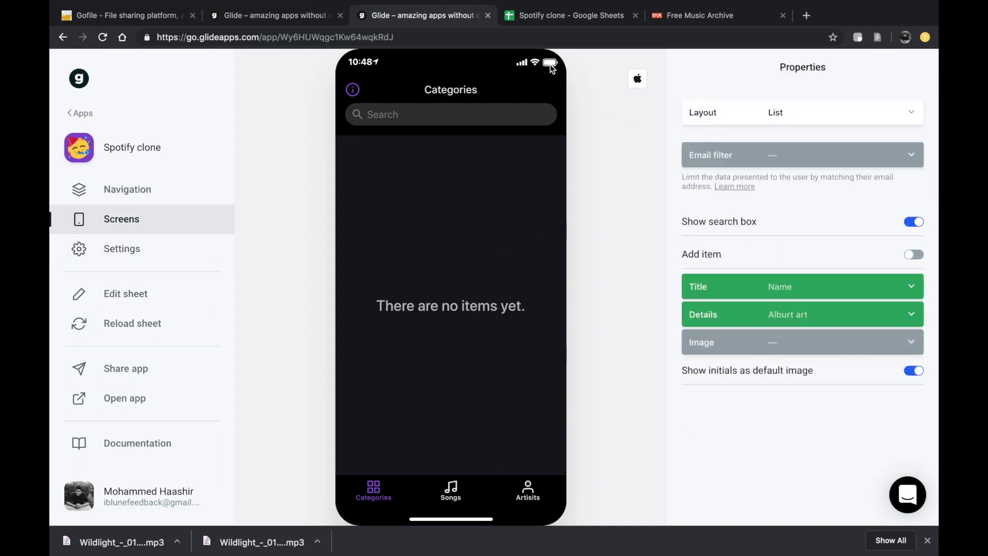
Step: Switch to the Spotify clone spreadsheet, look up the song on Free Music Archive and enter "Wildlight" in A2 of the Songs sheet
click(562, 12)
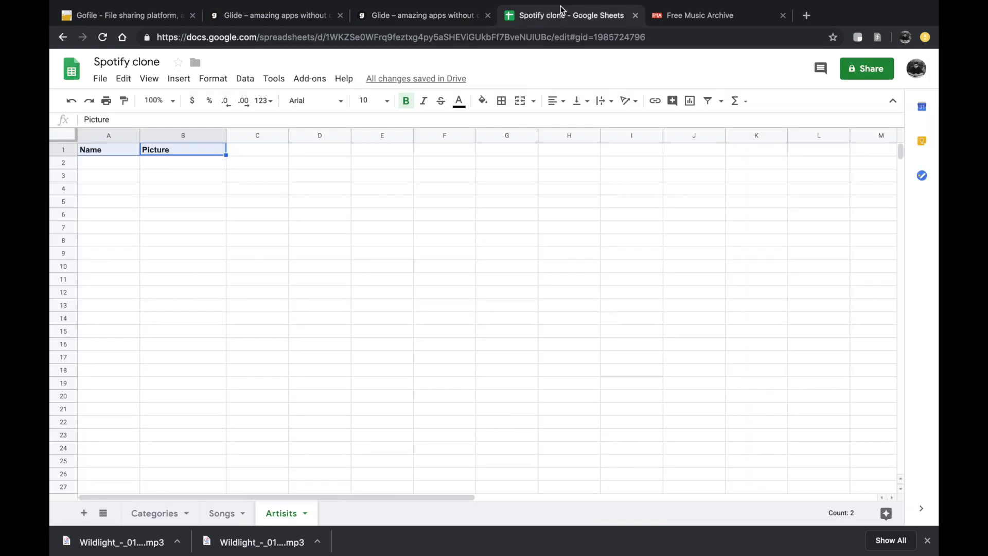
click(403, 178)
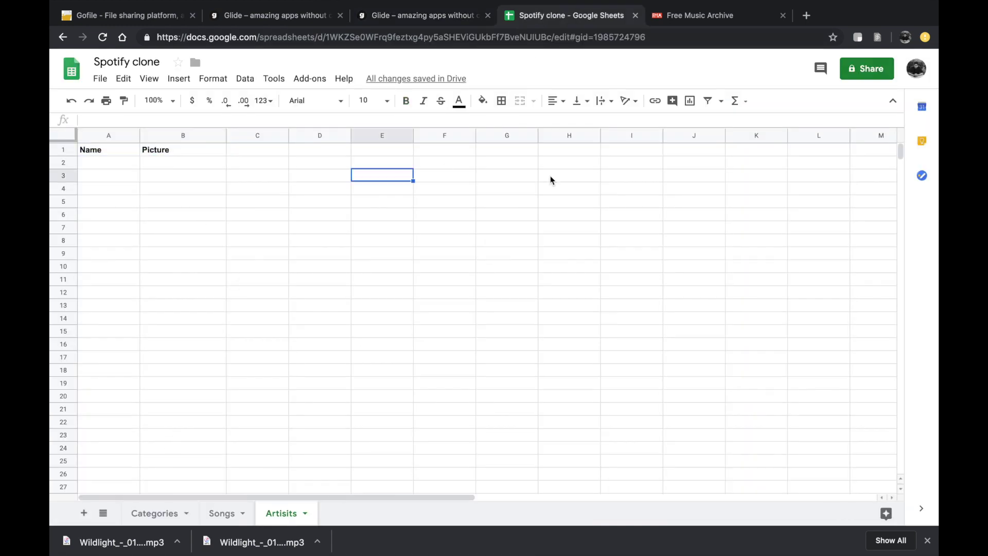
click(221, 514)
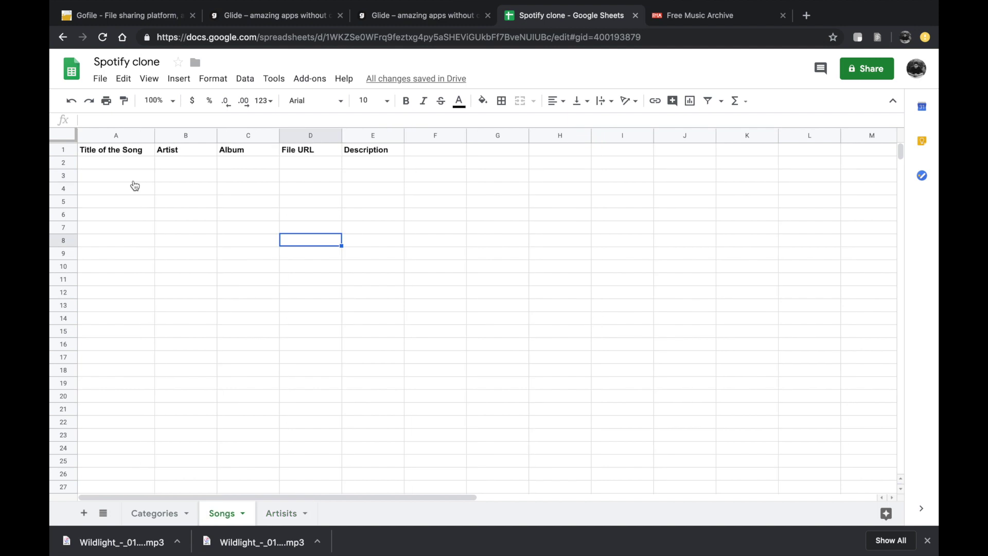
double_click(101, 163)
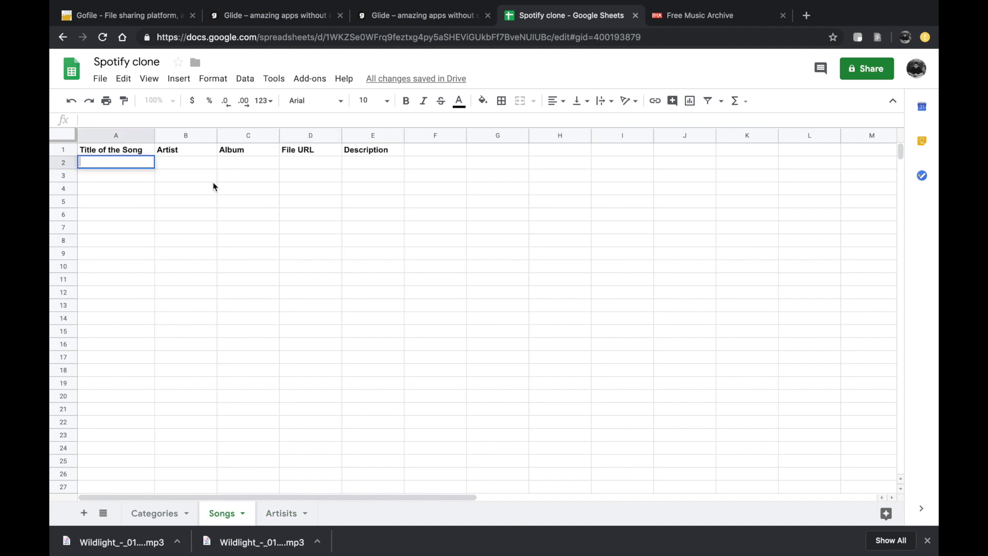
click(691, 15)
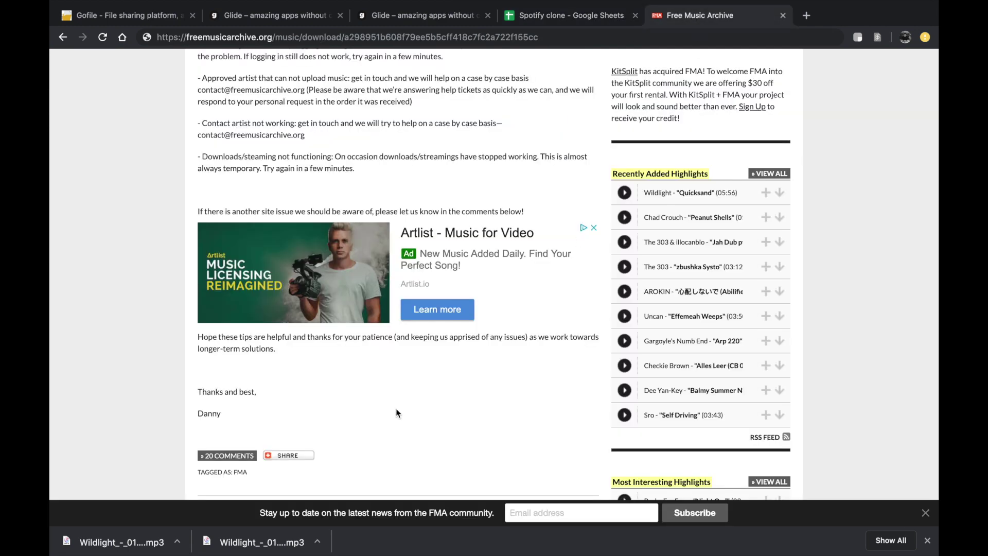
click(565, 15)
text(Wildlight)
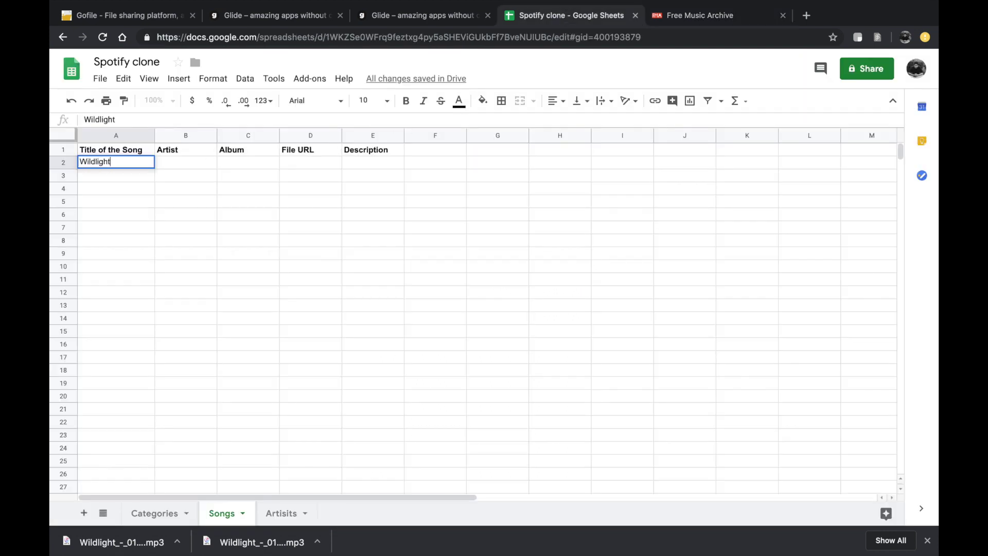
Step: Check the song on Free Music Archive, enter "Quicksand" in B2 and "FMA" in C2, and open D2 for editing
click(723, 16)
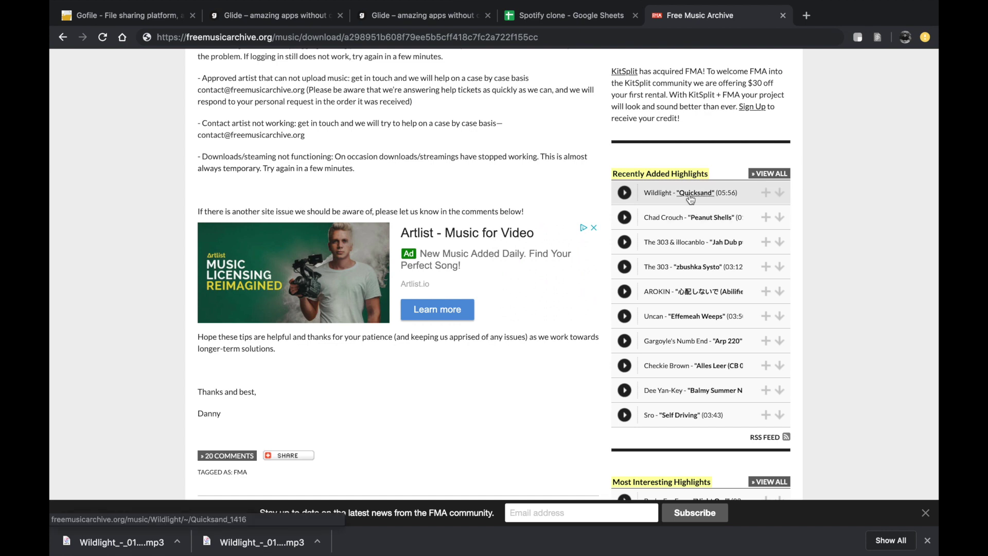
click(565, 17)
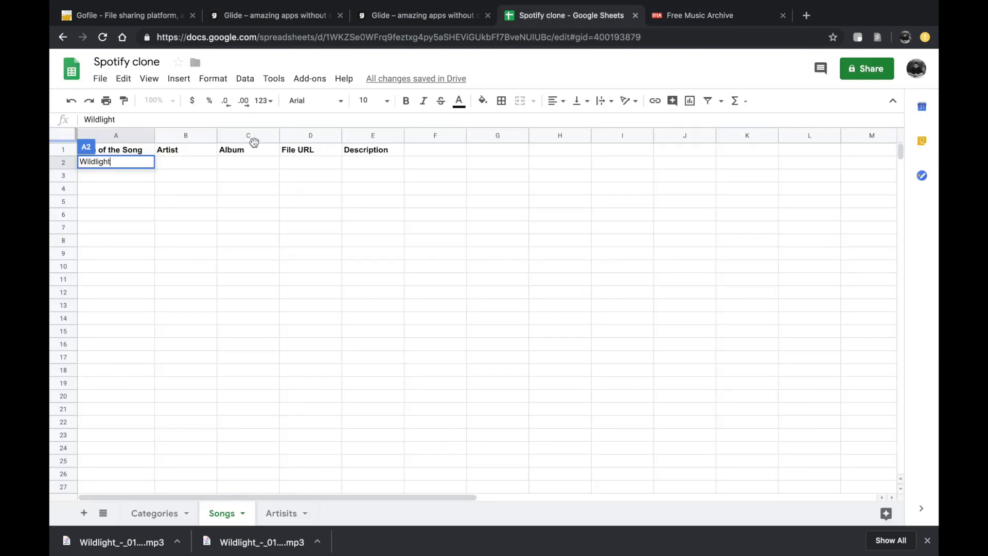
click(193, 162)
text(Quicksand)
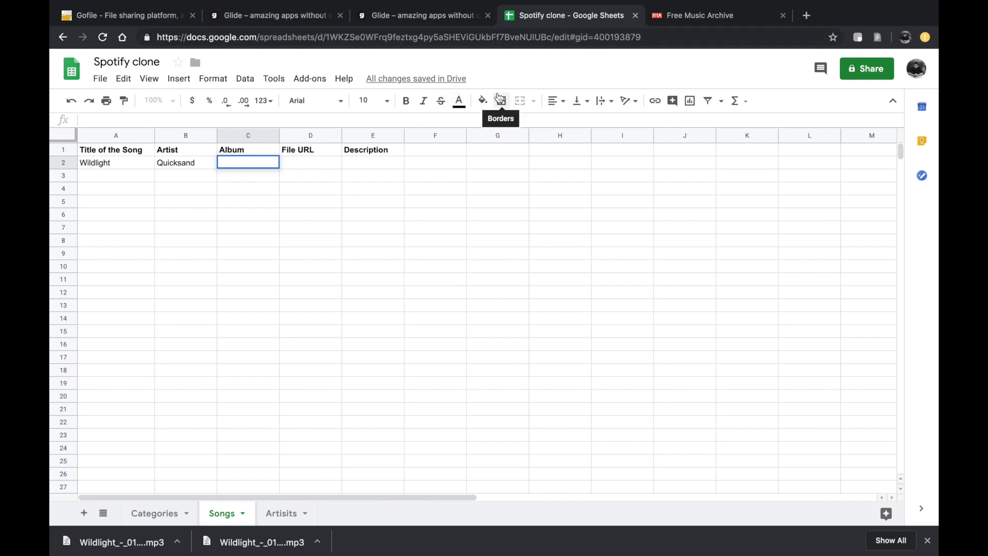
text(FMA)
click(385, 186)
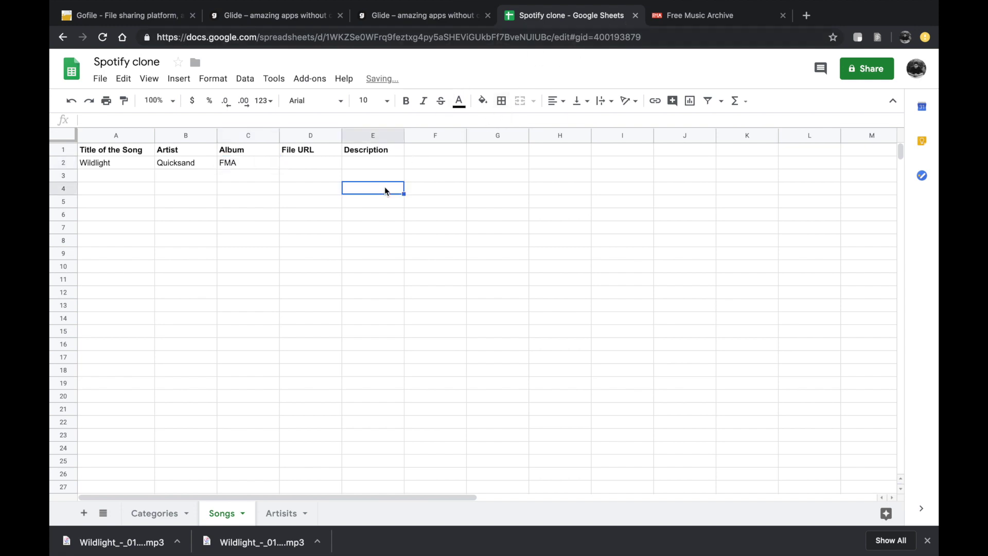
double_click(314, 162)
text(Alburt art)
key(ctrl+z)
click(180, 542)
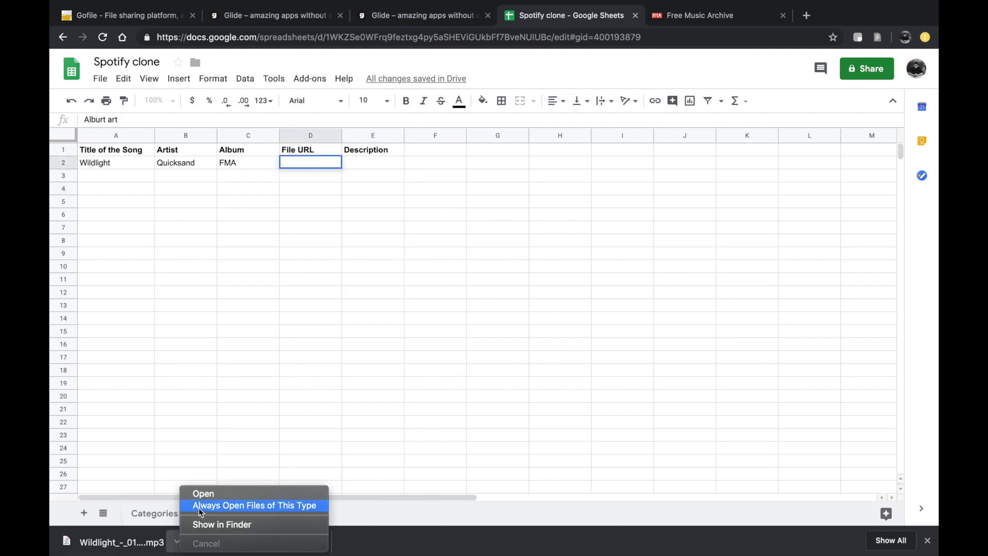
click(883, 410)
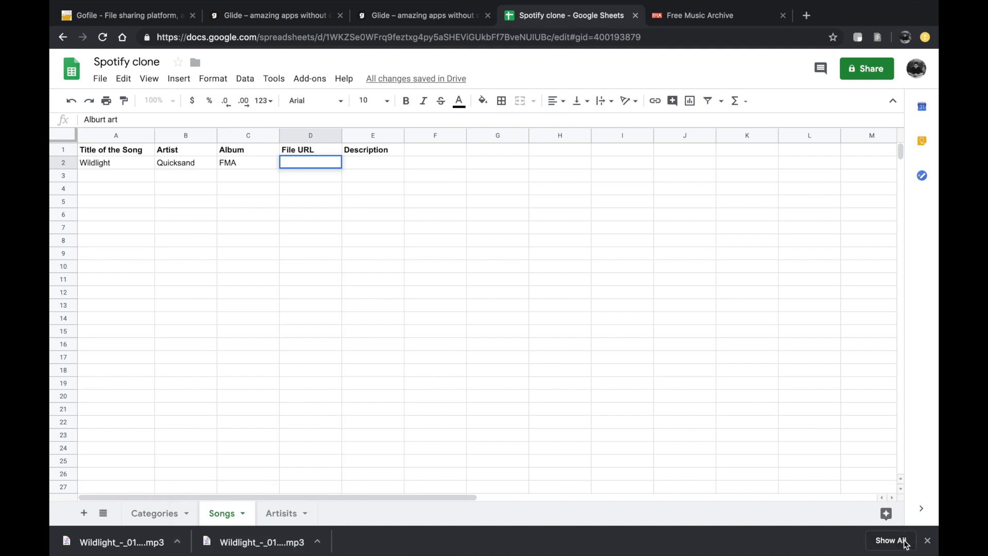
Step: Copy the link address of "Wildlight_-_01_-_Quicksand (2).mp3" from Chrome's downloads and paste it into D2 of the Songs sheet
click(891, 540)
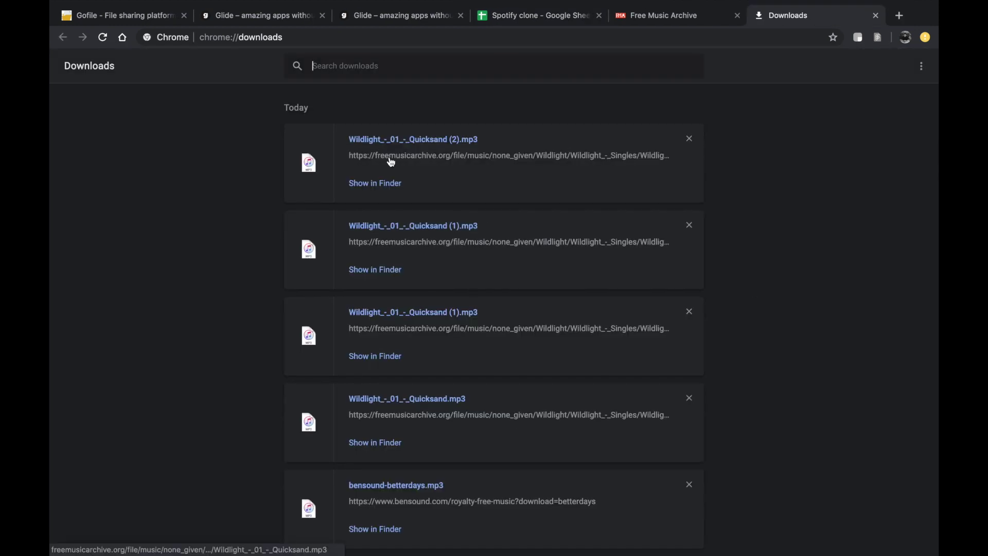
right_click(390, 157)
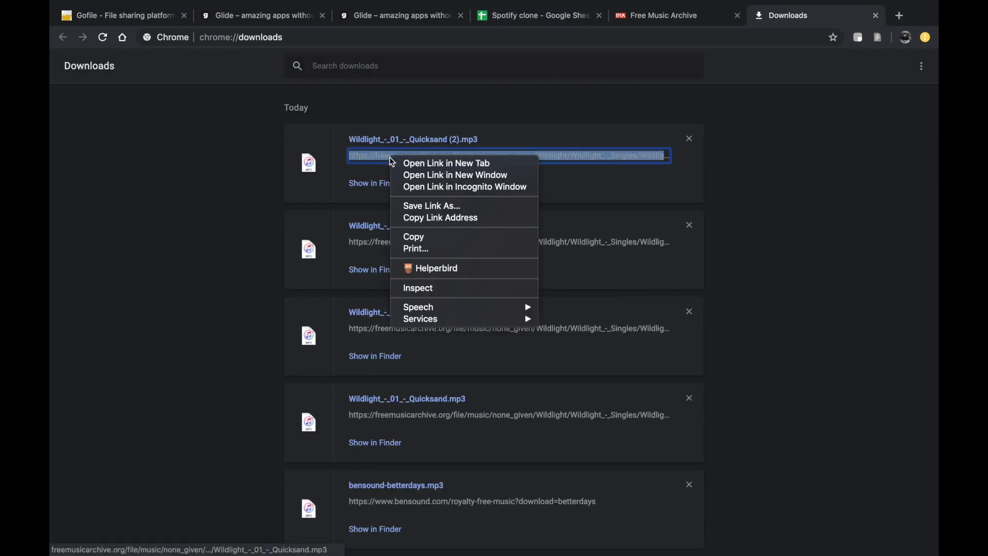
click(441, 217)
click(536, 17)
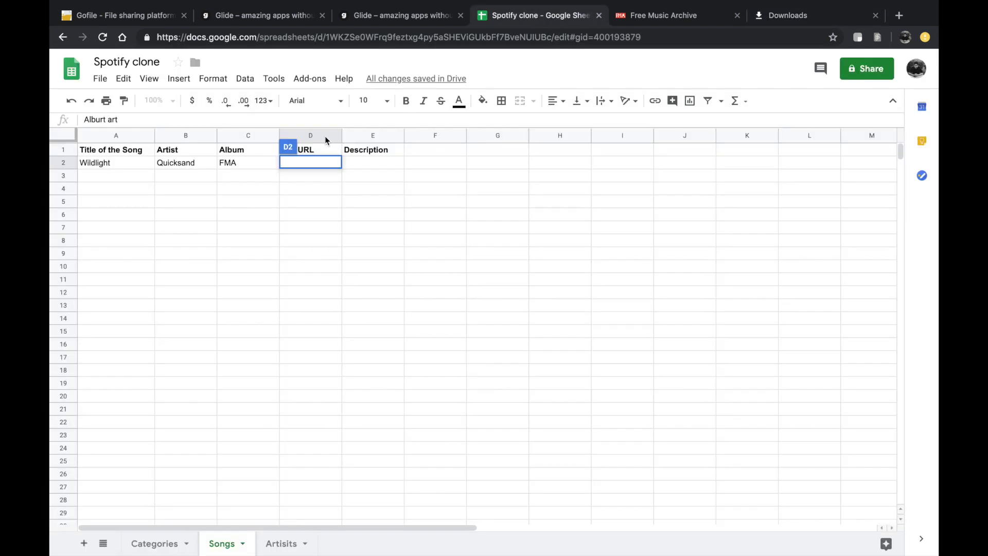
key(super+v)
click(433, 177)
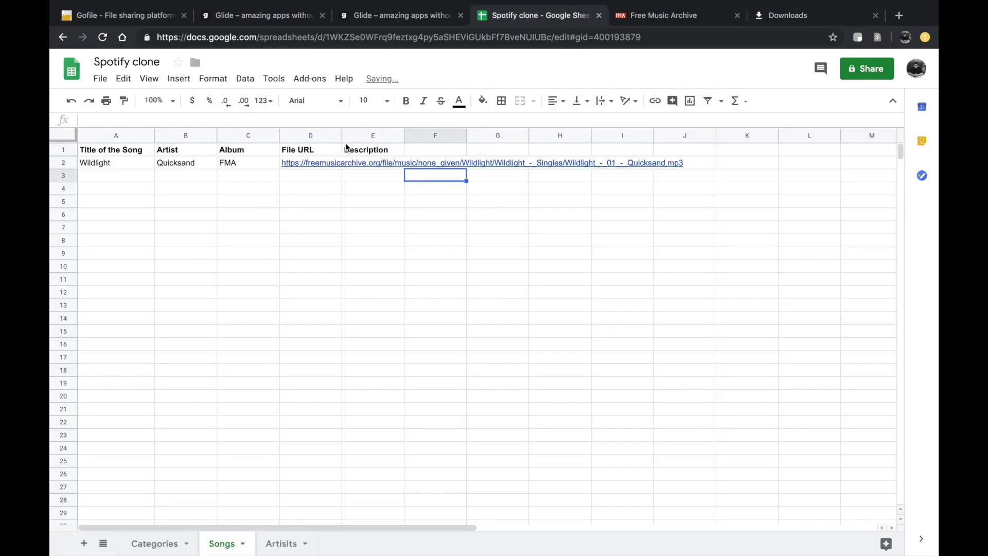
Step: Enter "..." as the description in E2 and widen the File URL column
double_click(370, 163)
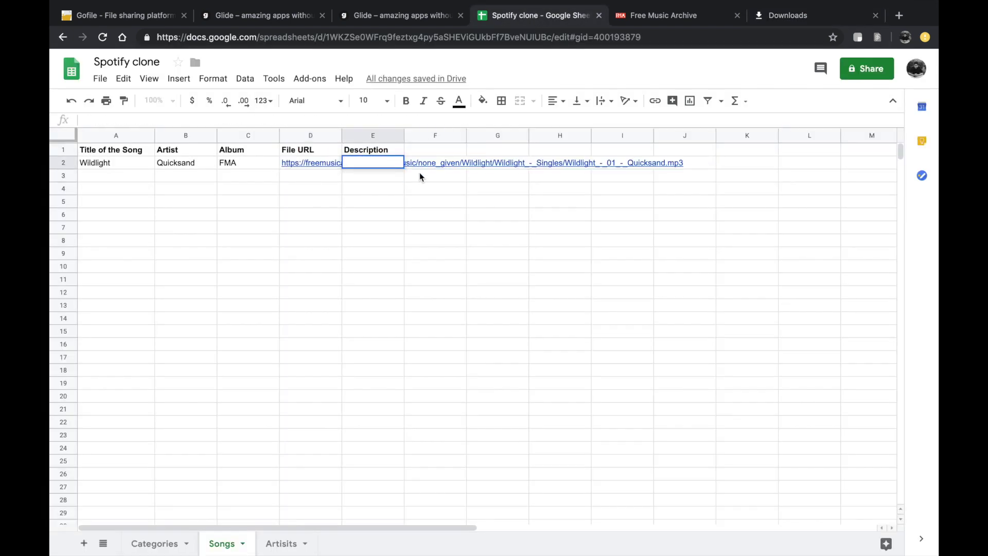
text(...)
click(403, 192)
drag(341, 136, 472, 135)
click(385, 213)
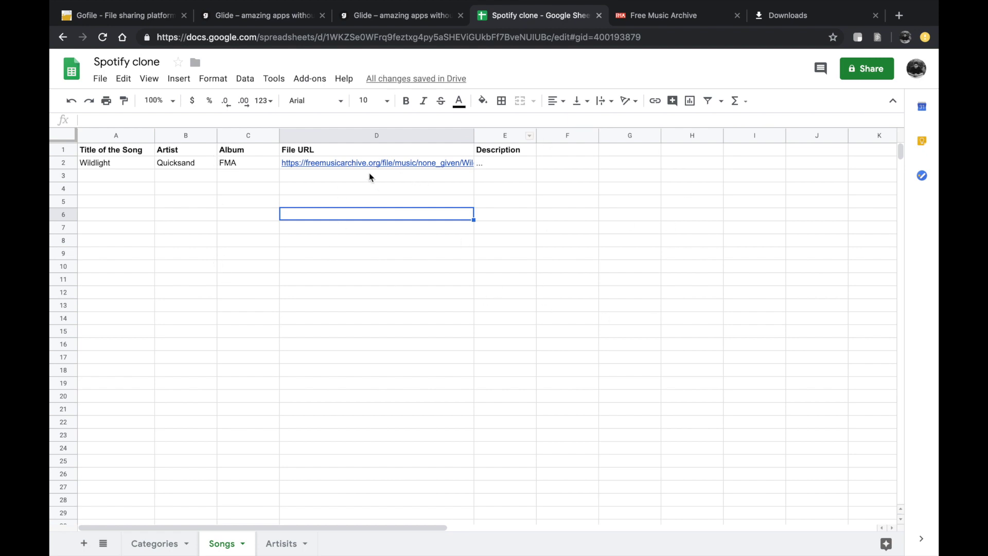
Step: Make the header row of the Songs sheet taller and check the Categories sheet before returning to Songs
drag(60, 156, 60, 190)
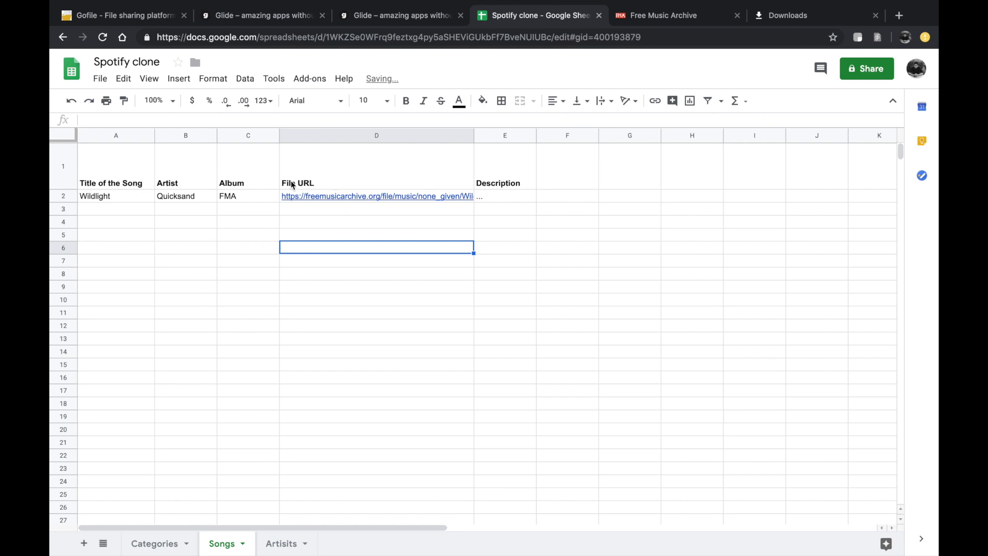
click(256, 212)
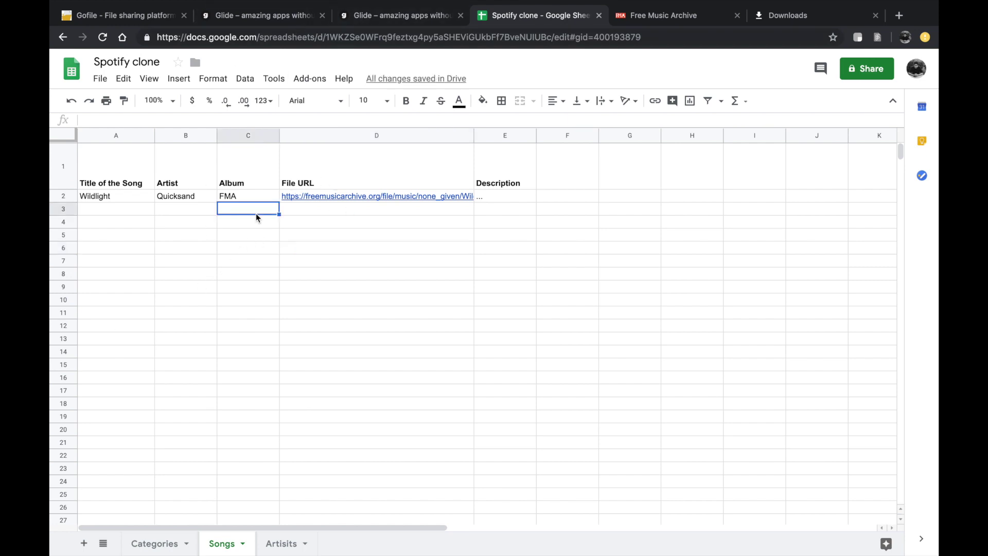
click(164, 545)
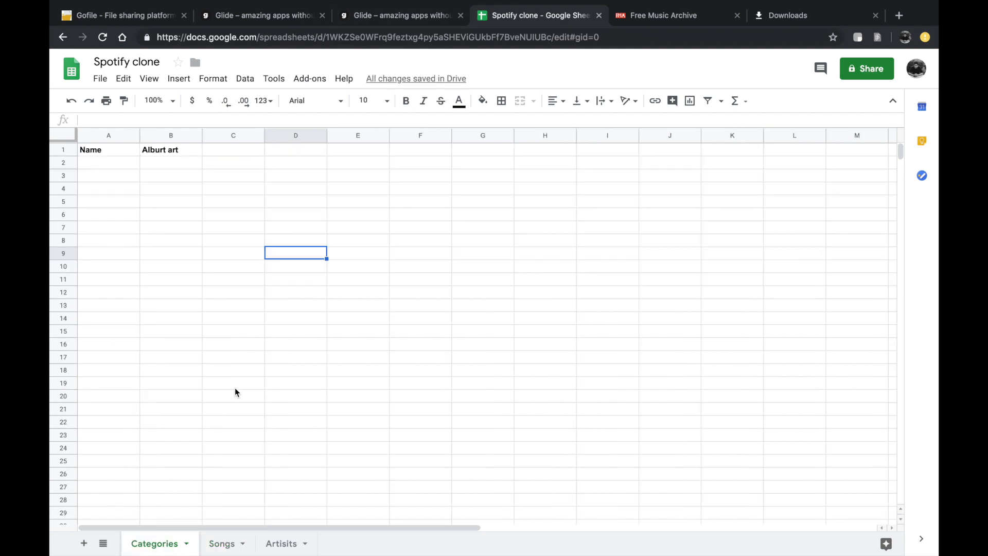
click(221, 544)
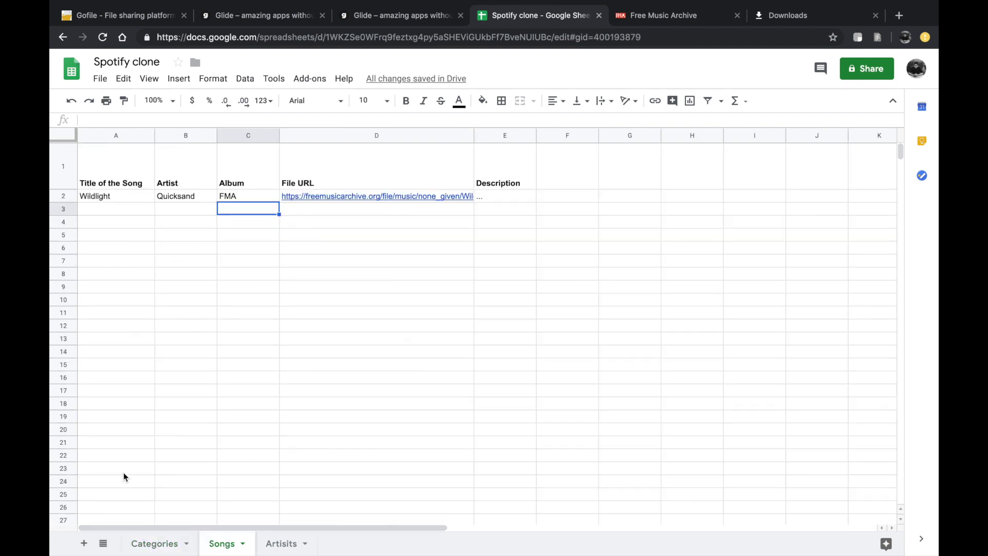
Step: Switch to the Glide editor, reload the sheet data and open the Songs screen in the app preview
click(437, 19)
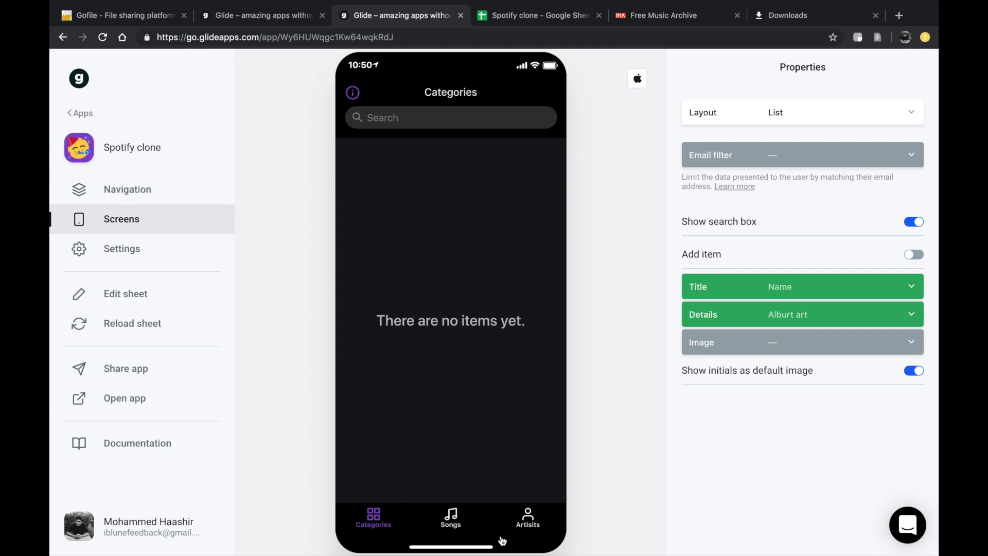
click(152, 330)
click(458, 530)
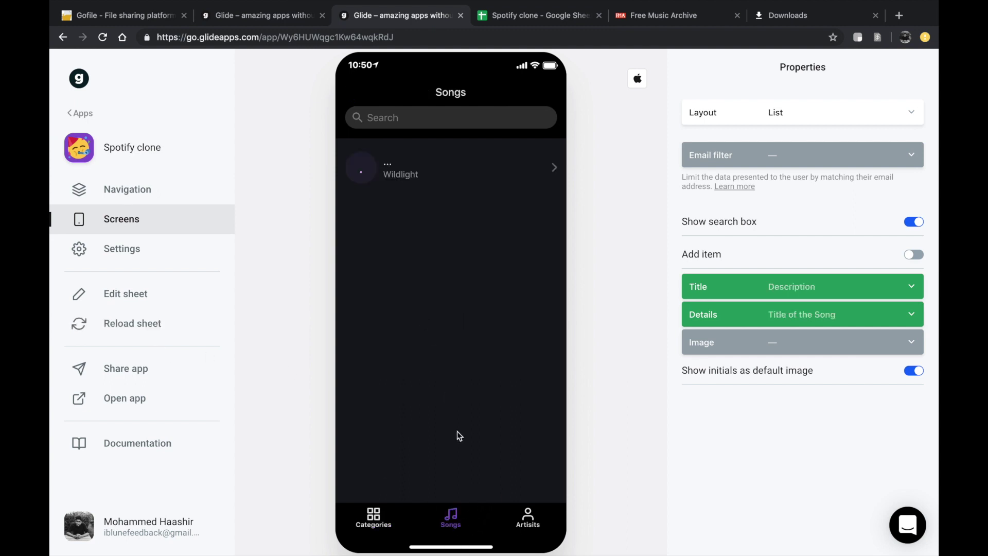
Step: Try the Tiles layout for the Songs screen and settle on the Columns layout
click(751, 115)
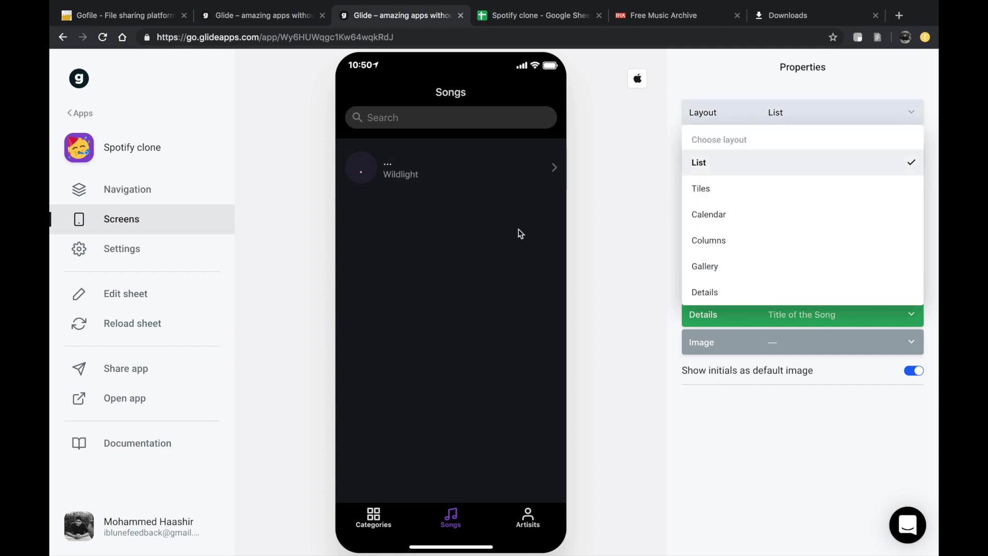
click(762, 189)
click(757, 124)
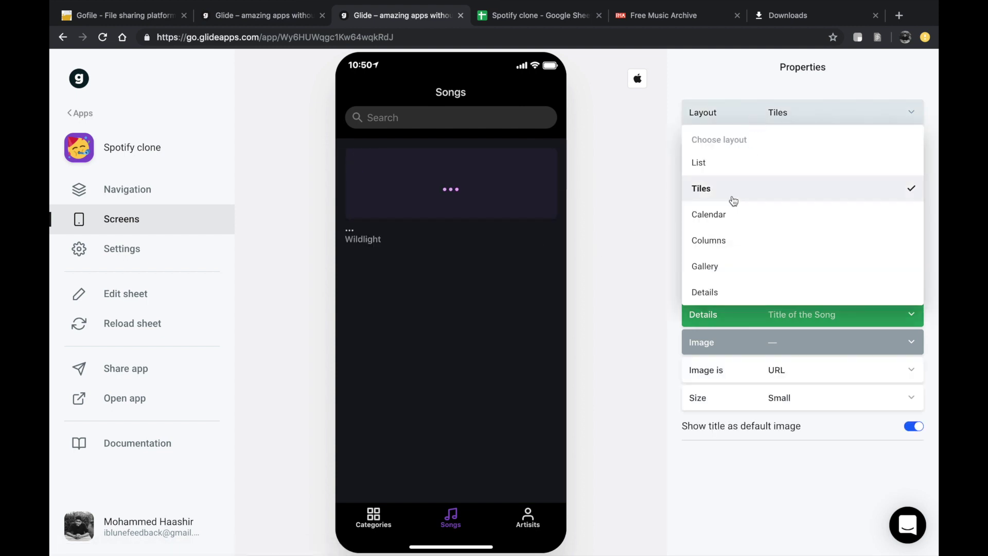
click(743, 236)
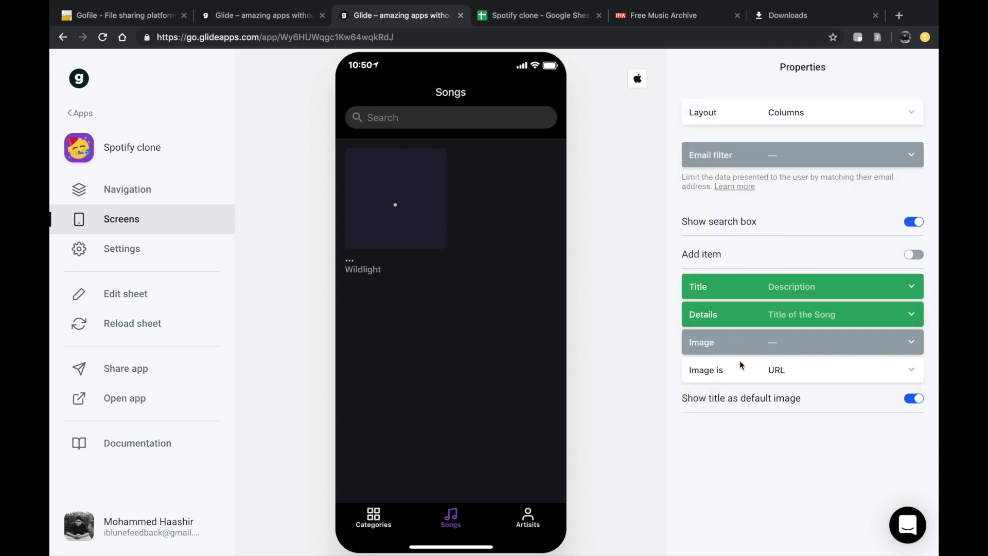
Step: Try the Album column as the image source for the Songs screen
click(732, 345)
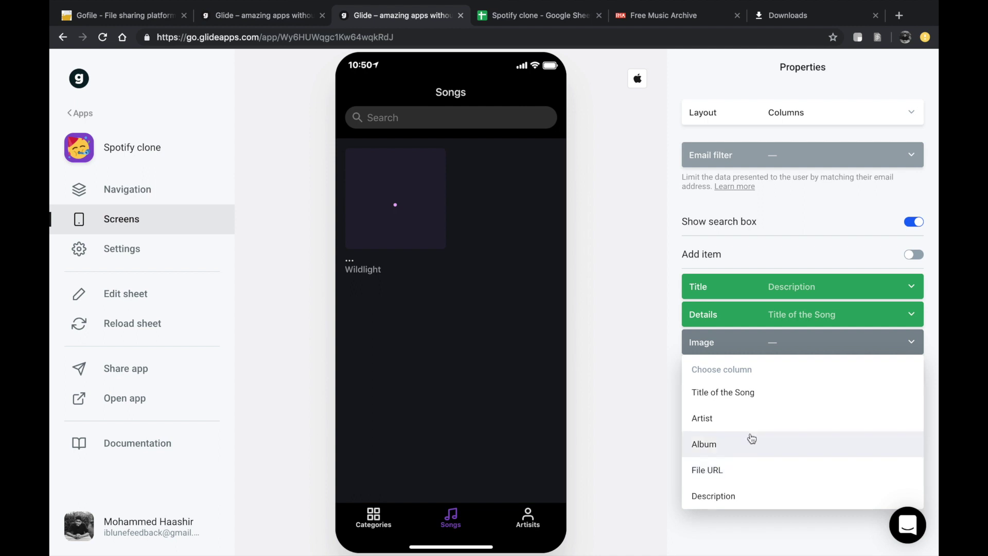
click(722, 454)
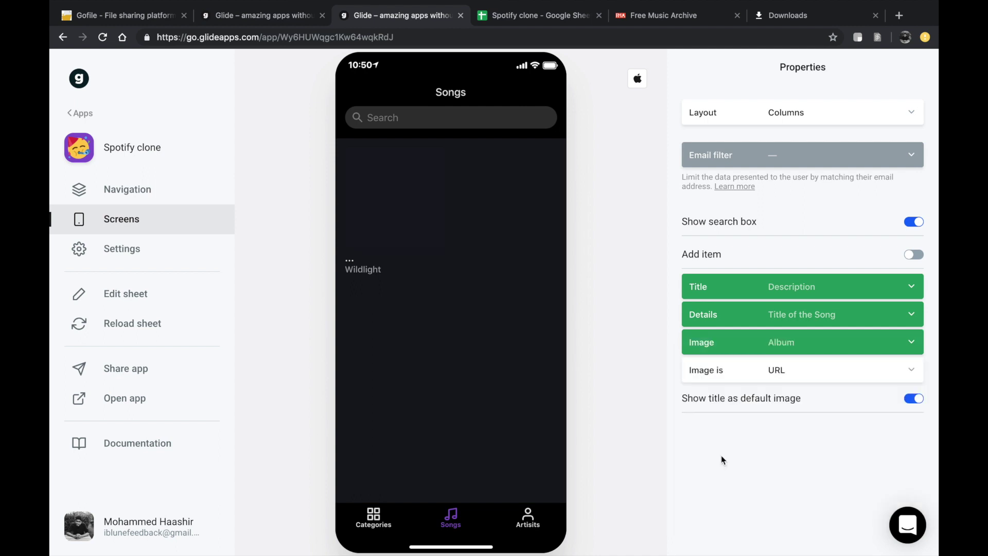
click(752, 347)
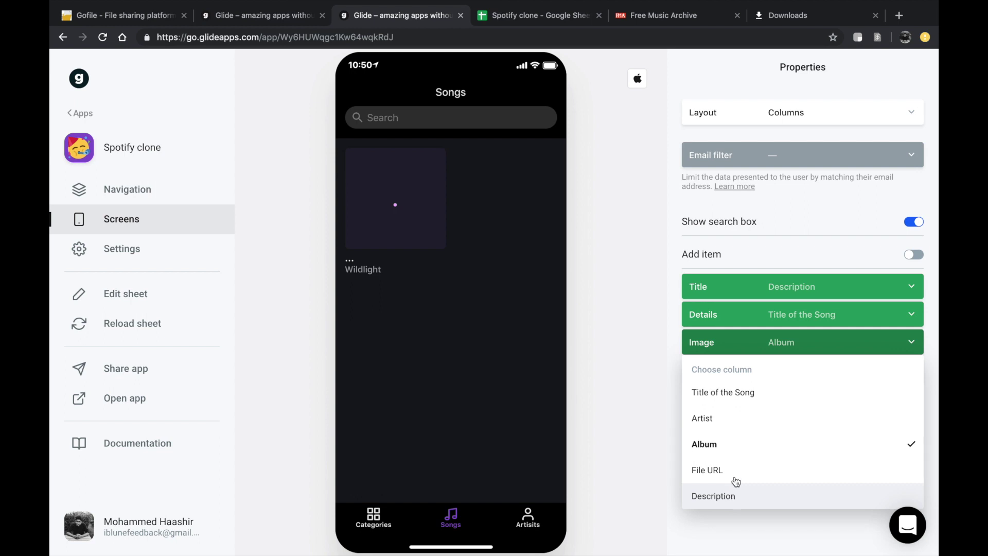
click(752, 528)
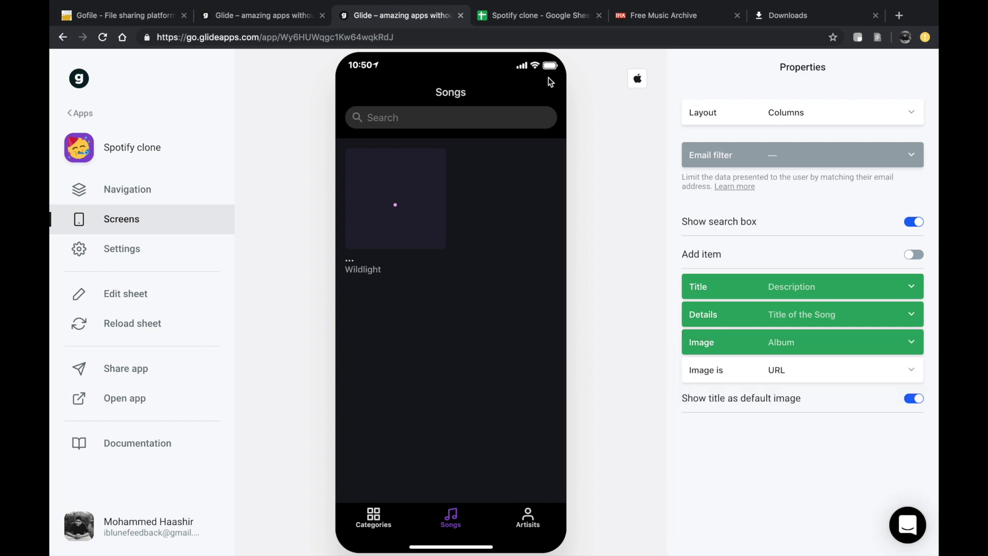
Step: Switch to the Spotify clone spreadsheet and add a "Thumbnail" header in F1 of the Songs sheet
click(538, 18)
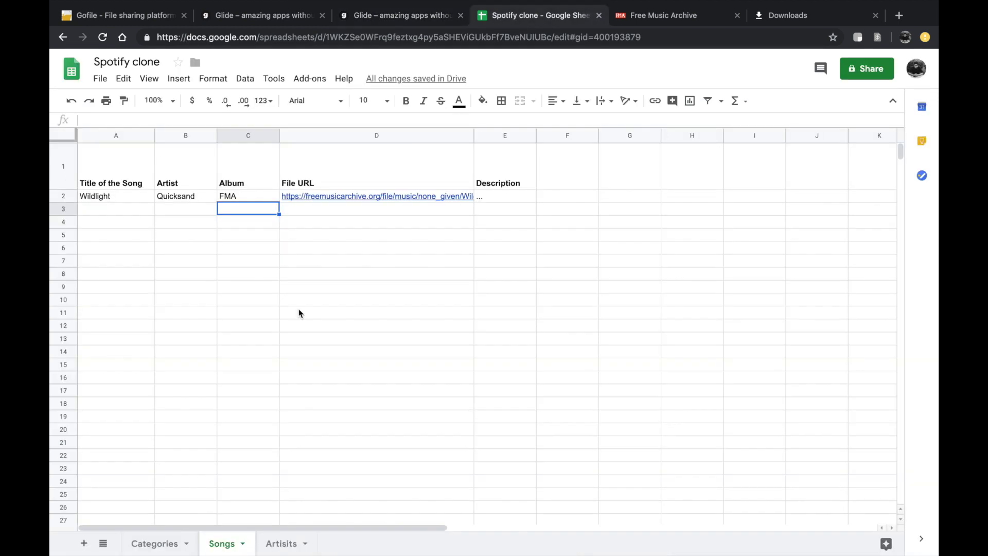
click(569, 174)
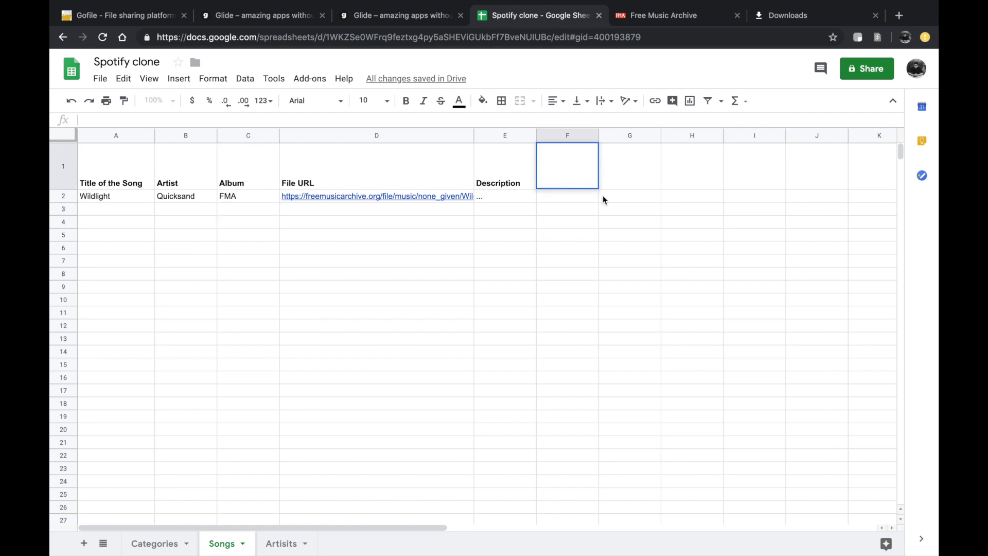
text(Thumbnail)
key(Return)
click(562, 169)
text(https://freemusicarchive.org/file/music/none_given/Wildlight/Wildlight_-_Singles/Wildlight_-_01_-_Quicksand.mp3)
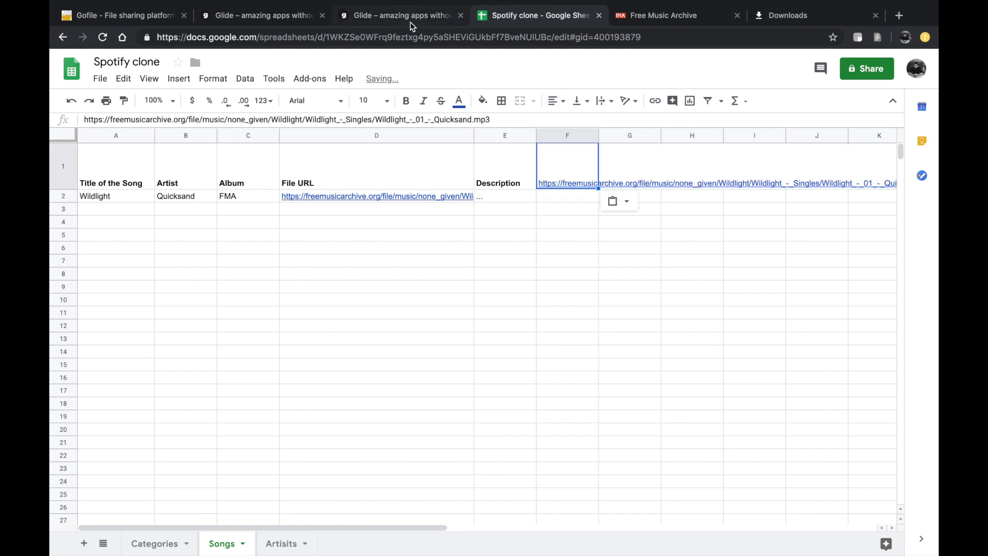
key(ctrl+z)
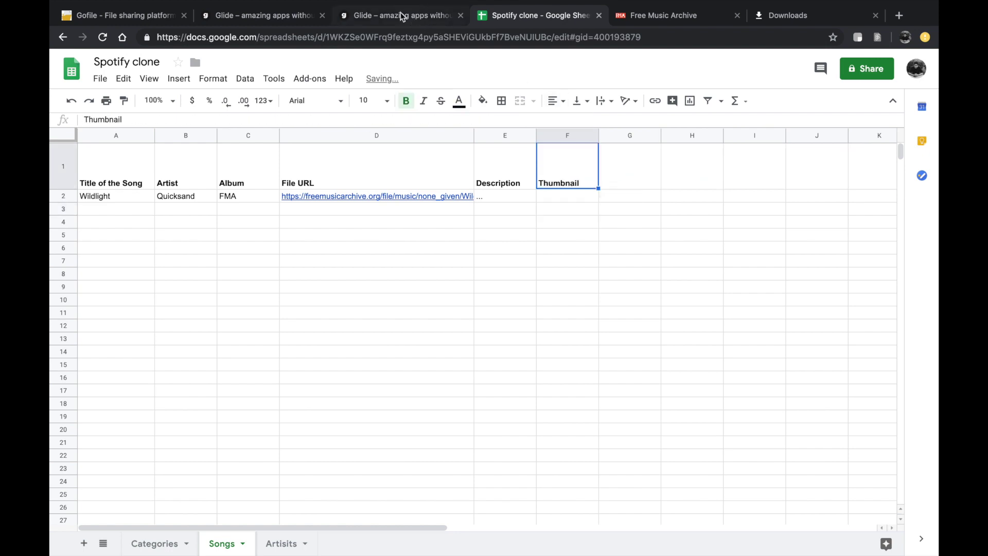
Step: Switch to the Glide editor, reload the sheet and agree to add components for the new columns
click(403, 17)
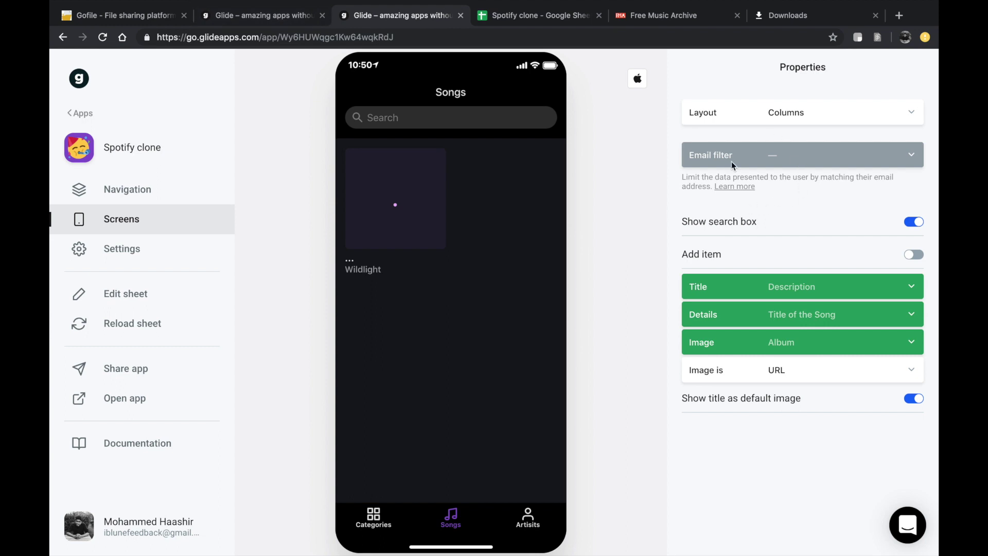
click(132, 323)
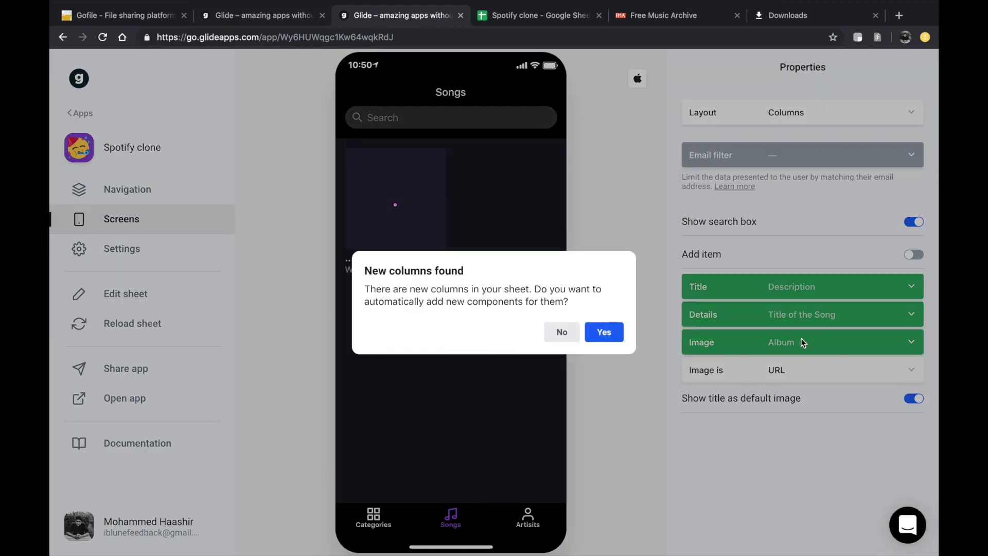
click(613, 330)
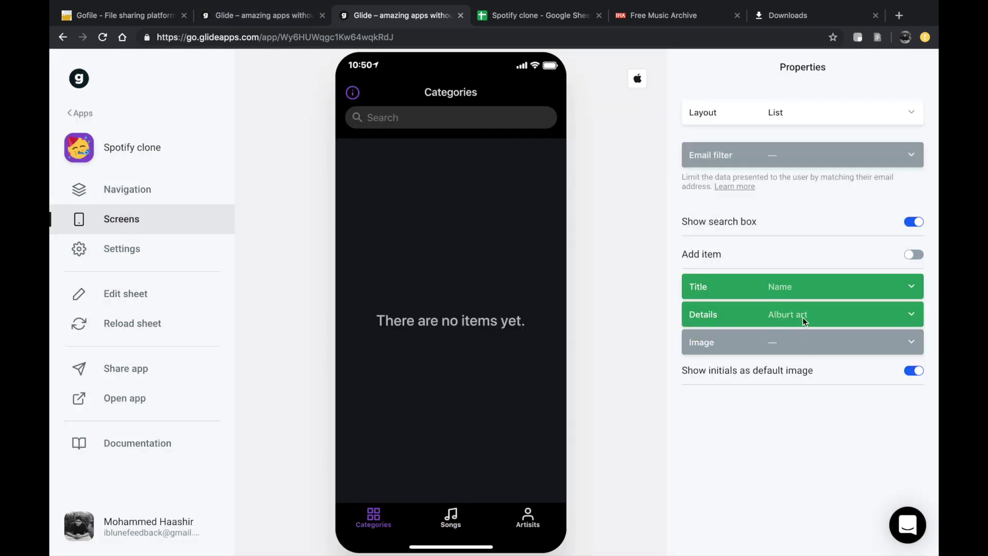
Step: Set the Songs screen's image to the Thumbnail column
click(461, 516)
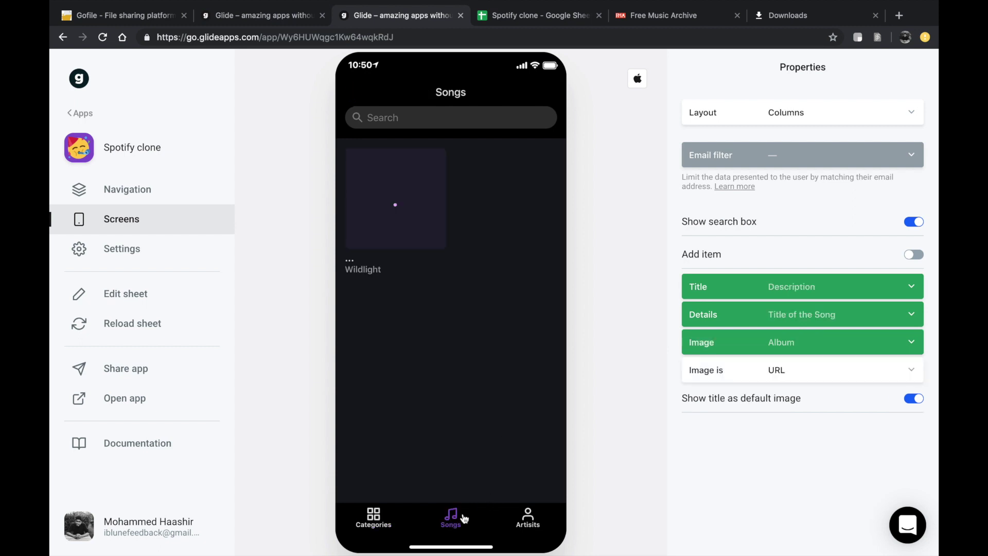
click(789, 352)
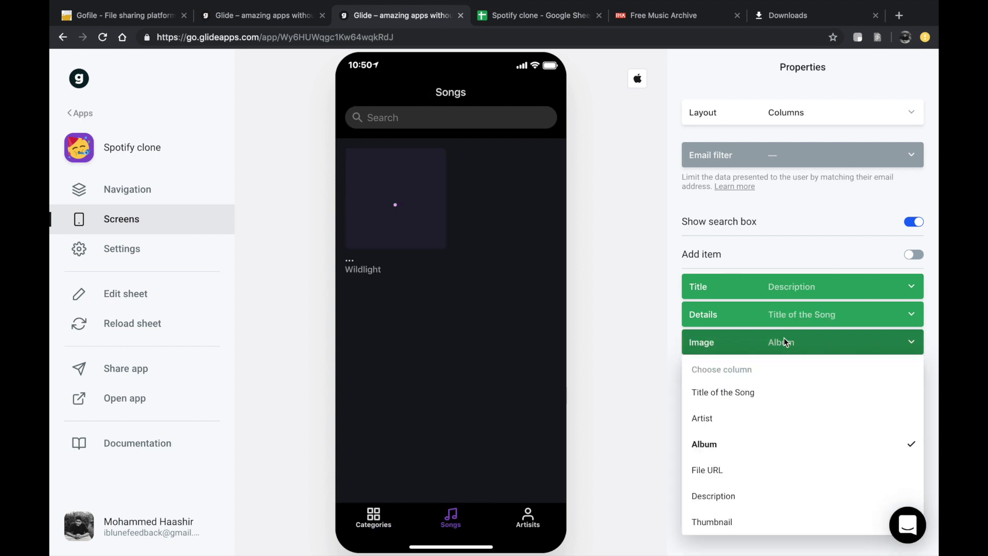
click(754, 526)
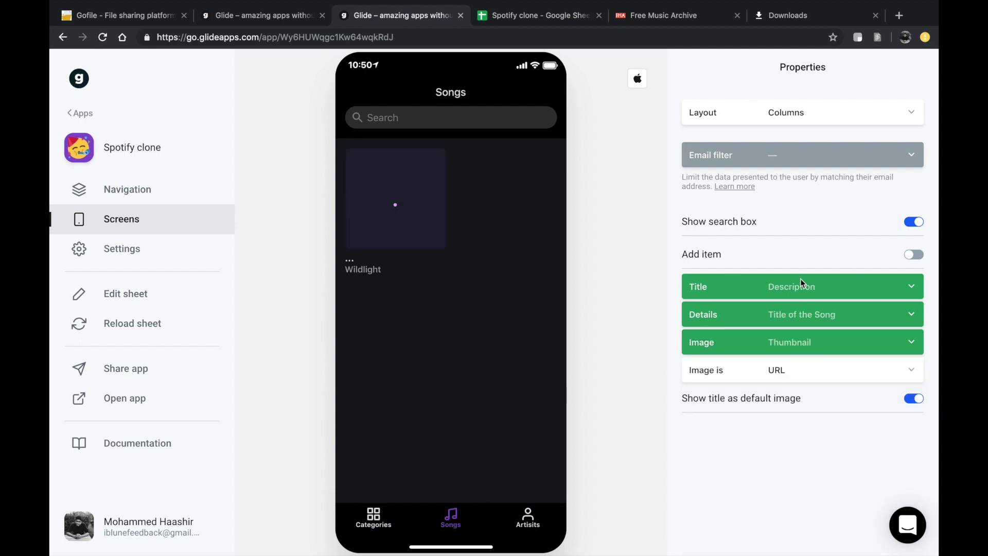
Step: Set the Songs screen's details to the Artist column and its title to the Title of the Song column
click(813, 319)
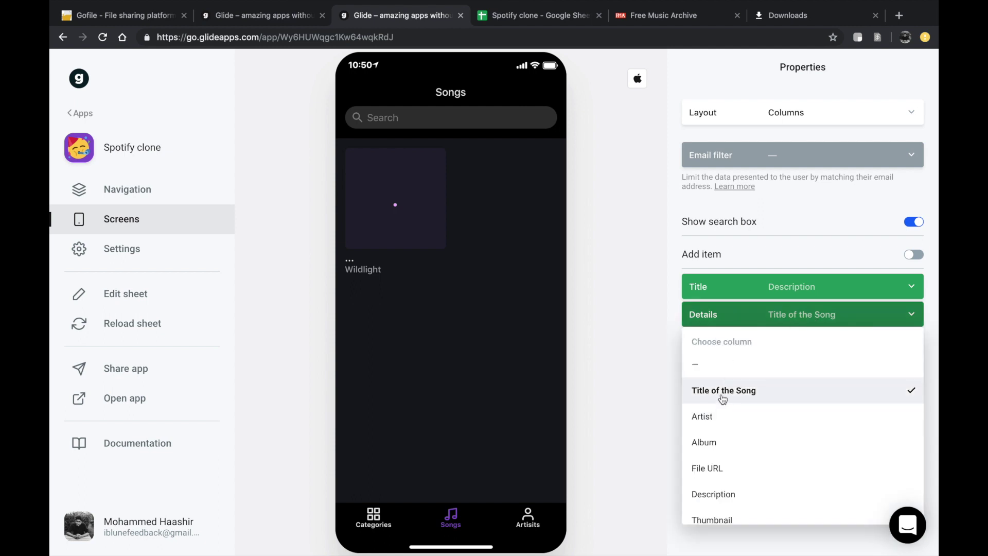
scroll(736, 474, down, 1)
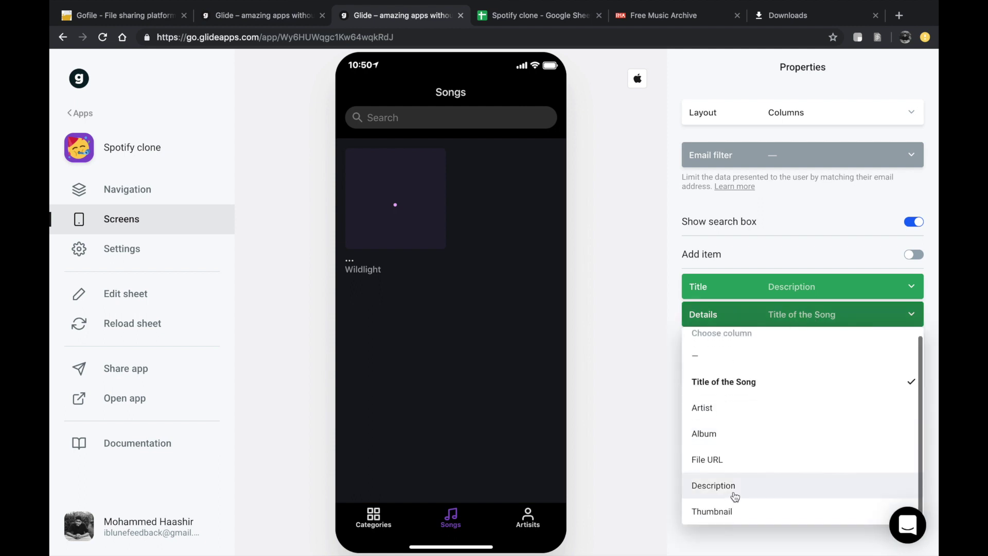
click(716, 410)
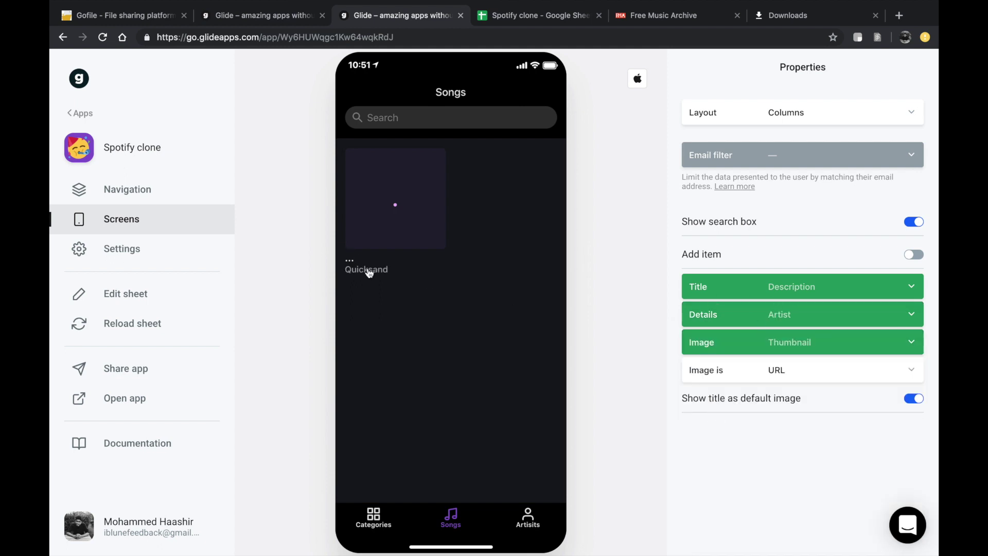
click(780, 288)
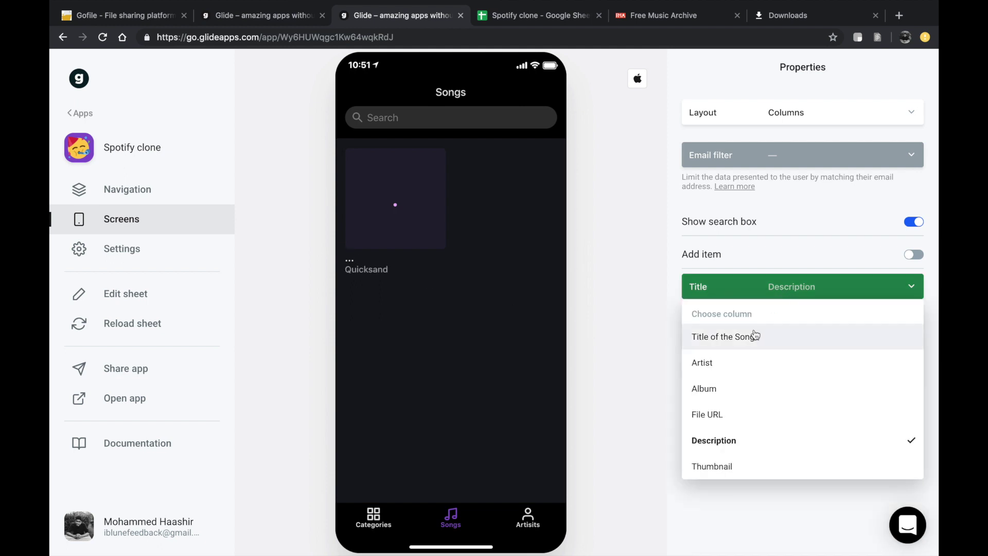
click(748, 337)
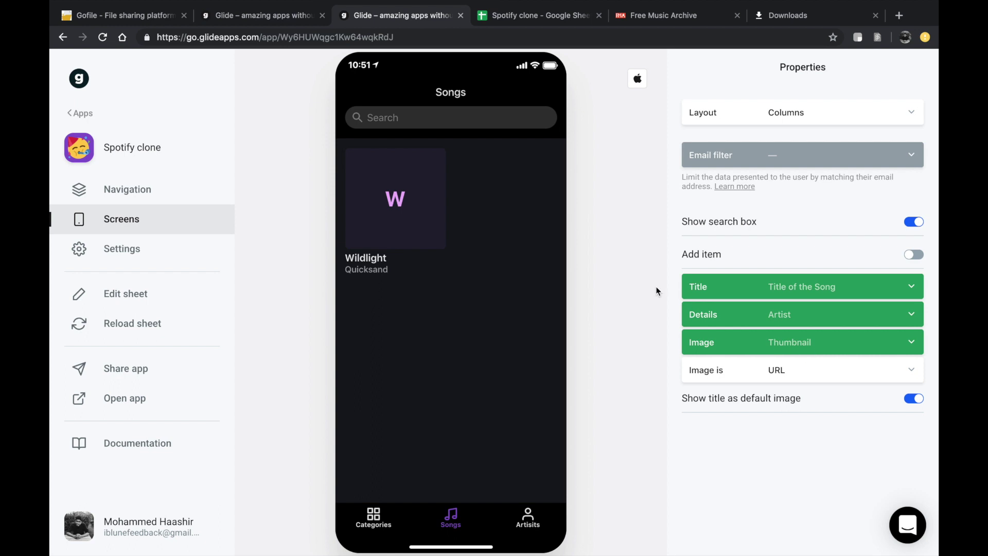
click(751, 374)
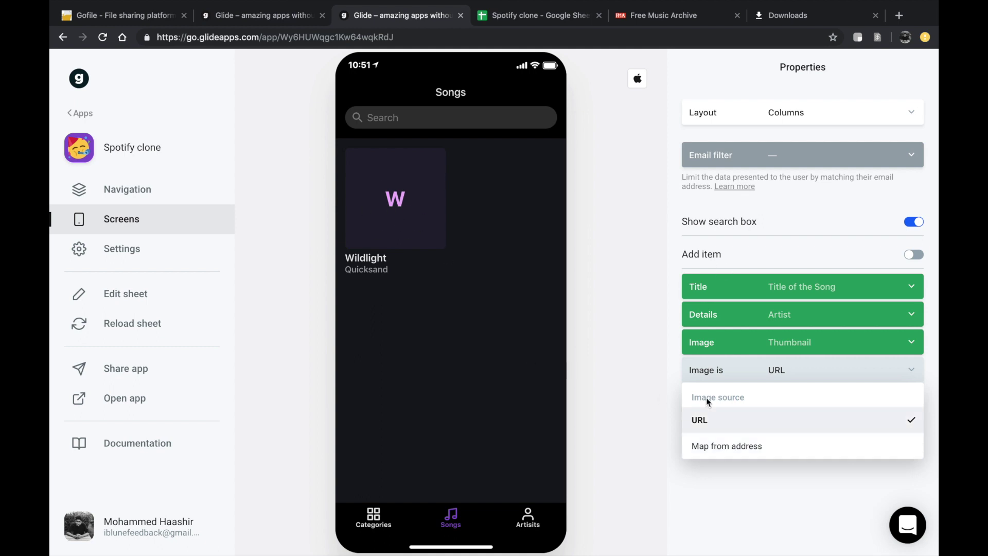
click(726, 474)
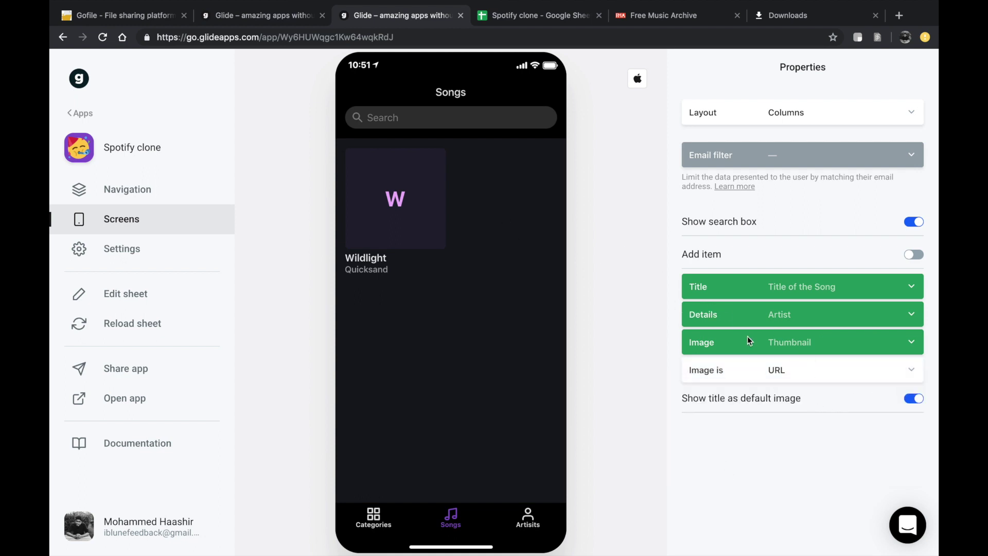
click(780, 399)
click(780, 400)
click(729, 158)
click(590, 191)
Step: Set the app's sign-in method to Public with email and return to the Songs screen's properties
click(159, 251)
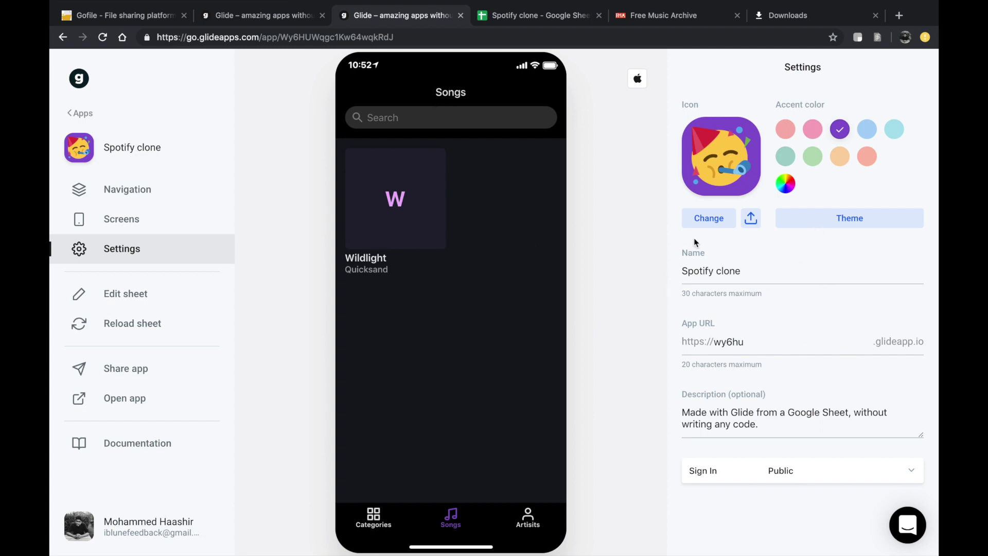
click(729, 463)
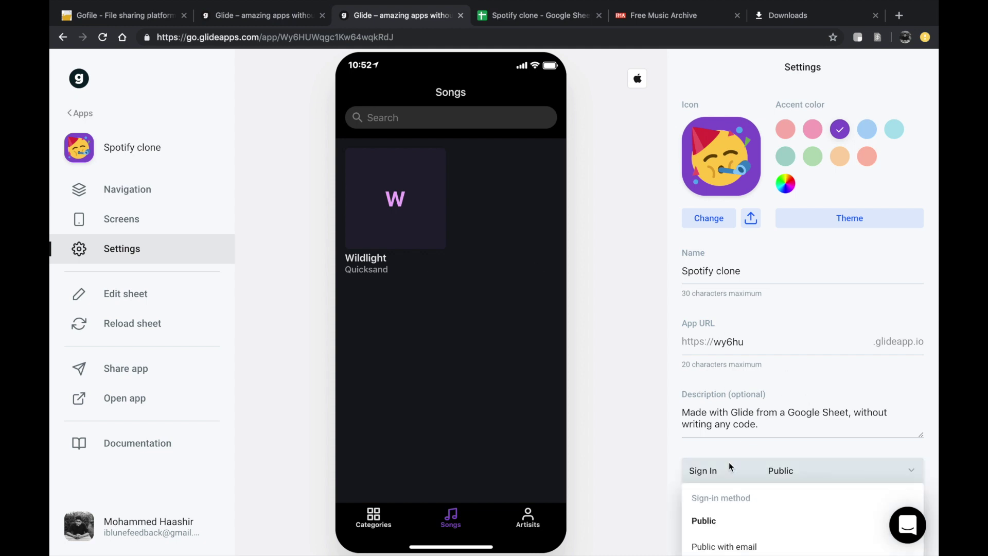
scroll(749, 527, down, 1)
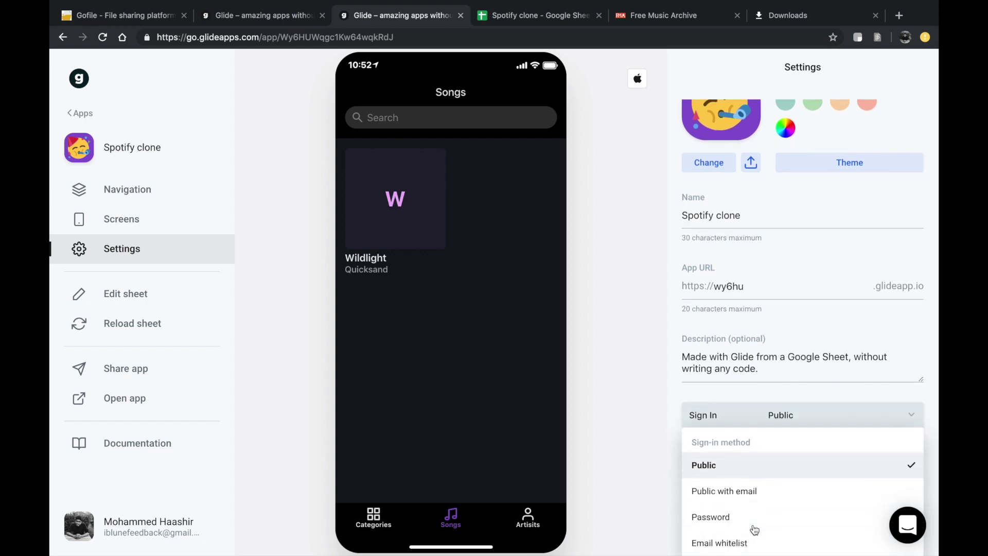
click(737, 495)
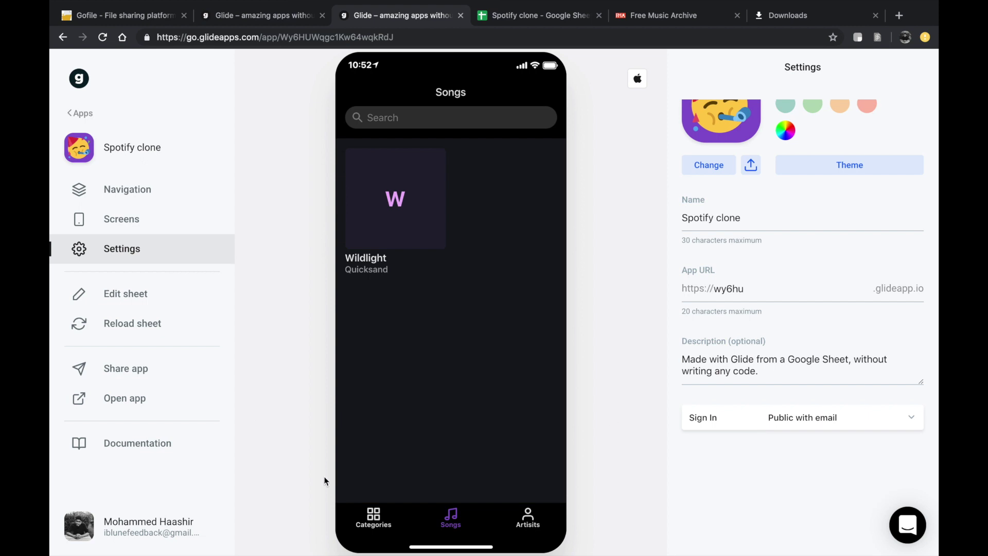
click(137, 219)
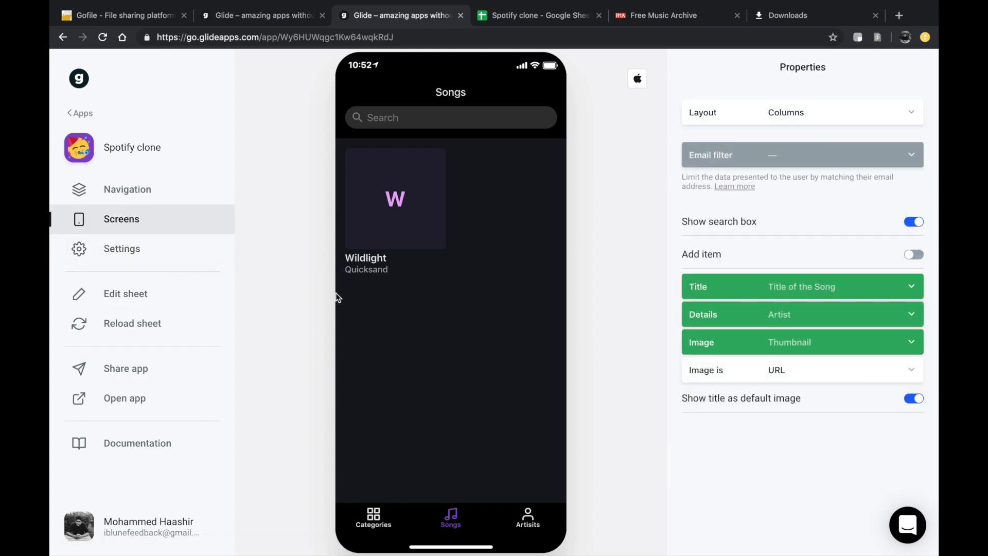
Step: Open the Wildlight song's detail screen in Glide and set its Summary title to Title of the Song and details to Artist
click(521, 24)
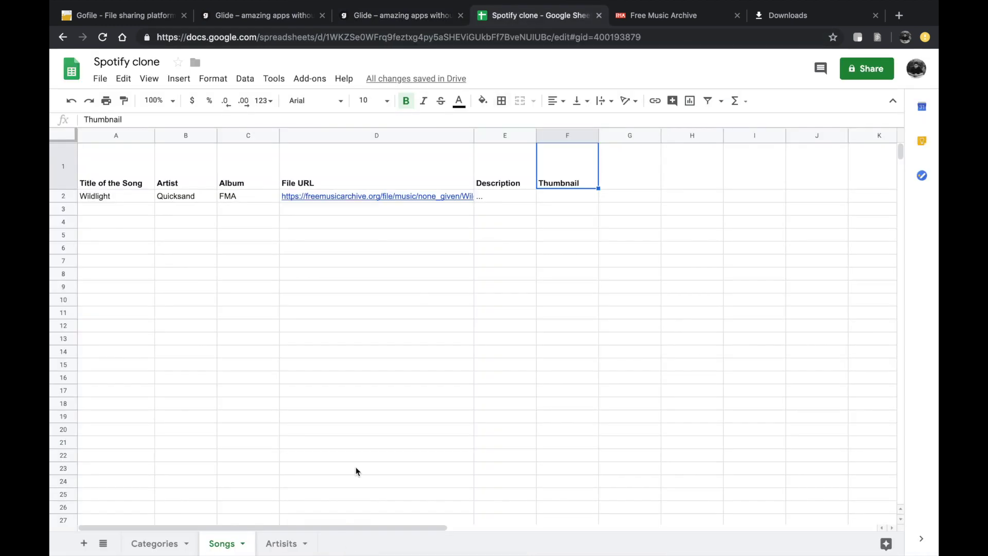
click(388, 15)
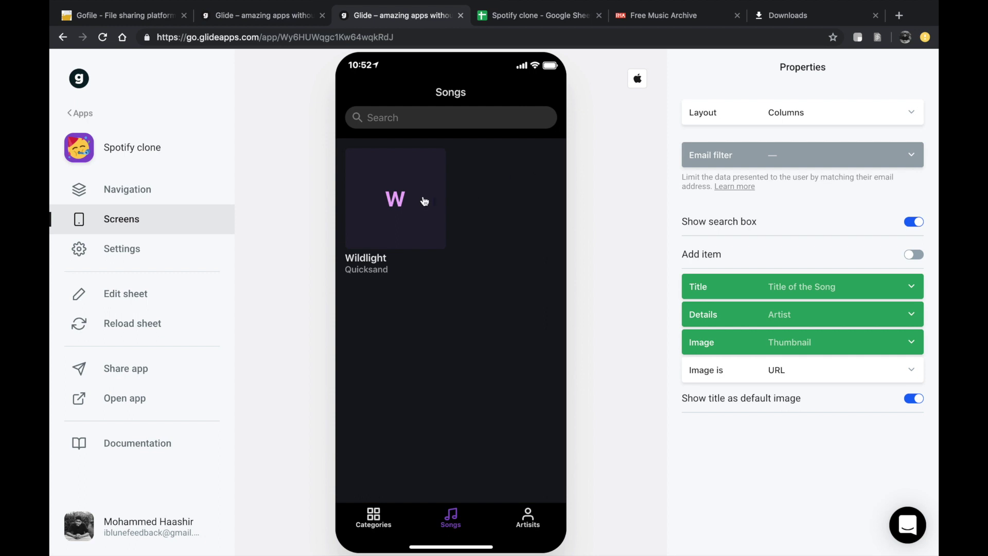
click(390, 238)
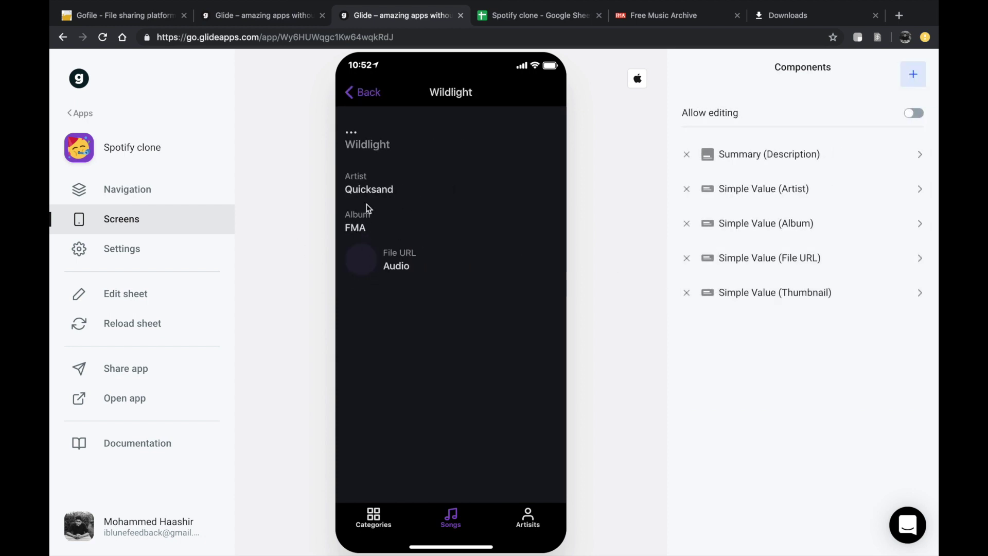
click(768, 155)
click(779, 118)
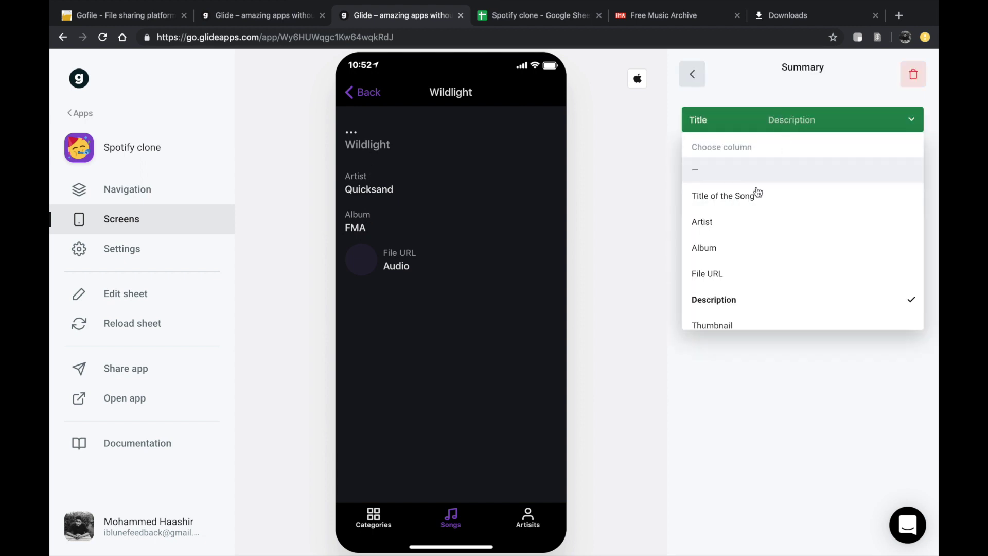
click(742, 196)
click(749, 155)
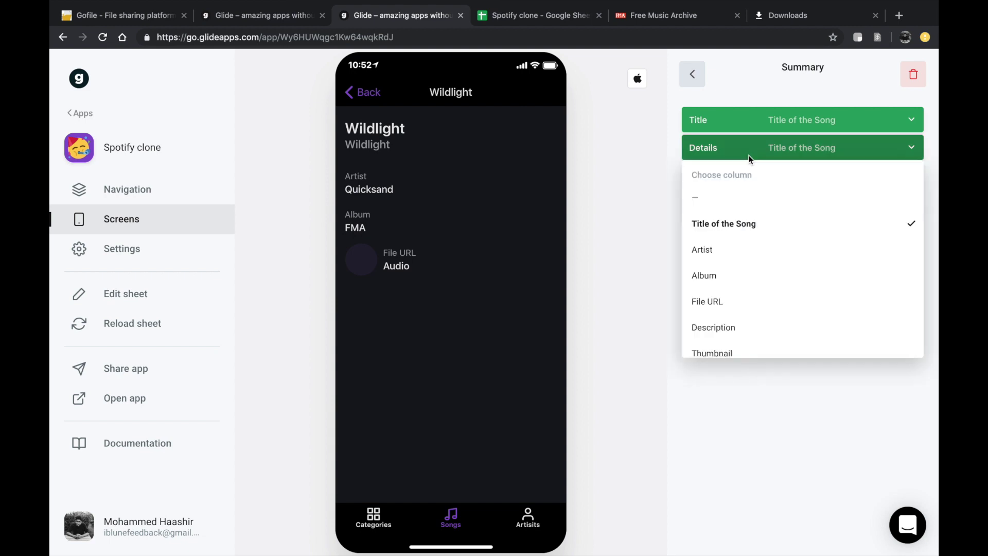
click(723, 249)
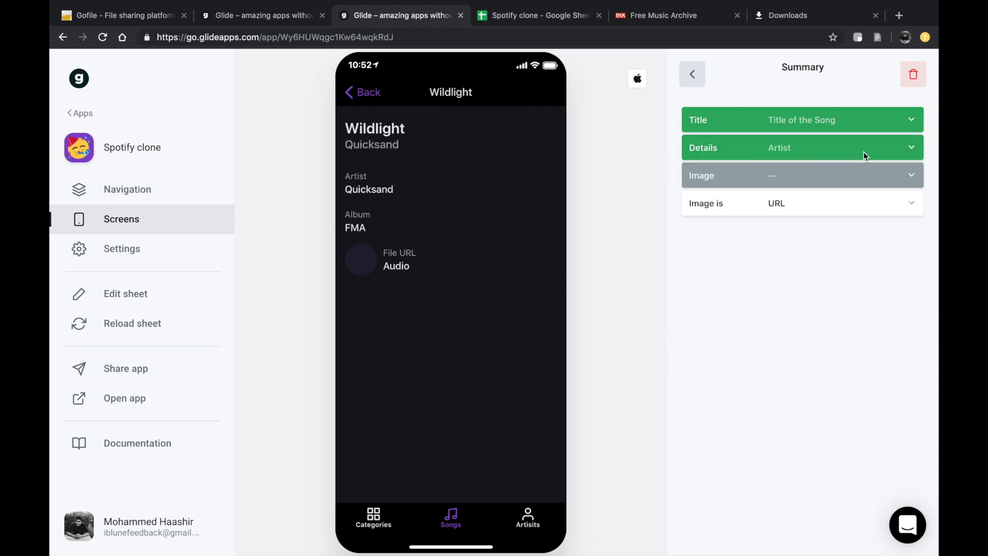
Step: Set the Summary component's image to the Thumbnail column and return to the component list
click(789, 172)
scroll(749, 329, down, 1)
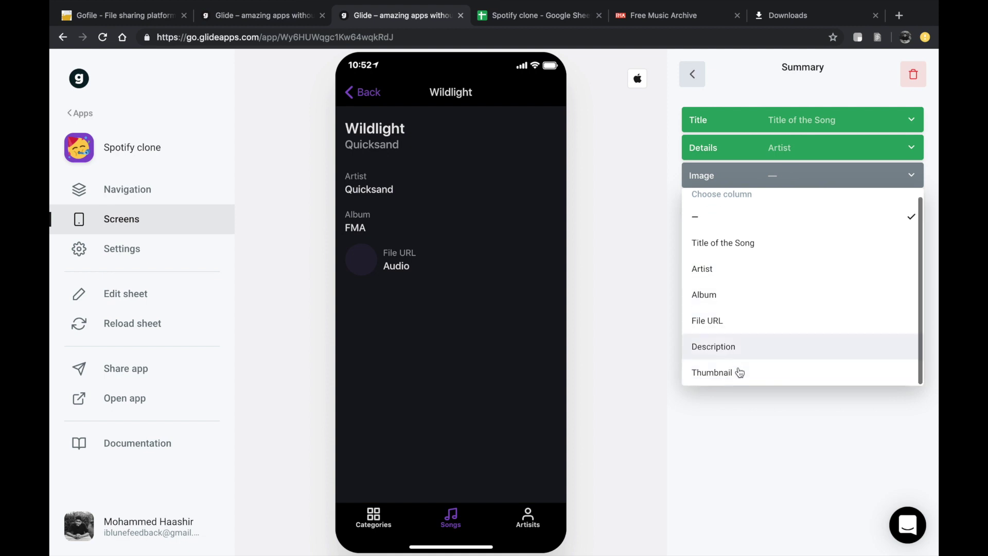
click(734, 369)
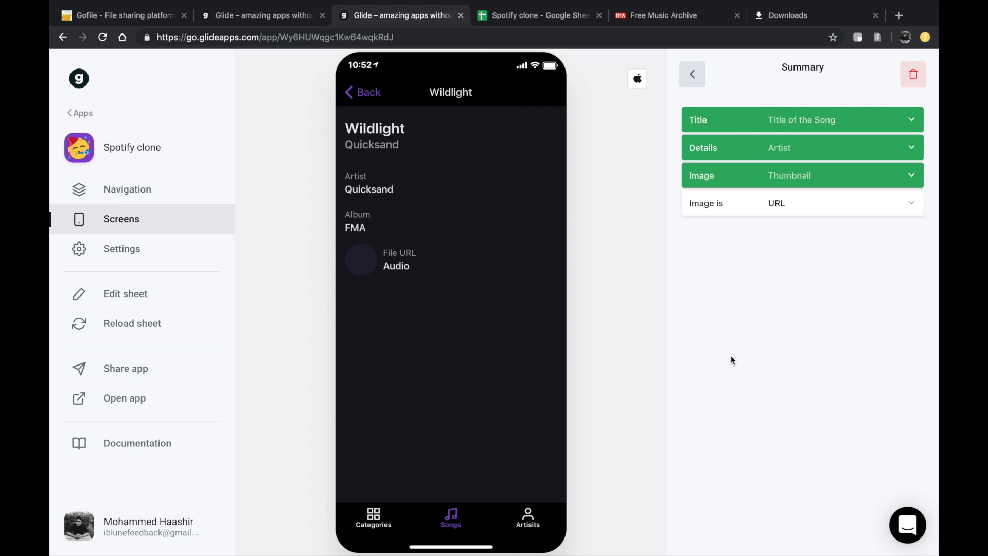
click(692, 76)
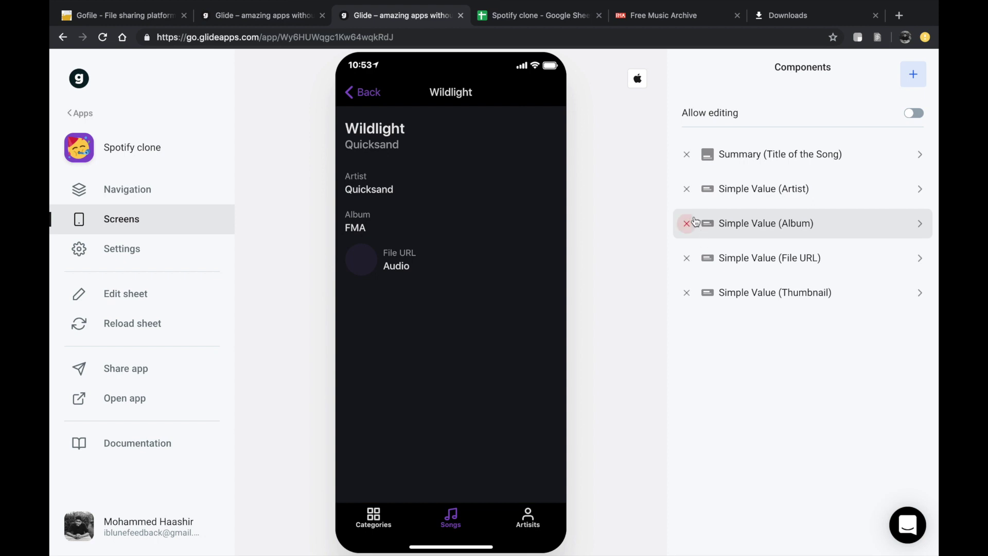
Step: Remove the Simple Value components for Artist and Thumbnail from the song's detail screen
click(686, 188)
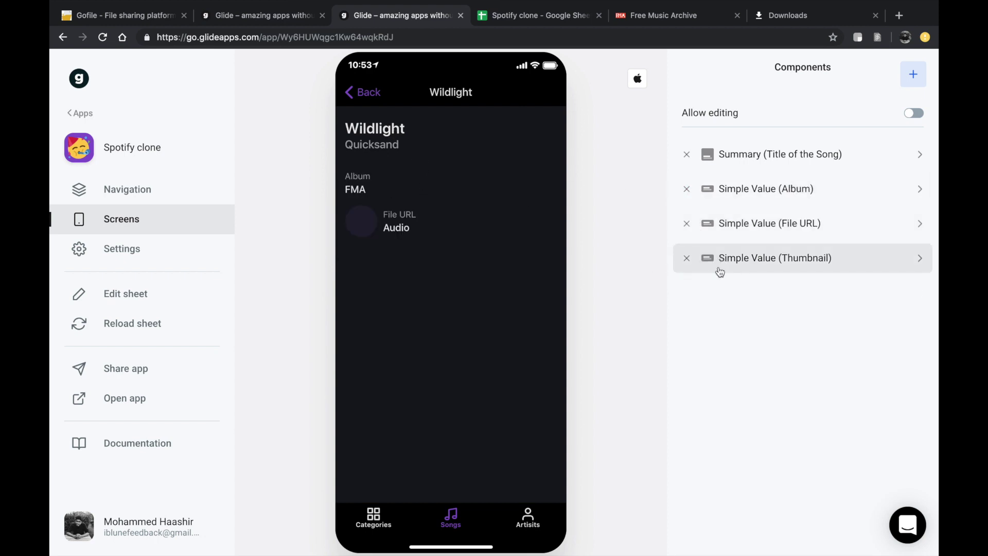
click(766, 260)
double_click(711, 159)
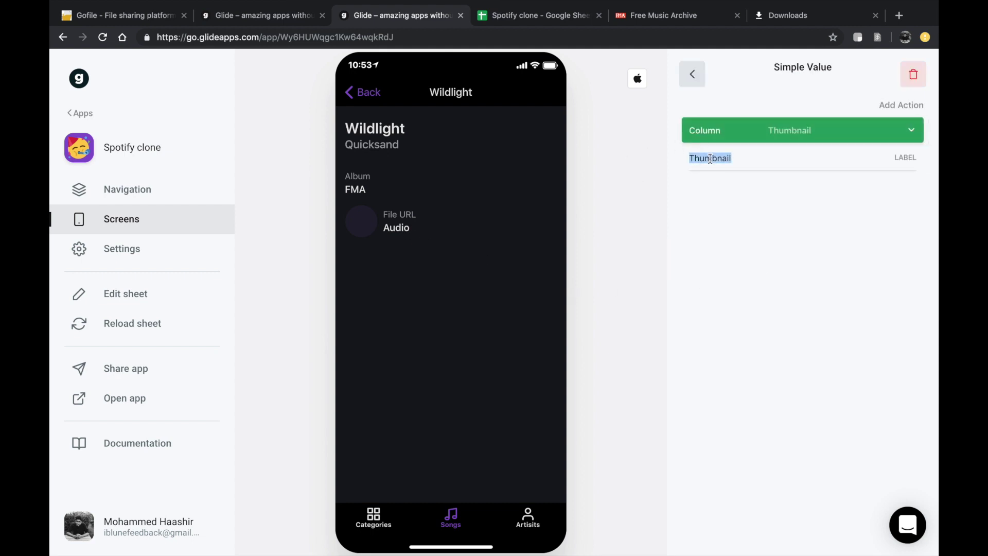
click(400, 229)
click(919, 72)
Step: Add an Audio component that uses the File URL column and remove the Simple Value component for File URL
click(910, 87)
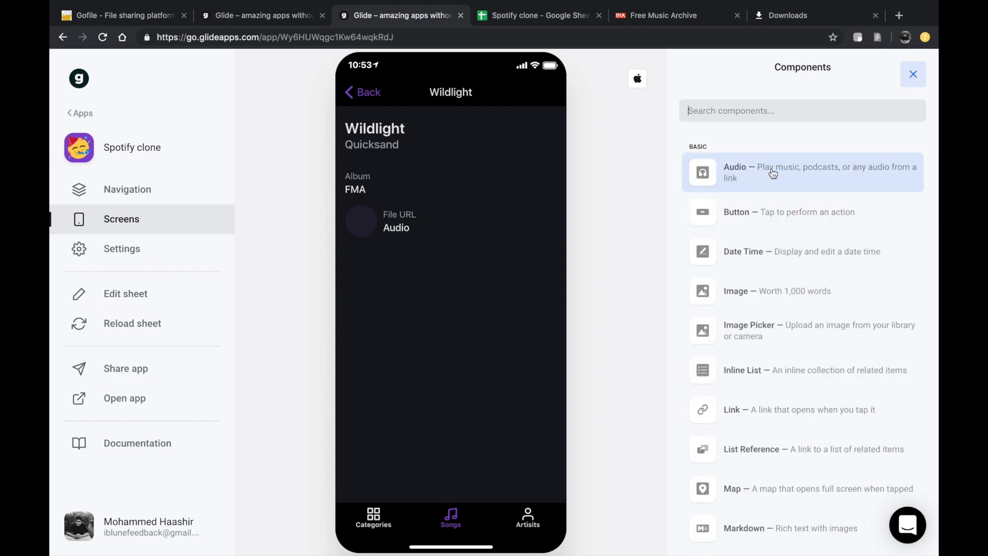
click(772, 185)
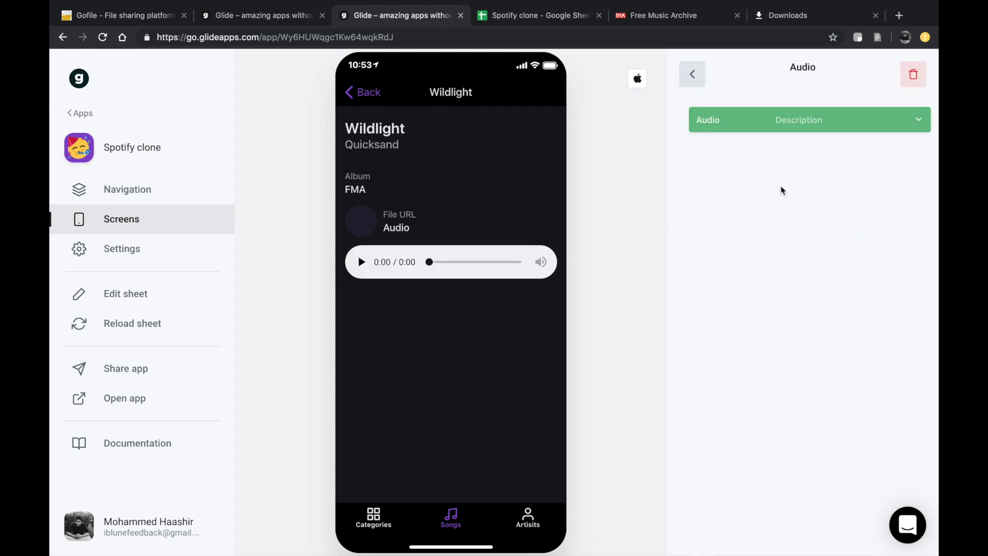
click(830, 117)
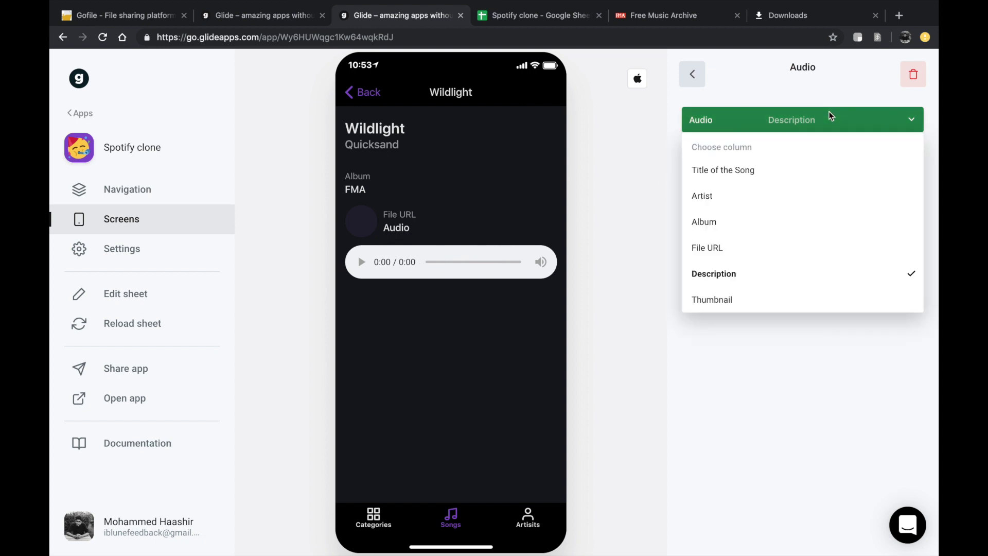
click(758, 241)
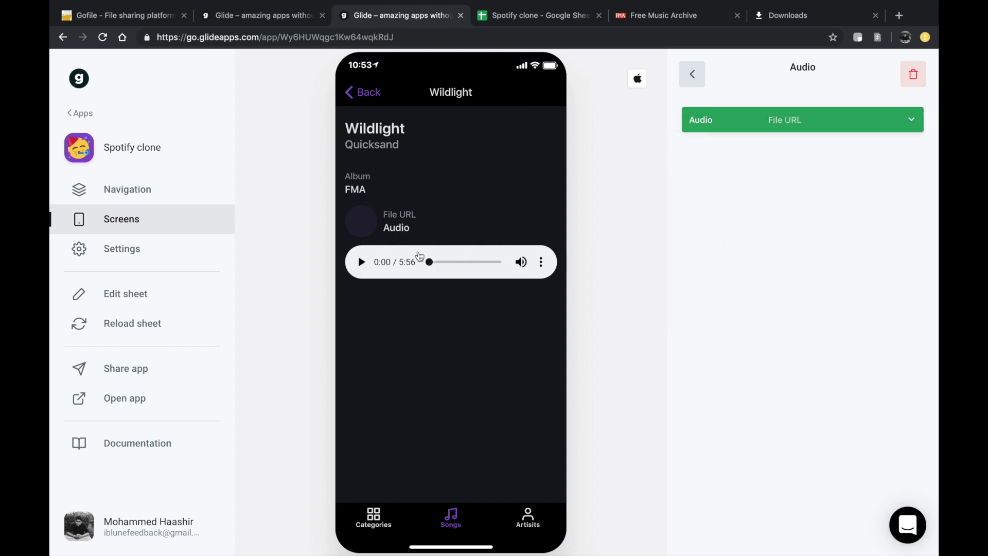
click(690, 82)
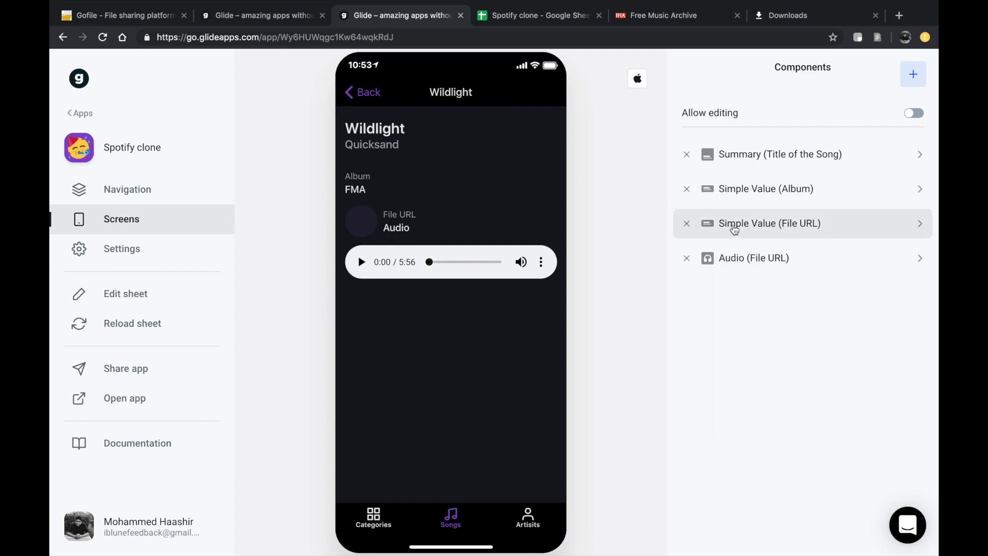
click(687, 224)
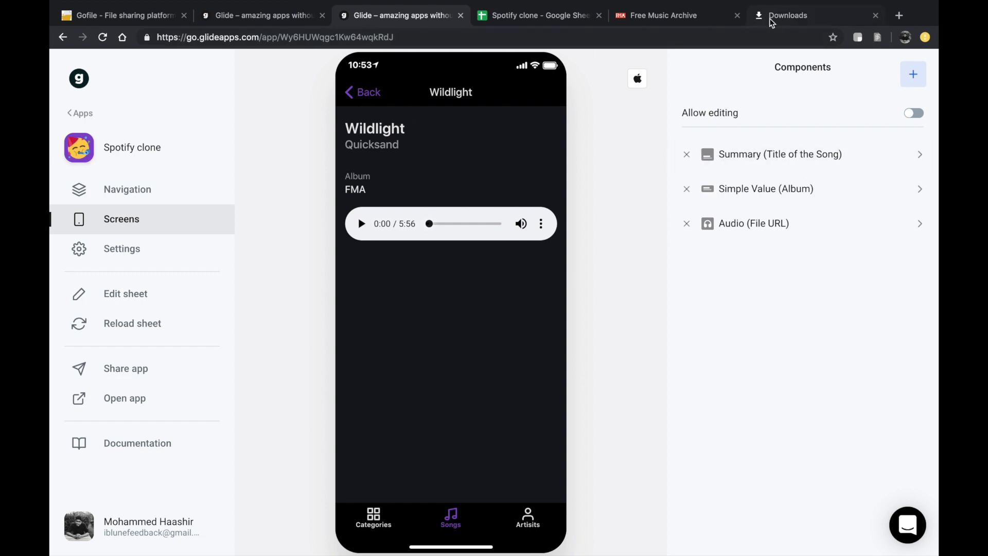
Step: Open unsplash.com in the Downloads tab and copy the image address of the aerial photo of city skyscrapers
click(782, 20)
click(764, 38)
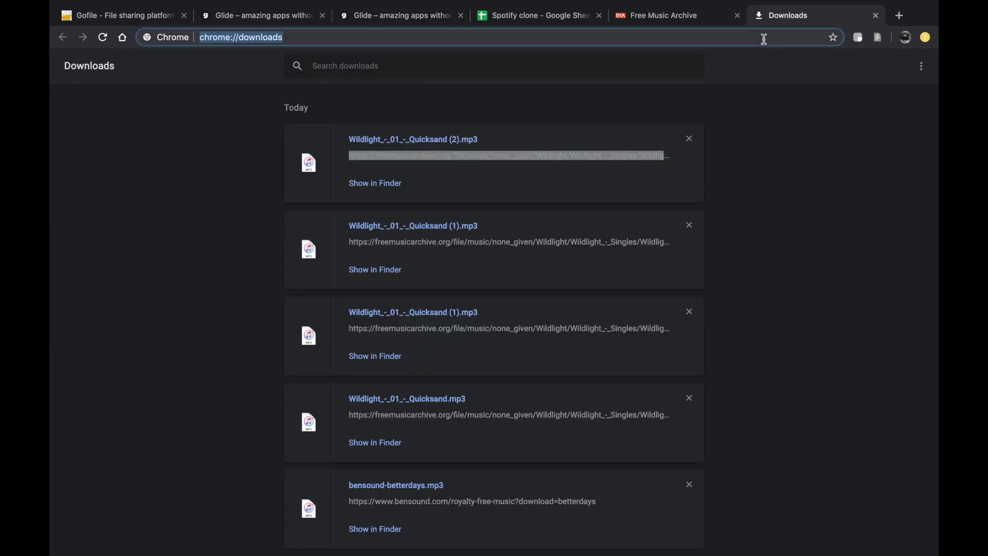
text(unsplash.com)
key(Return)
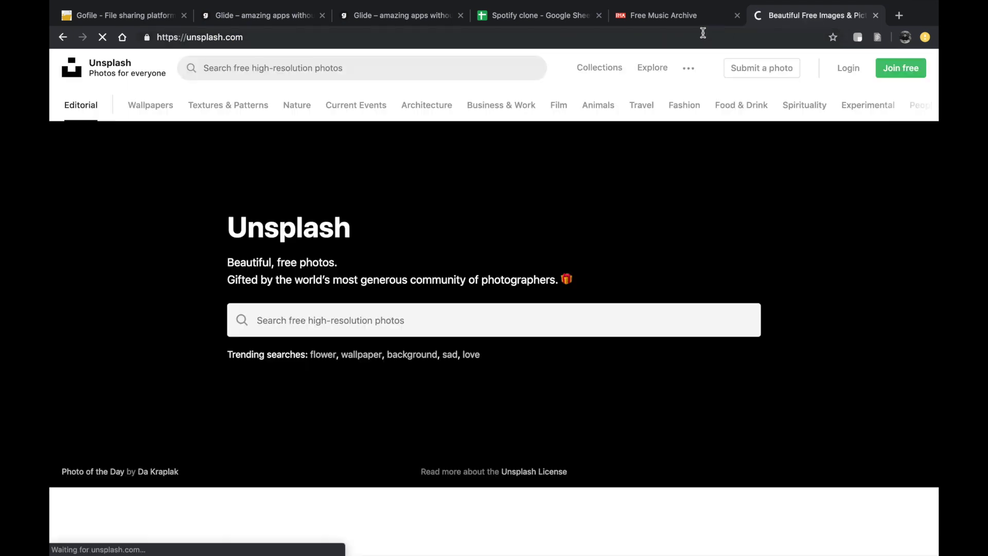
scroll(360, 348, down, 5)
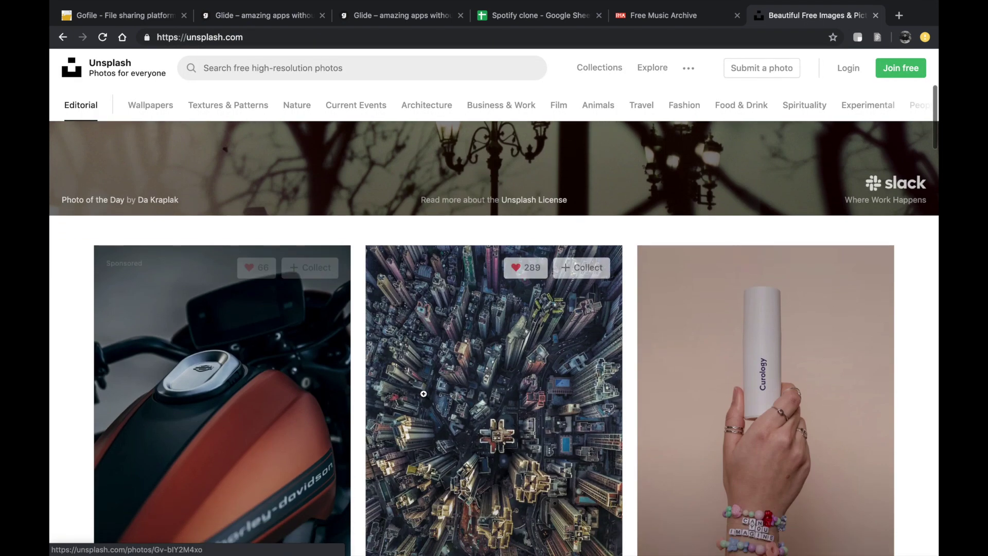
click(446, 402)
right_click(477, 357)
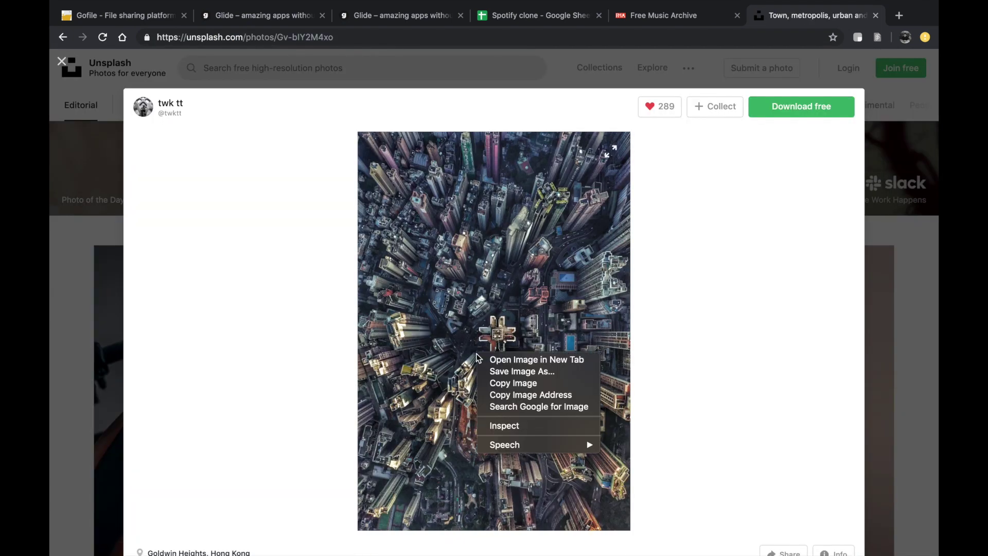
click(520, 395)
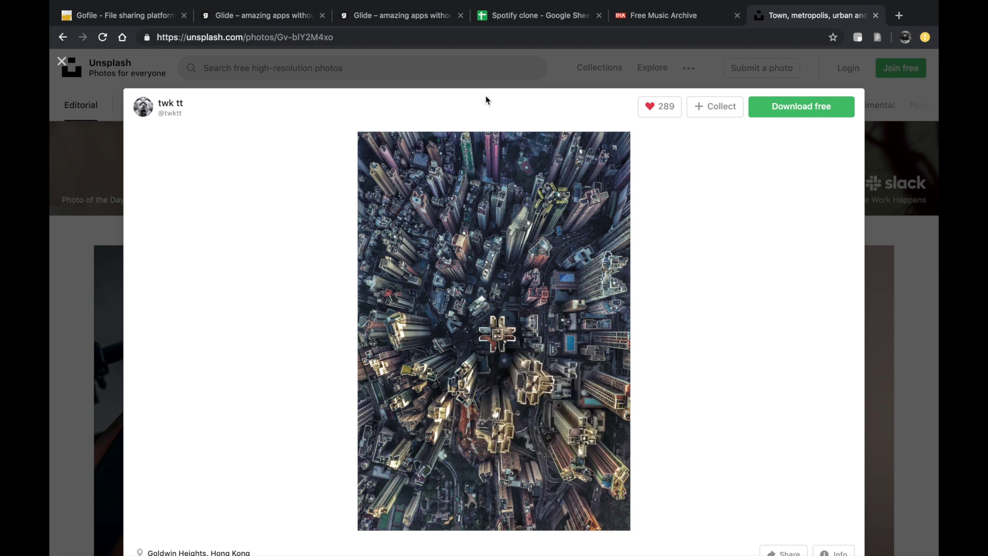
Step: Paste the copied image address into Wildlight's Thumbnail cell in the Spotify clone Google Sheet
click(504, 23)
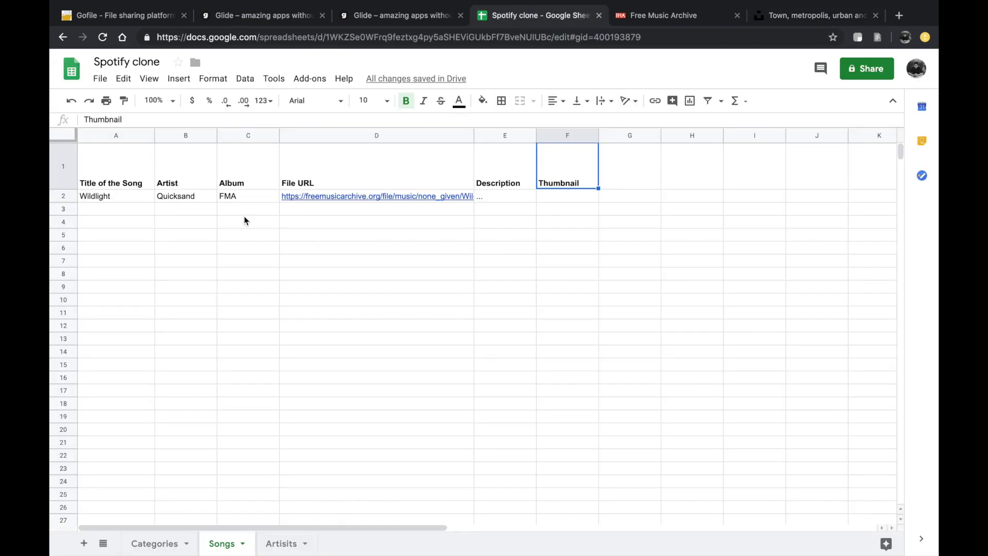
double_click(548, 196)
key(ctrl+v)
Step: Switch to Glide, reload the sheet and check the image setting of the Wildlight song's Summary component
click(676, 22)
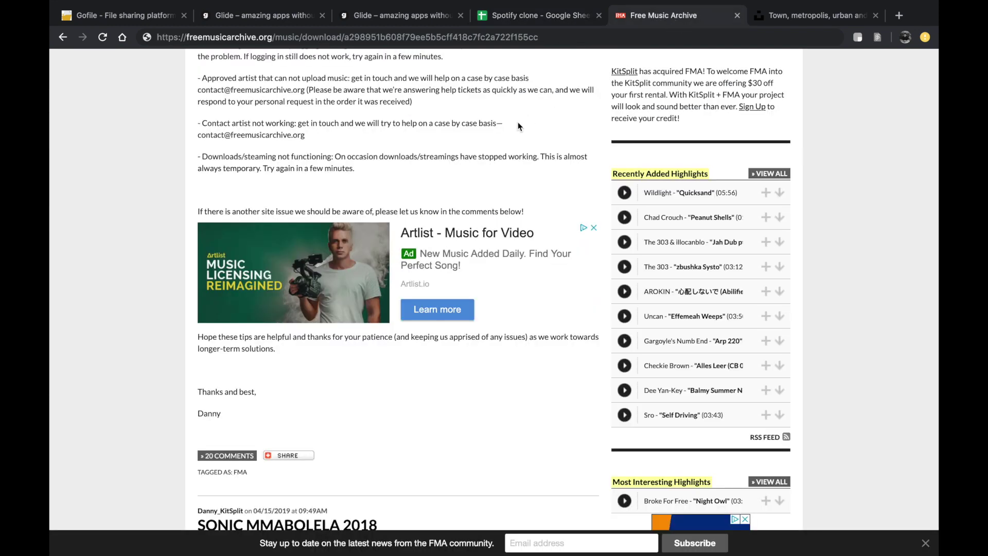
click(415, 20)
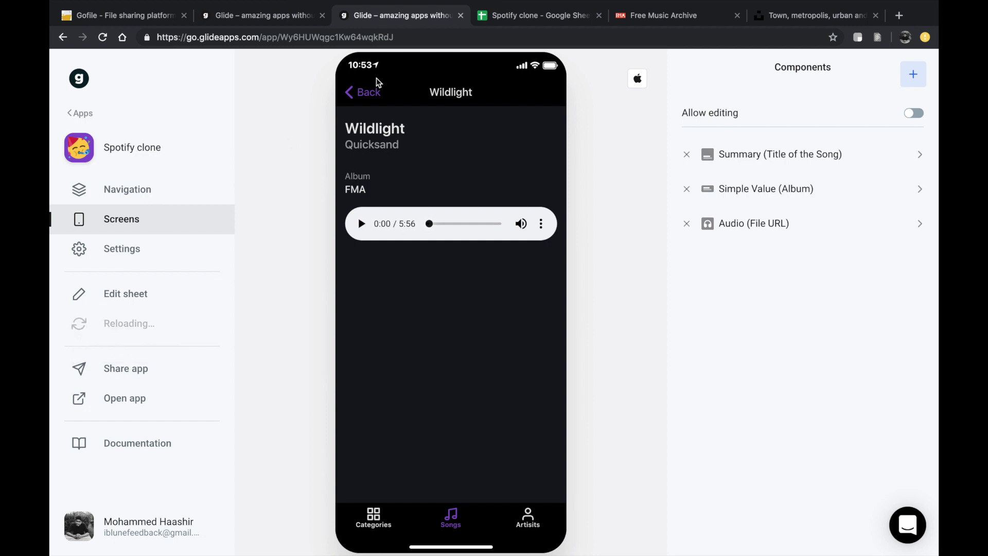
click(125, 325)
click(821, 158)
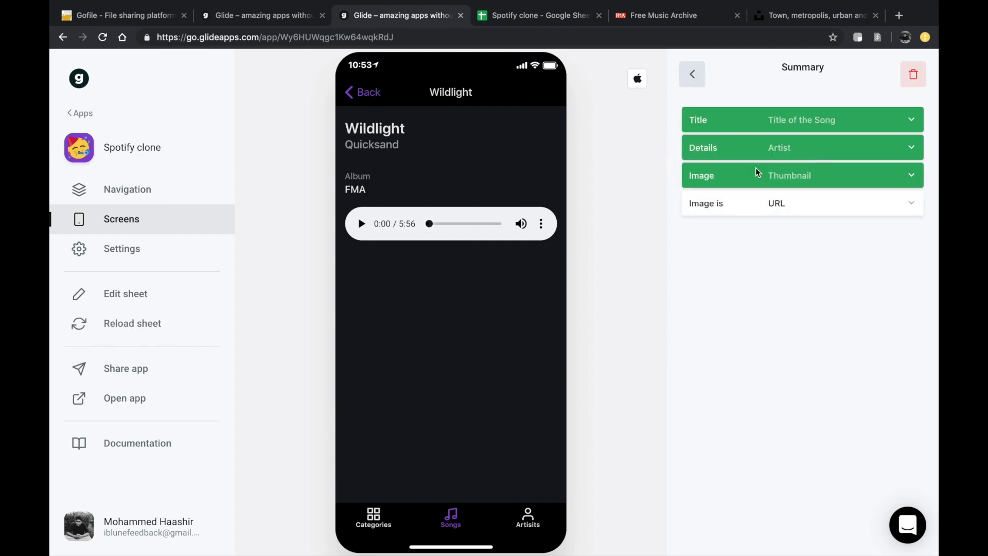
click(770, 176)
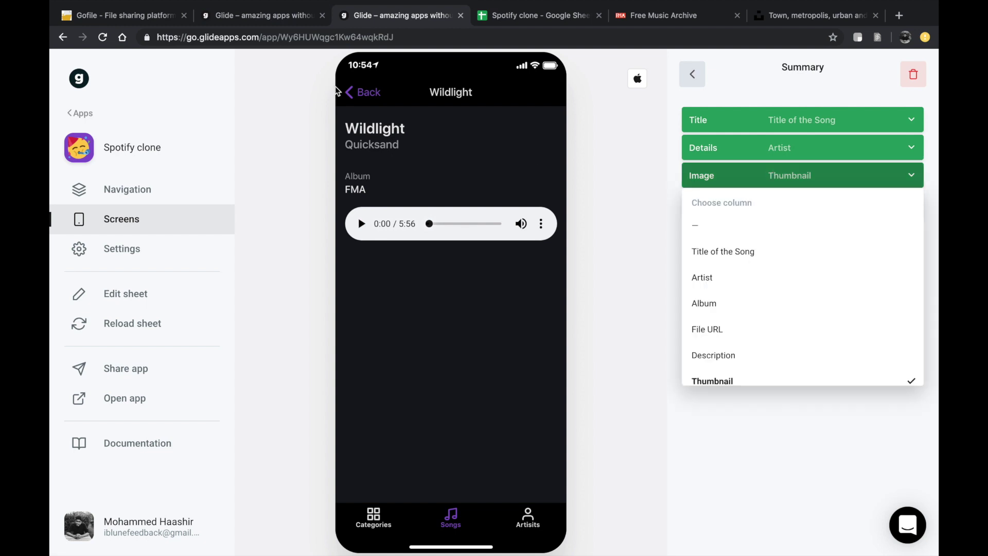
click(367, 93)
click(425, 223)
click(359, 93)
Step: Commit the Thumbnail entry in Google Sheets, and reload the sheet in Glide to view the Wildlight song's detail screen
click(533, 15)
click(505, 231)
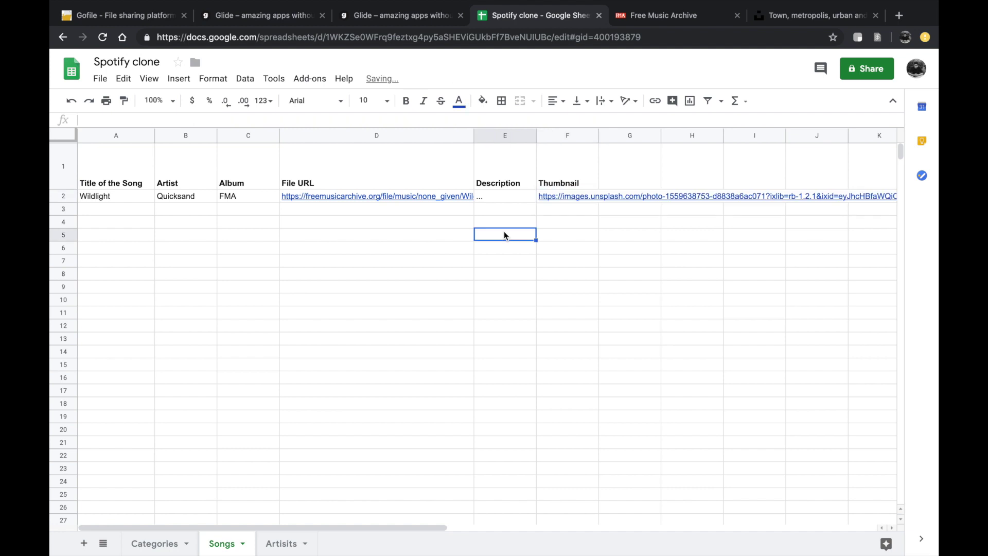
click(395, 20)
click(149, 323)
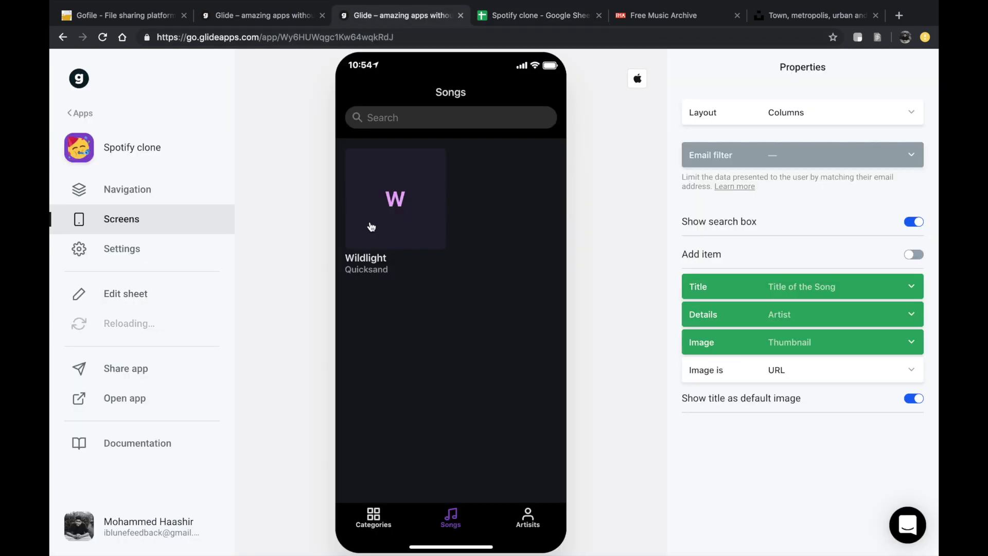
click(411, 218)
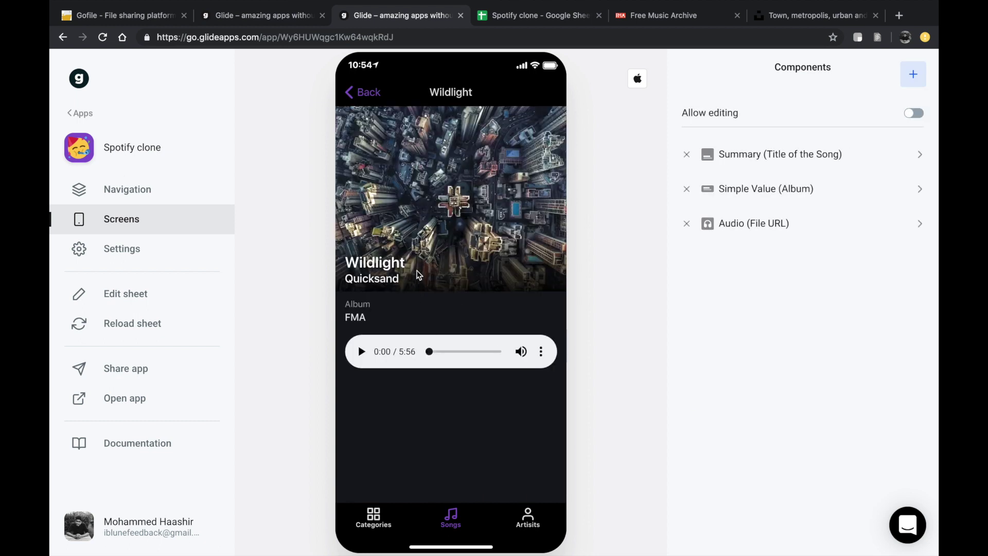
Step: Test the Wildlight audio player by playing, pausing and seeking the track, and return to the Songs list
click(363, 351)
key(XF86AudioLowerVolume)
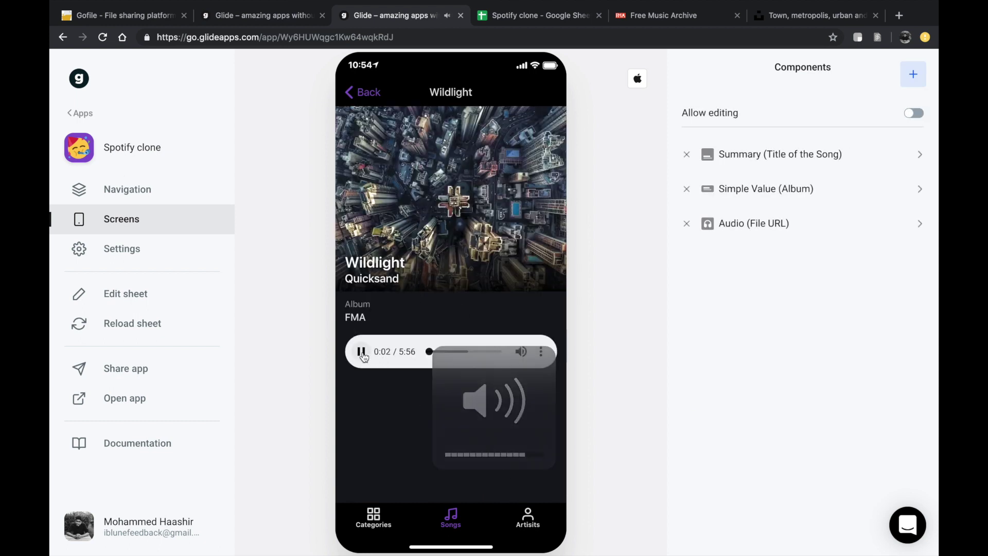
click(362, 354)
click(448, 352)
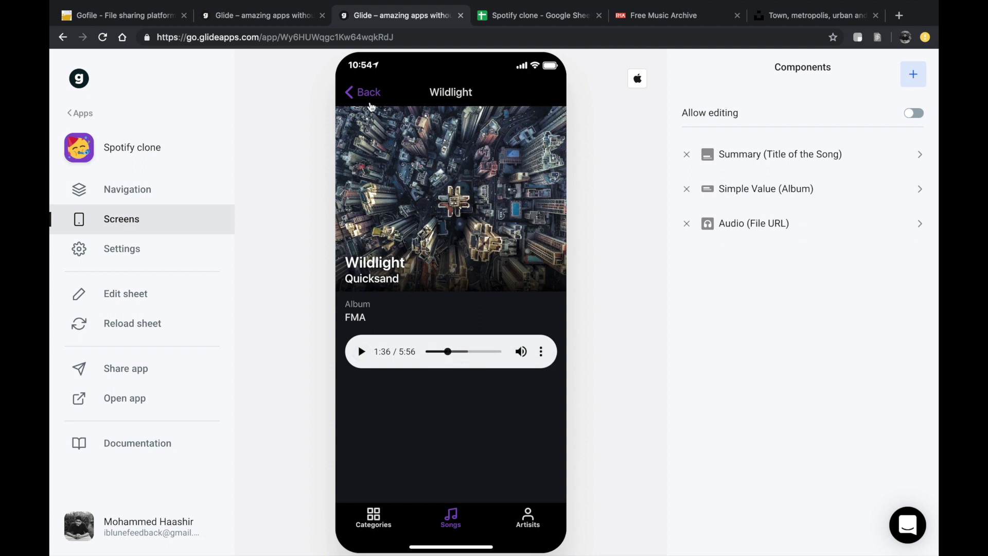
click(365, 93)
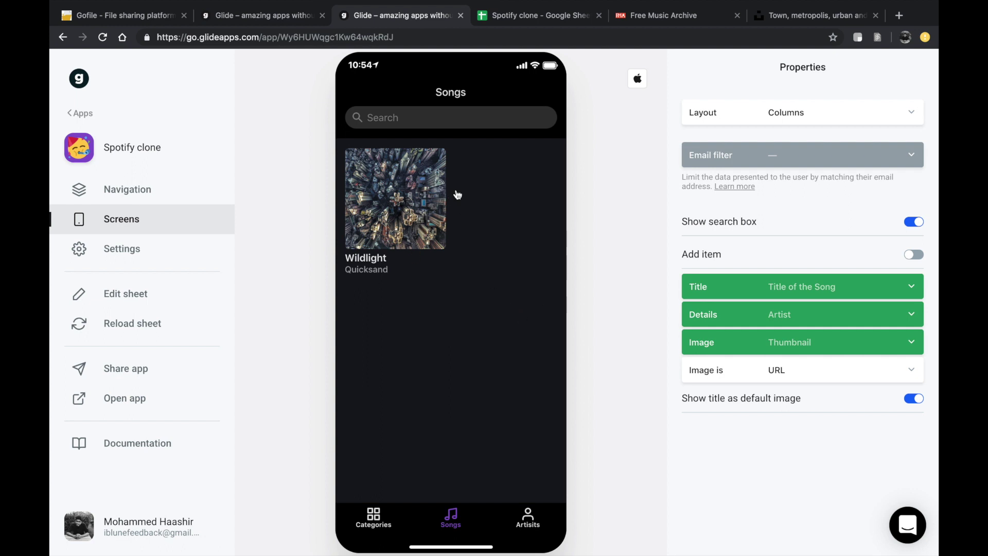
Step: Switch to the Google Sheet and copy the Wildlight song's row into row 3 of the Songs sheet
click(564, 16)
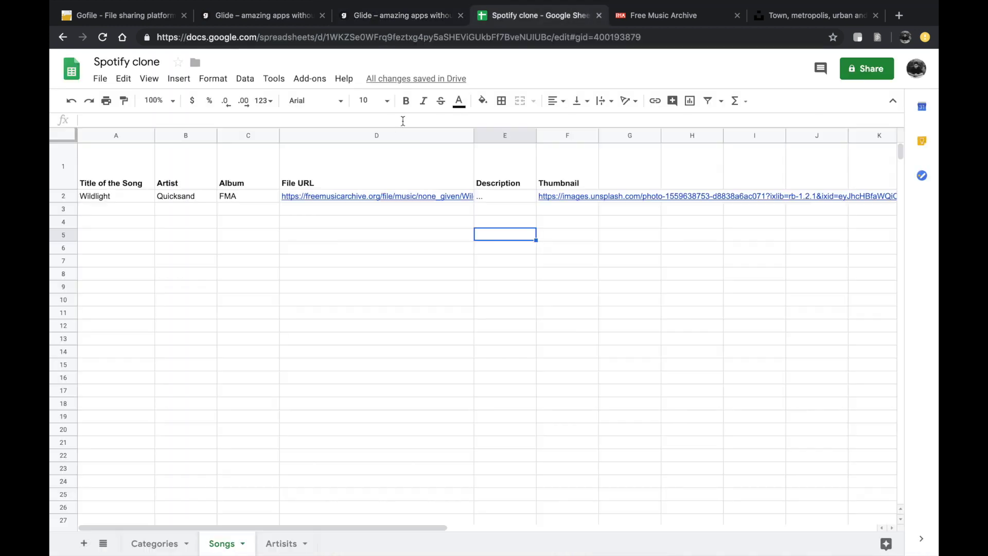
click(119, 196)
shift+click(817, 195)
key(ctrl+c)
click(138, 215)
key(ctrl+v)
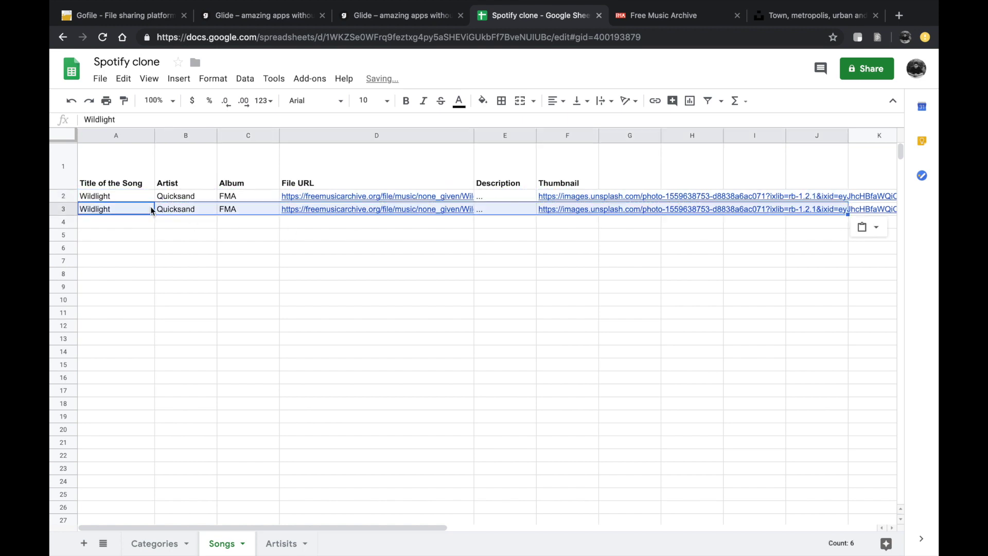
Step: Undo the pasted copy of the Wildlight song in row 3 of the Songs sheet
double_click(235, 208)
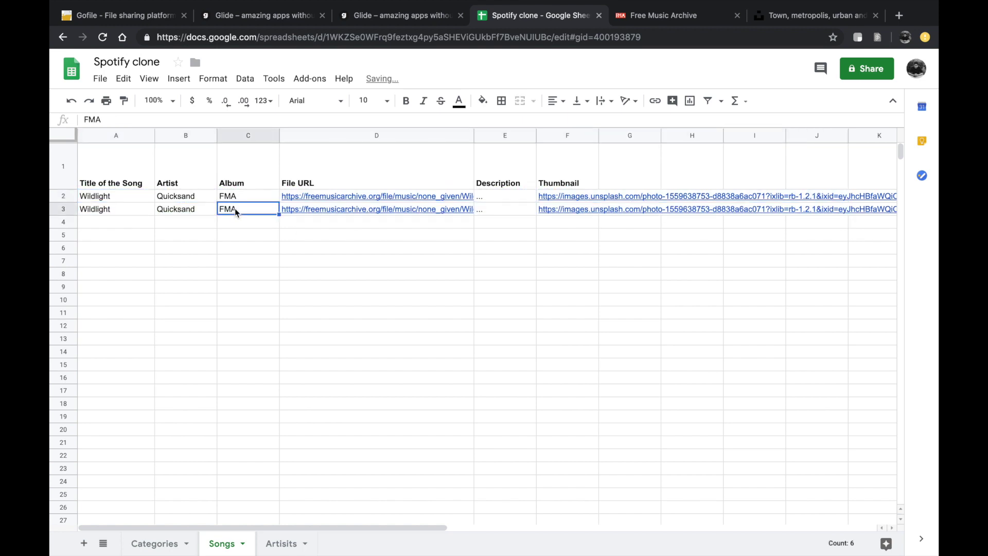
click(495, 237)
key(ctrl+z)
click(489, 199)
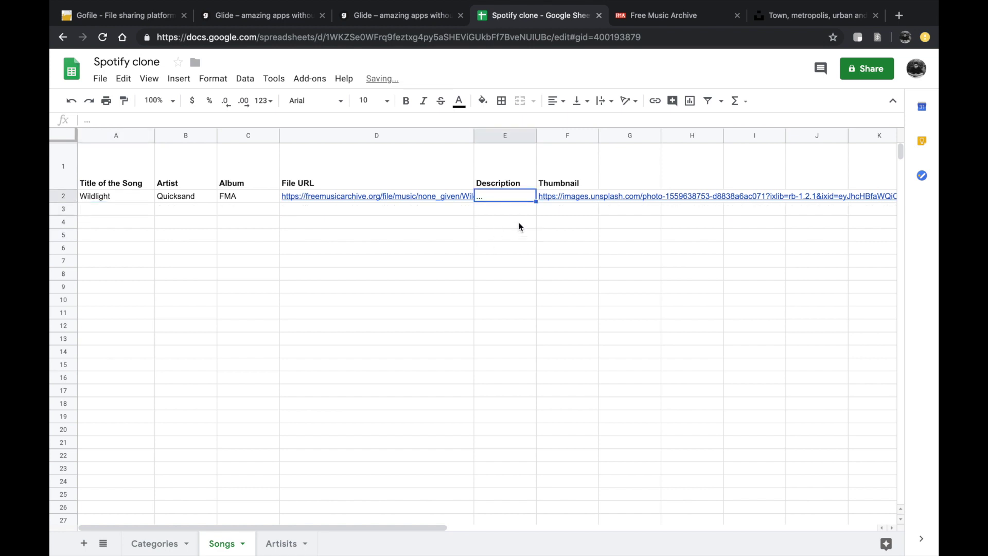
click(240, 368)
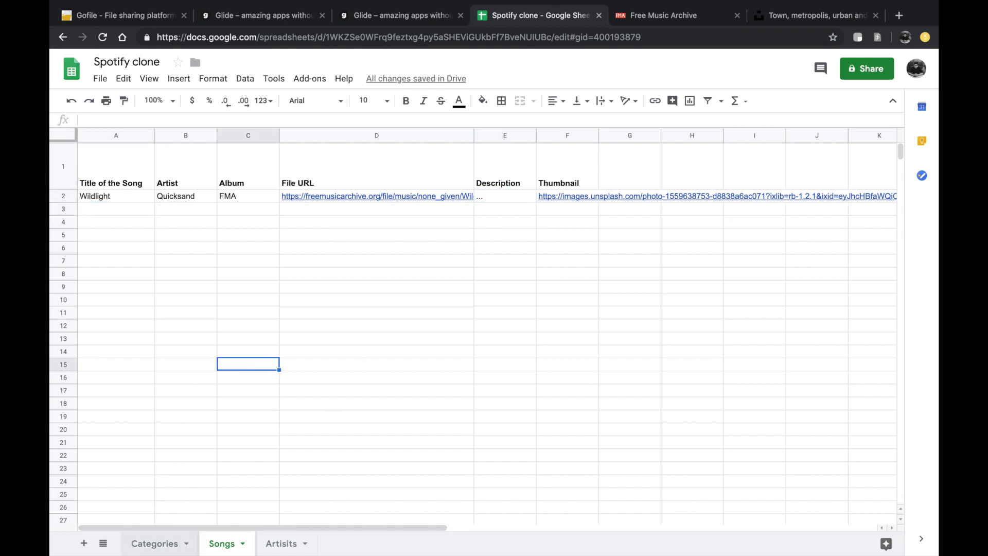
Step: Look over the Categories and Artisits sheets, and switch to Glide to check the Songs screen
click(151, 547)
click(279, 545)
click(140, 544)
click(287, 548)
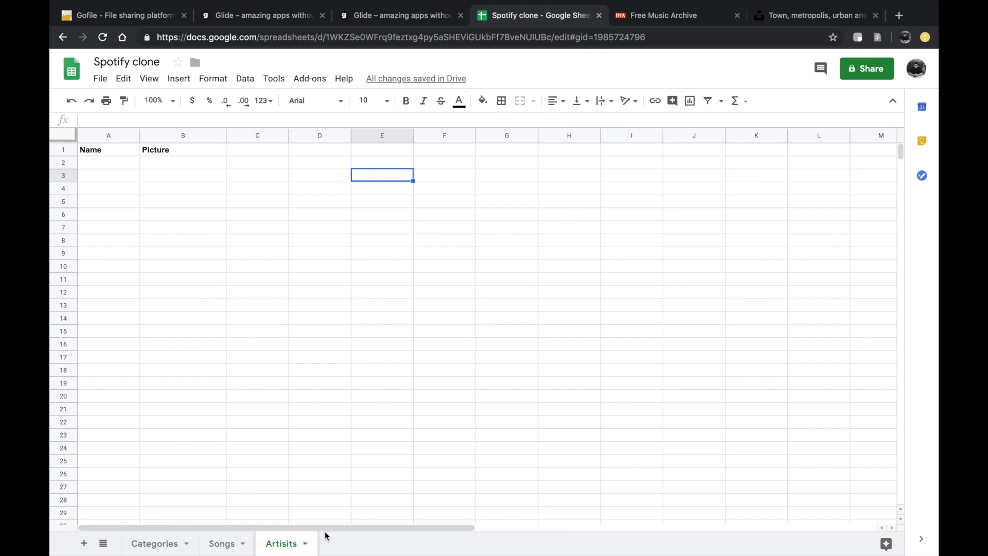
click(400, 15)
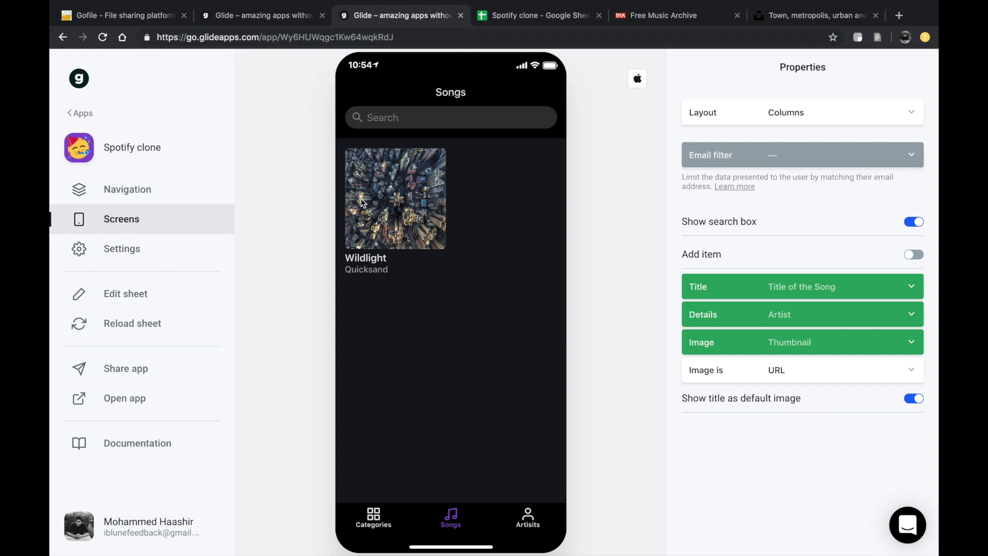
Step: Switch back to Google Sheets and enter Motivational, Rap and Jazz as category names in A2 to A4 of the Categories sheet
click(563, 18)
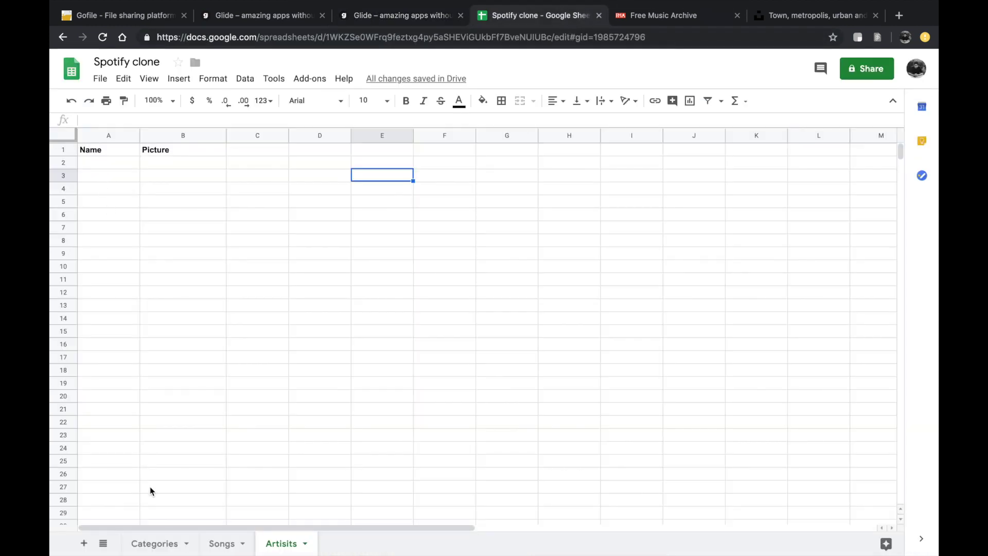
click(148, 546)
click(111, 165)
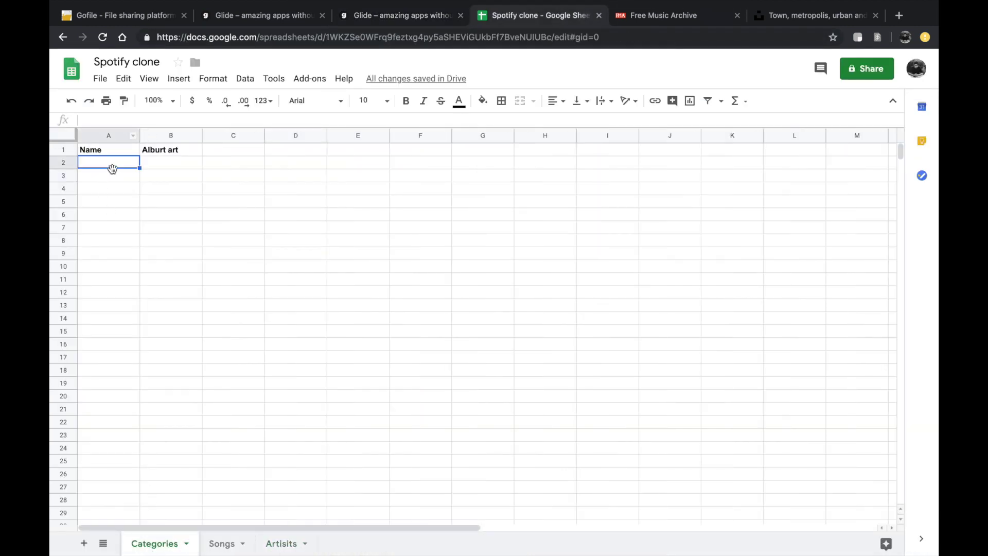
text(Mo)
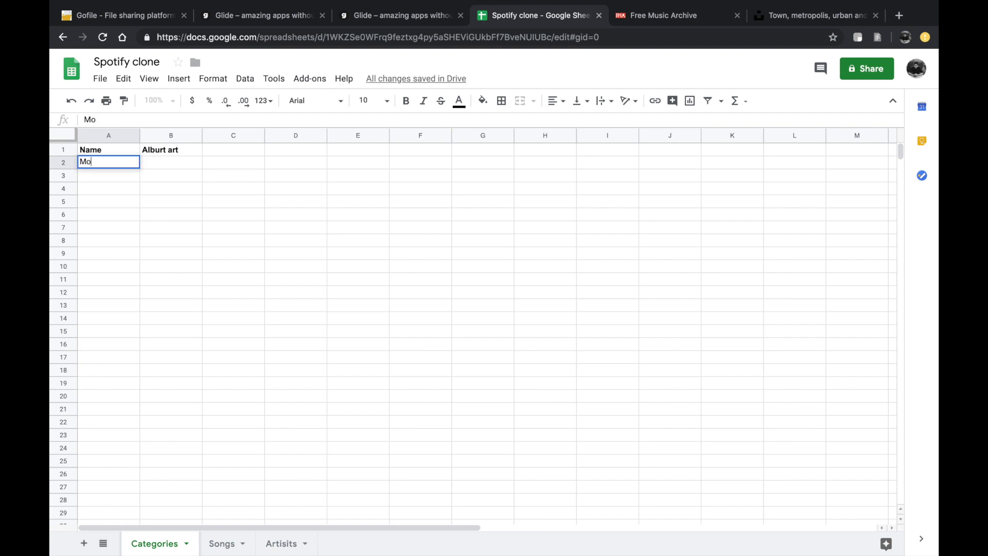
text(tivational)
double_click(122, 178)
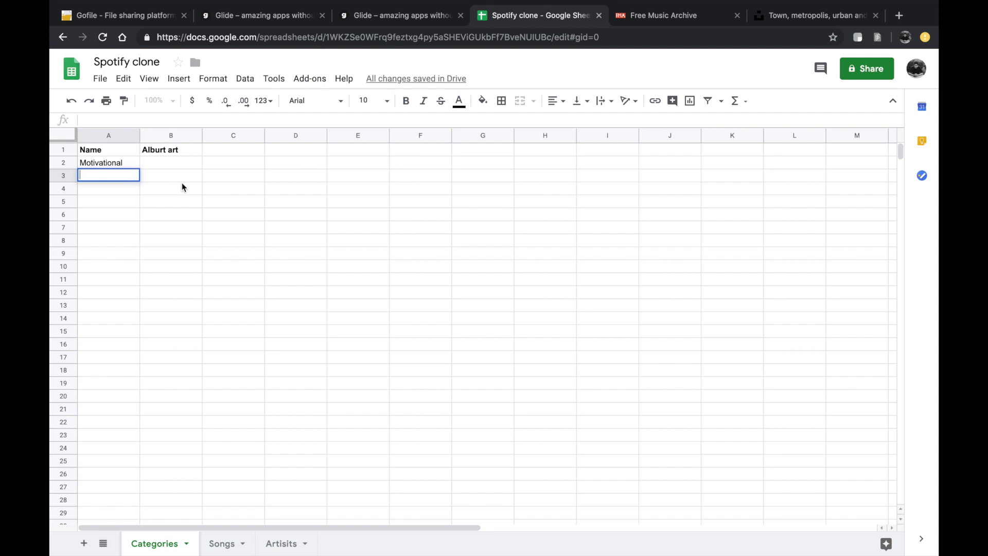
text(Rap)
key(Return)
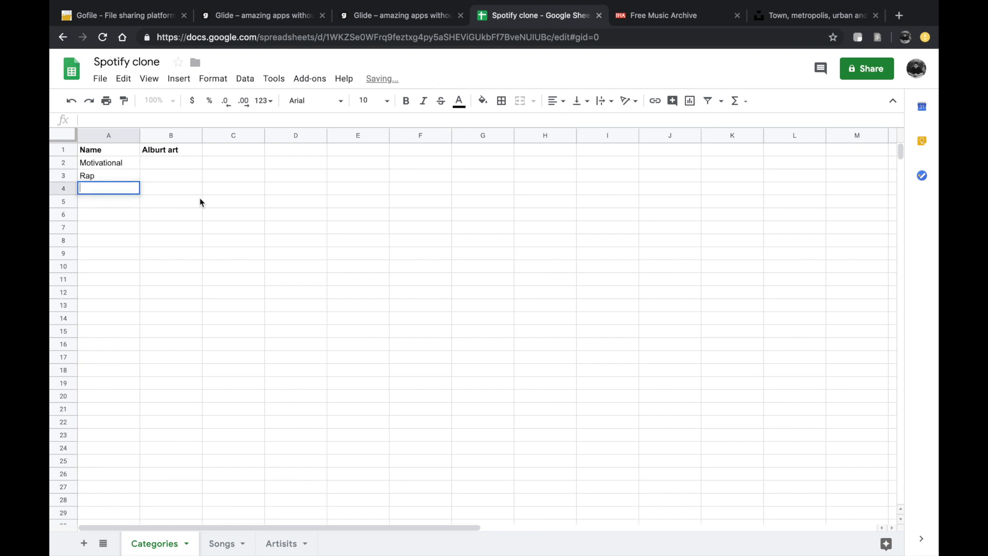
text(jAZZJazz)
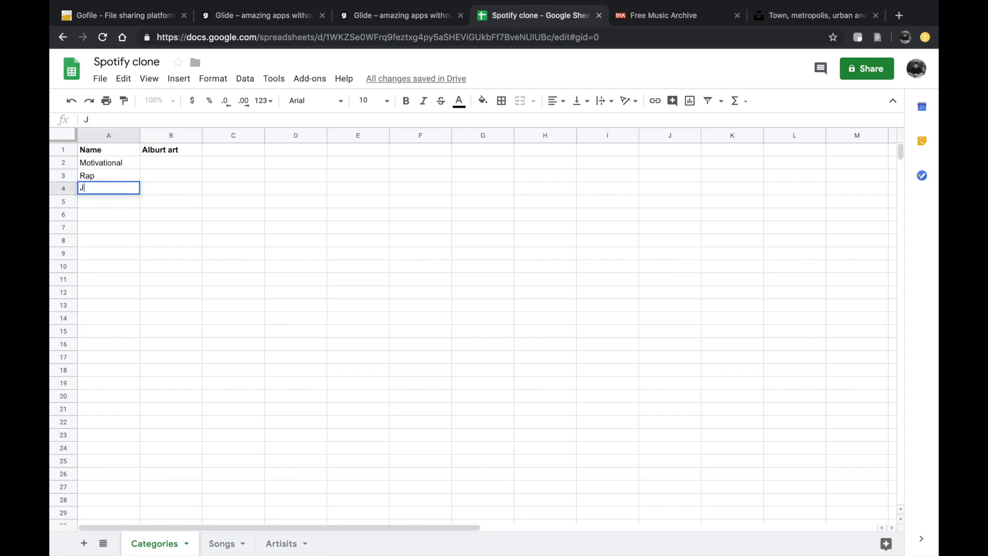
key(Return)
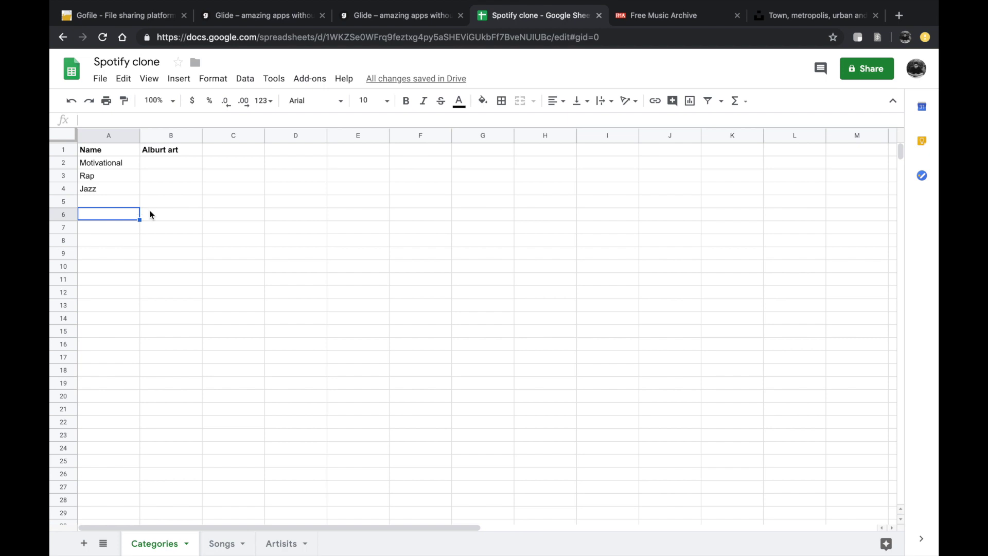
click(150, 214)
click(168, 164)
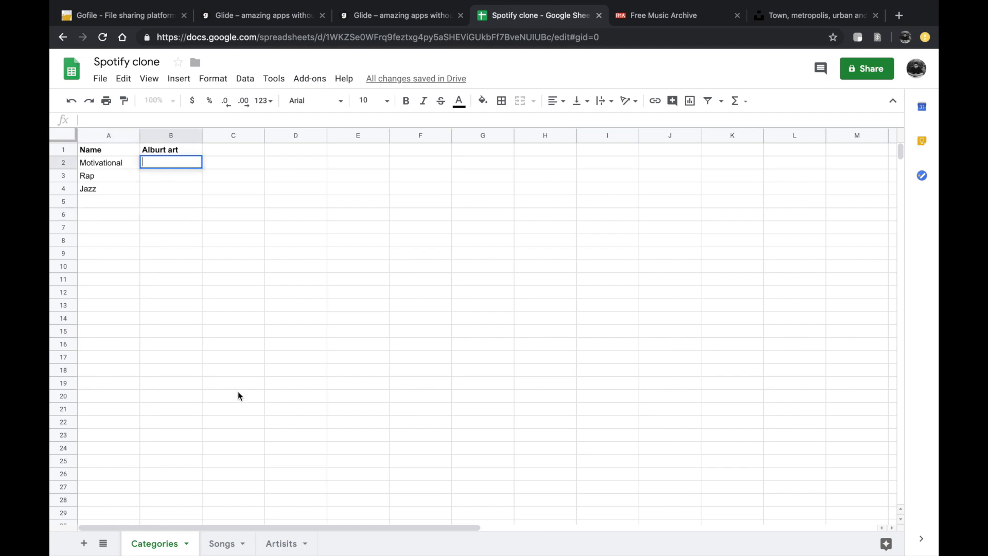
Step: In the Artisits sheet, enter FMA as the first artist's name and open its Picture cell for editing
click(287, 541)
click(180, 266)
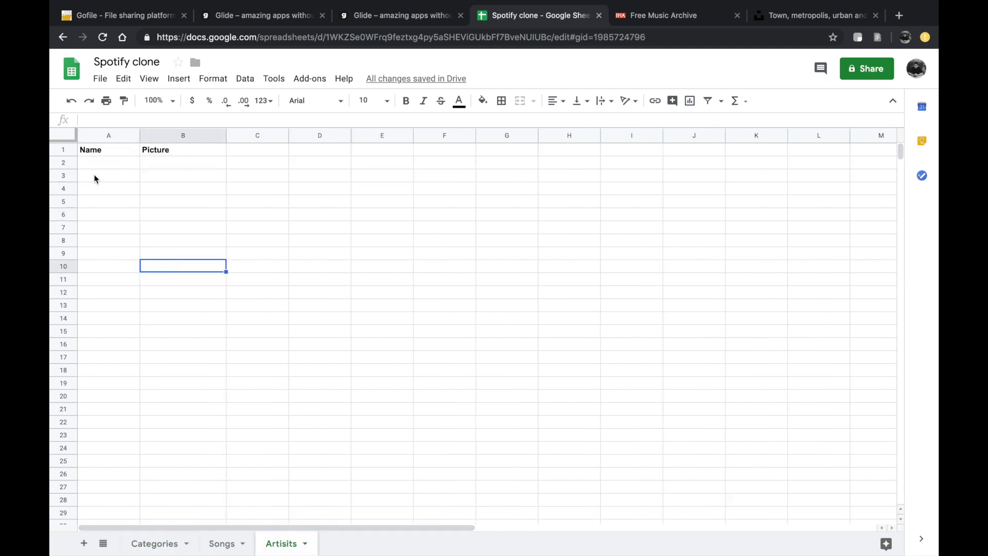
click(88, 161)
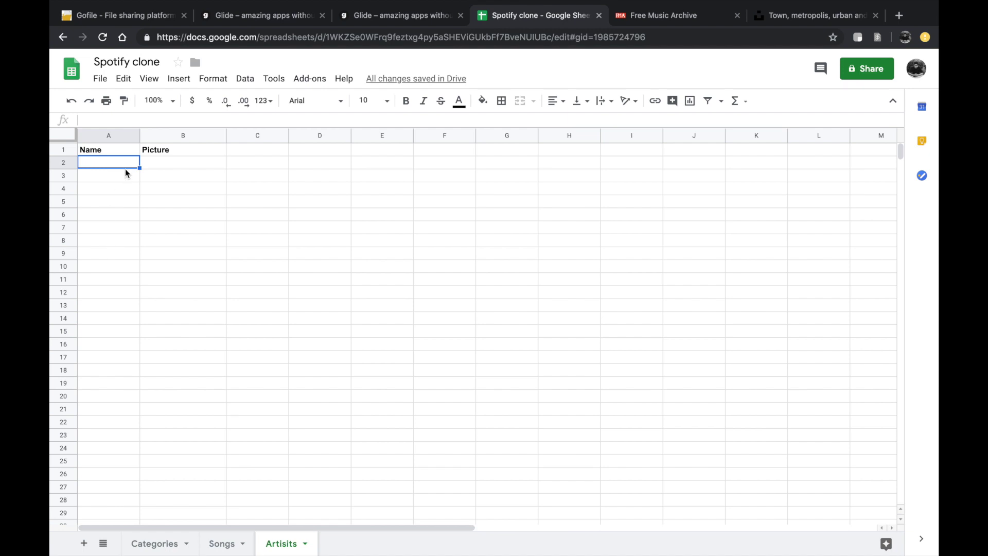
double_click(112, 164)
text(fmFMA)
click(149, 167)
double_click(154, 170)
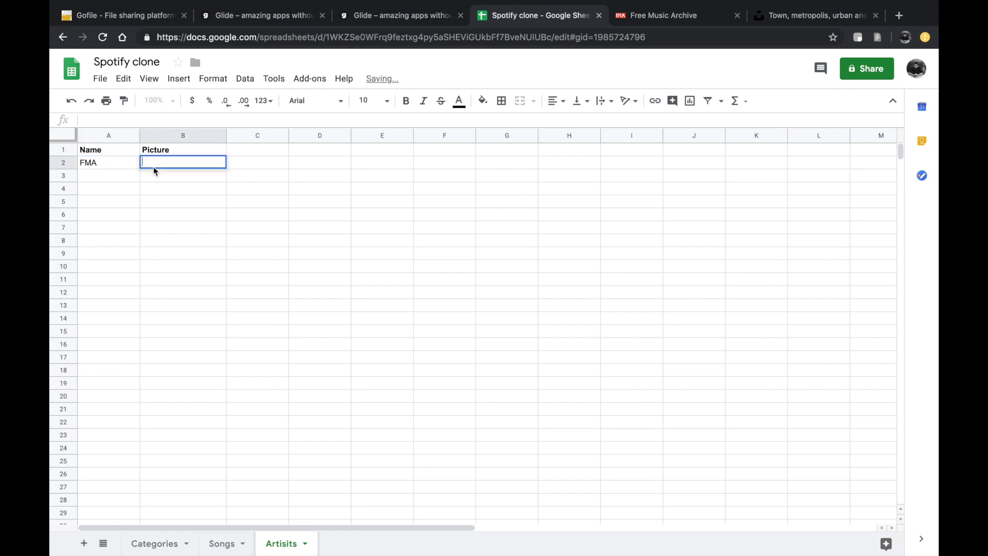
Step: Add Backstreet Artist and Odeza as two more names below FMA in the Artisits sheet
click(126, 177)
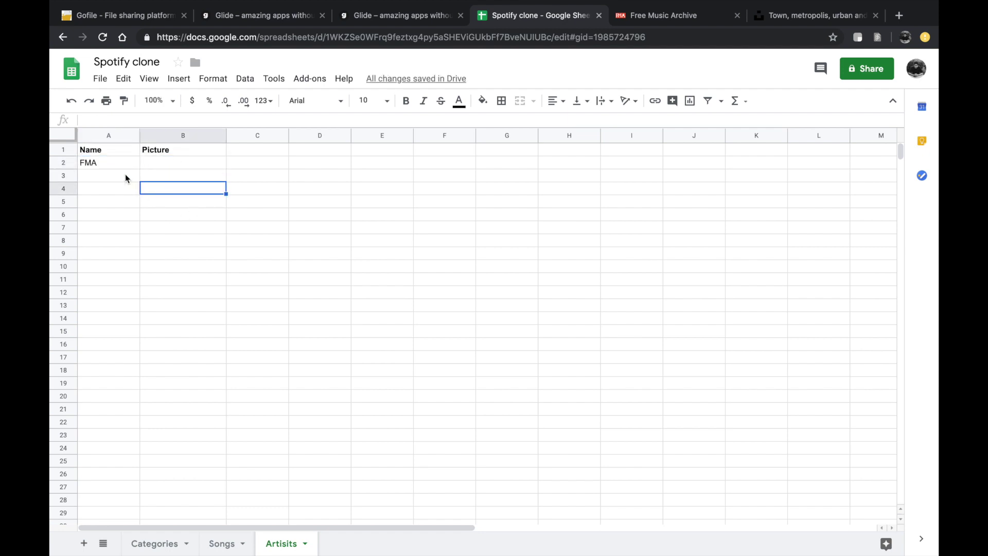
click(97, 186)
click(94, 179)
double_click(99, 177)
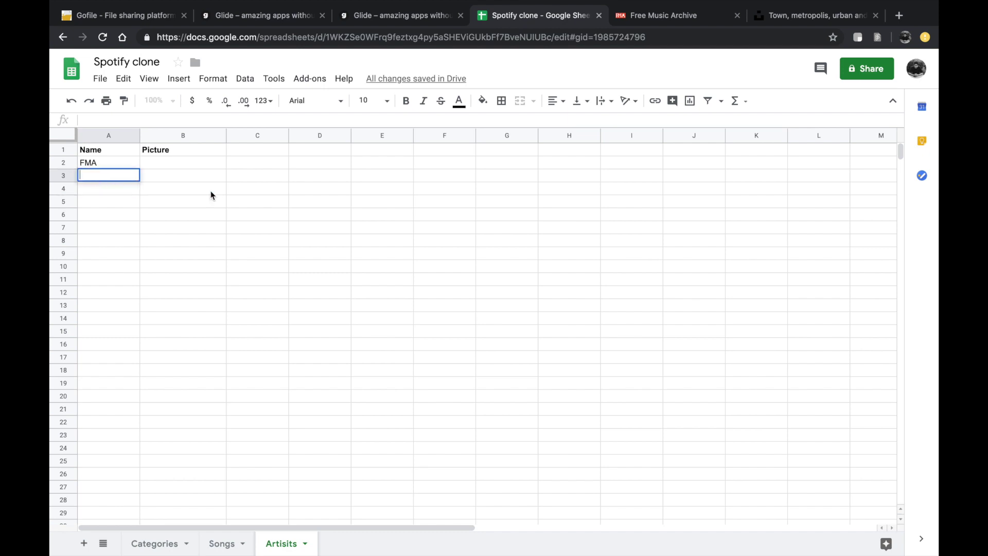
text(Back st)
key(BackSpace)
key(BackSpace)
key(BackSpace)
text(street Artist)
click(108, 188)
text(Odeza)
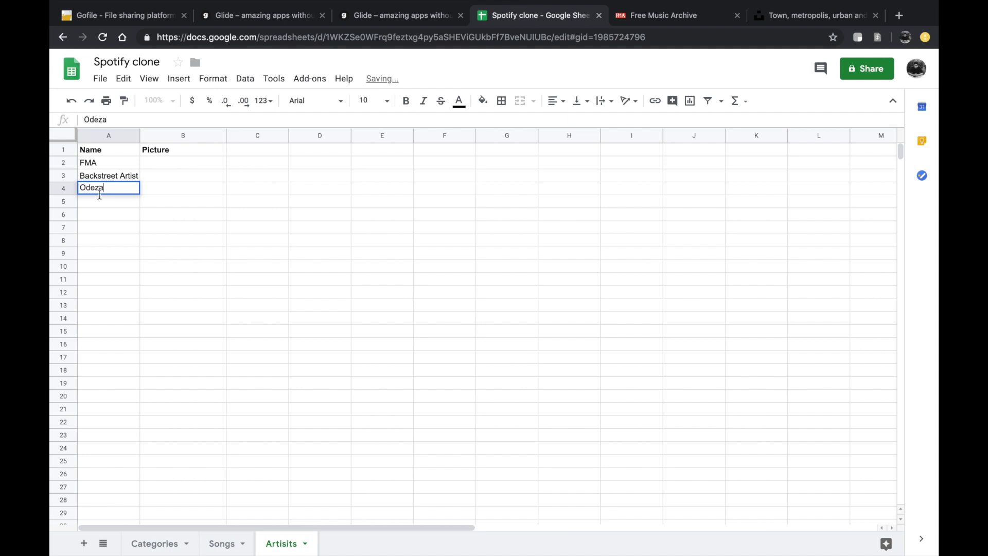
key(Return)
Step: Replace the first artist name, FMA, with Quicksand in the Artisits sheet to match the artist in the Songs sheet
click(222, 546)
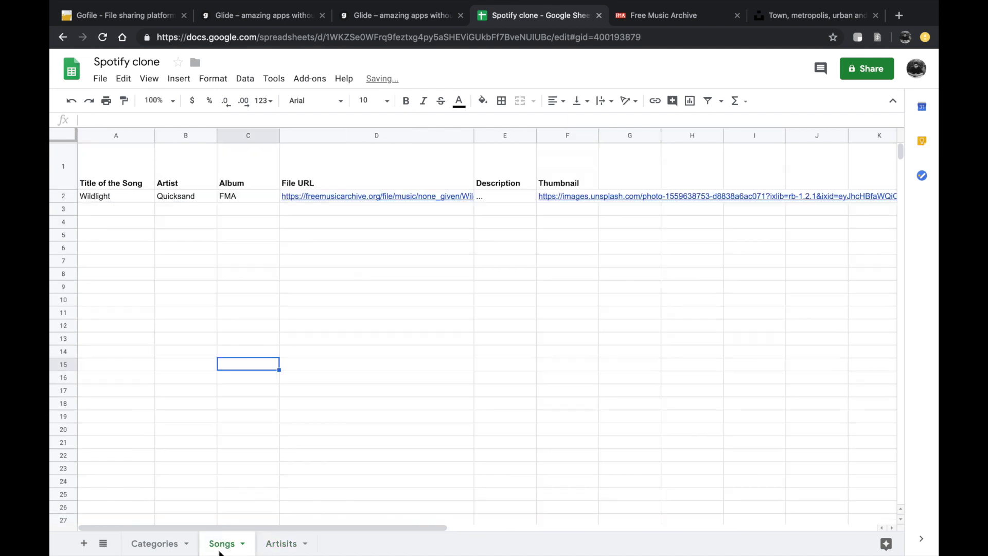
click(324, 238)
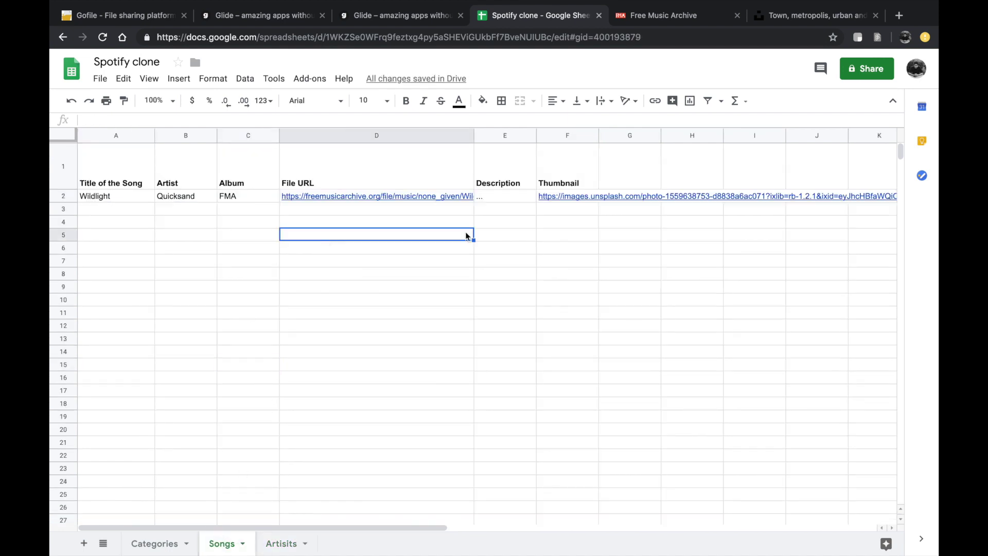
click(190, 198)
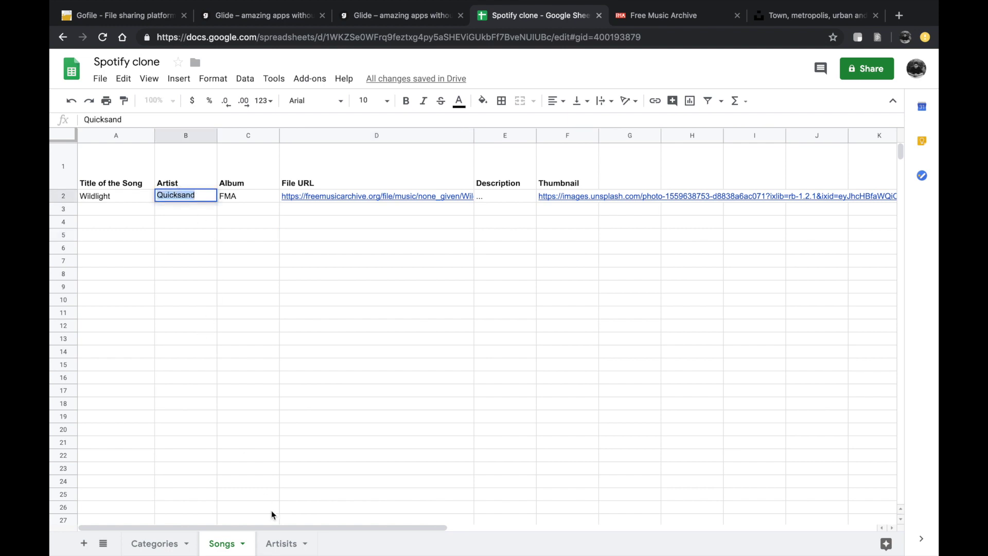
click(283, 543)
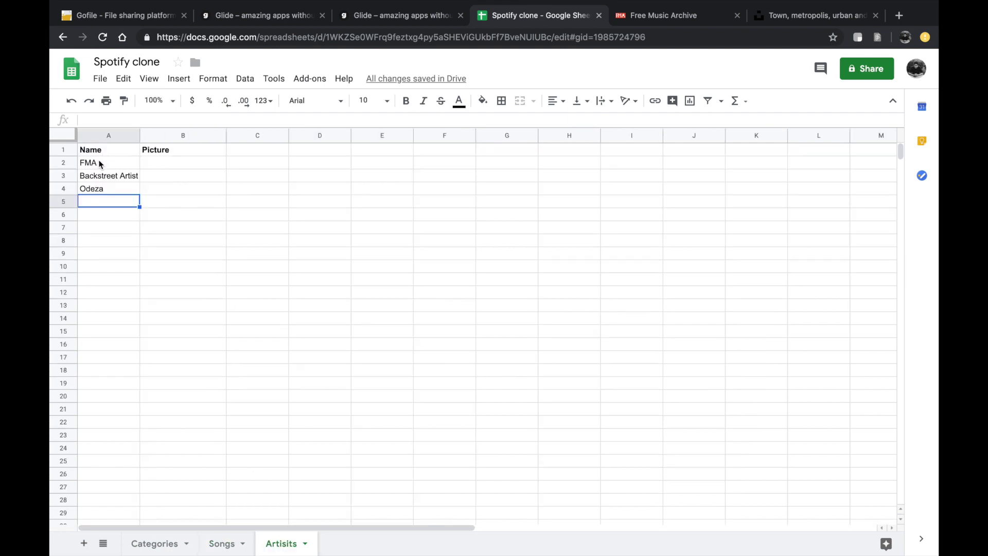
double_click(97, 163)
key(ctrl+a)
text(Quicksand)
click(132, 202)
Step: Add a Category column header after Thumbnail in the Songs sheet
click(147, 544)
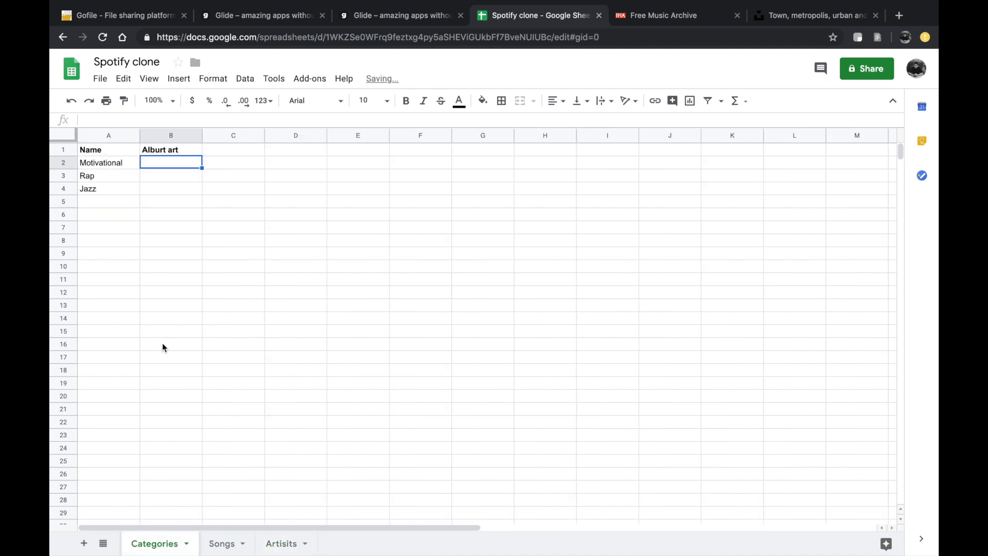
click(228, 549)
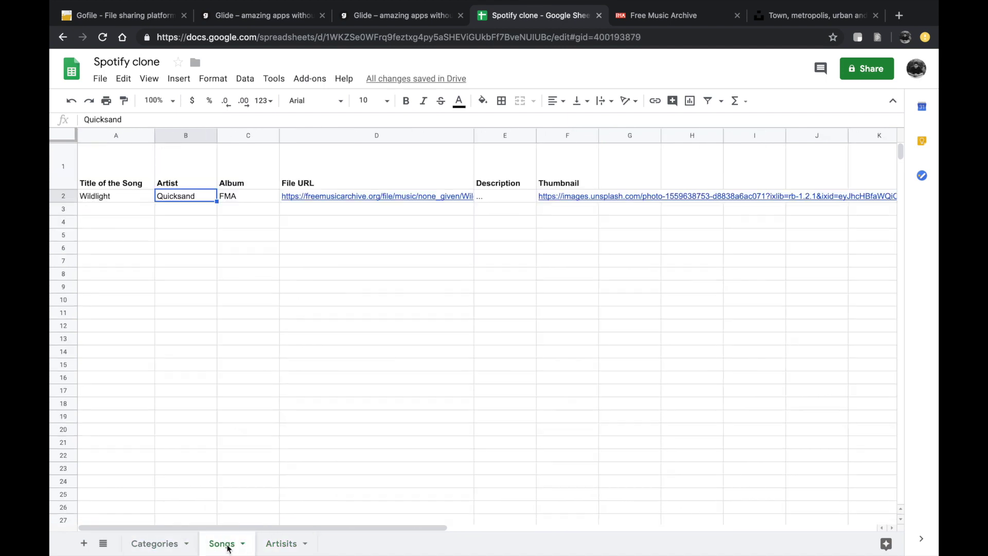
click(246, 235)
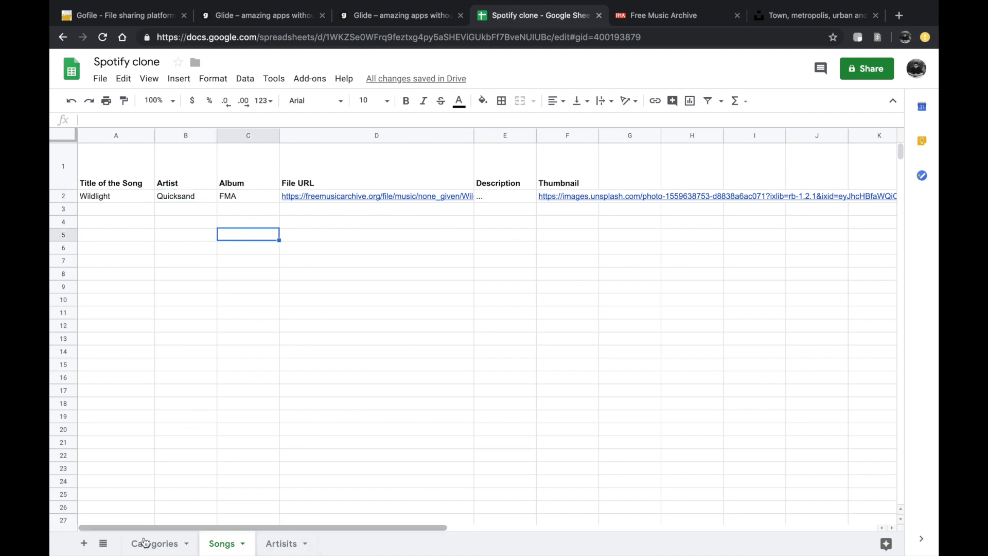
click(160, 544)
click(221, 542)
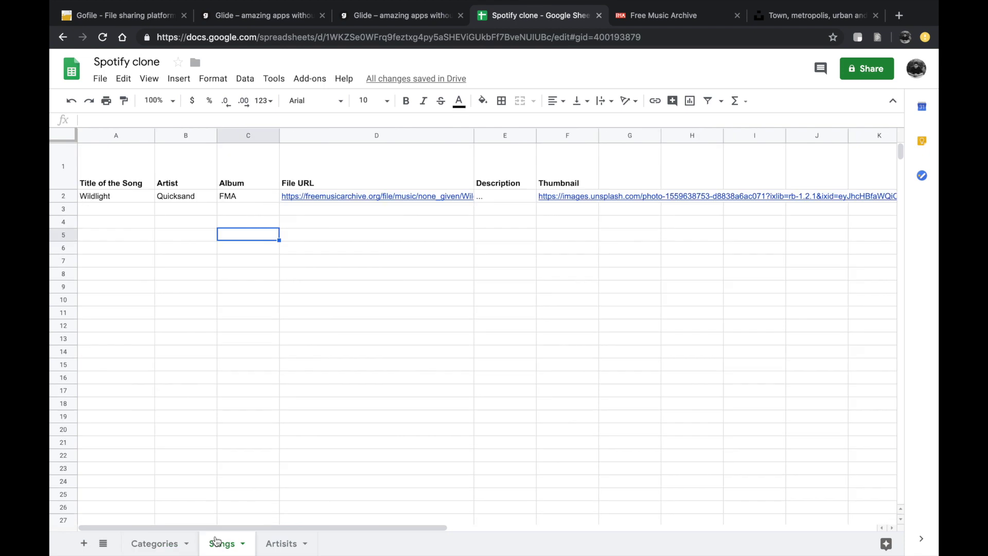
scroll(245, 196, right, 3)
click(243, 193)
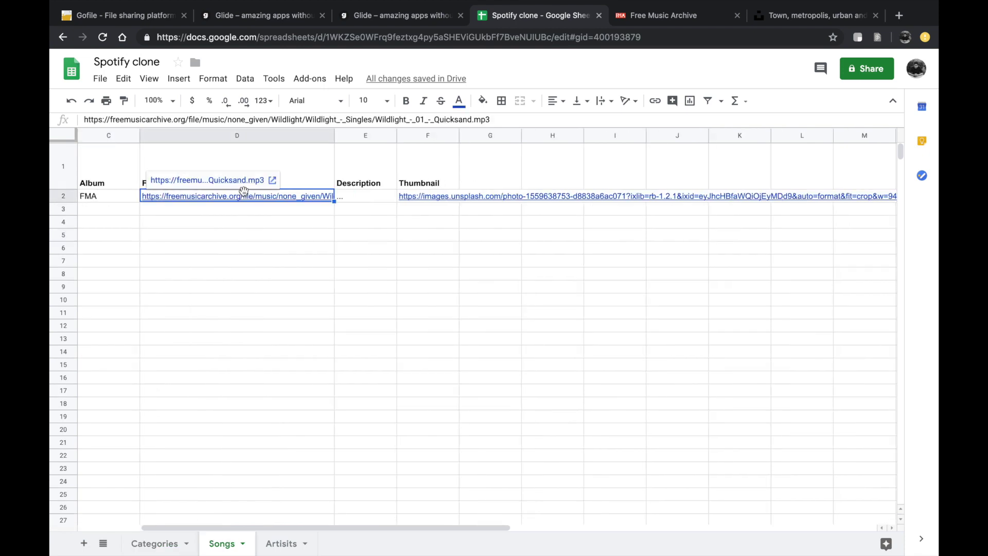
double_click(499, 166)
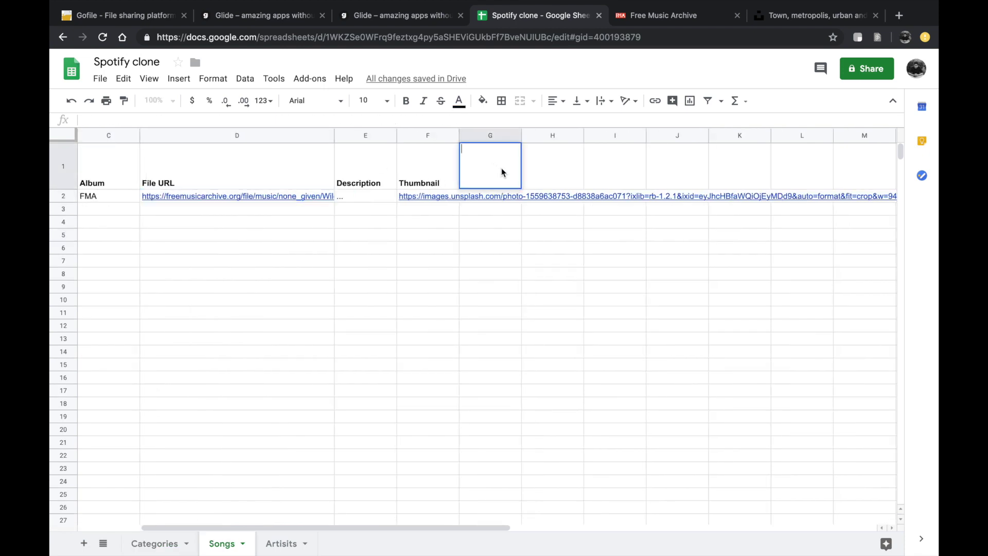
text(Cateog)
key(BackSpace)
key(BackSpace)
key(BackSpace)
key(BackSpace)
click(516, 284)
Step: Make the Category header bold in the Songs sheet
click(485, 181)
double_click(496, 178)
key(ctrl+a)
key(ctrl+b)
click(512, 193)
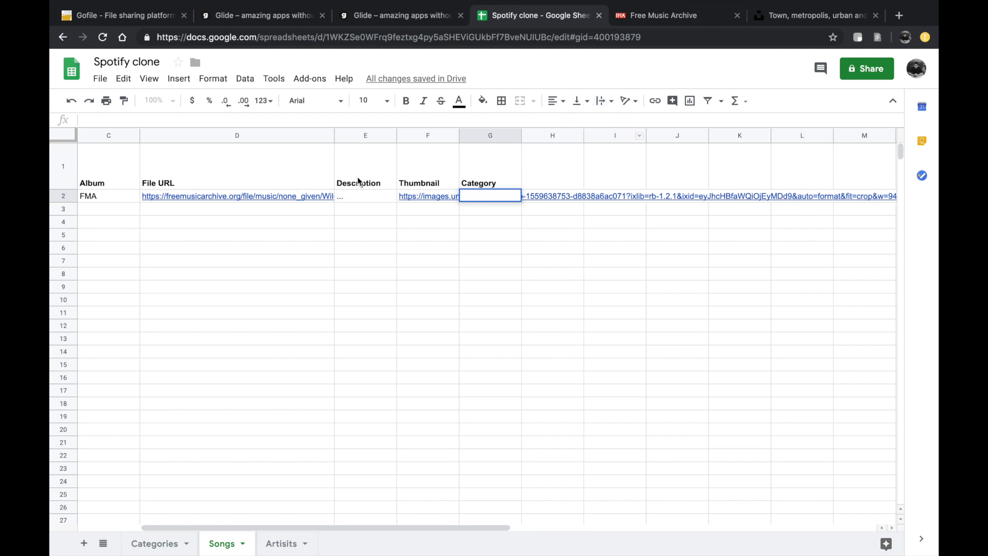
Step: Switch to the Glide app editor and add a Comments component to the Wildlight song's detail screen
click(692, 18)
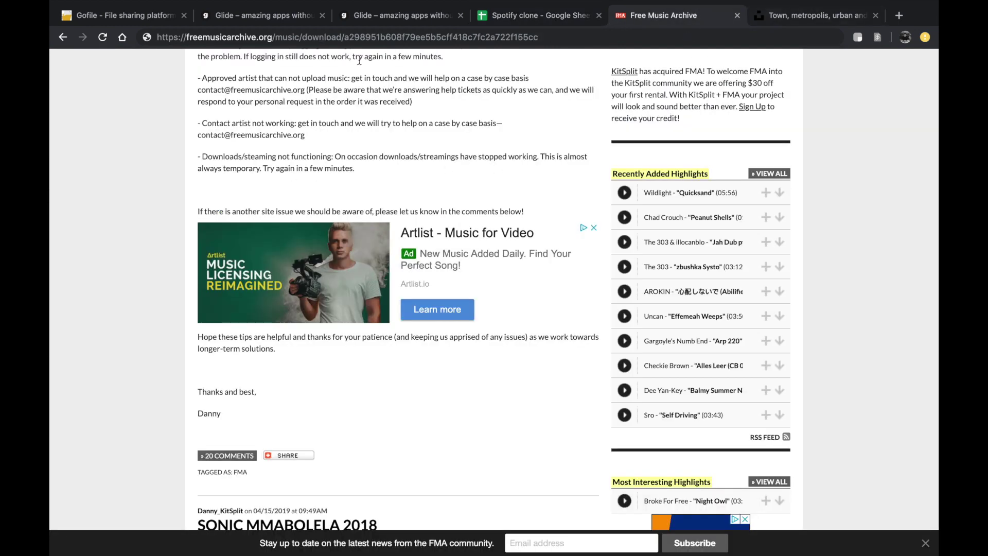
click(382, 14)
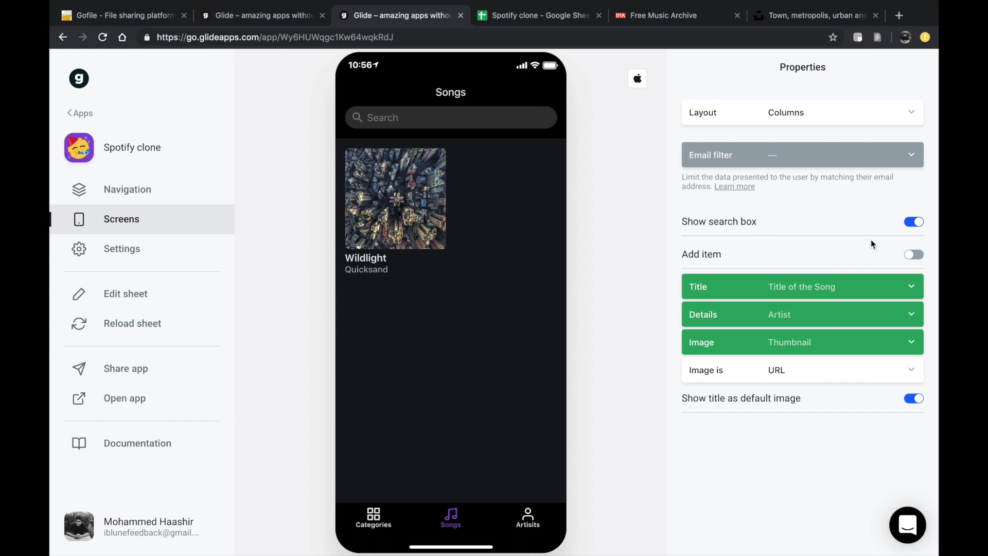
click(384, 216)
click(912, 75)
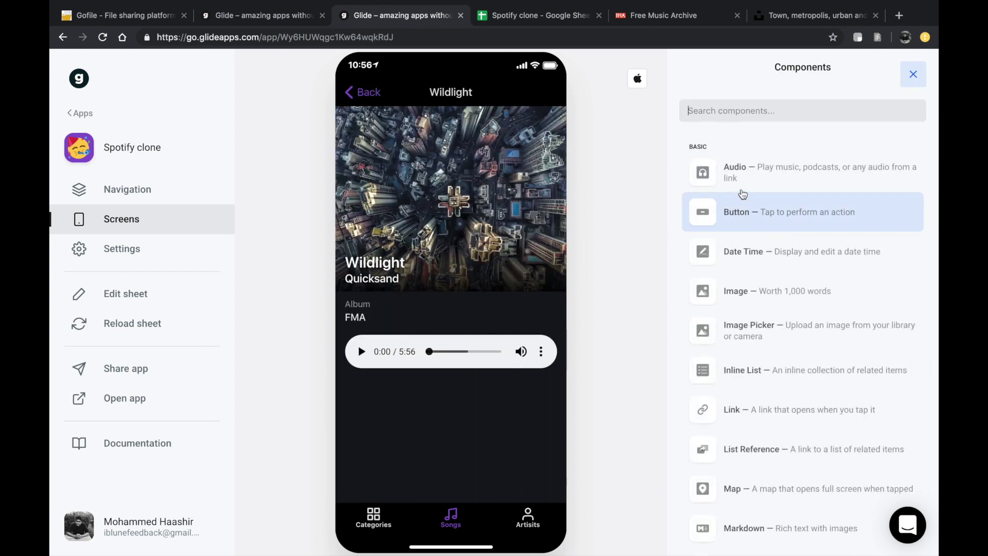
scroll(816, 326, down, 12)
scroll(776, 310, up, 6)
scroll(762, 360, down, 5)
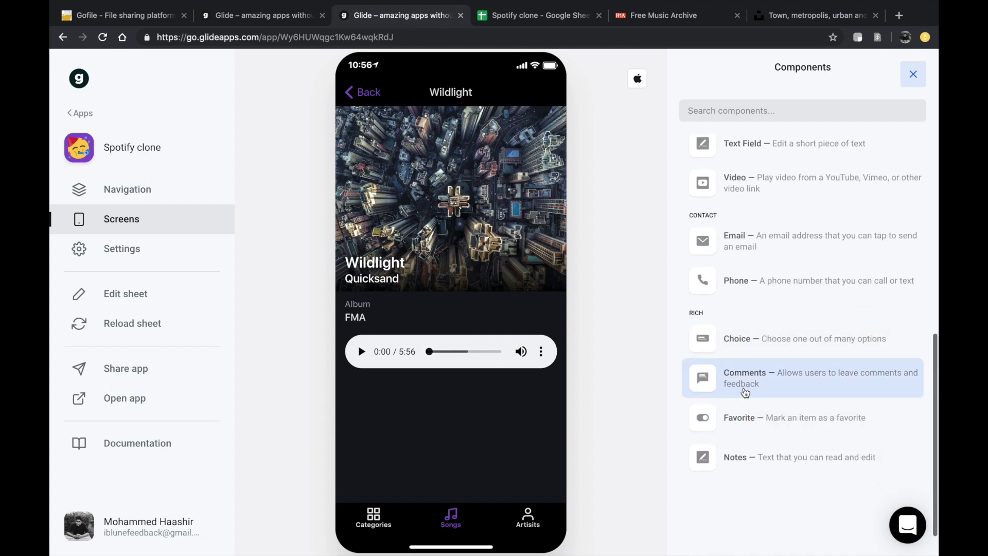
click(745, 392)
click(683, 80)
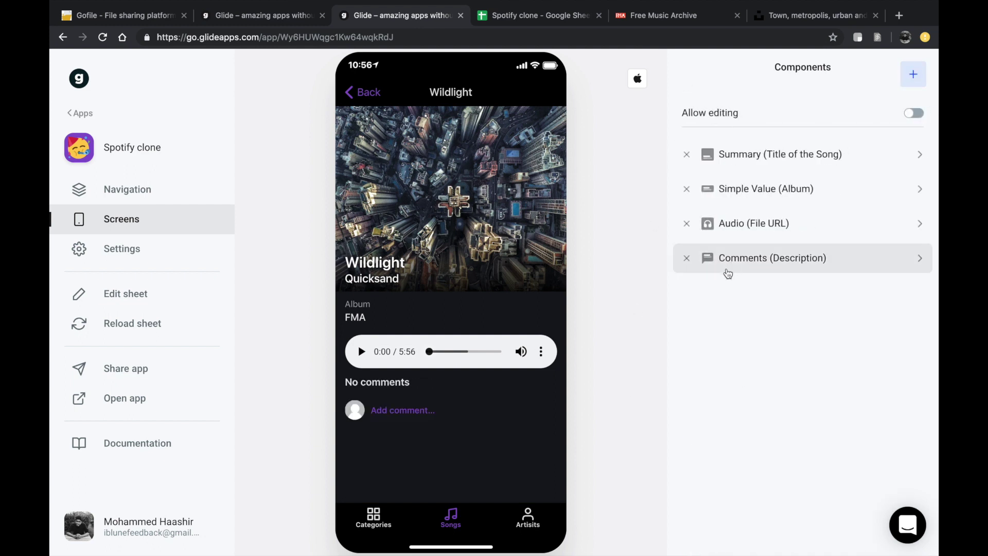
Step: Add a Favorite component keyed to Title of the Song and place it directly below the Summary component
click(907, 75)
scroll(793, 345, down, 10)
click(780, 366)
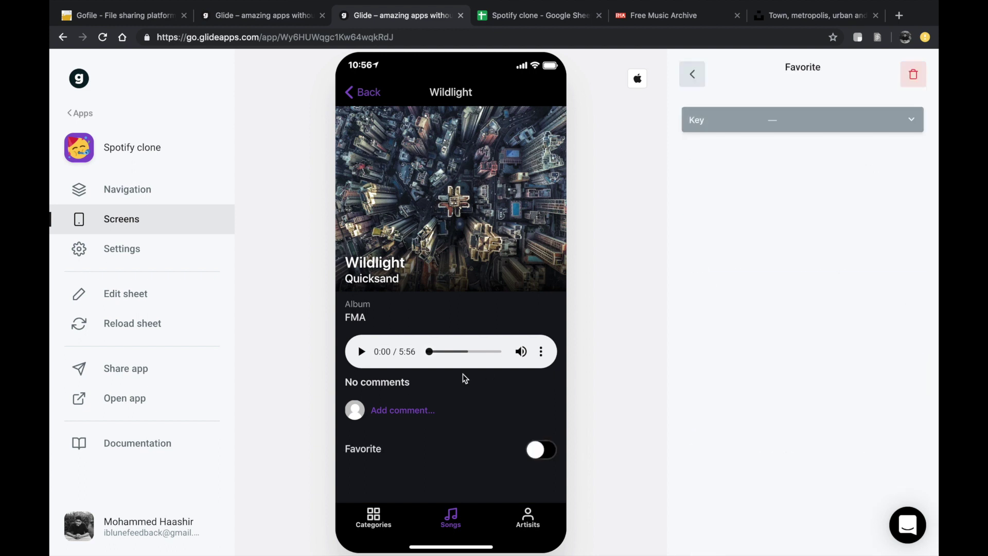
click(709, 120)
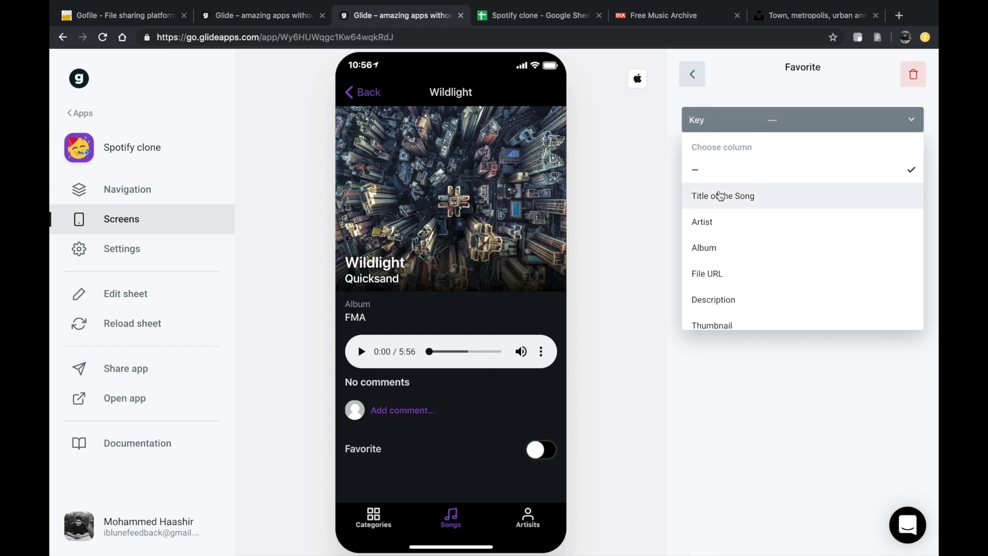
click(720, 196)
click(693, 74)
drag(741, 289, 736, 190)
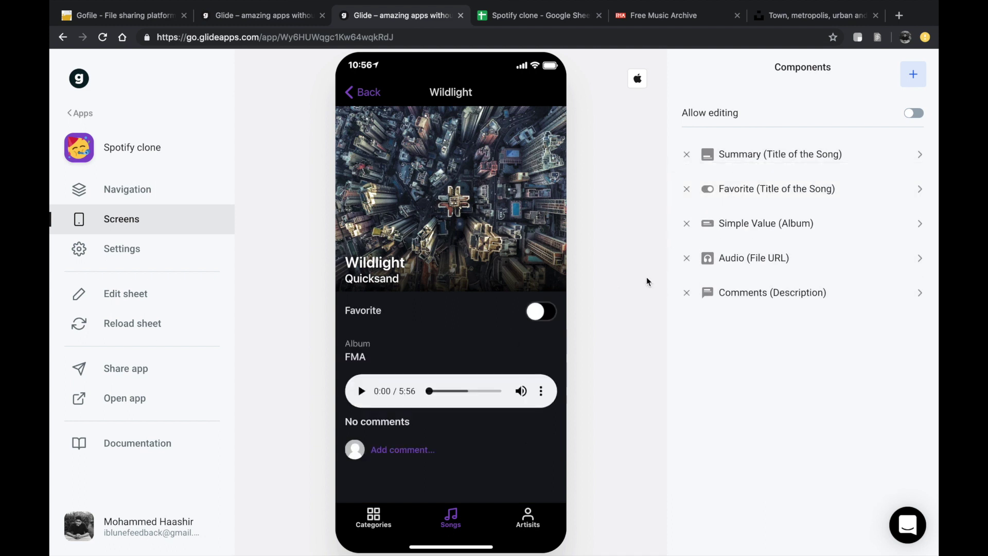
Step: Mark Wildlight as a favorite in the preview and accept automatic components for the sheet's new columns
click(539, 315)
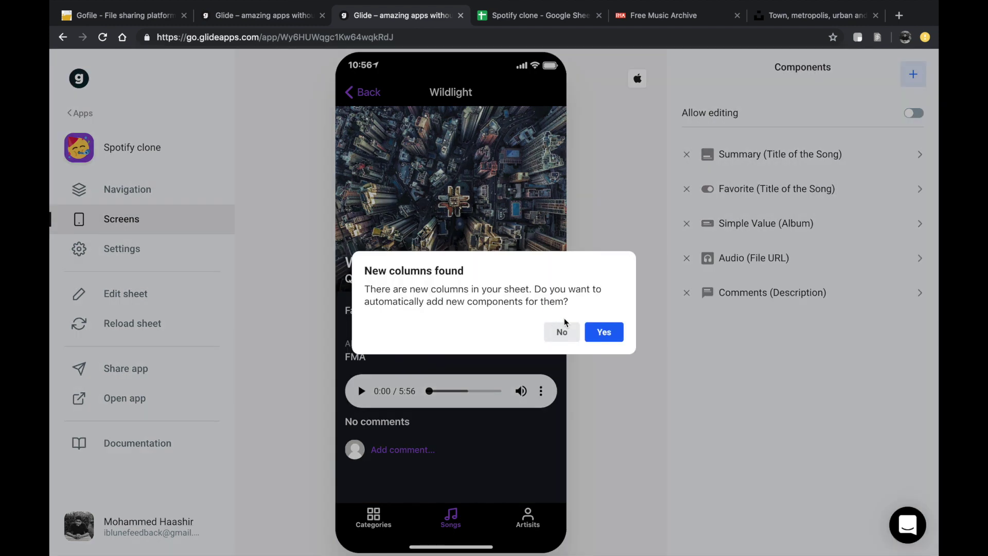
click(601, 332)
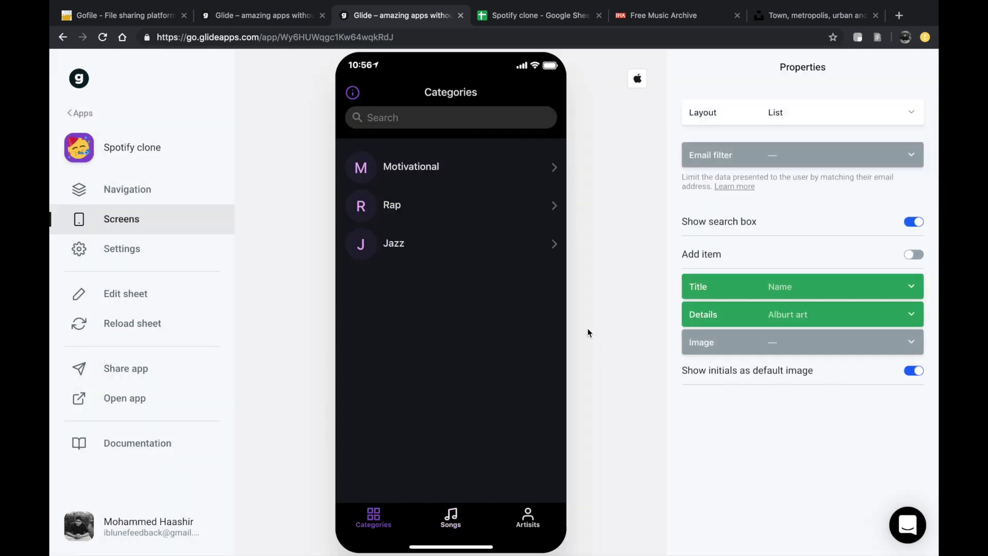
Step: Check the Motivational category screen, the Wildlight detail screen and the All and Favorites views of Songs in the app preview
click(450, 530)
click(356, 517)
click(485, 164)
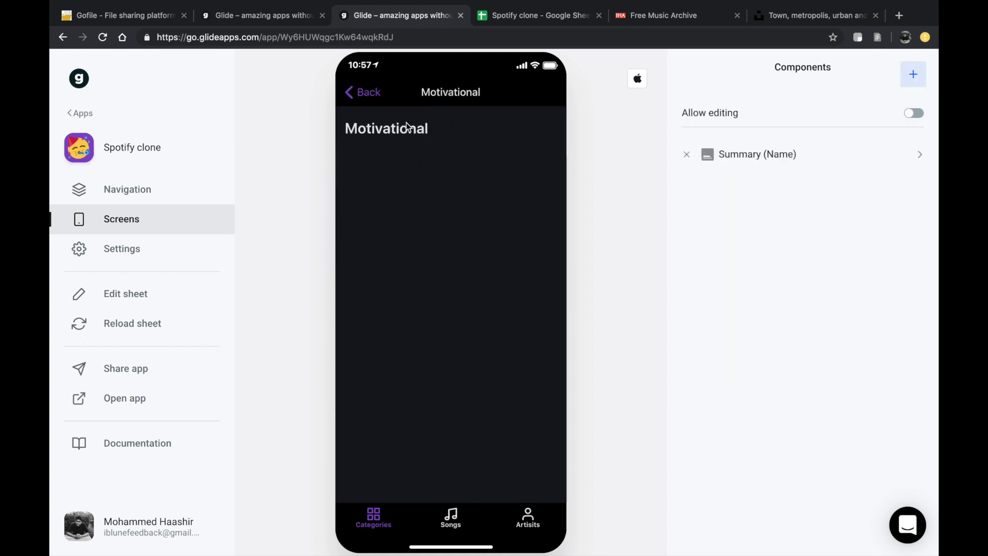
click(355, 93)
click(445, 515)
click(408, 235)
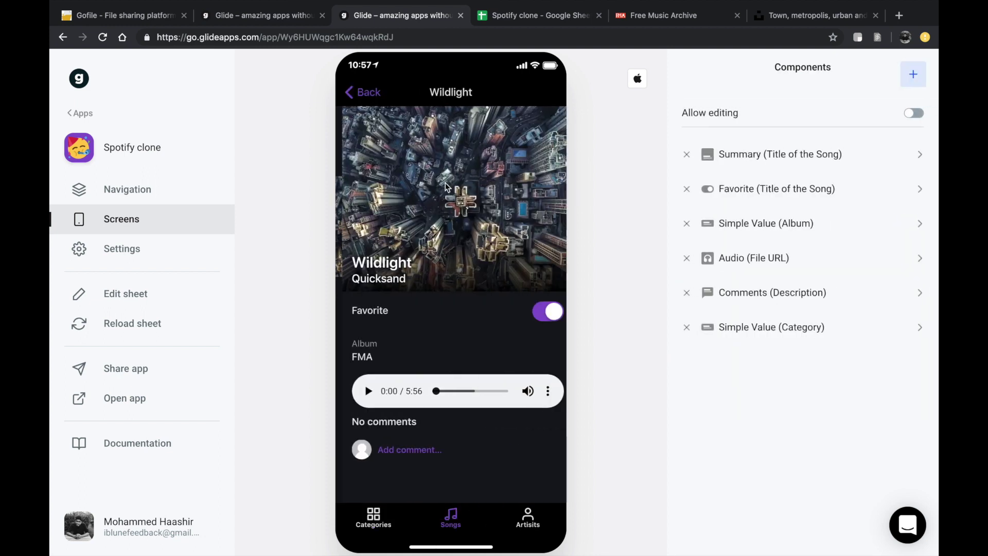
click(370, 98)
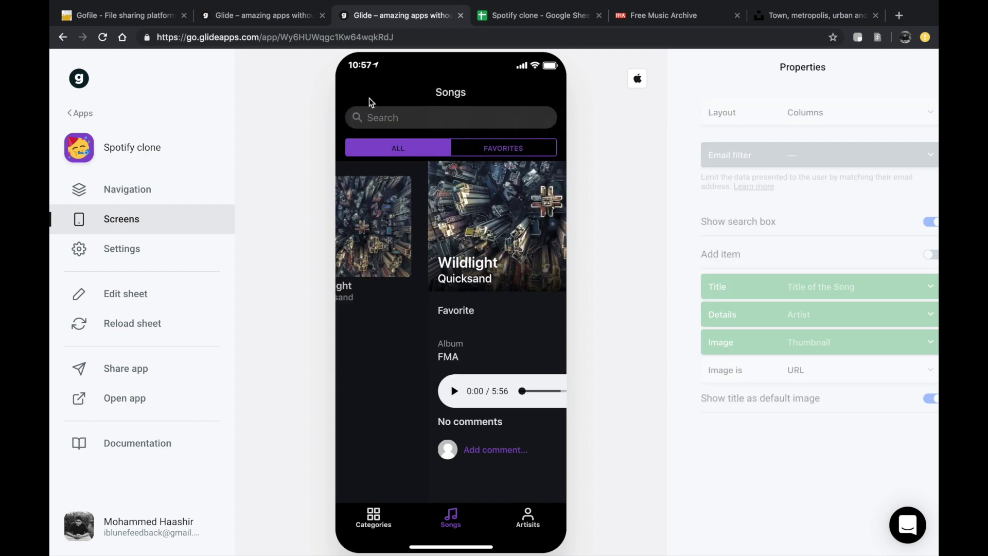
click(499, 146)
click(383, 147)
click(393, 223)
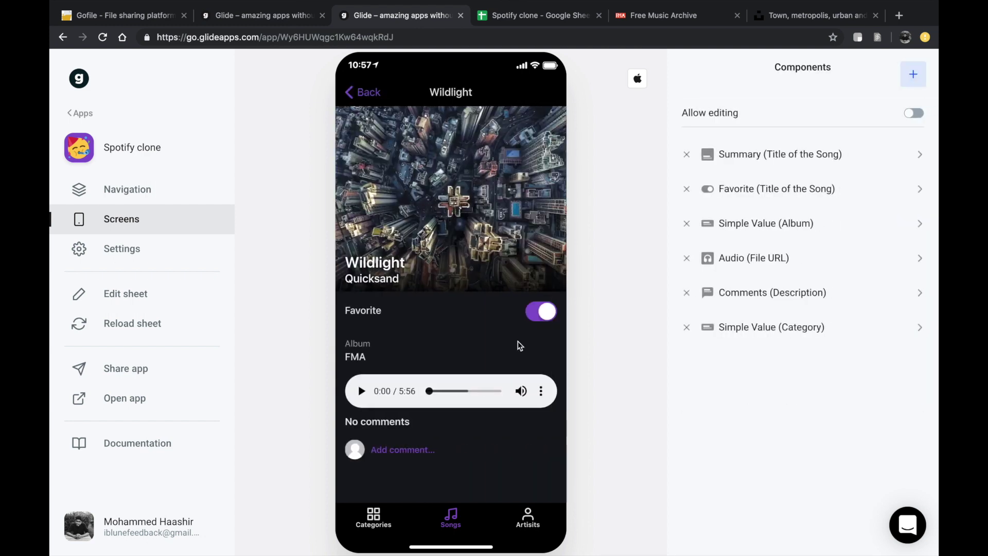
Step: Turn off the favorite for Wildlight in the preview and return to the Categories screen
click(541, 318)
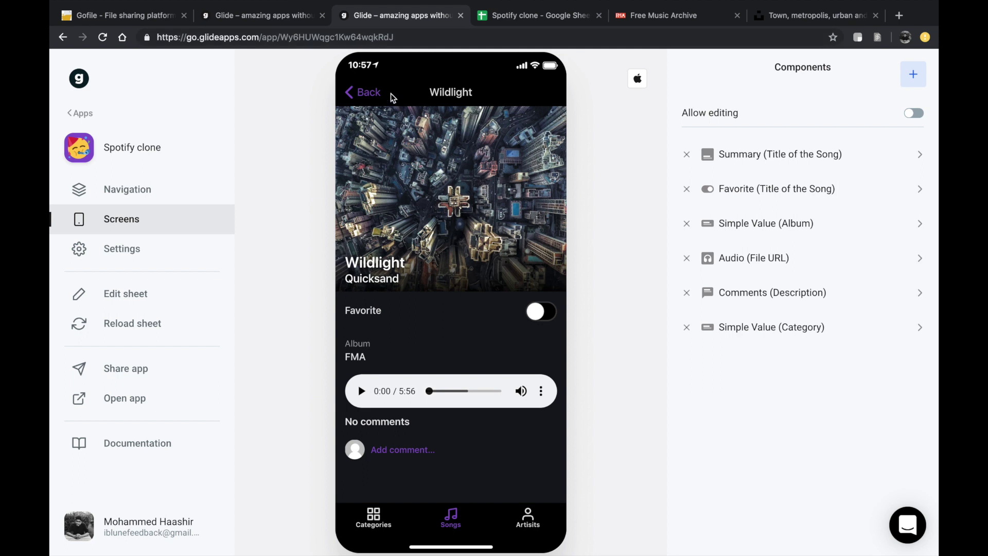
click(361, 95)
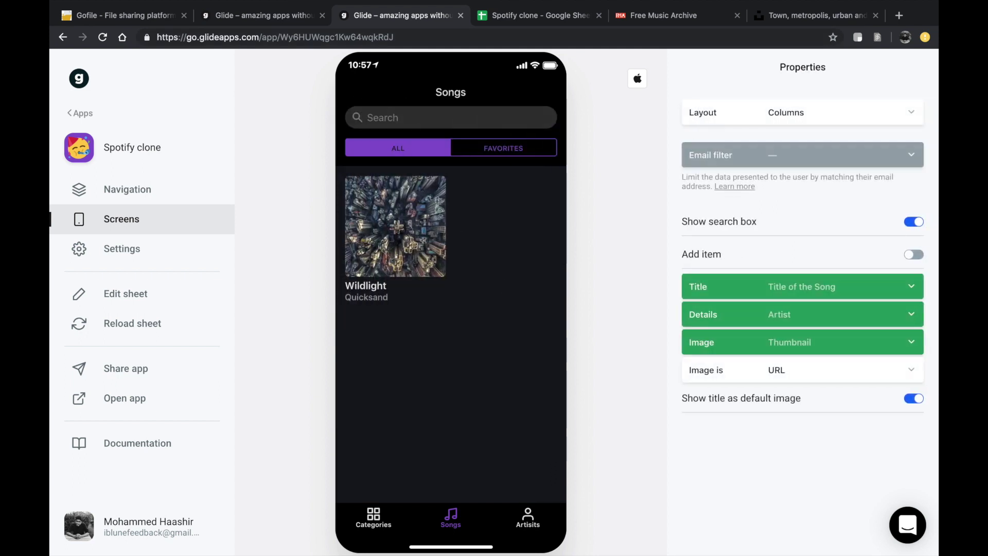
click(372, 532)
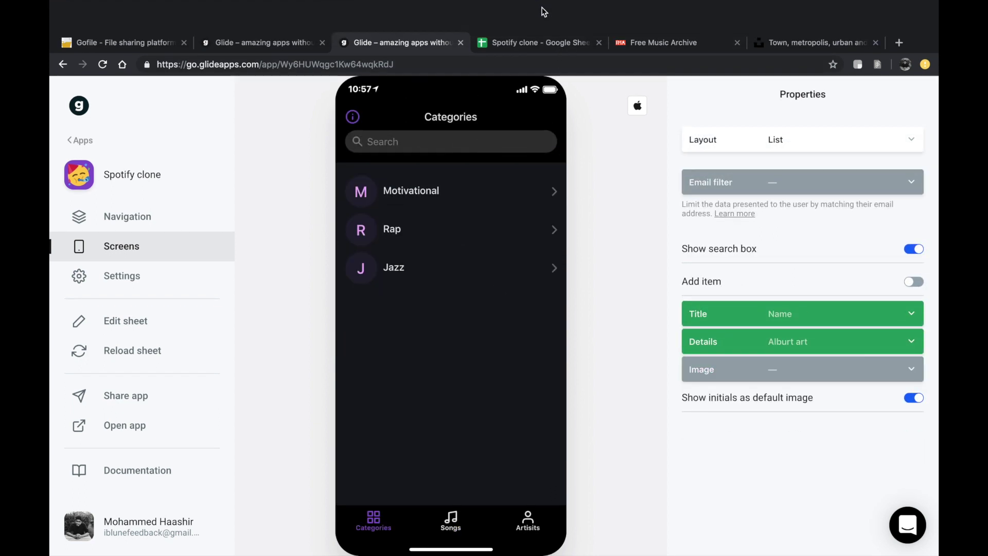
Step: Switch to the Google Sheets spreadsheet and enter FMA as the Wildlight song's category in the Songs sheet
click(535, 16)
click(492, 214)
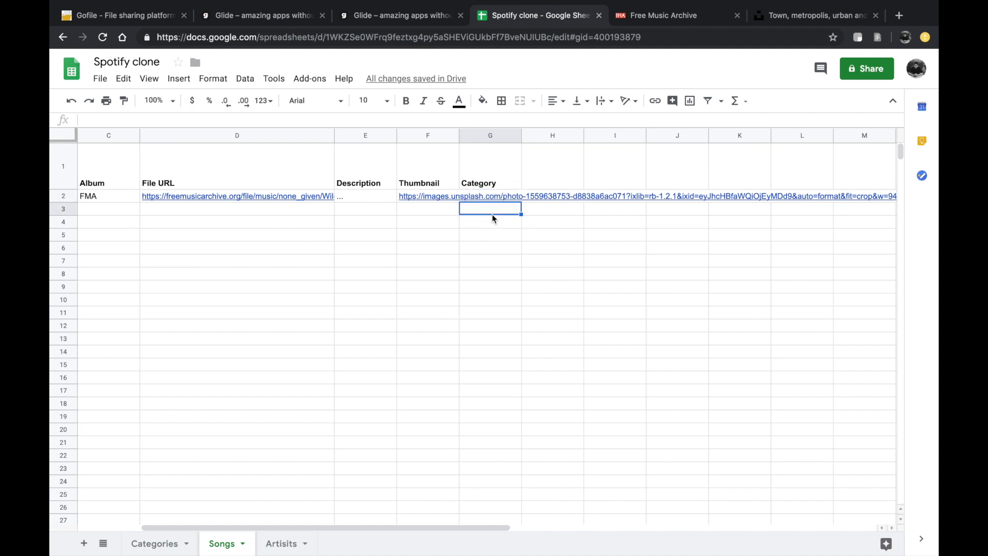
double_click(482, 195)
text(FMA)
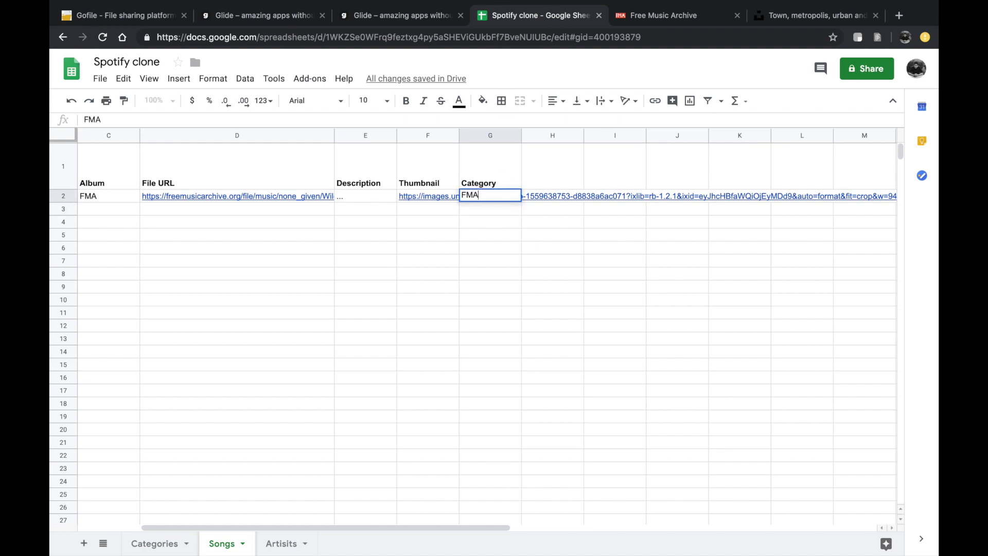
click(481, 292)
Step: Check the category names in the Categories sheet and set the Wildlight song's category to Motivational in the Songs sheet
click(164, 547)
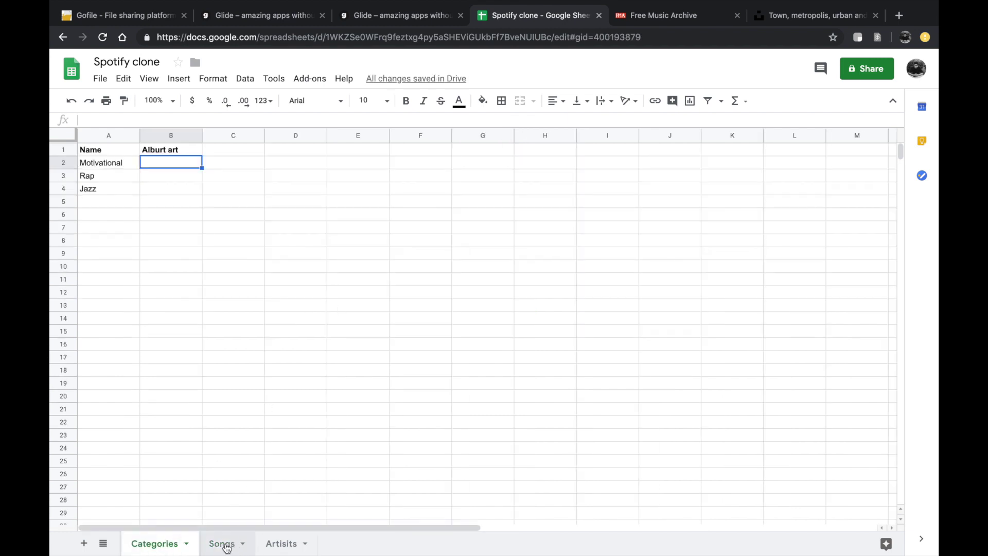
click(224, 544)
click(486, 200)
double_click(519, 196)
text(Mo)
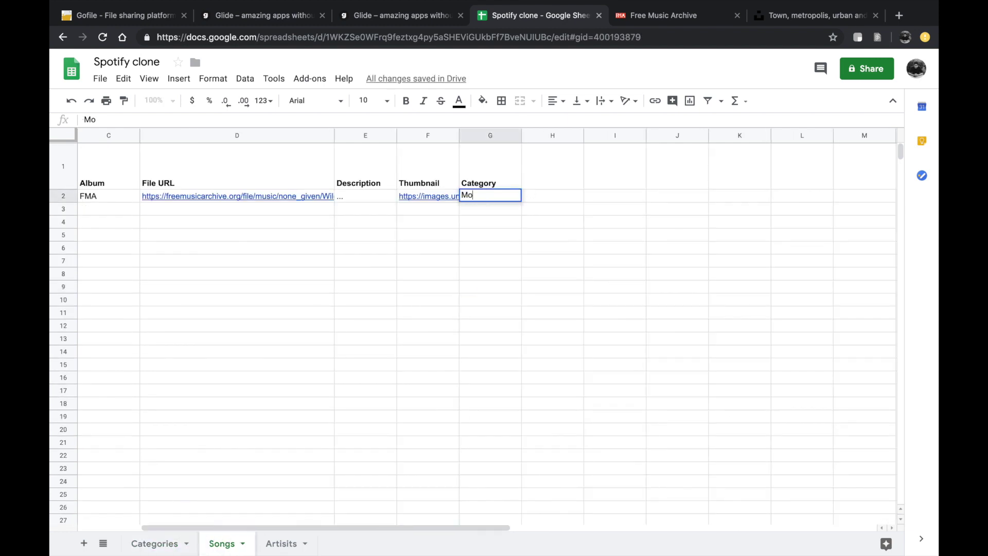
text(tivational)
click(490, 247)
scroll(480, 202, left, 3)
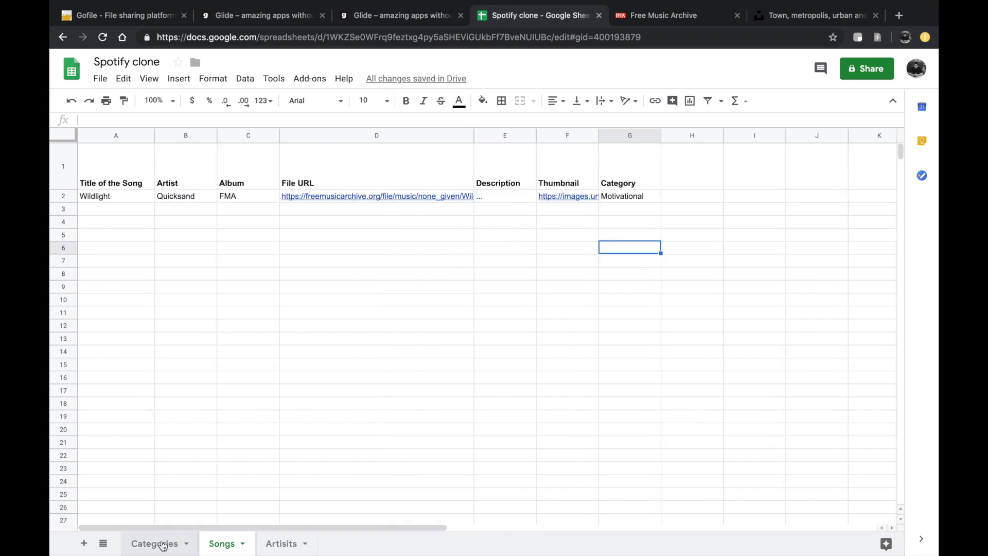
Step: Compare the Category column of the Songs sheet with the Name column of the Categories sheet
double_click(641, 168)
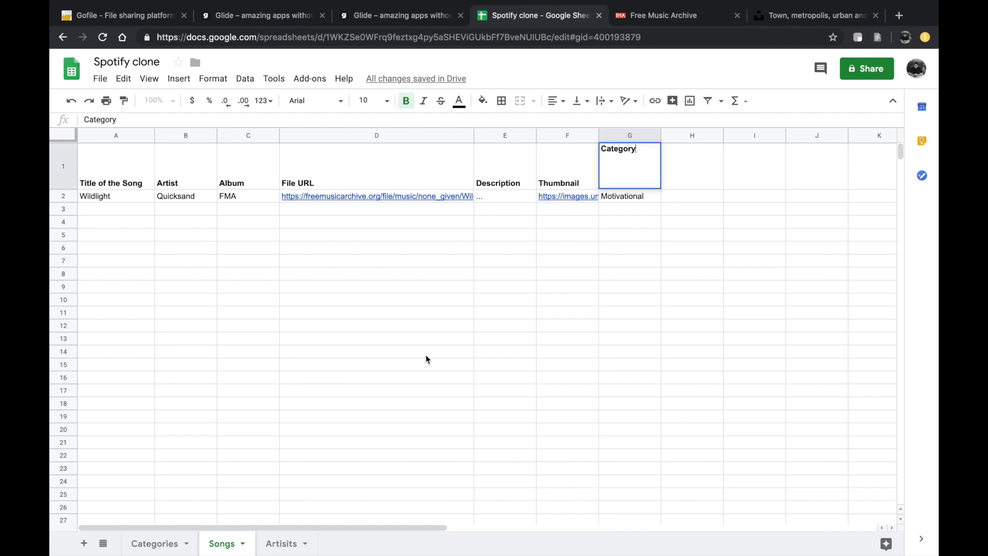
click(338, 417)
click(161, 543)
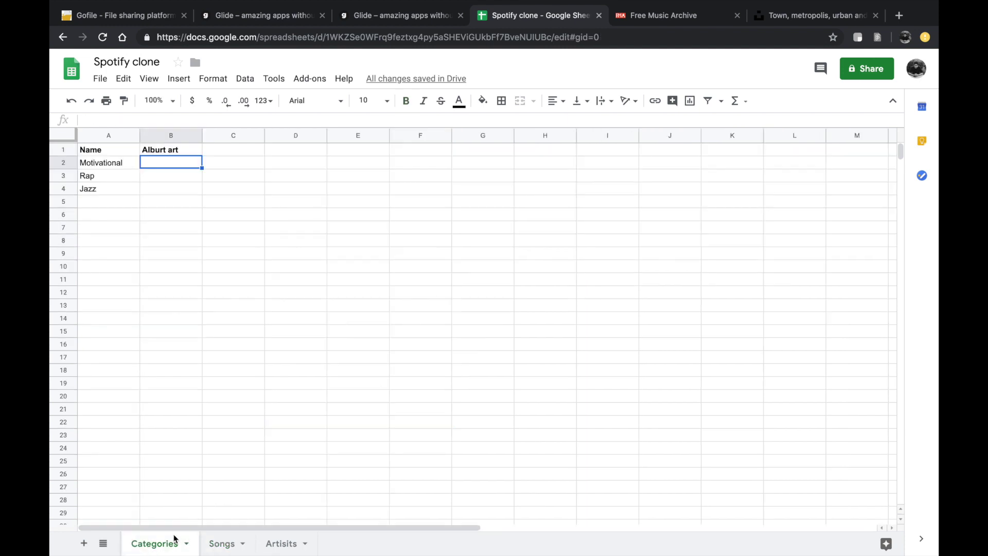
click(171, 226)
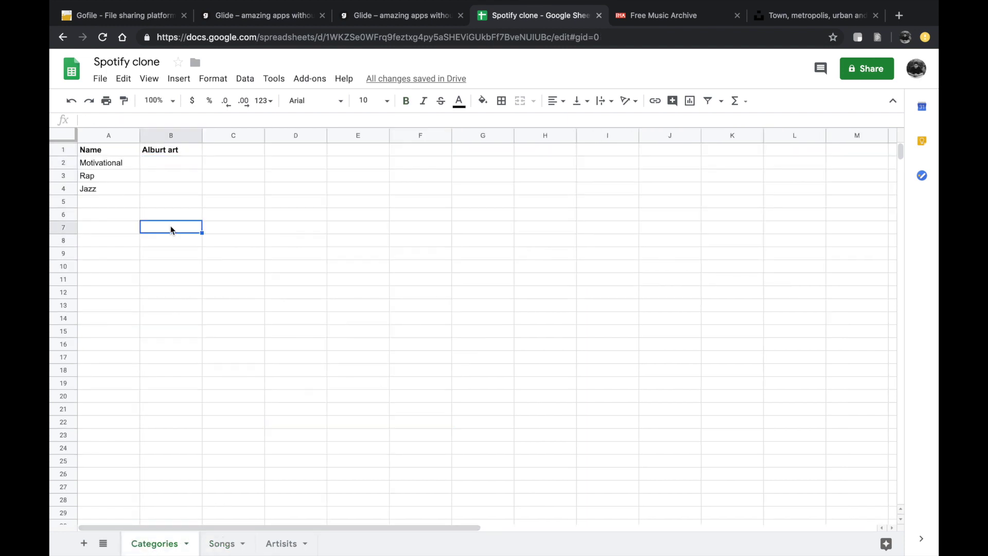
click(111, 153)
double_click(112, 155)
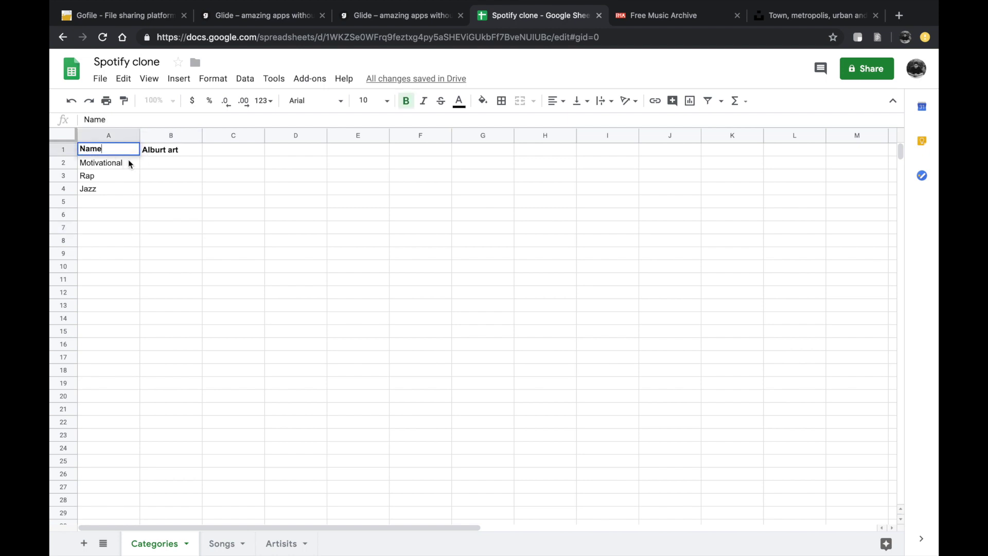
double_click(128, 163)
click(231, 544)
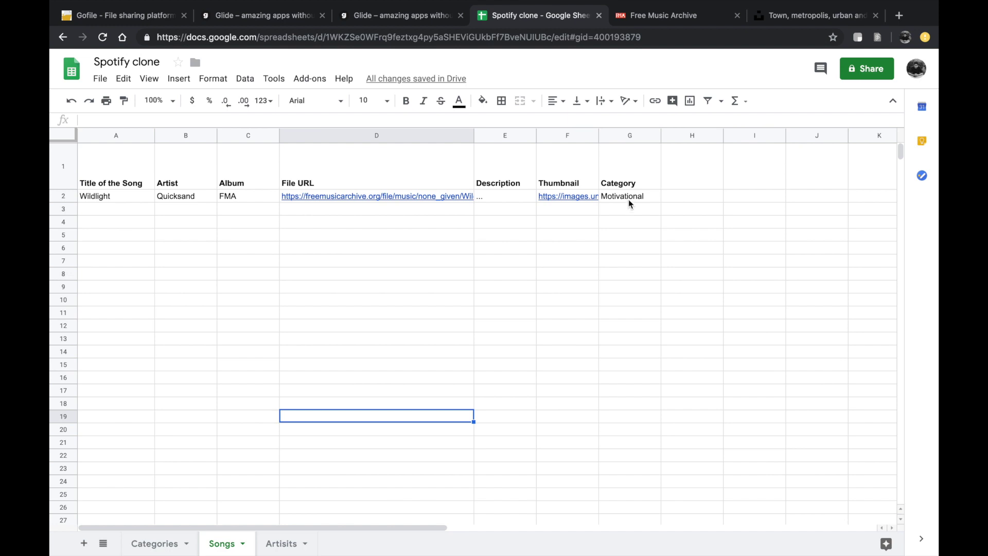
click(629, 201)
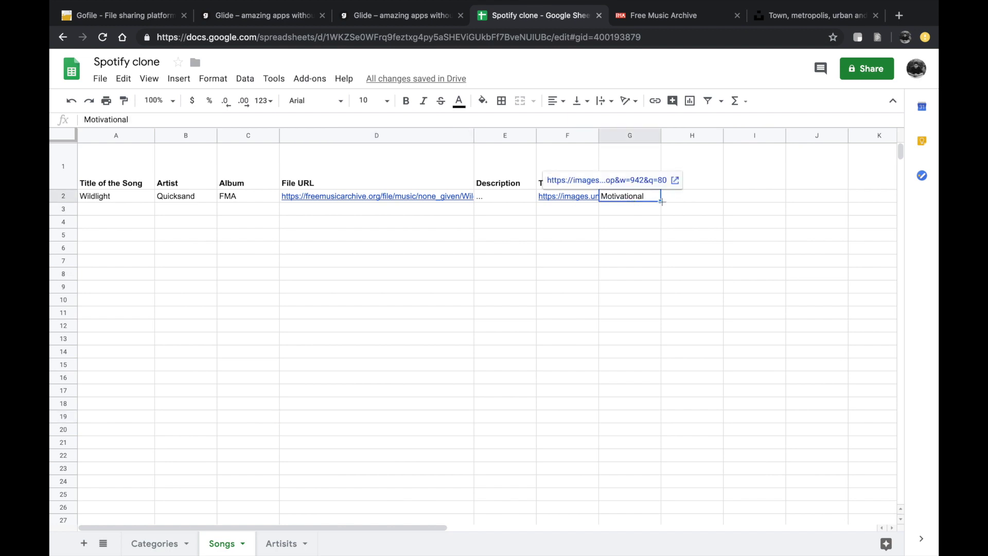
click(647, 224)
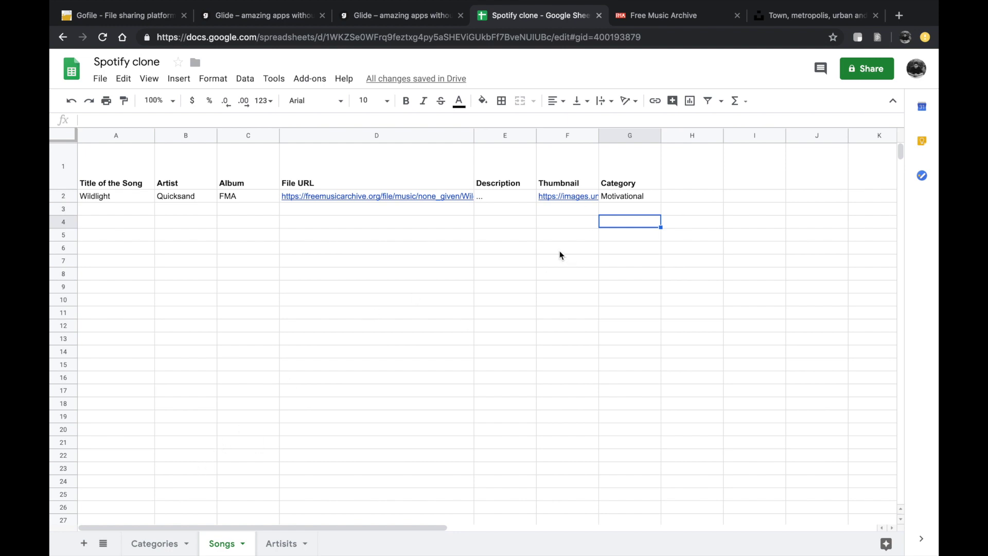
Step: Enter Songs=Songs:Category:Multiple as the column C header of the Categories sheet and copy its text
click(149, 548)
click(229, 154)
text(Songs=)
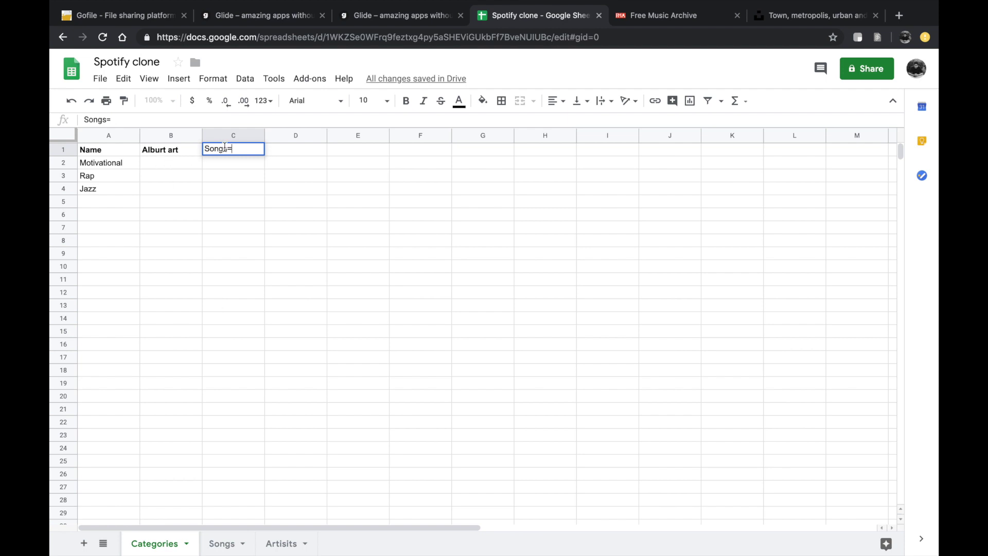
drag(227, 148, 203, 150)
key(Right)
text(So)
text(ngs:Cat)
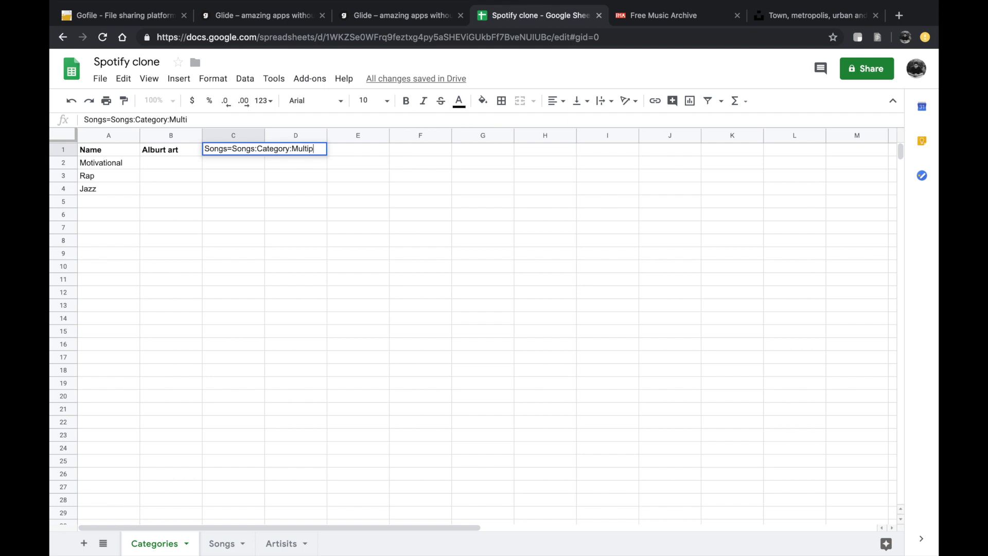
key(super+a)
key(ctrl+c)
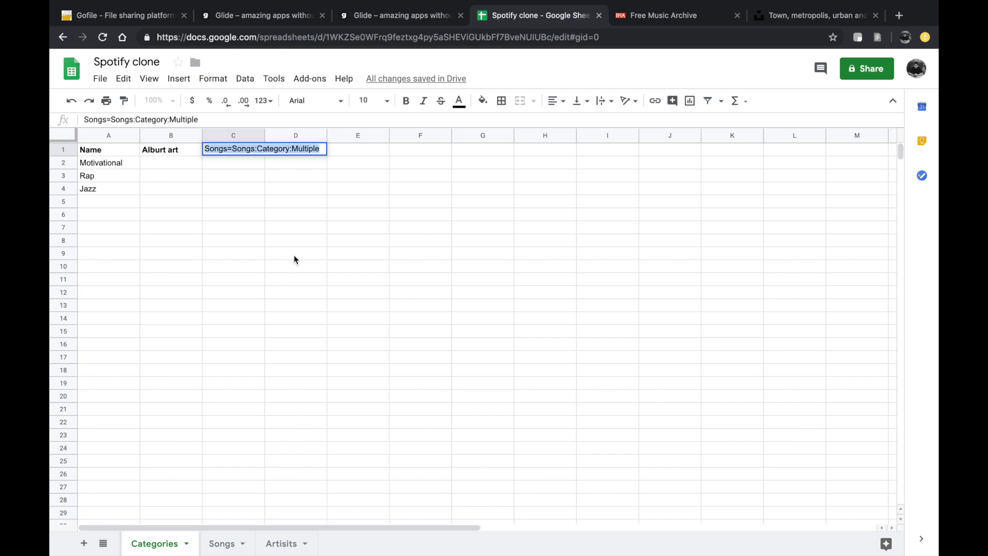
click(278, 216)
Step: Make the Songs relation header in the Categories sheet bold and widen column C to fit it
click(108, 163)
double_click(116, 161)
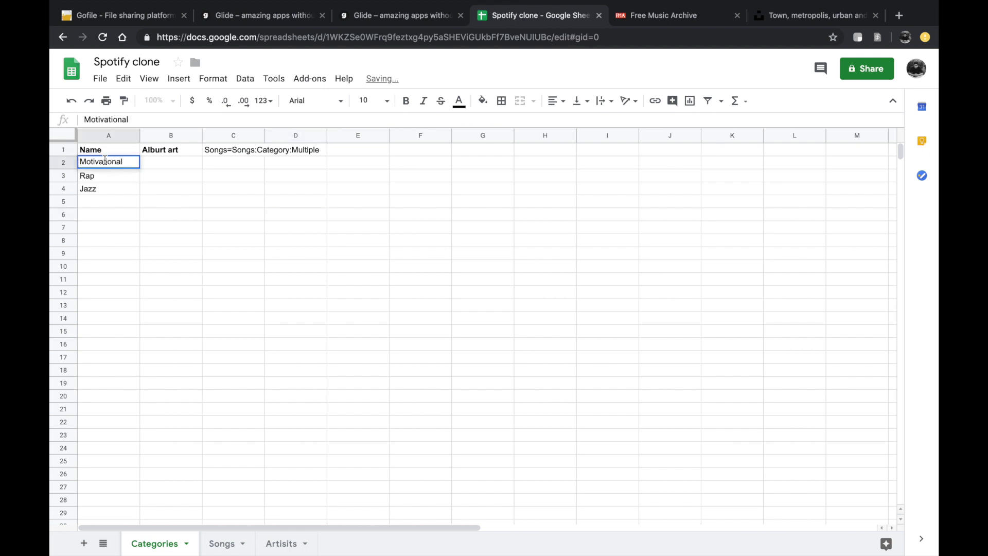
click(242, 150)
key(super+b)
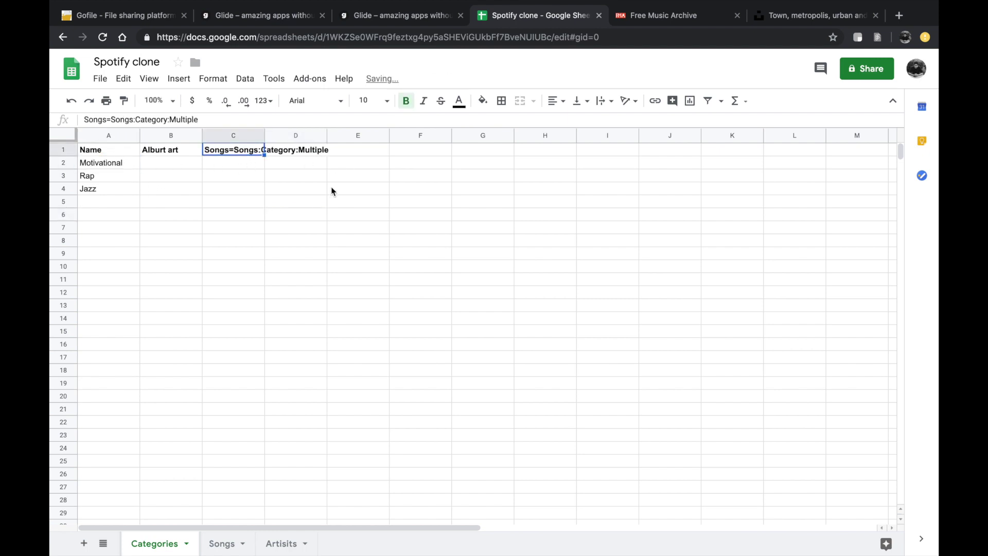
click(314, 200)
drag(264, 135, 351, 135)
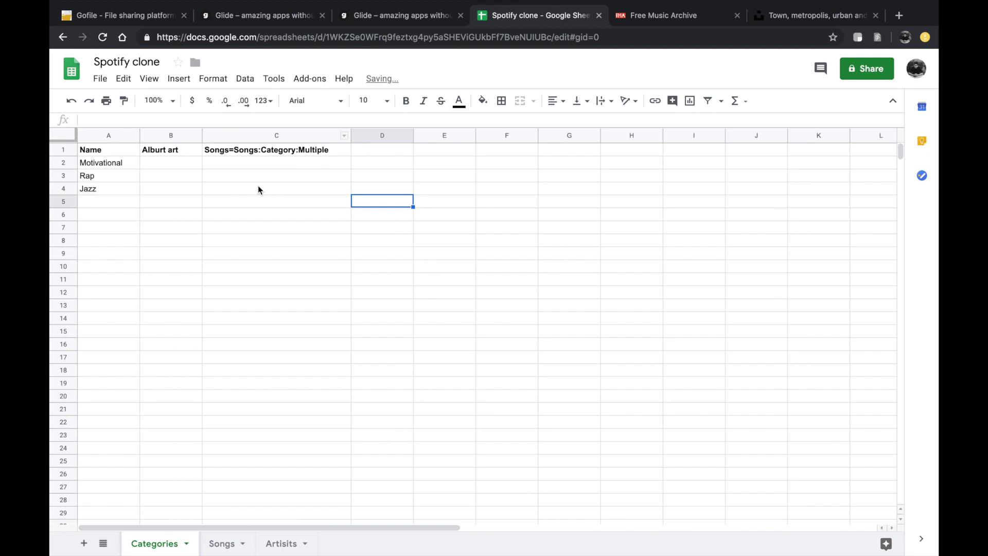
click(260, 189)
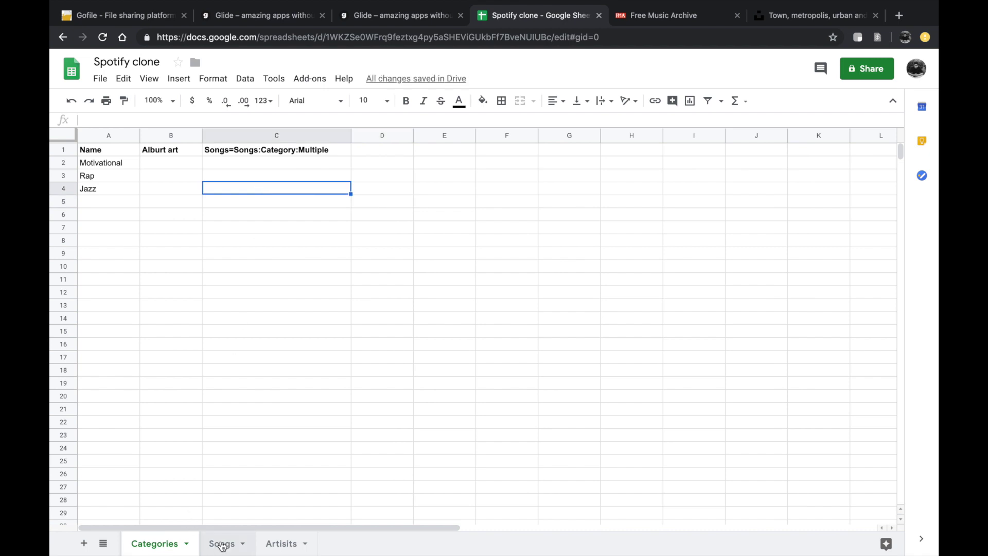
Step: Review the Songs category and paste the copied Songs=Songs:Category:Multiple header into cell C1 of the Artisits sheet
click(222, 544)
click(634, 195)
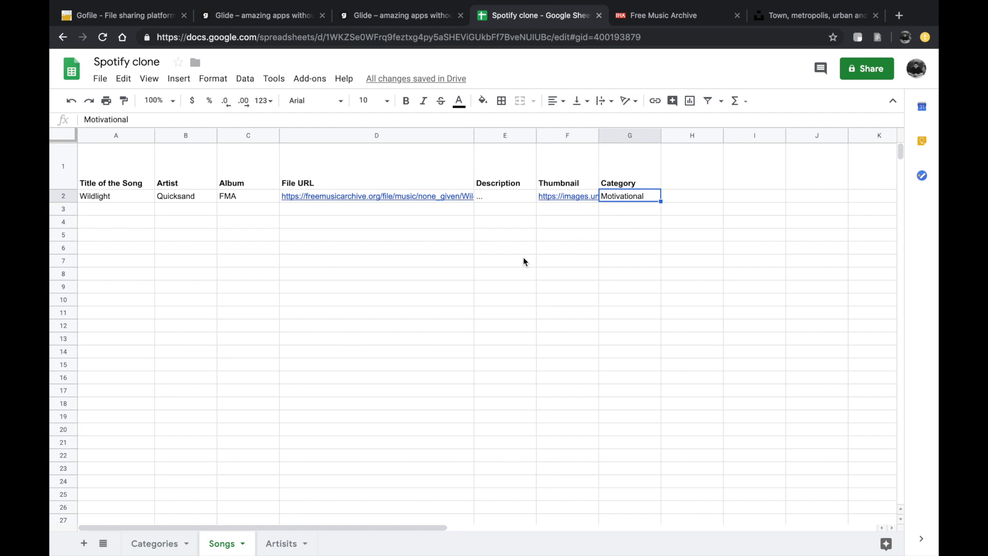
click(282, 544)
click(155, 543)
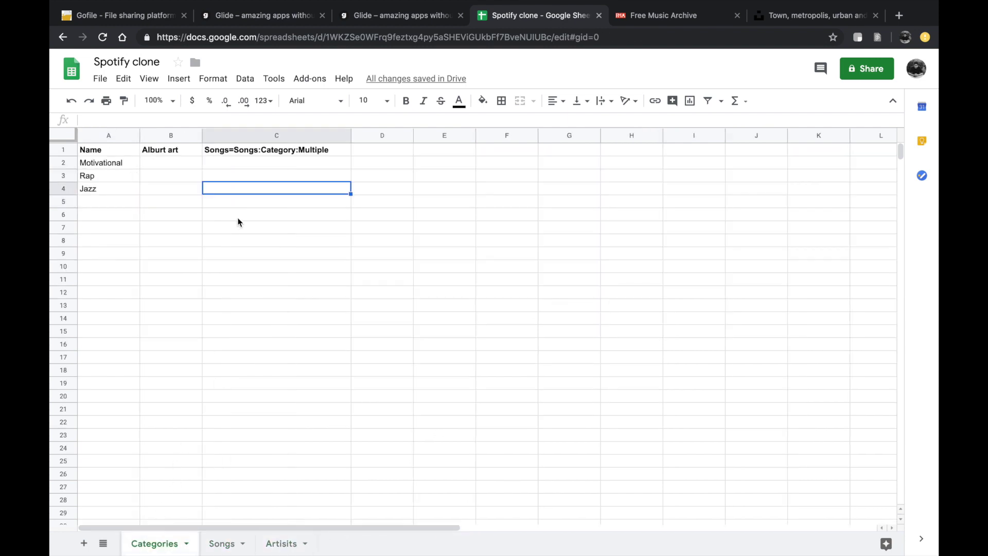
click(235, 153)
click(286, 545)
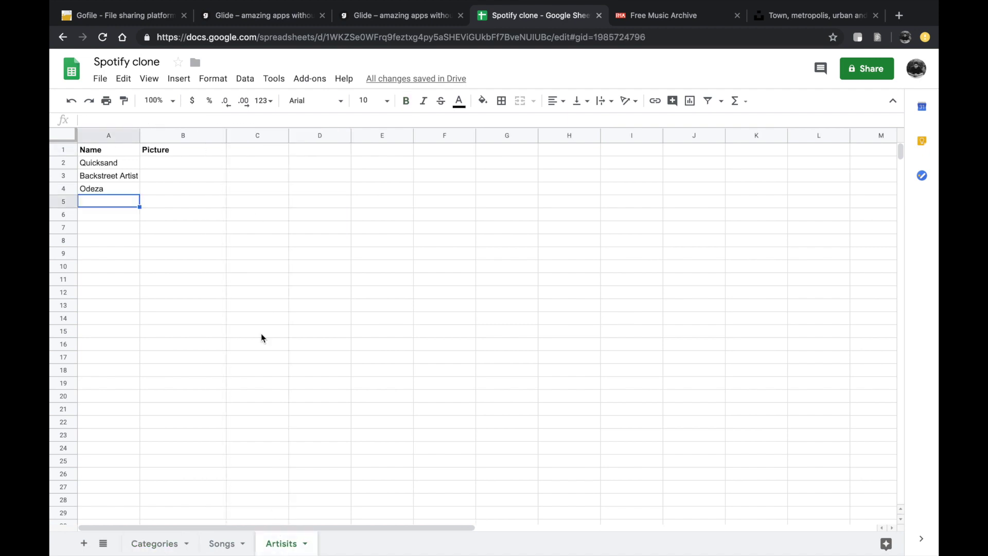
double_click(254, 152)
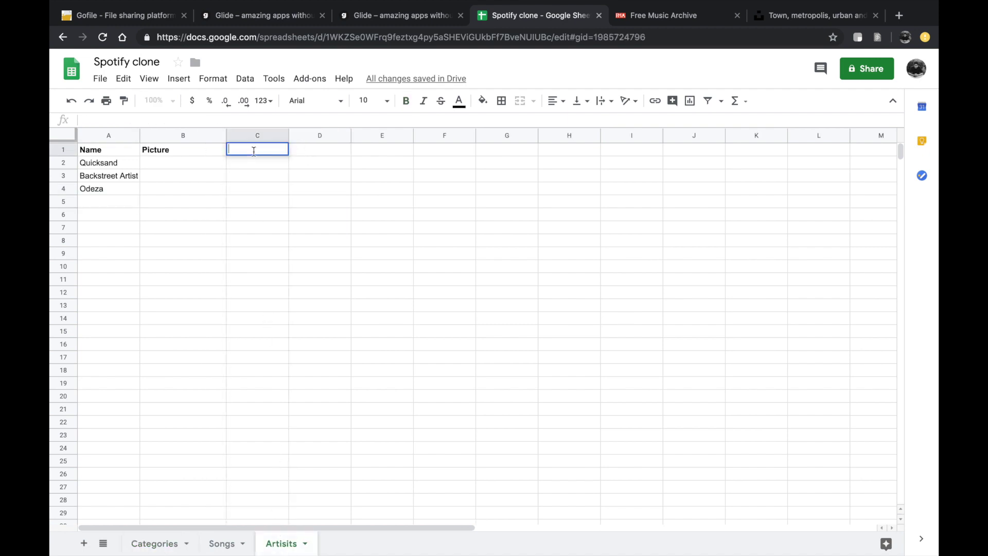
key(ctrl+v)
Step: Change the pasted header in the Artisits sheet to Songs=Songs:Artists:Multiple
double_click(298, 148)
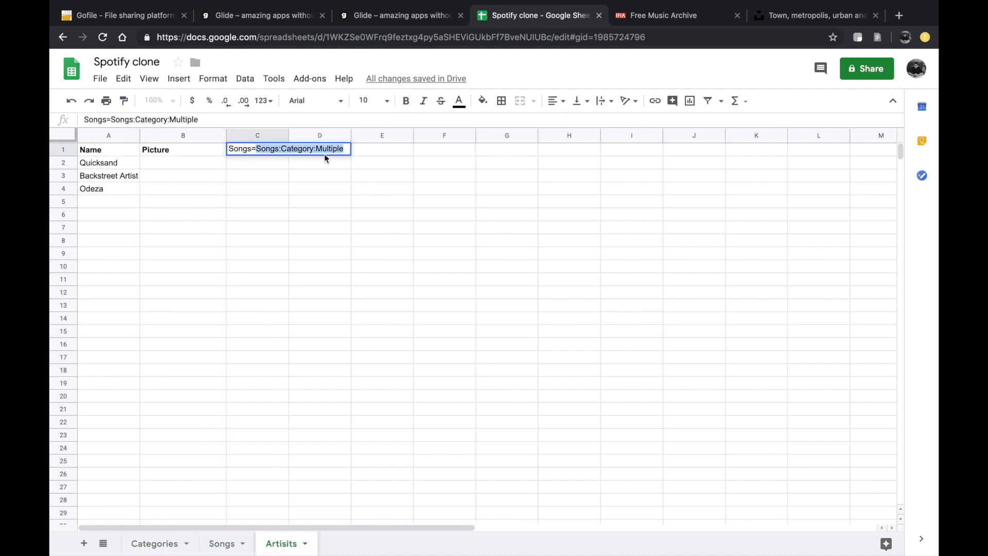
key(Right)
text(Artisi)
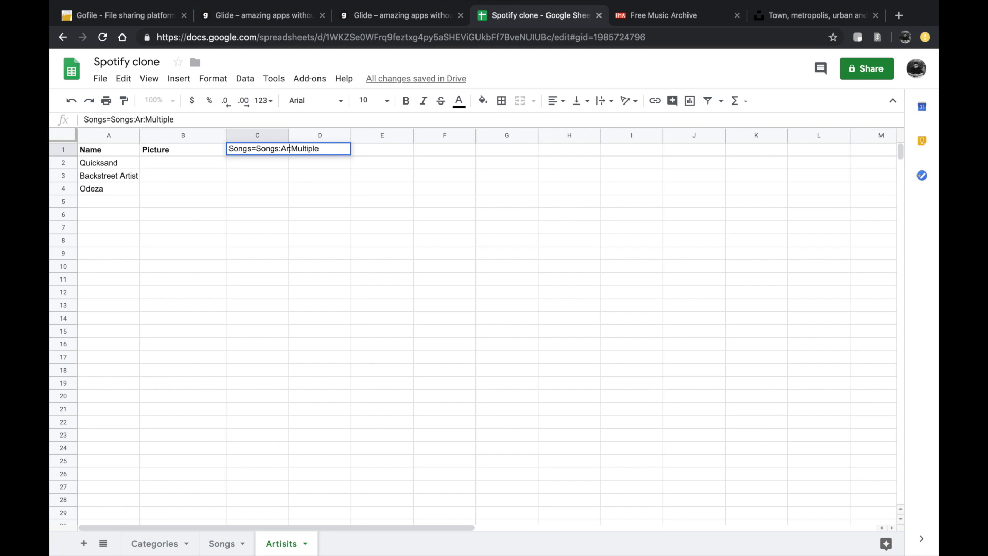
text(ts)
click(277, 216)
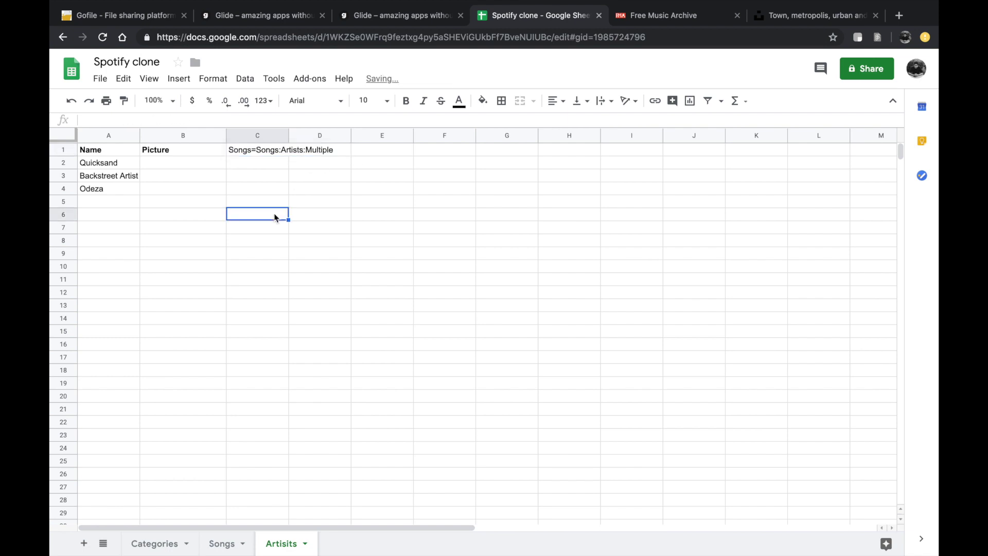
Step: Check the Artist column heading in the Songs sheet and make the Songs relation header in the Artisits sheet bold
click(221, 543)
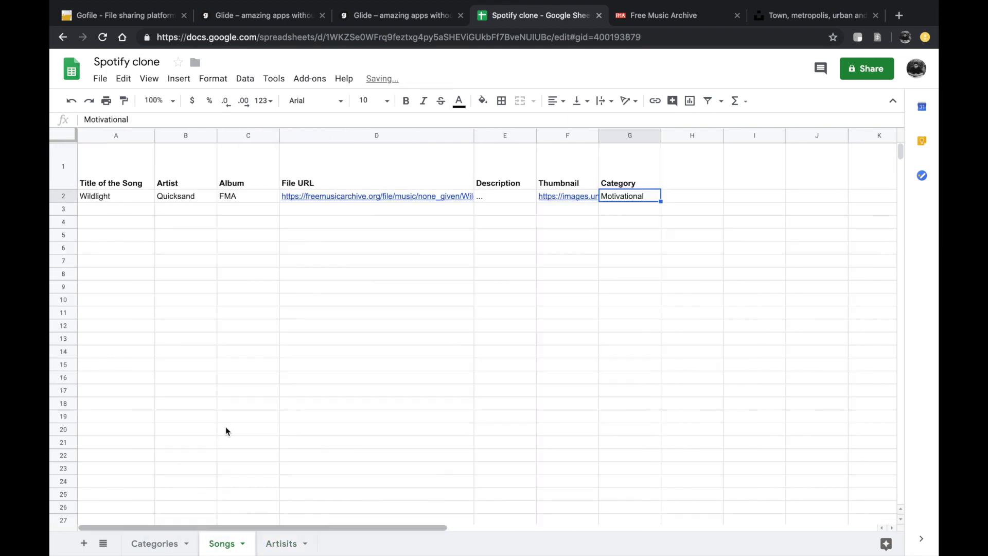
double_click(168, 186)
double_click(167, 149)
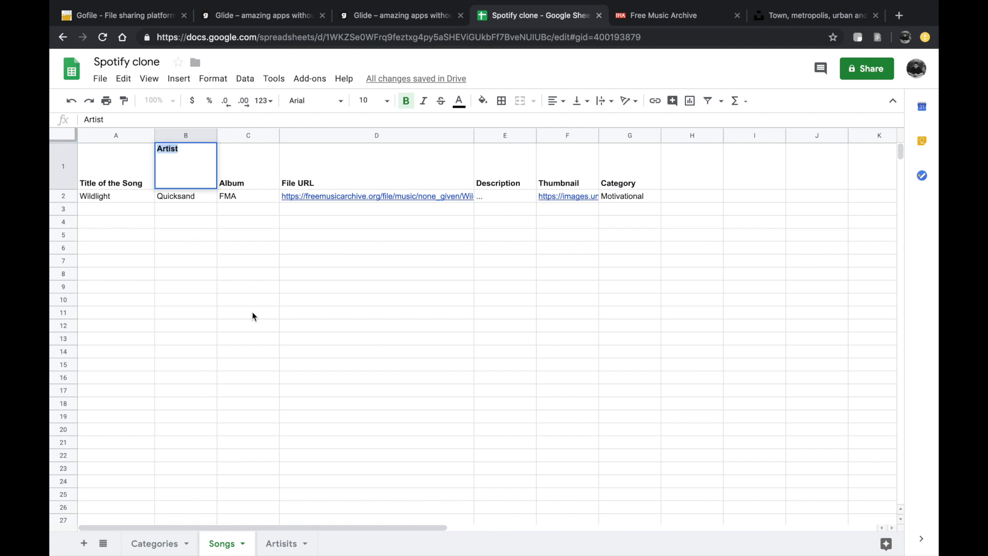
click(281, 543)
click(279, 152)
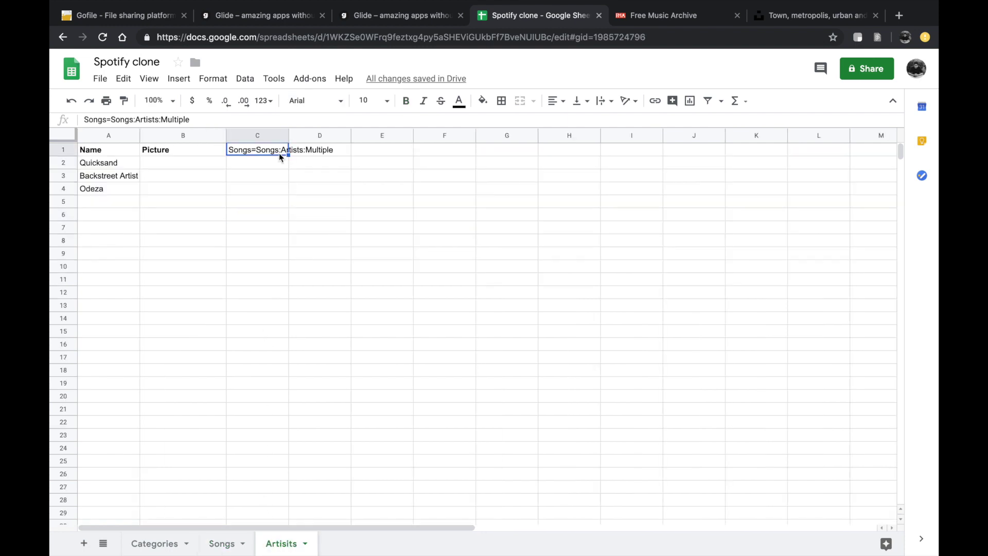
key(super+b)
double_click(257, 150)
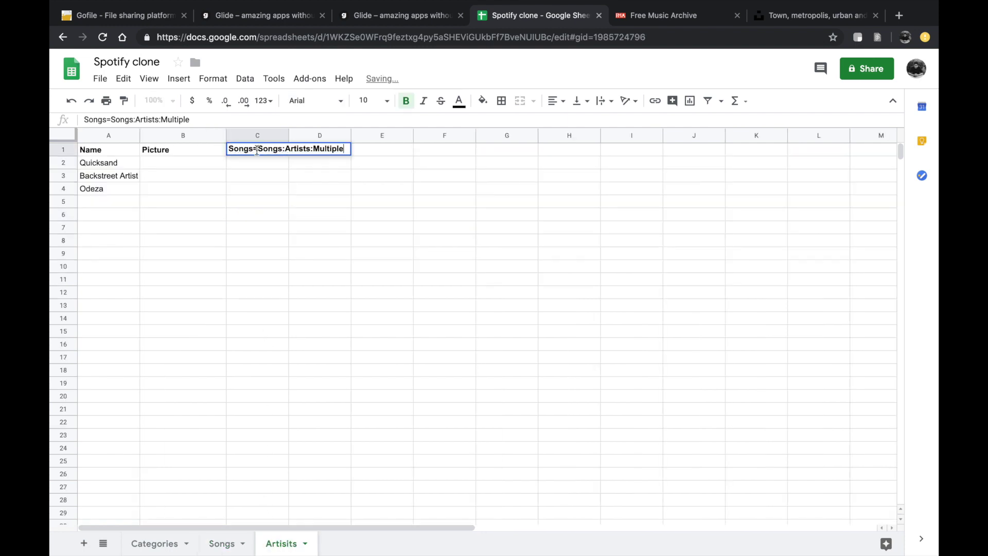
double_click(301, 148)
key(Right)
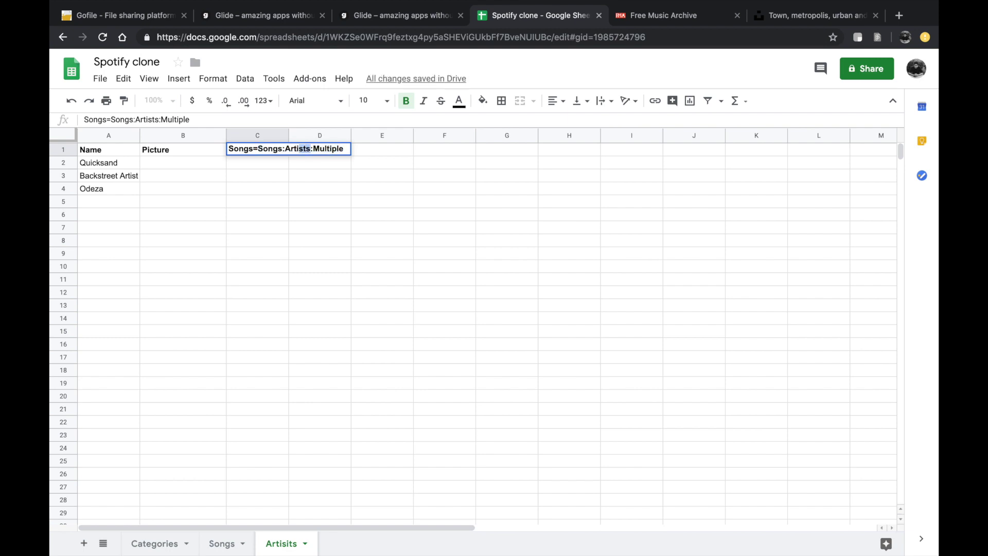
drag(295, 148, 284, 148)
key(super+b)
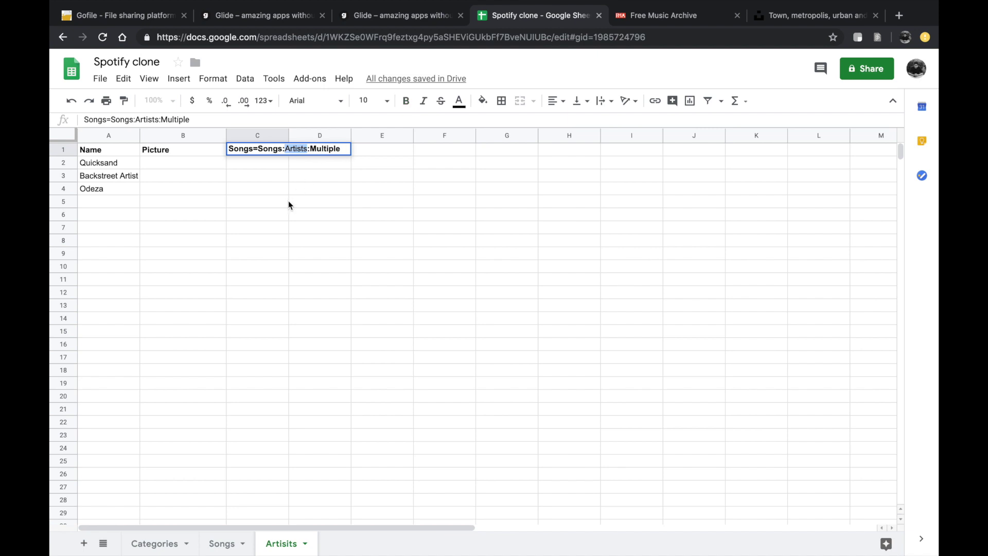
key(super+b)
Step: Widen column C of the Artisits sheet to fit its relation header
click(308, 188)
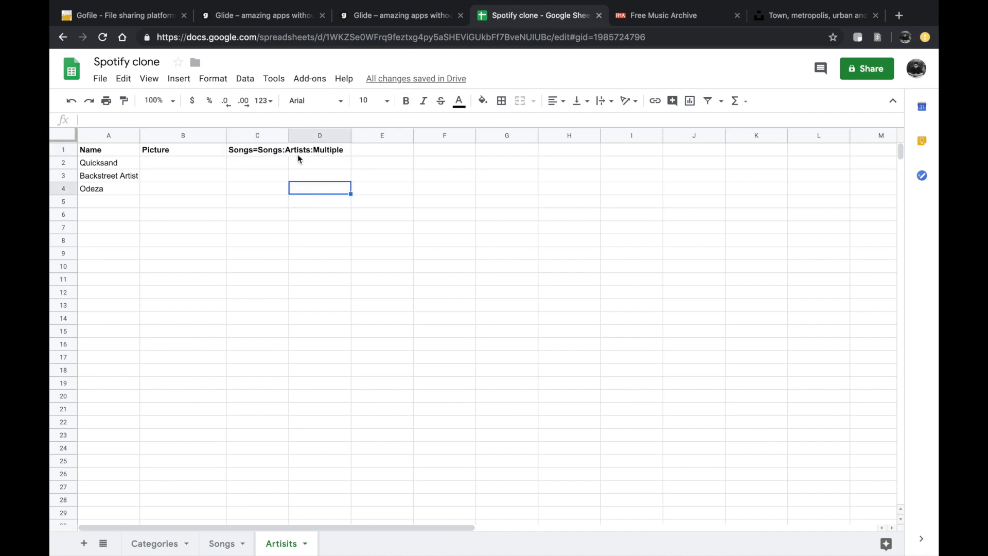
drag(288, 134, 354, 133)
click(294, 216)
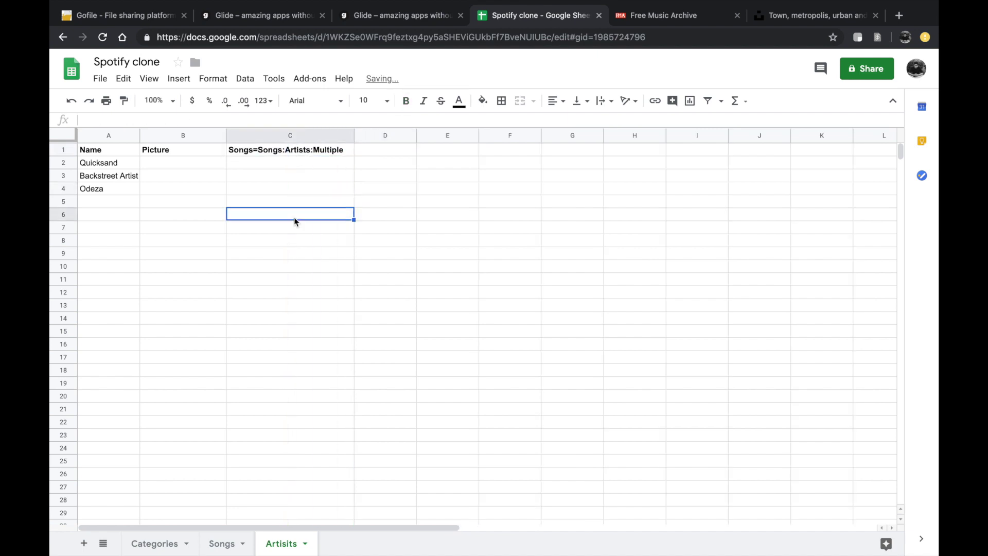
Step: Switch to the Glide editor, reload the sheet and accept automatic components for the new columns
click(394, 20)
click(148, 338)
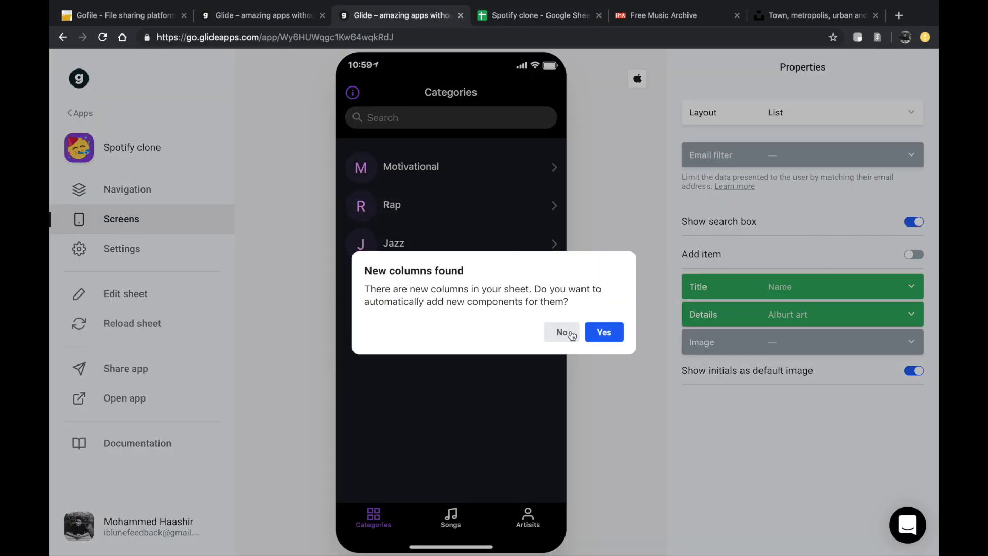
click(612, 332)
Step: Open the Motivational category's detail screen and review the settings of its Songs list reference
click(424, 173)
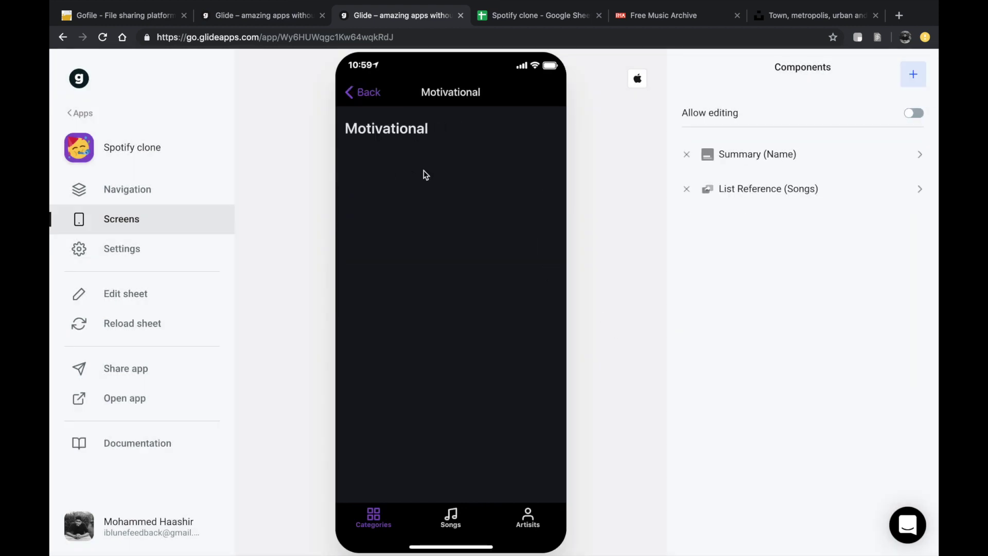
click(792, 190)
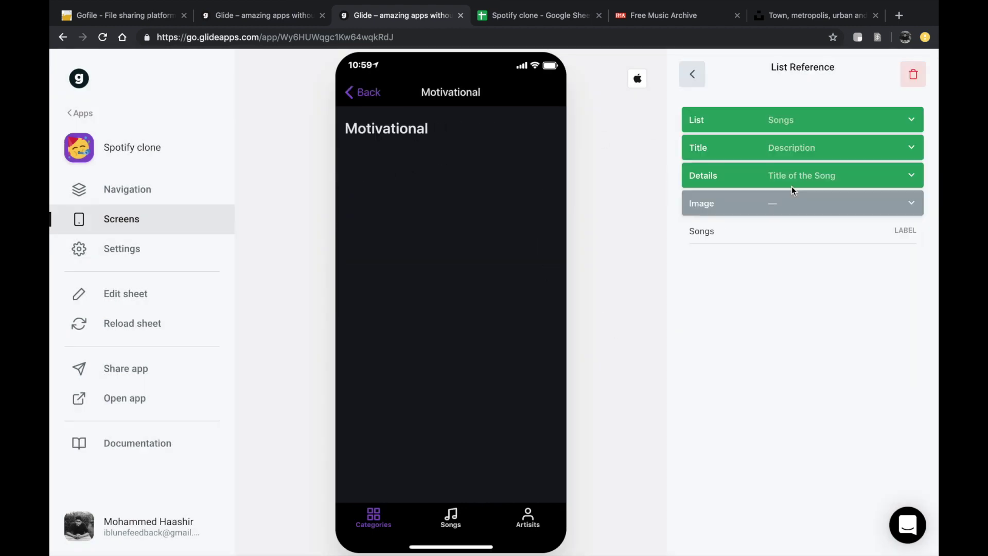
click(785, 128)
click(766, 264)
click(704, 76)
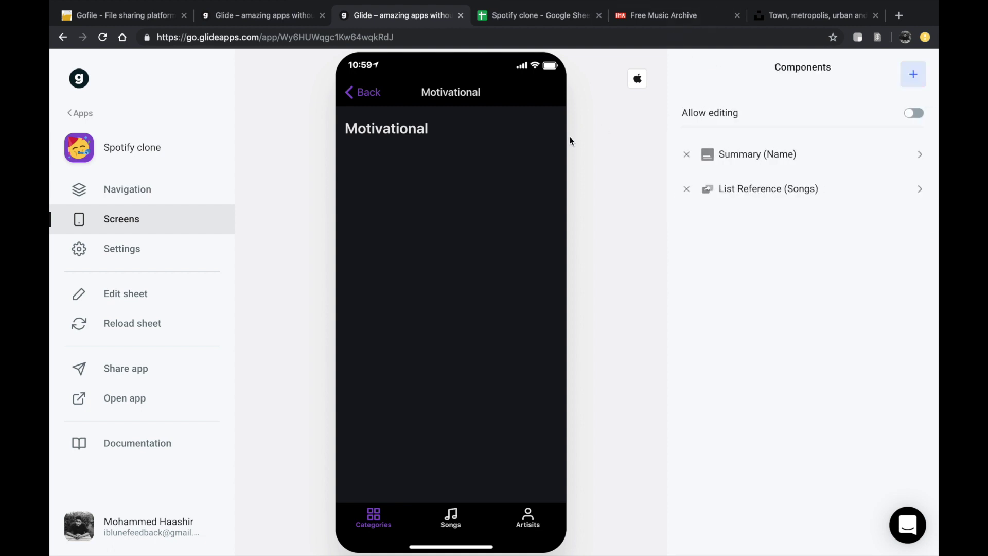
Step: Switch to the Google Sheet and compare the Categories sheet's relation header with the Songs sheet
click(517, 15)
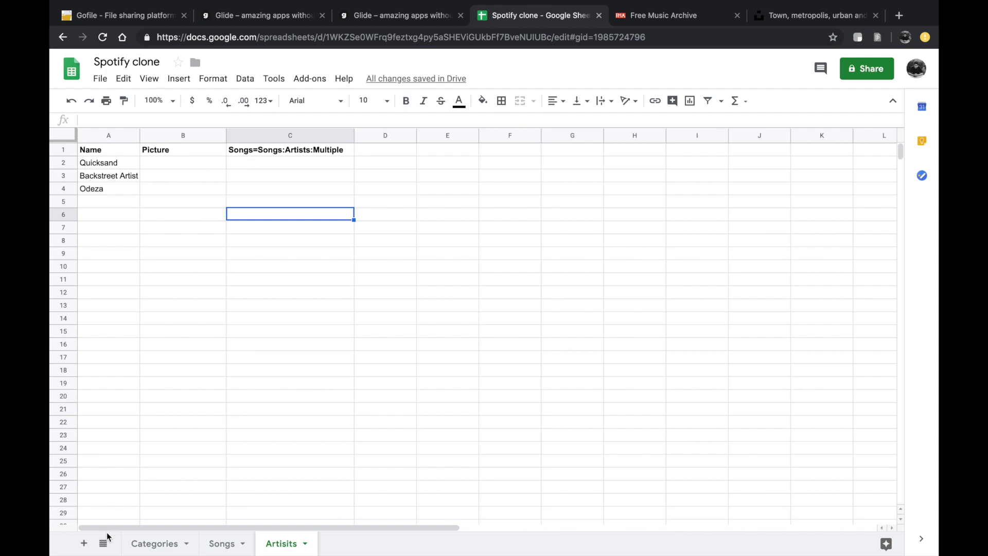
click(154, 544)
click(258, 216)
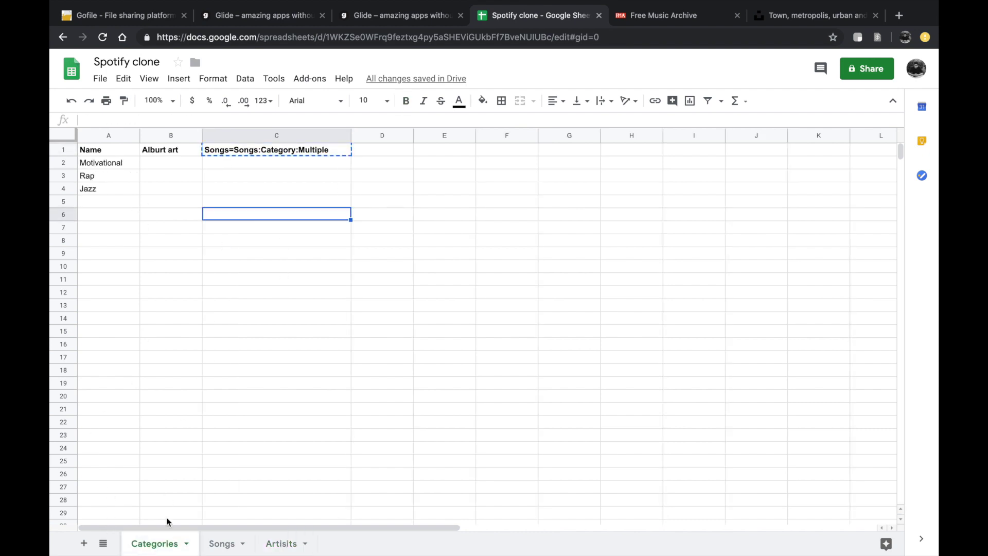
click(227, 542)
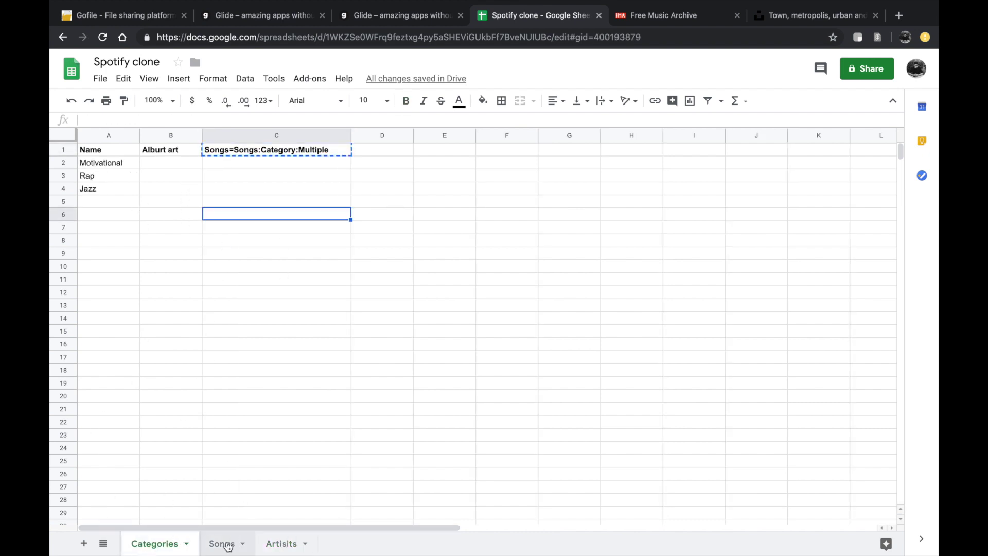
click(221, 235)
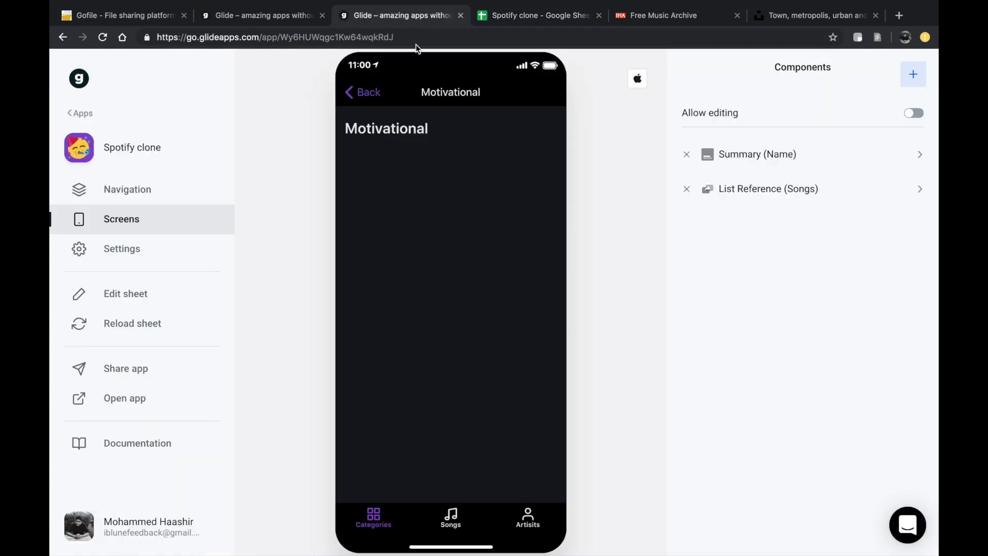
Step: Switch back to the Glide editor and preview the detail screens of the artists Quicksand, Backstreet Artist and Odeza
click(420, 20)
click(547, 523)
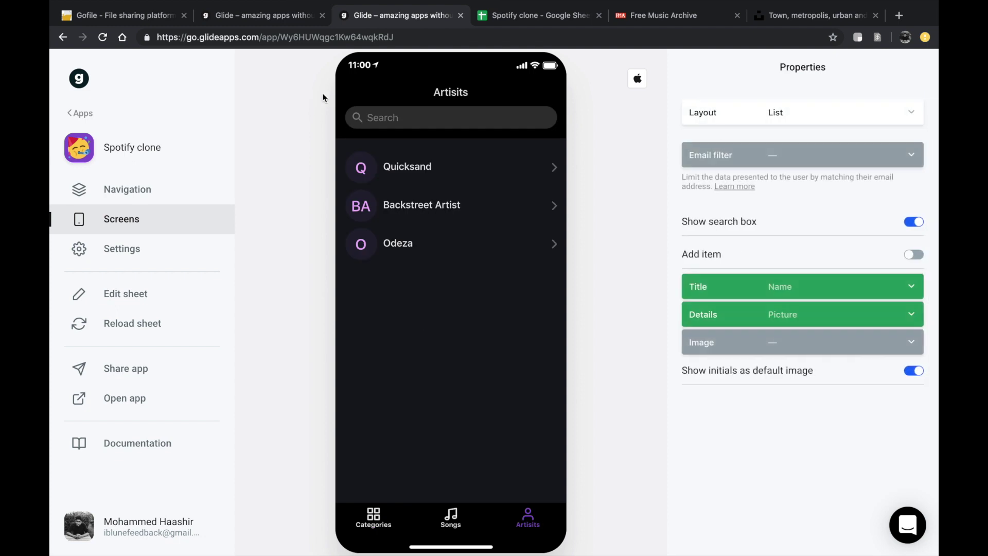
click(409, 170)
click(355, 93)
click(395, 205)
click(356, 98)
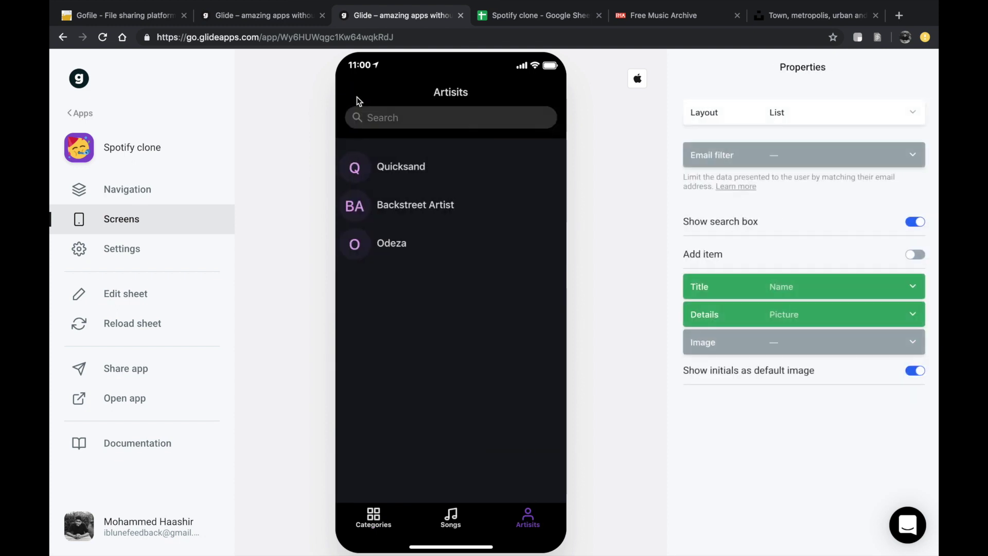
click(410, 247)
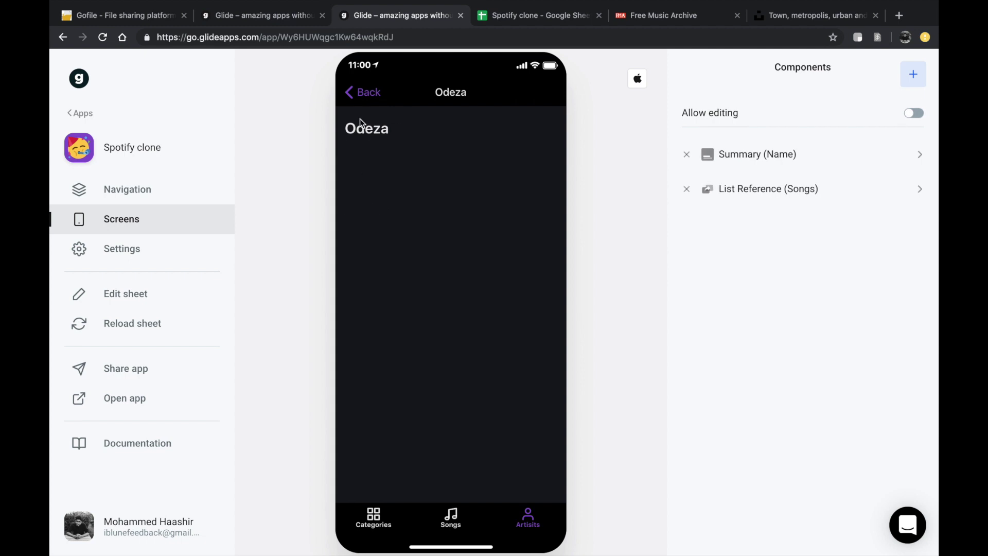
Step: In the artist detail screen's Songs list reference, set the title to Title of the Song and the details to Description
click(836, 192)
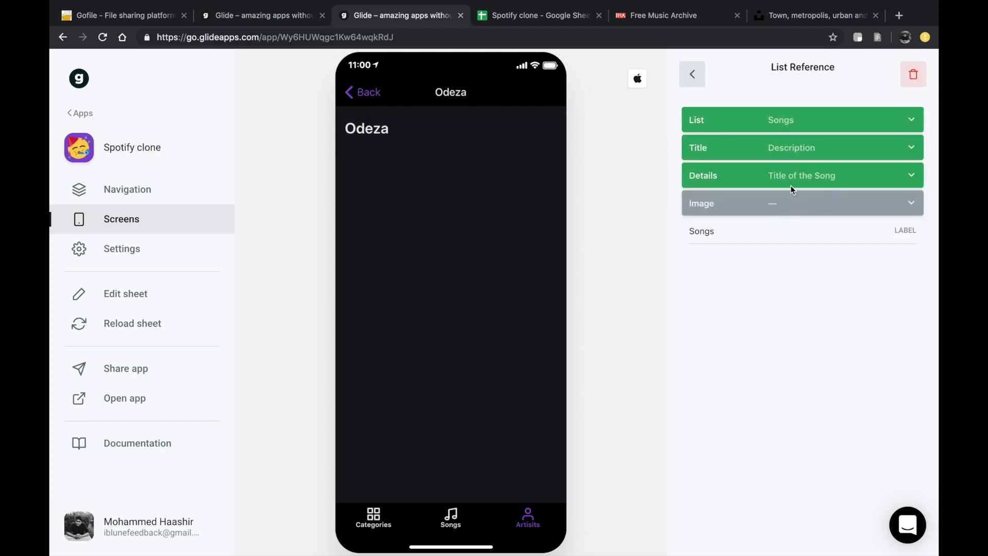
click(782, 119)
click(771, 100)
click(778, 149)
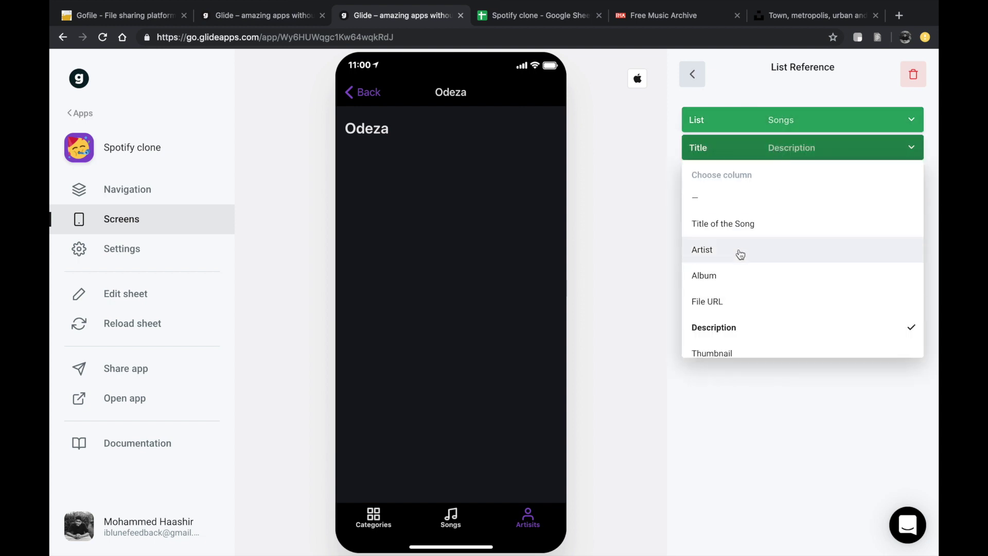
click(742, 223)
click(789, 180)
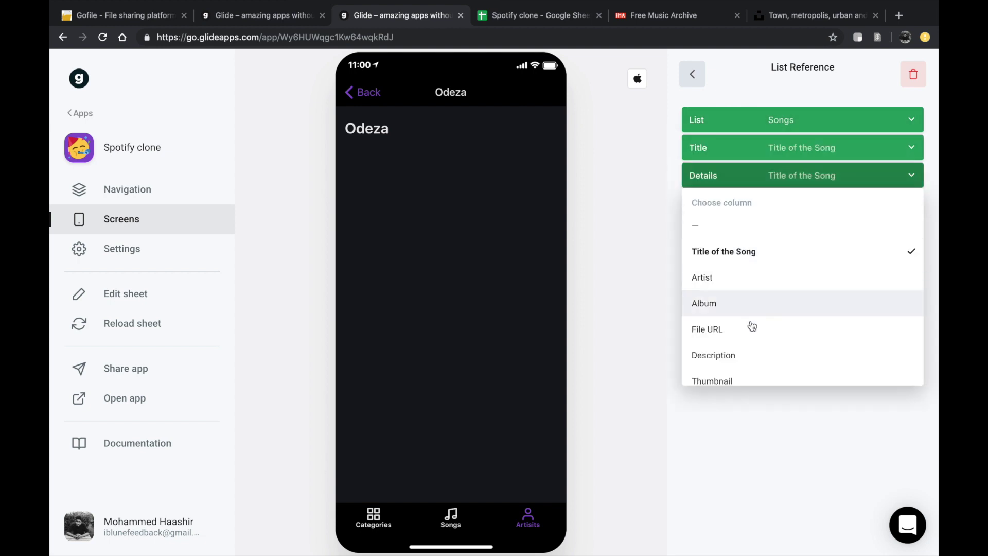
click(738, 361)
click(693, 74)
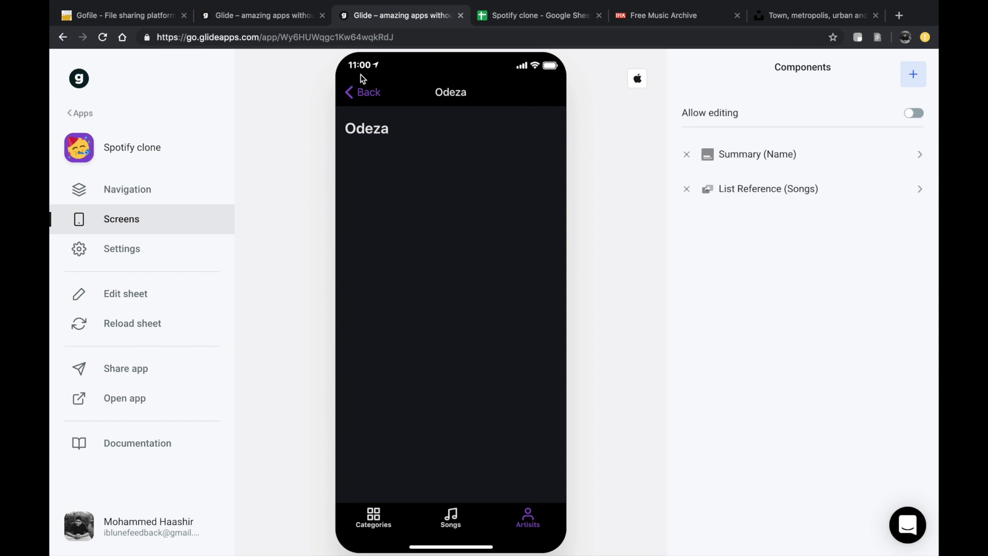
Step: Open the Quicksand artist screen and set its Songs list reference image to Thumbnail
click(361, 92)
click(437, 169)
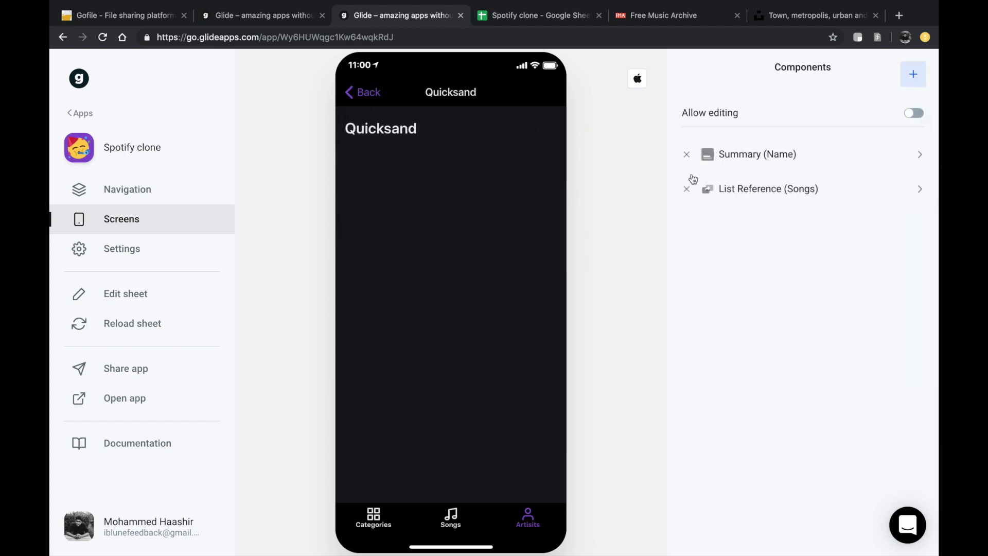
click(730, 187)
click(770, 204)
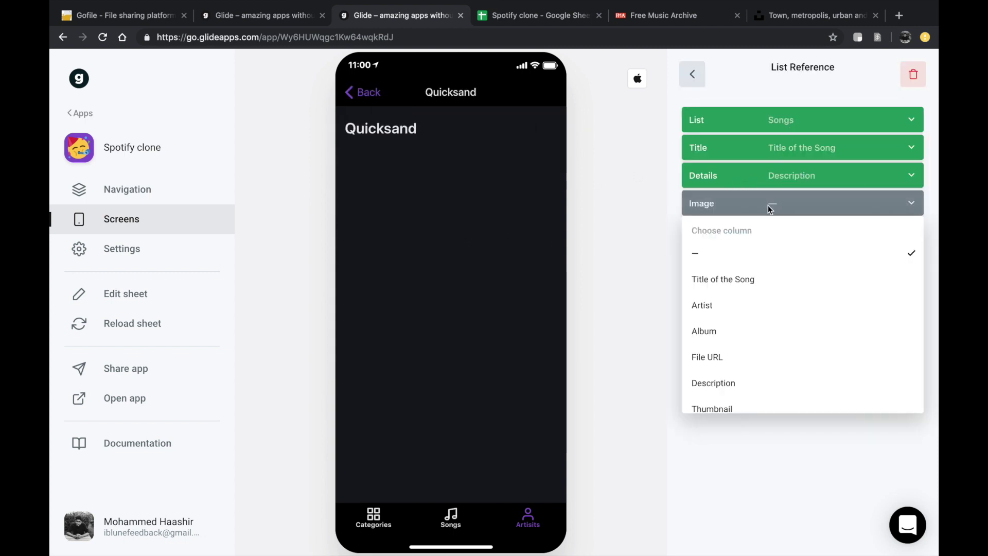
scroll(734, 380, down, 1)
click(716, 371)
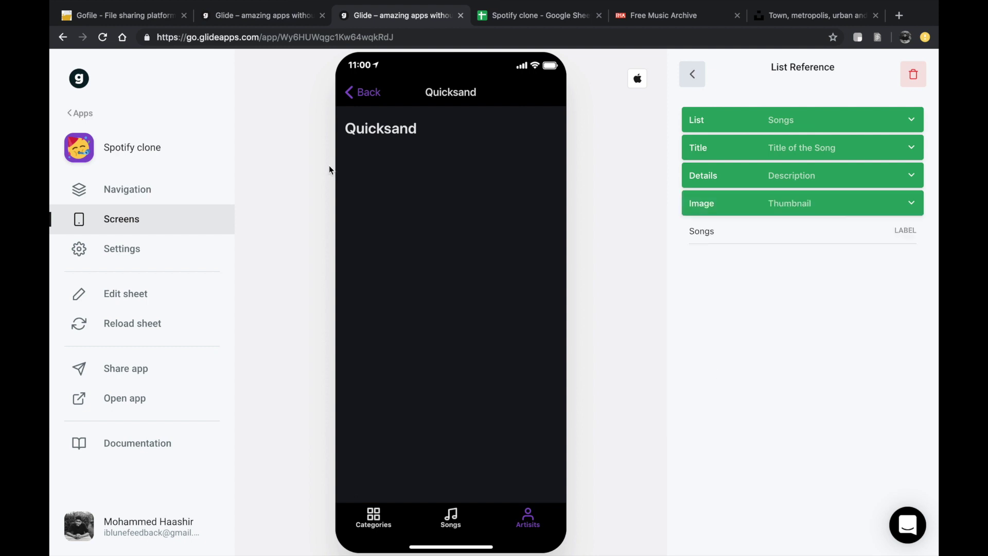
Step: In the Motivational category's Songs list reference, set the title to Title of the Song and the details to Description
click(374, 519)
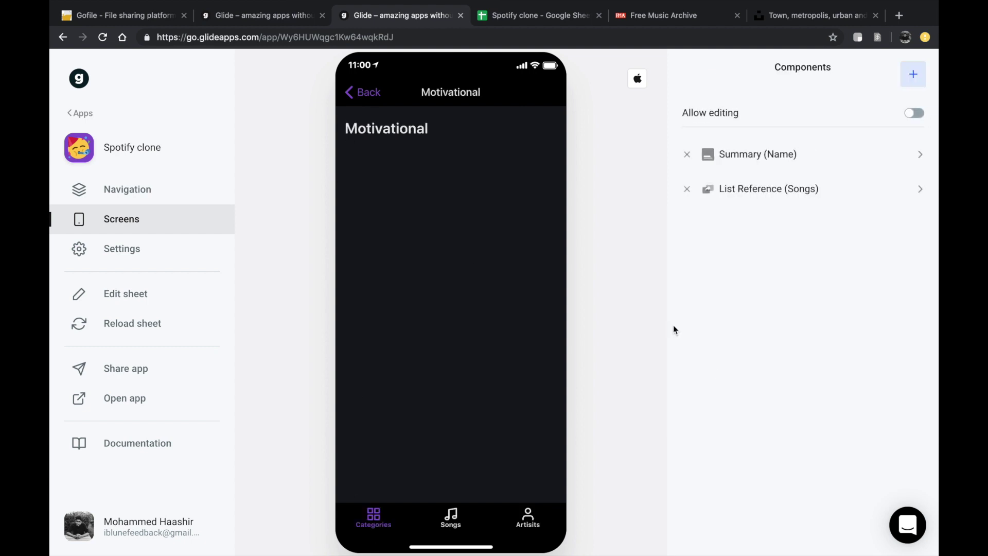
click(789, 164)
click(696, 75)
click(755, 179)
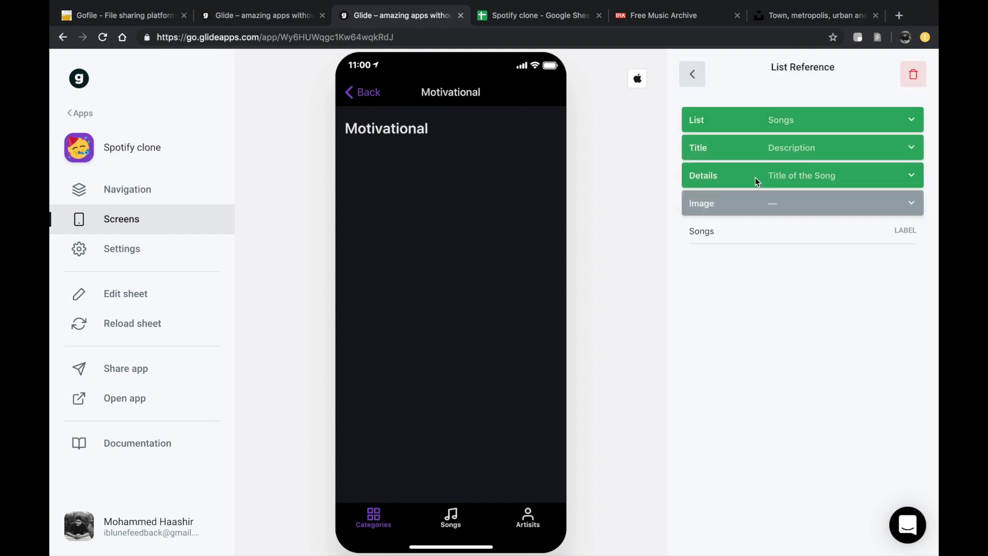
click(783, 143)
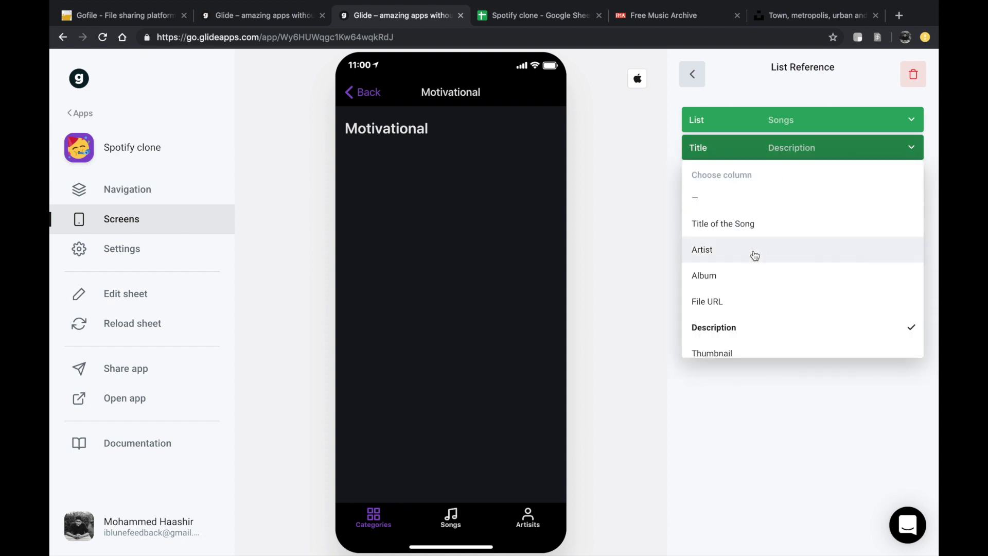
click(724, 224)
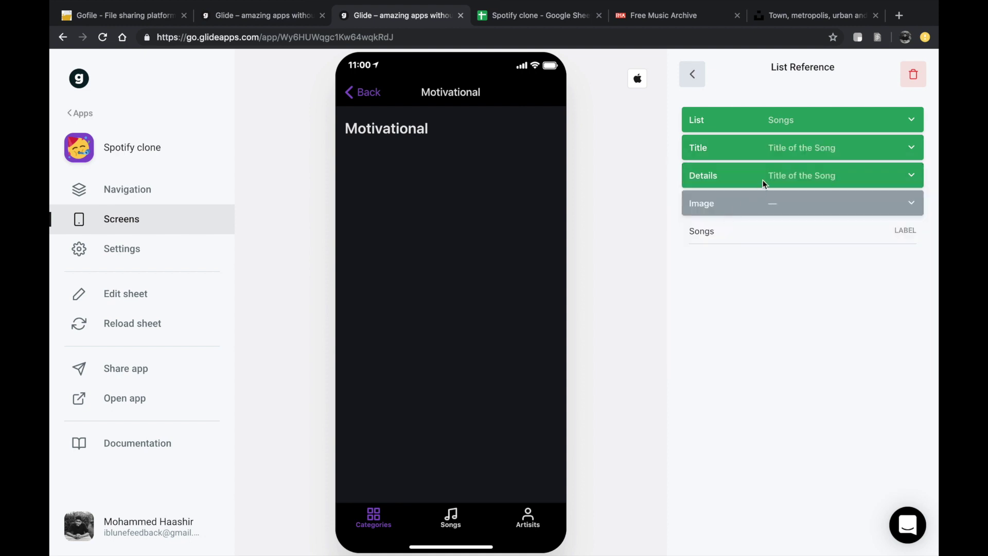
click(764, 180)
click(738, 355)
Step: Set the image of the category's Songs list reference to Thumbnail and return to the component list
click(765, 200)
scroll(705, 397, down, 2)
click(727, 376)
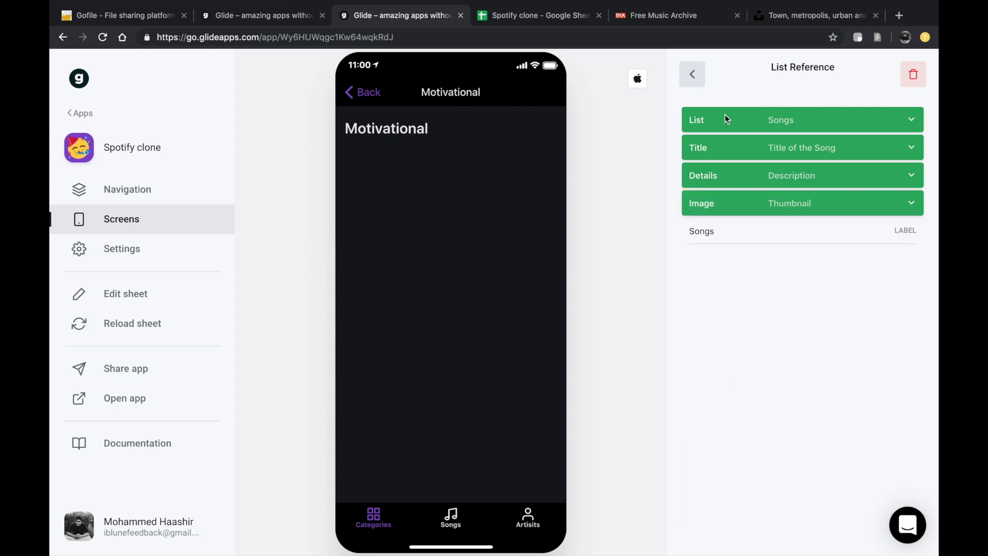
click(703, 84)
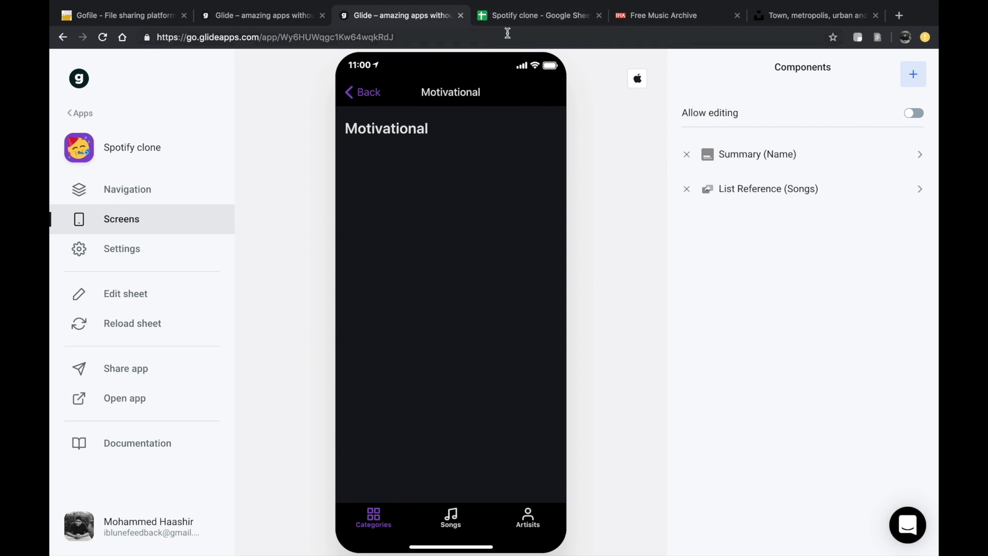
Step: Switch to the Google Sheet and enter Motivational in cell C2 of the Categories sheet, under the Songs relation header
click(538, 17)
click(215, 415)
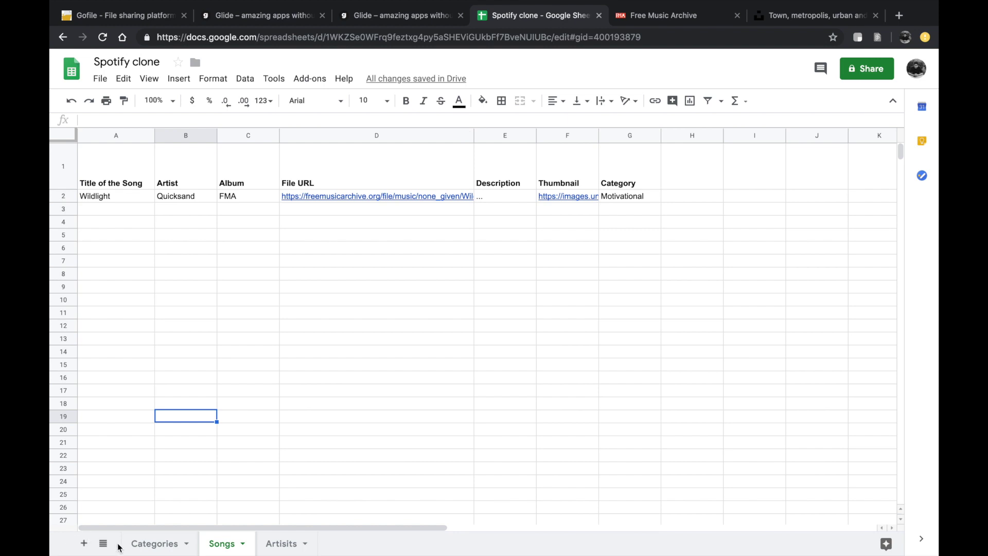
click(150, 544)
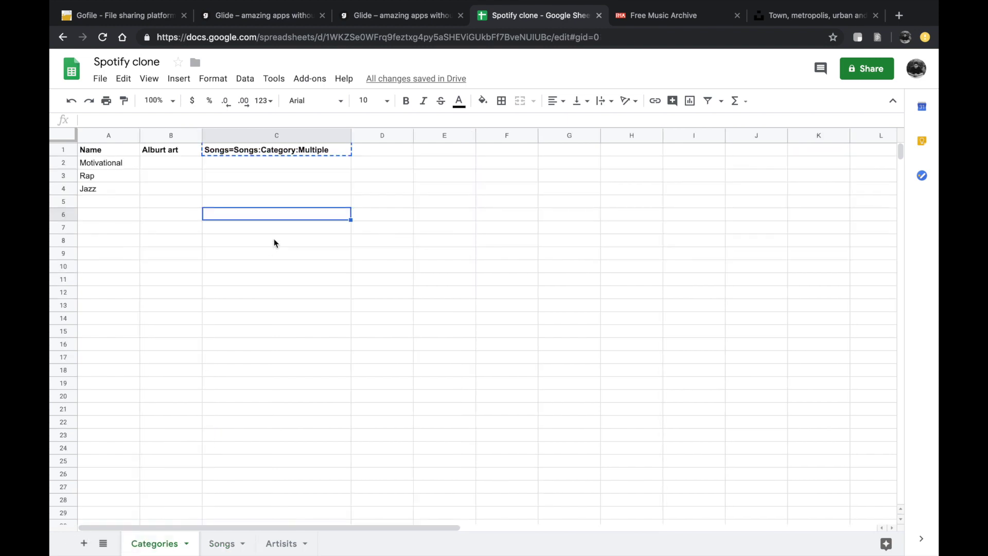
double_click(157, 162)
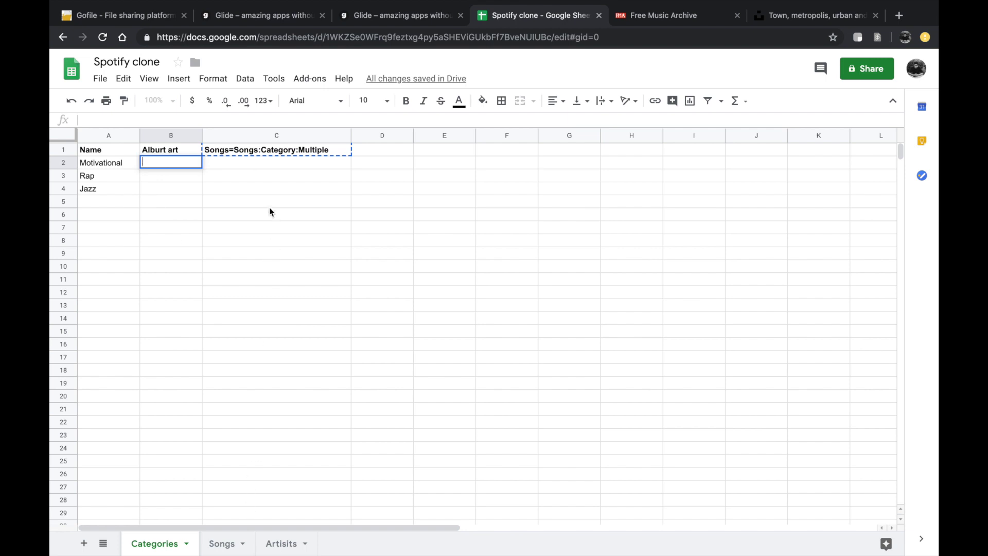
click(270, 148)
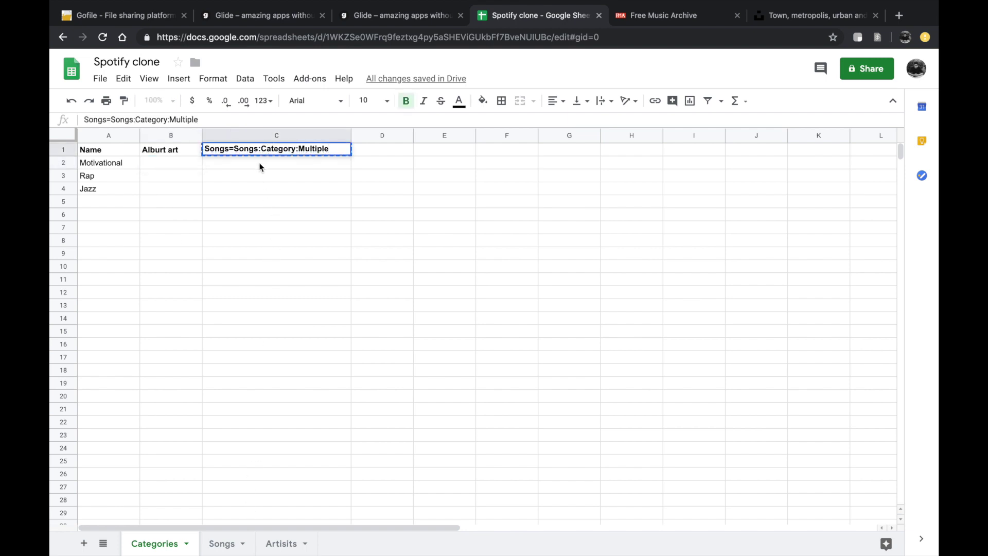
click(260, 161)
text(Mo)
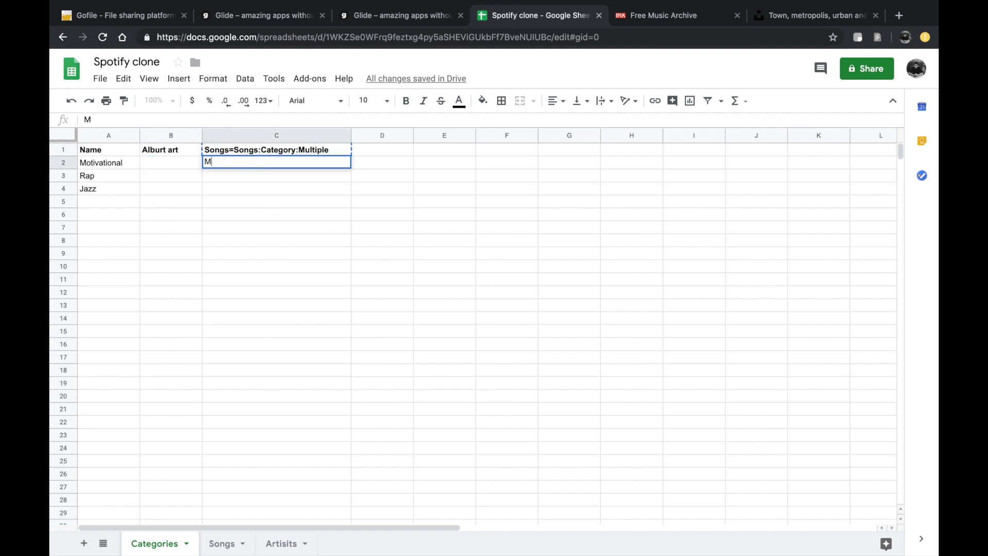
key(BackSpace)
key(BackSpace)
text(Motivational)
key(Return)
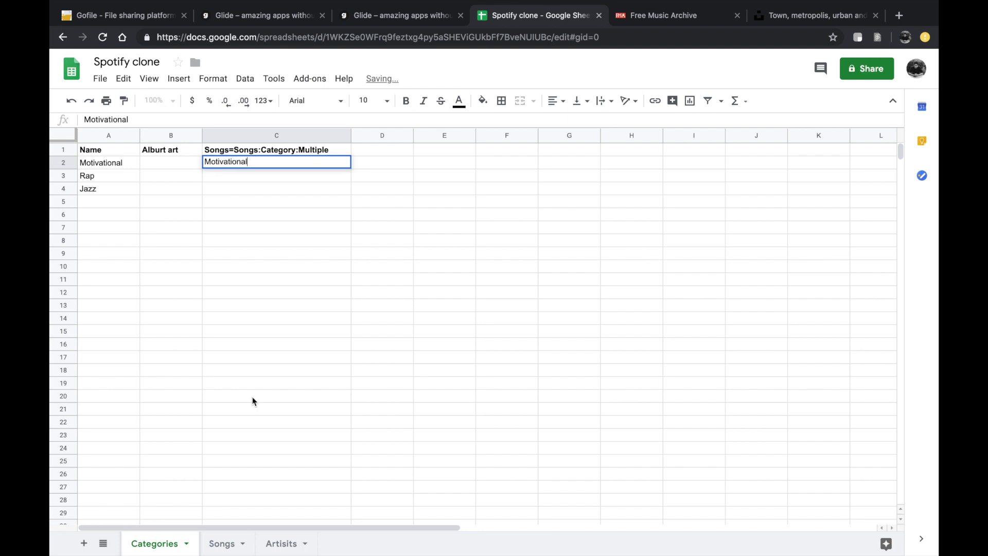
Step: Enter Quicksand in cell C2 of the Artisits sheet, under the Songs relation header
click(282, 544)
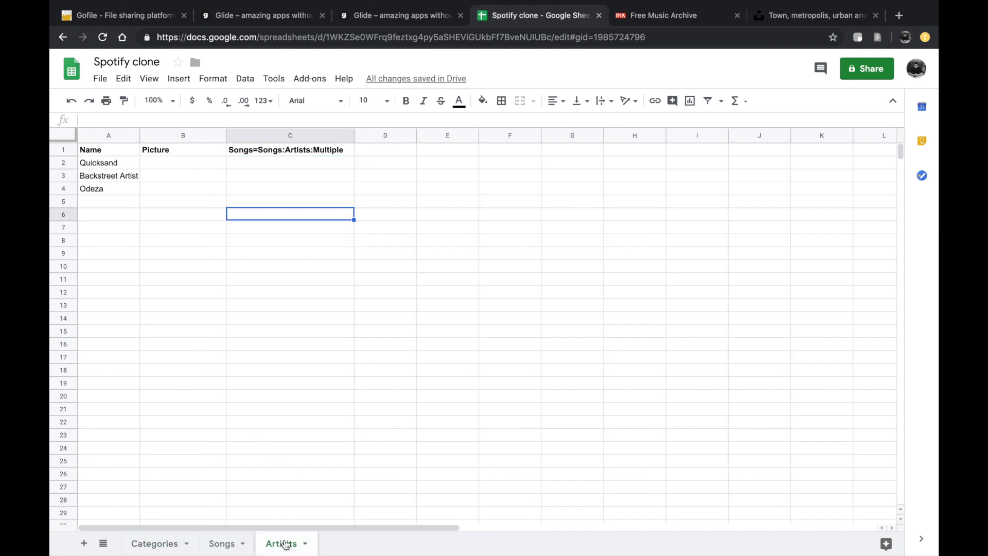
click(246, 167)
text(Quicksand)
click(289, 188)
Step: Switch to the Glide editor, reload the sheet and check the Motivational category's song list
click(419, 15)
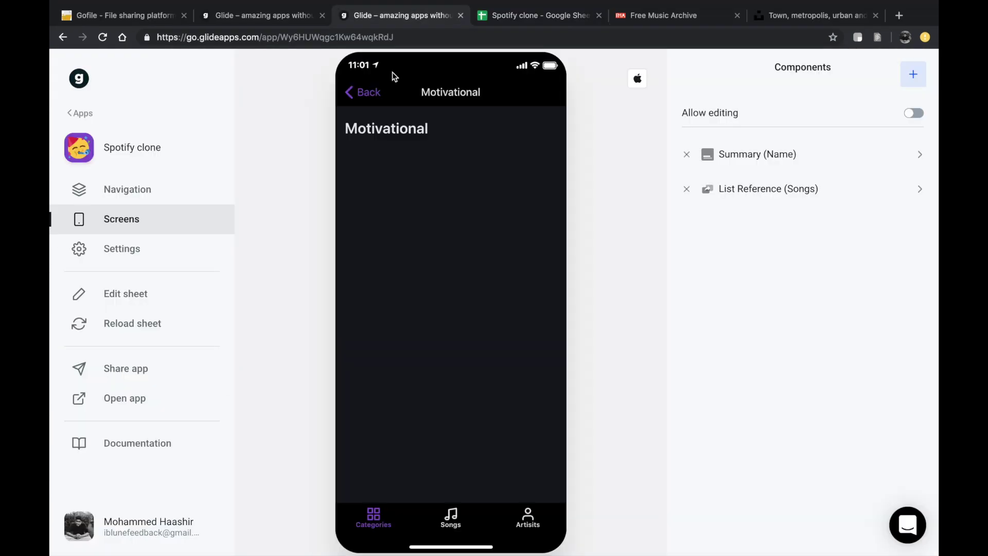
click(143, 328)
click(361, 97)
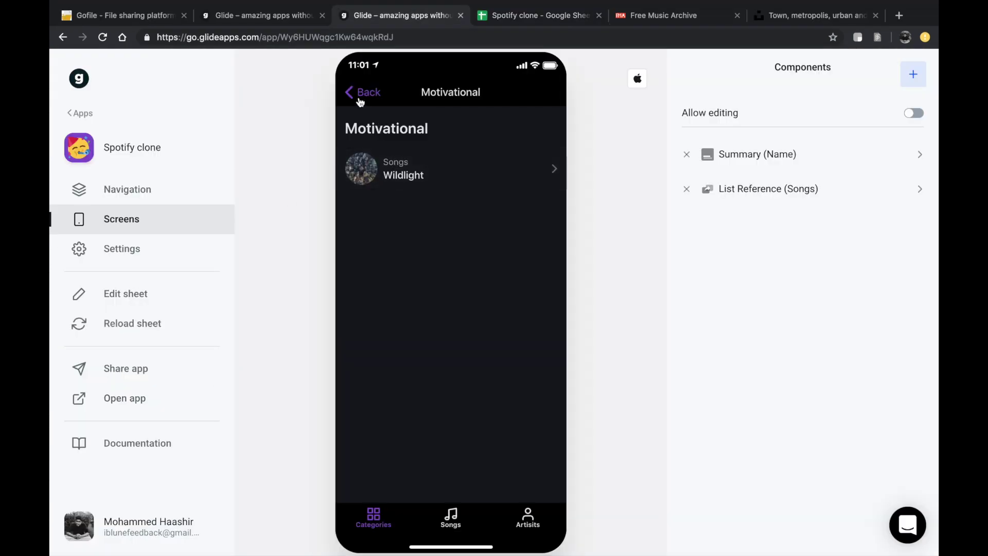
Step: Switch to the Google Sheet and replace the entry in cell C2 of the Artisits sheet with the formula =A2
click(505, 23)
click(256, 216)
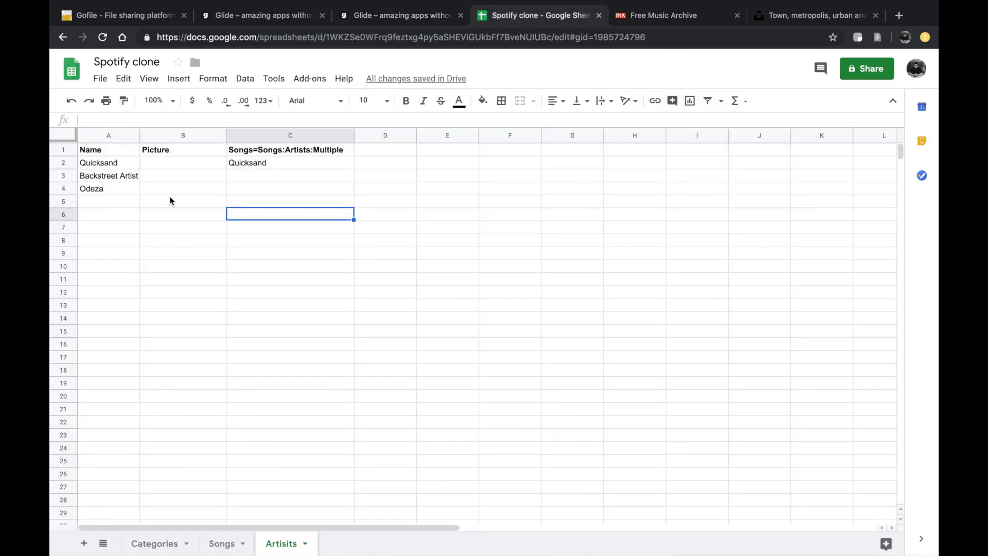
click(264, 161)
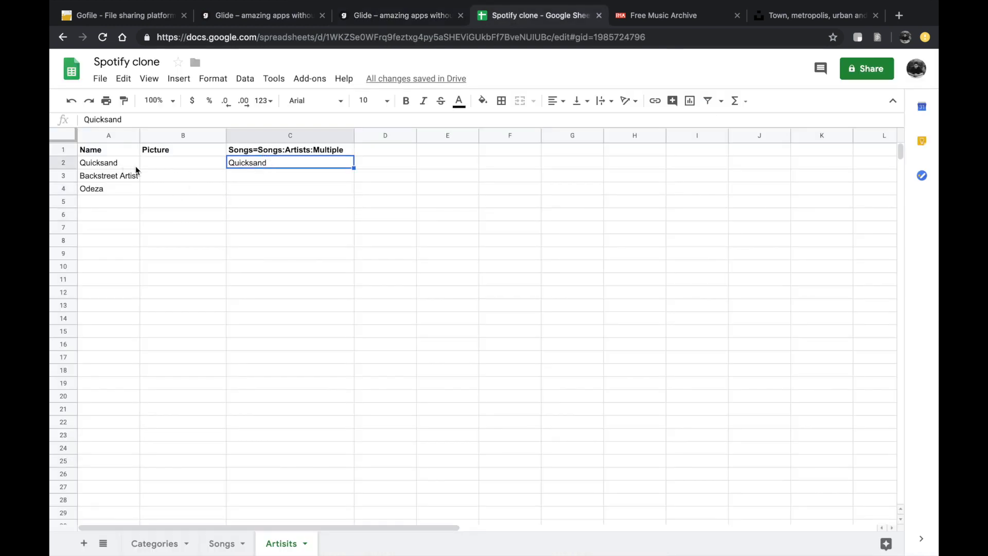
double_click(256, 161)
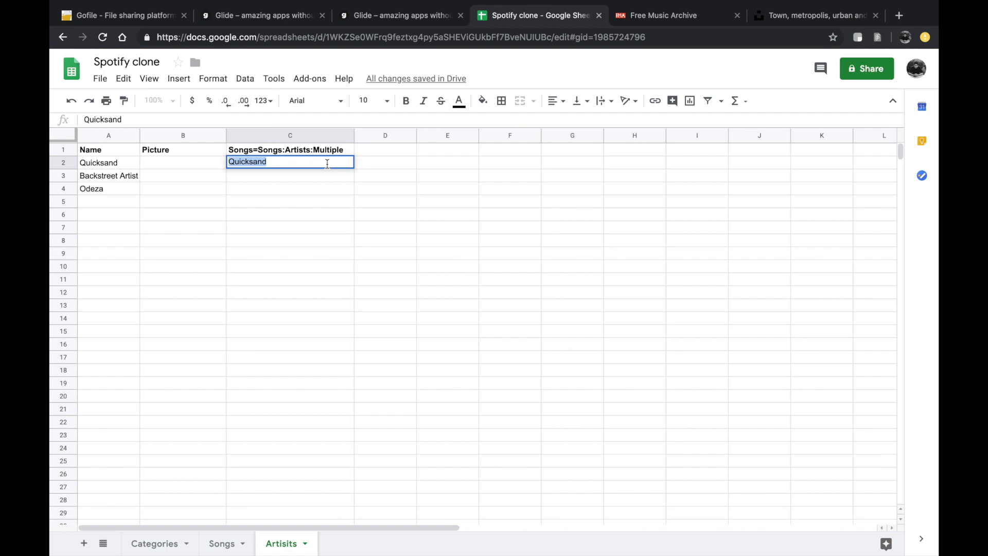
text(=A)
key(BackSpace)
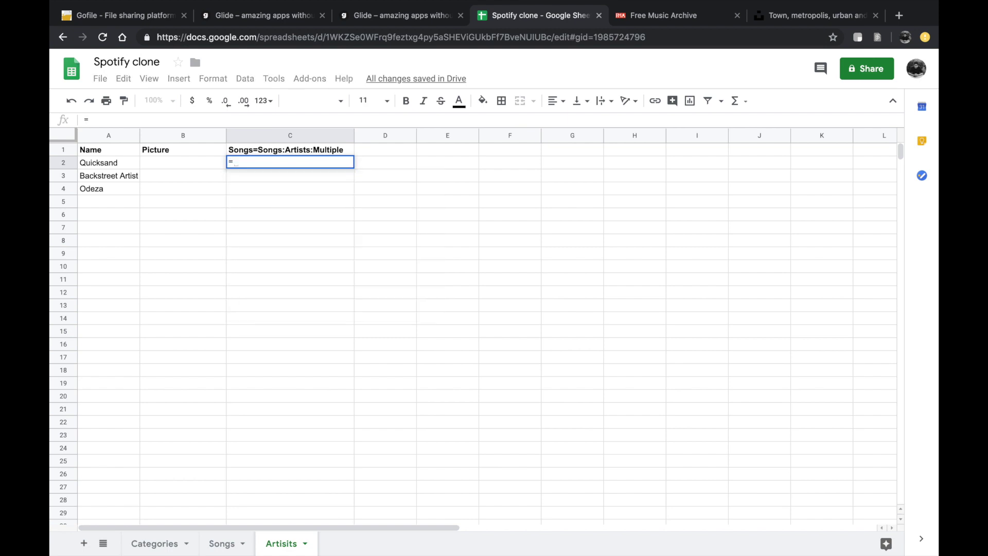
text(A2)
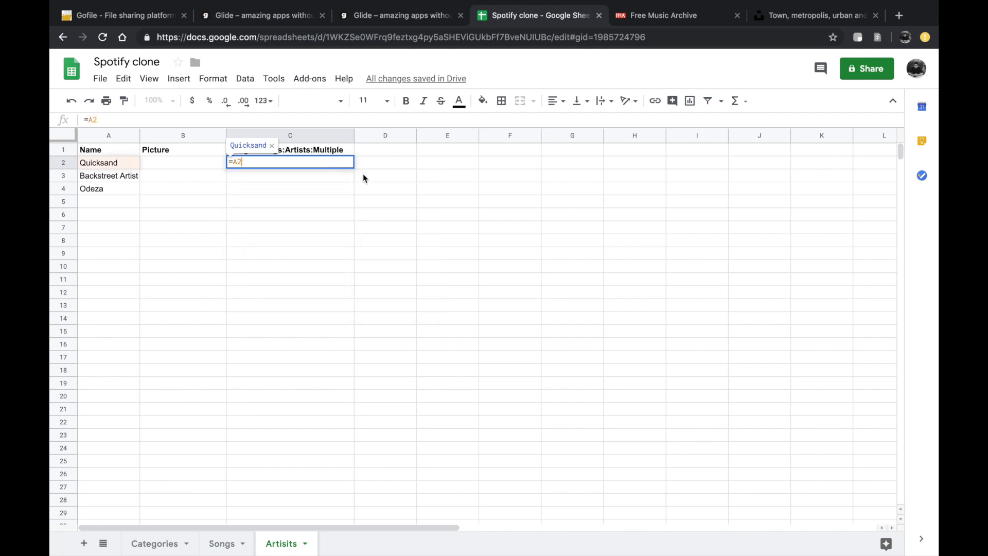
key(Return)
click(282, 227)
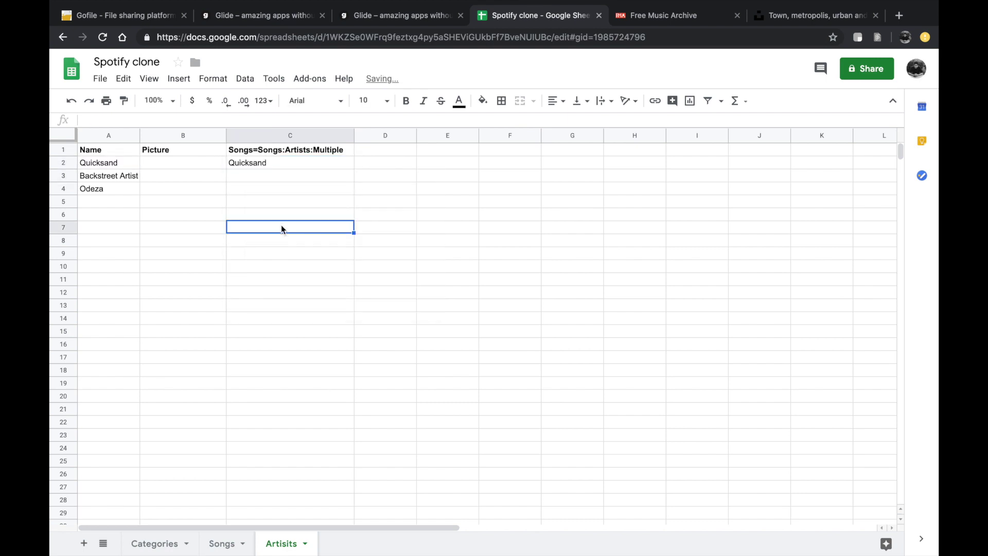
Step: Inspect the formula in cell C2 of the Artisits sheet against the artist name in A2
click(125, 167)
click(276, 163)
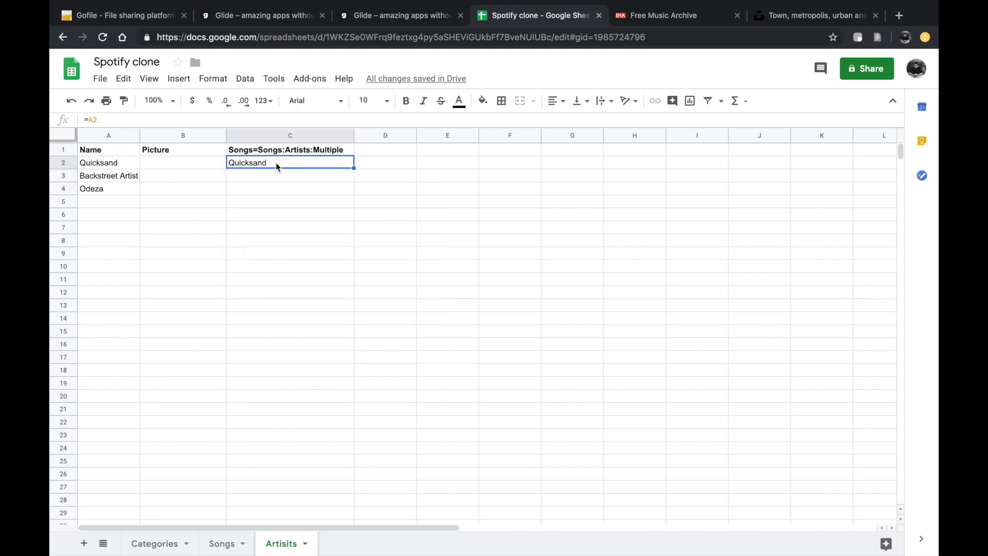
double_click(276, 163)
click(286, 227)
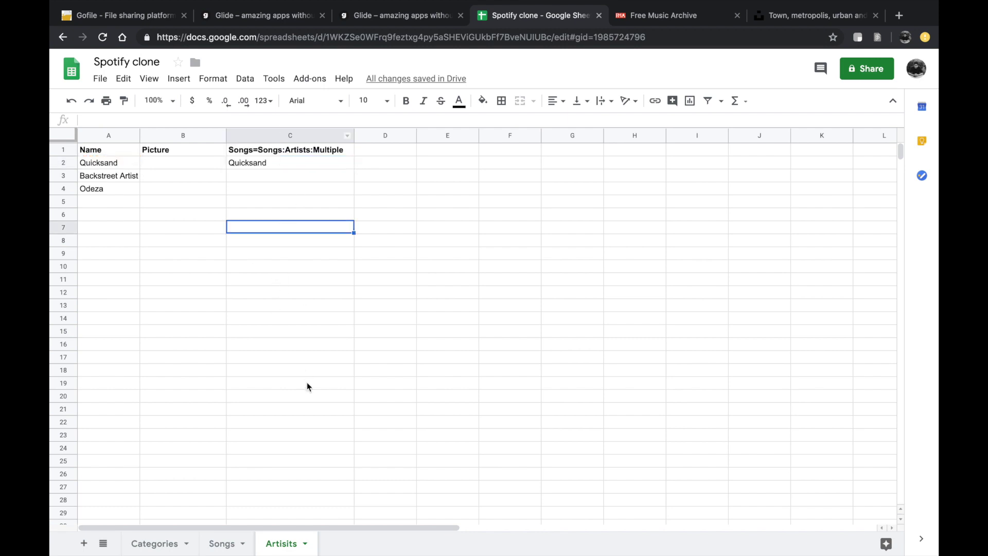
double_click(267, 162)
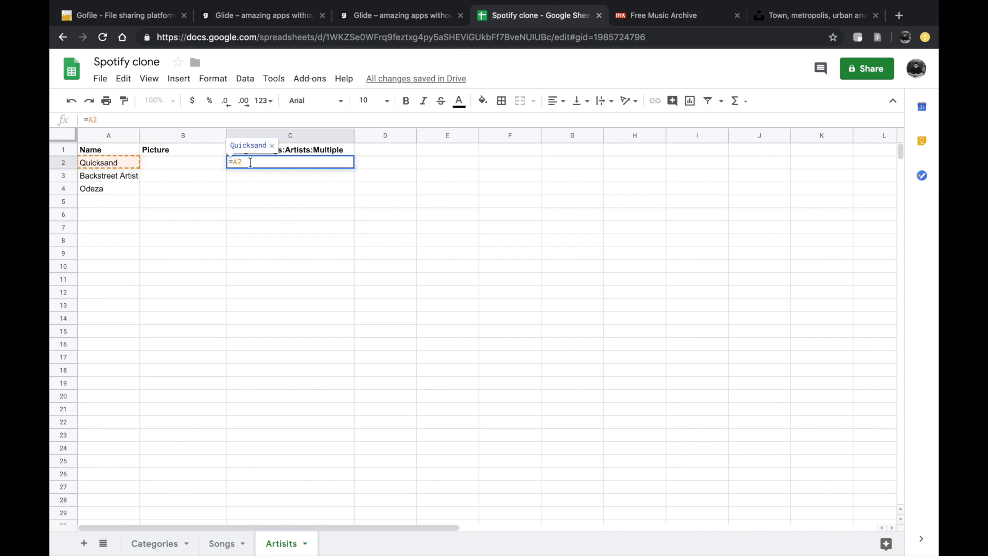
key(Return)
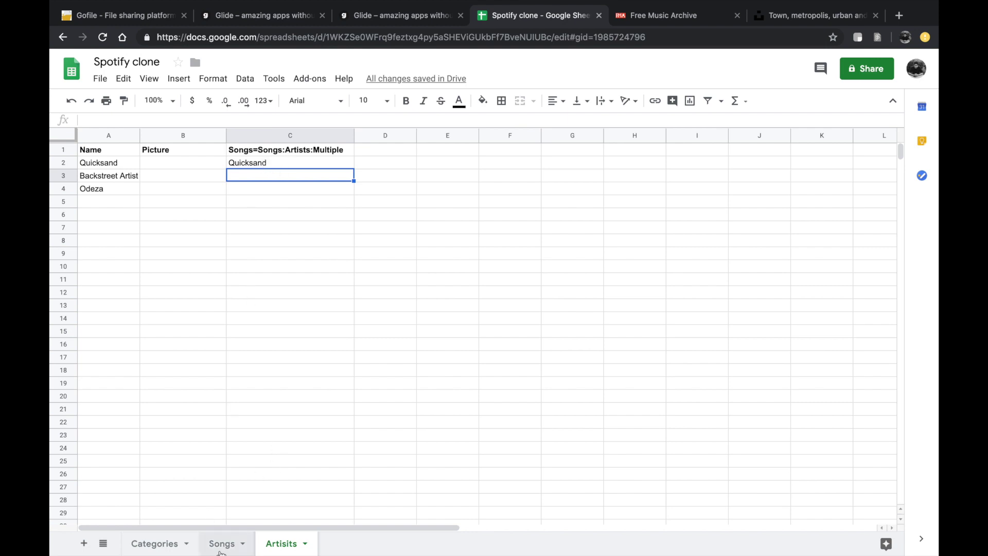
Step: Compare the Artist column of the Songs sheet with the relation value in C2 of the Artisits sheet
click(220, 550)
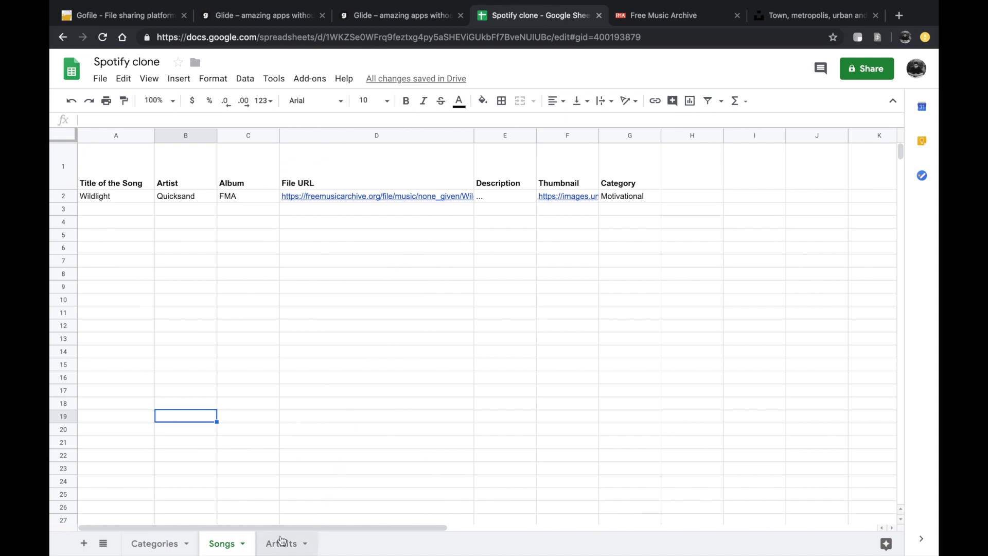
click(282, 541)
click(223, 547)
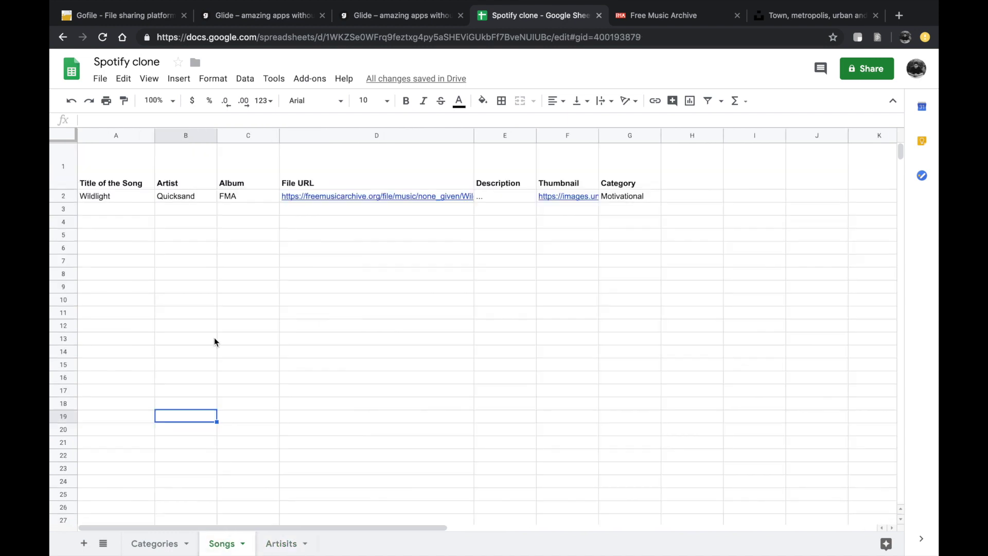
click(170, 181)
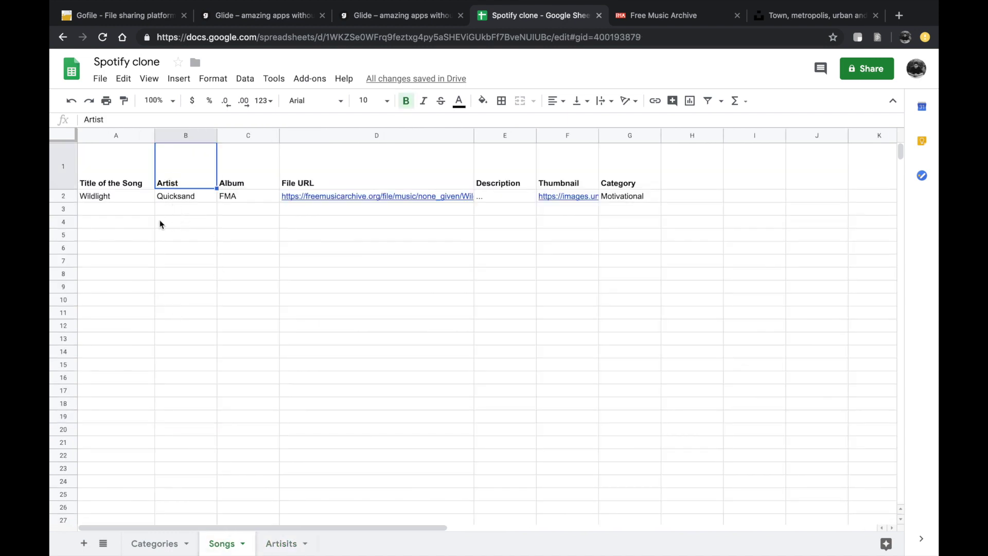
click(171, 198)
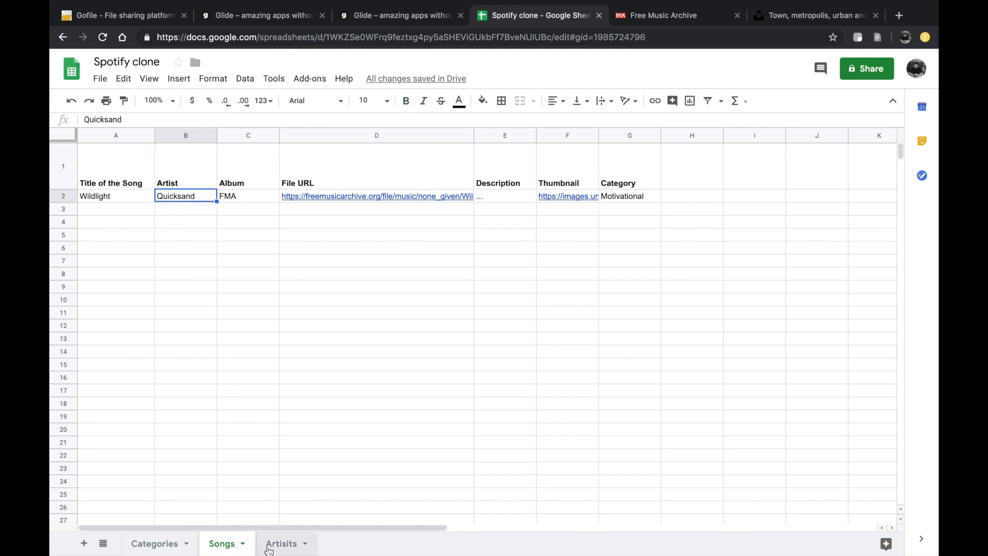
click(268, 544)
click(253, 166)
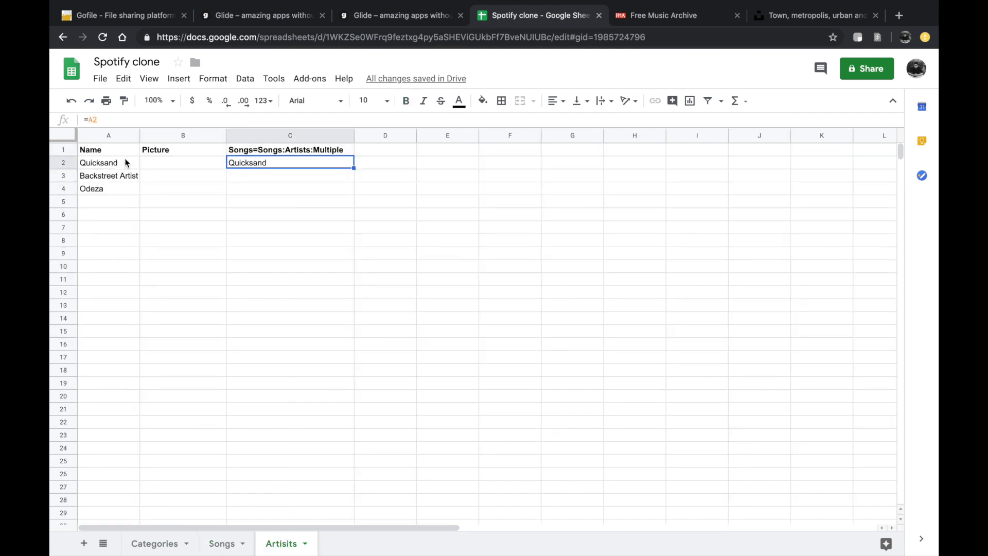
click(223, 544)
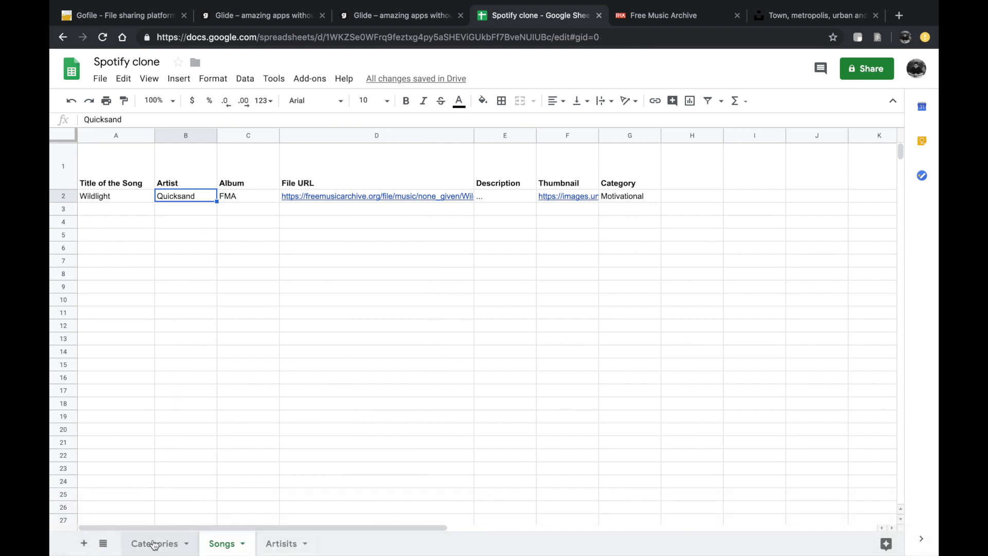
Step: Enter the formulas =A3 in C3 and =A4 in C4 of the Categories sheet for the Rap and Jazz relations
click(152, 541)
double_click(242, 174)
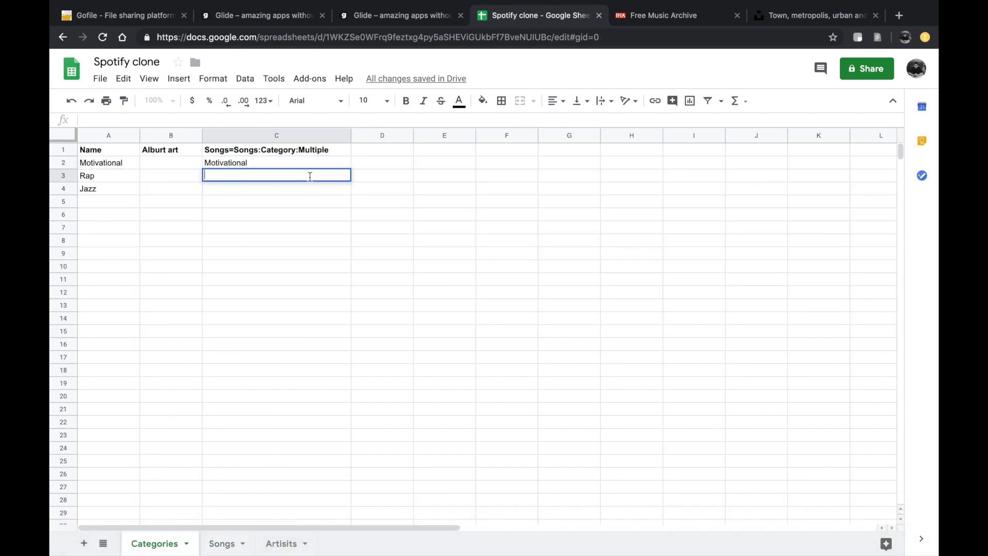
text(Rap)
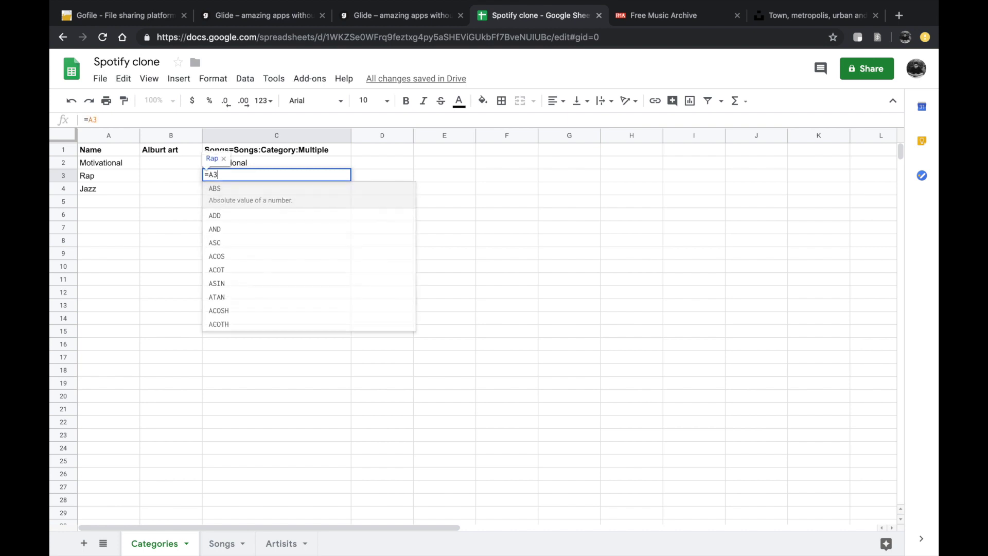
key(Return)
text(=)
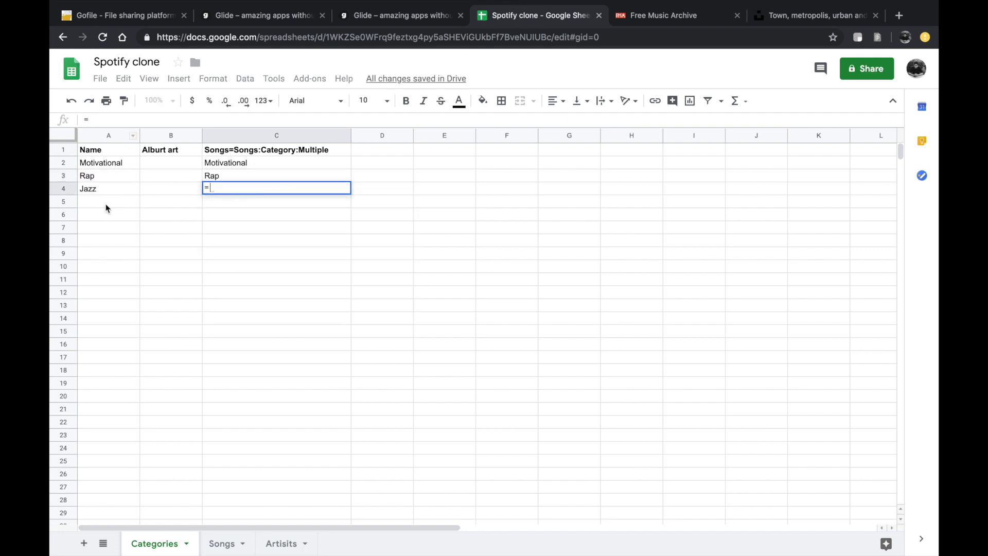
click(132, 193)
key(Return)
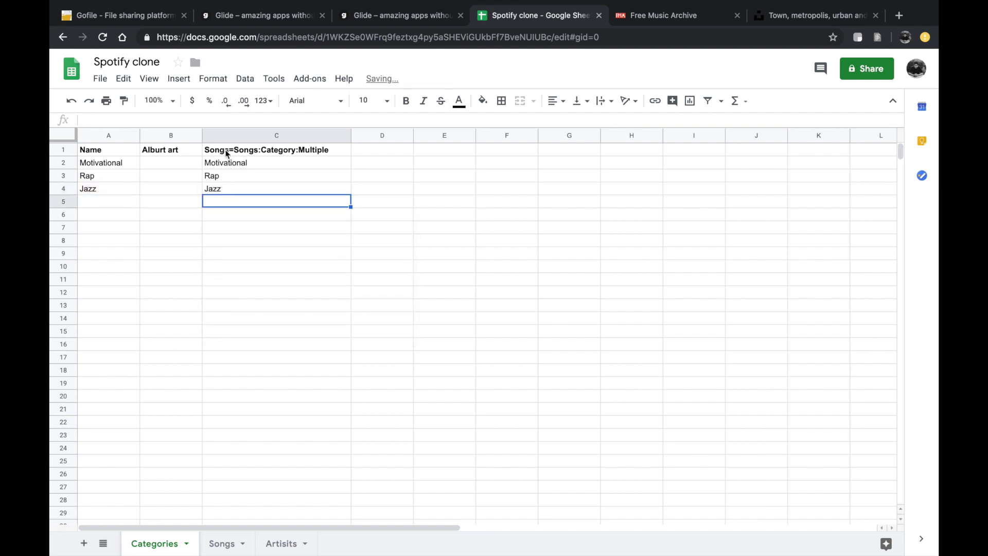
Step: Replace the entry in cell C2 of the Categories sheet with the formula =A2
click(228, 165)
key(BackSpace)
text(=)
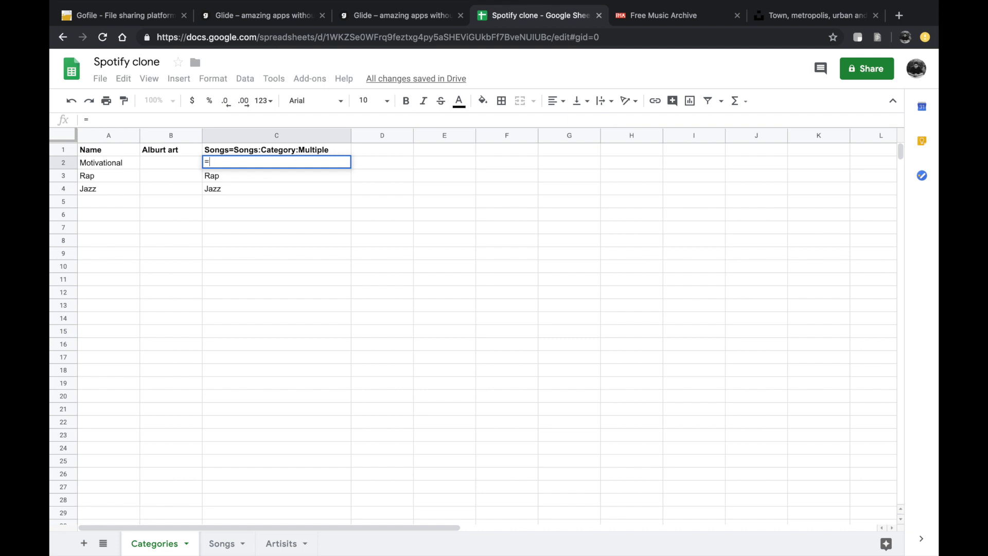
click(103, 163)
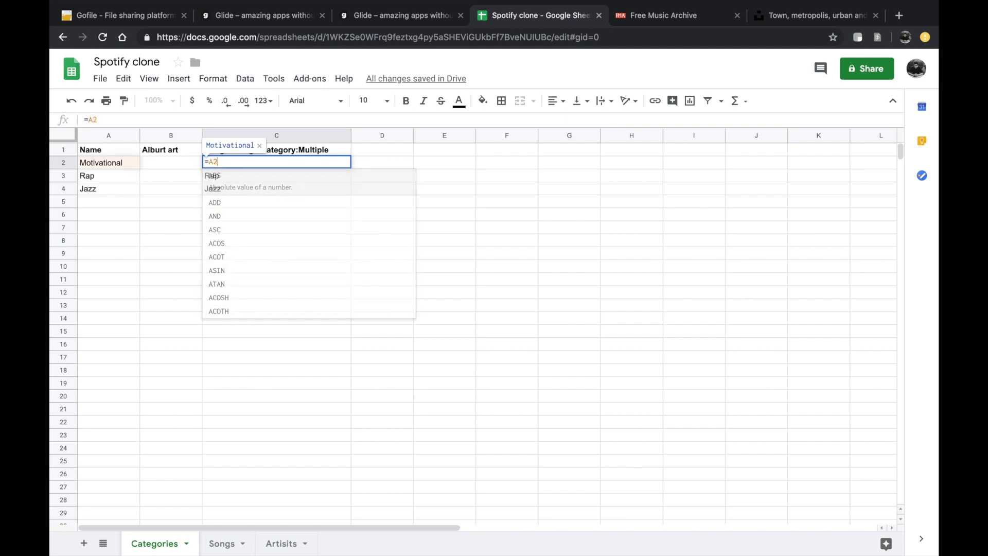
key(Return)
click(317, 204)
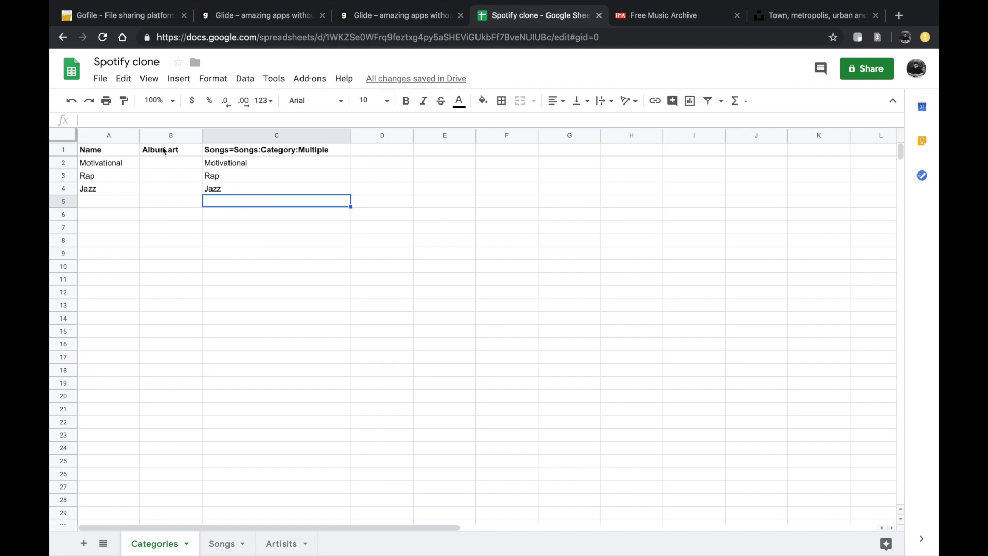
Step: Test the relation formula by renaming the category in A2 to Motivationals and undoing the rename
double_click(95, 166)
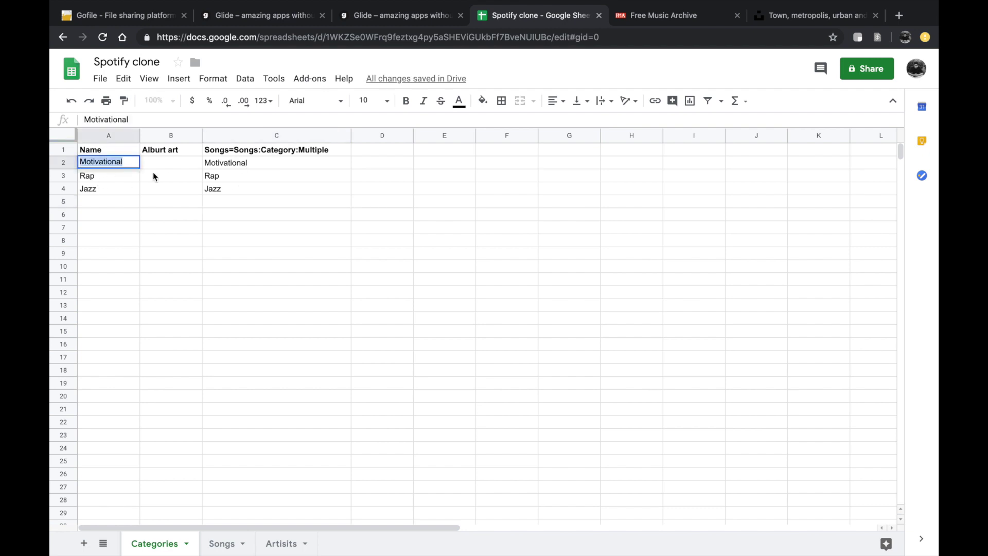
text(s)
click(169, 226)
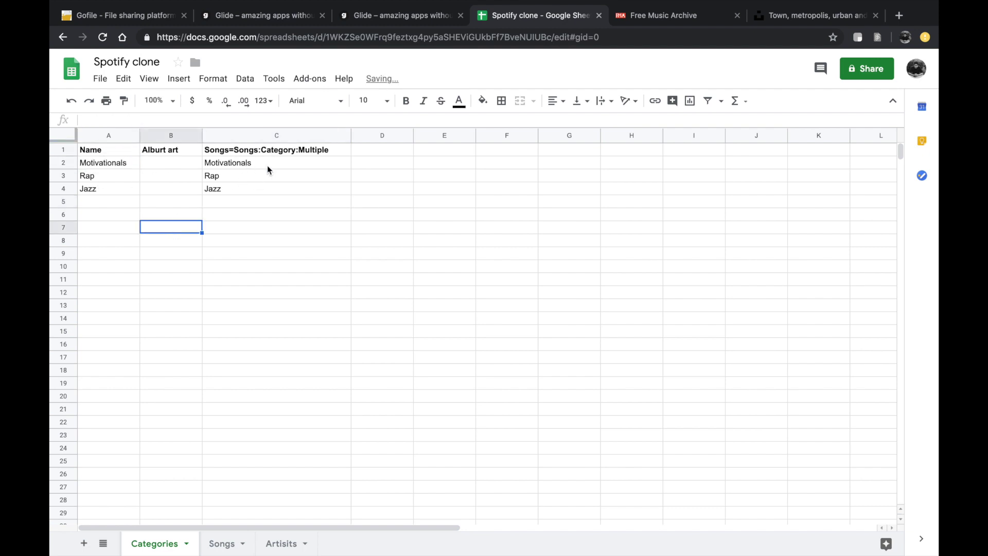
key(ctrl+z)
click(269, 242)
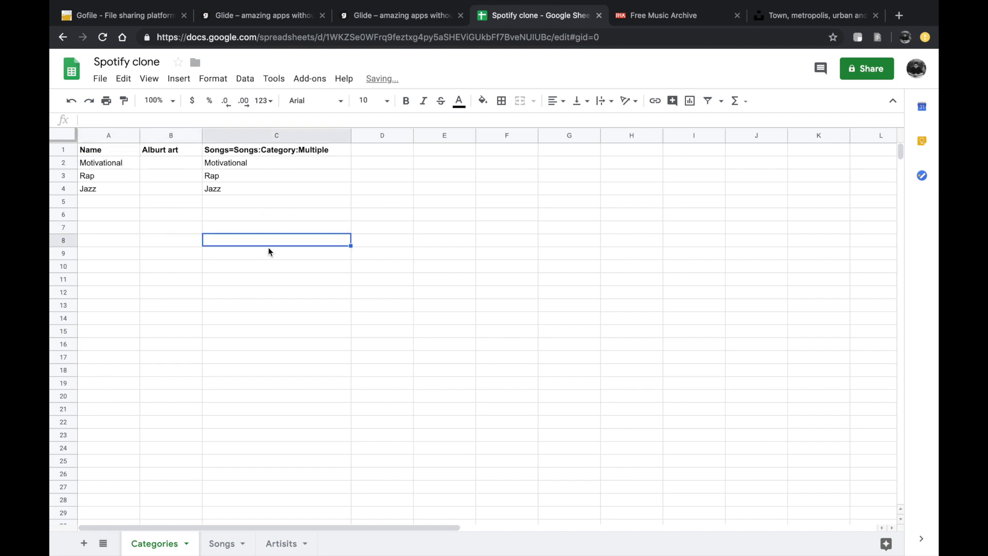
Step: Switch to the Glide editor, reload the sheet and check the Wildlight song under the Motivational category
key(ctrl+Right)
key(ctrl+Left)
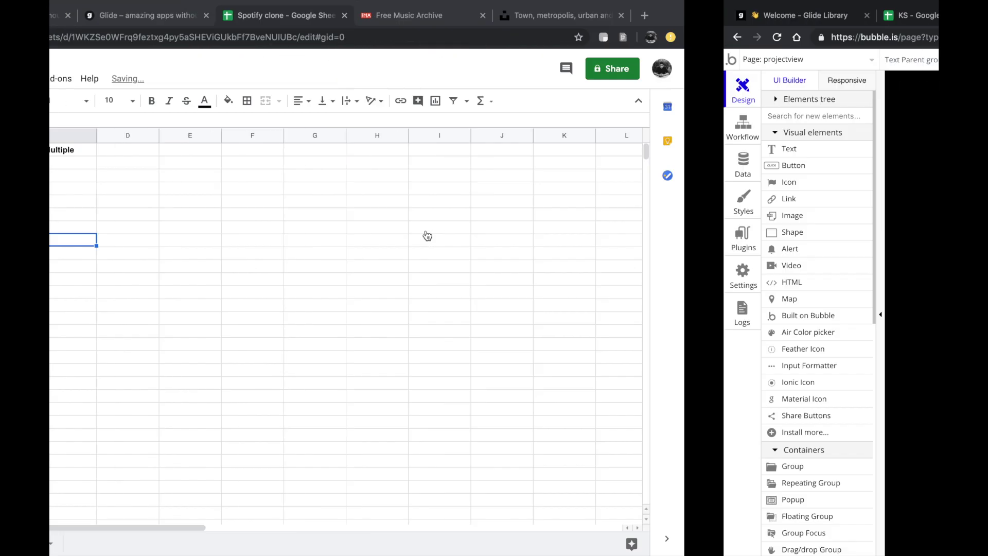
click(422, 15)
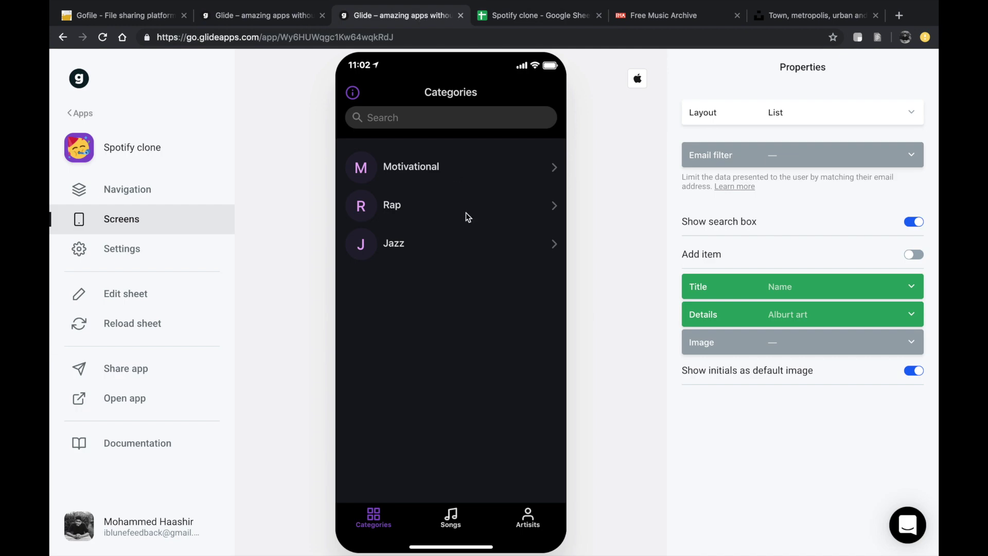
click(139, 324)
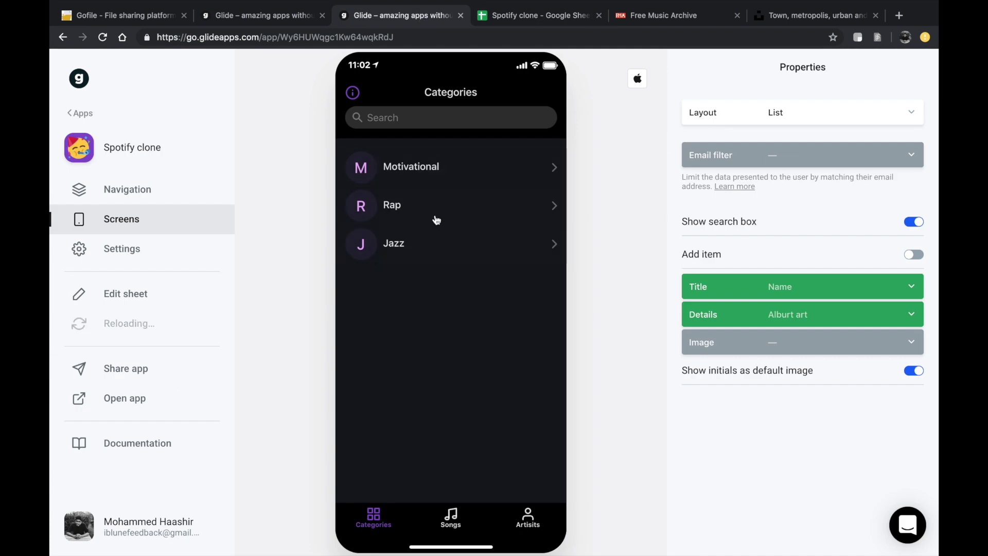
click(428, 170)
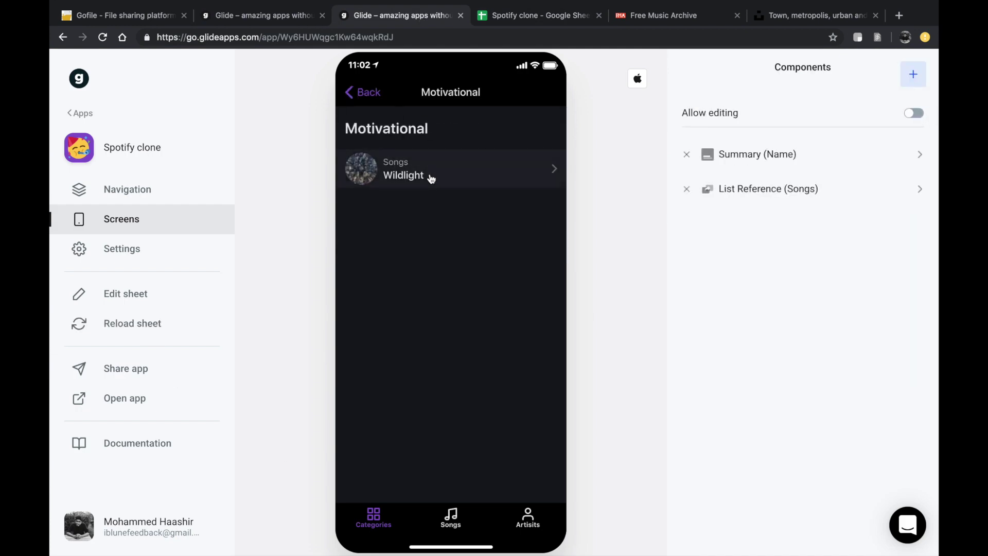
click(501, 166)
click(368, 91)
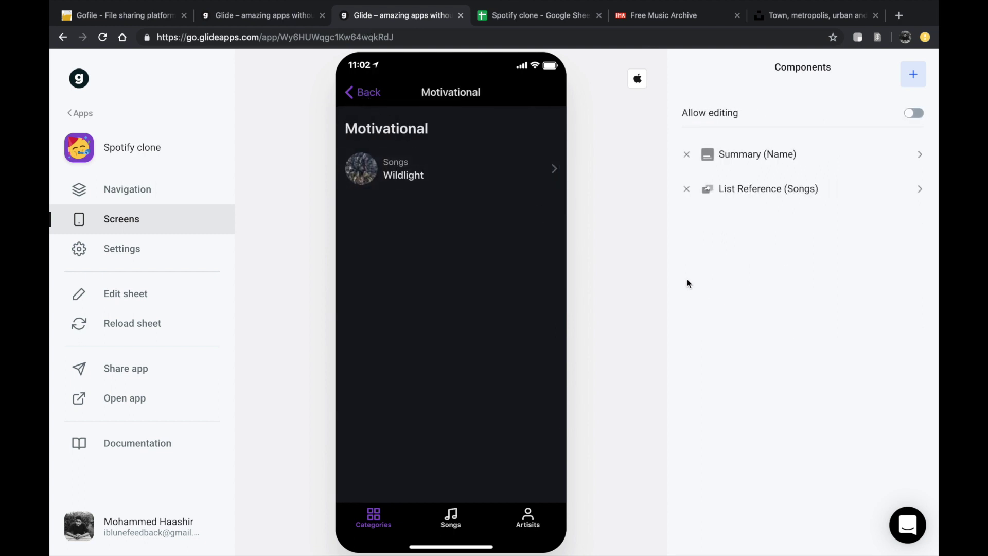
Step: Review the column settings of the category's Songs list reference and open the app's Songs screen
click(771, 189)
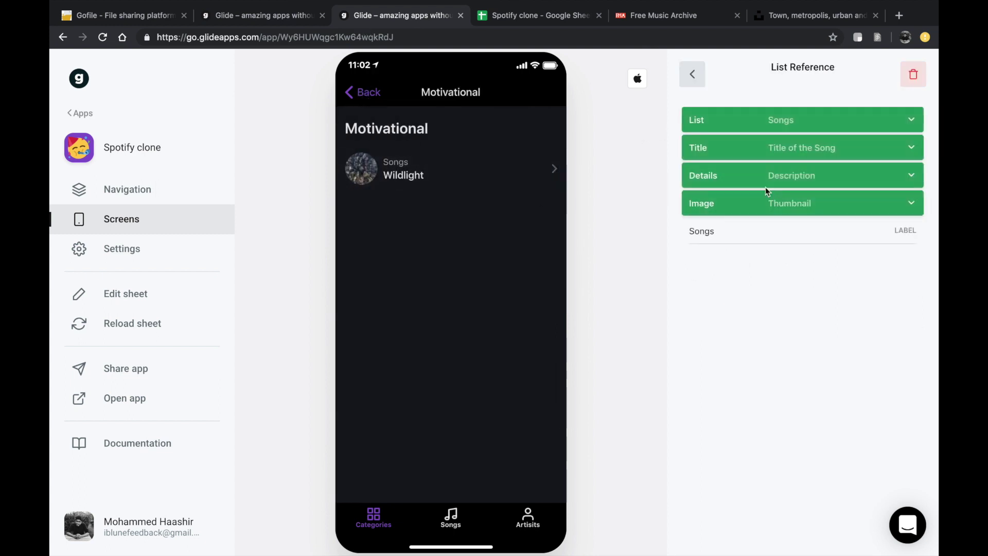
click(775, 94)
click(788, 156)
click(832, 498)
click(786, 207)
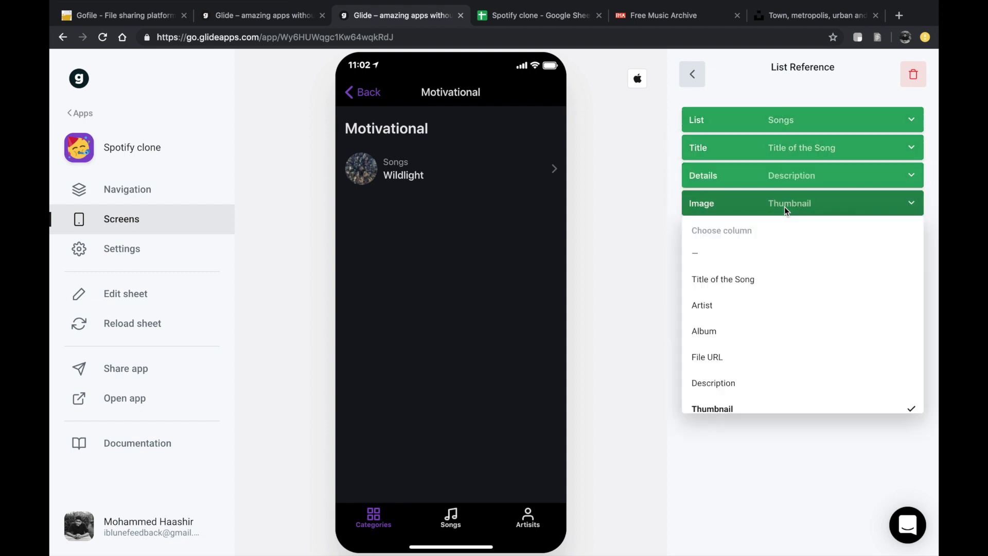
click(756, 101)
click(368, 94)
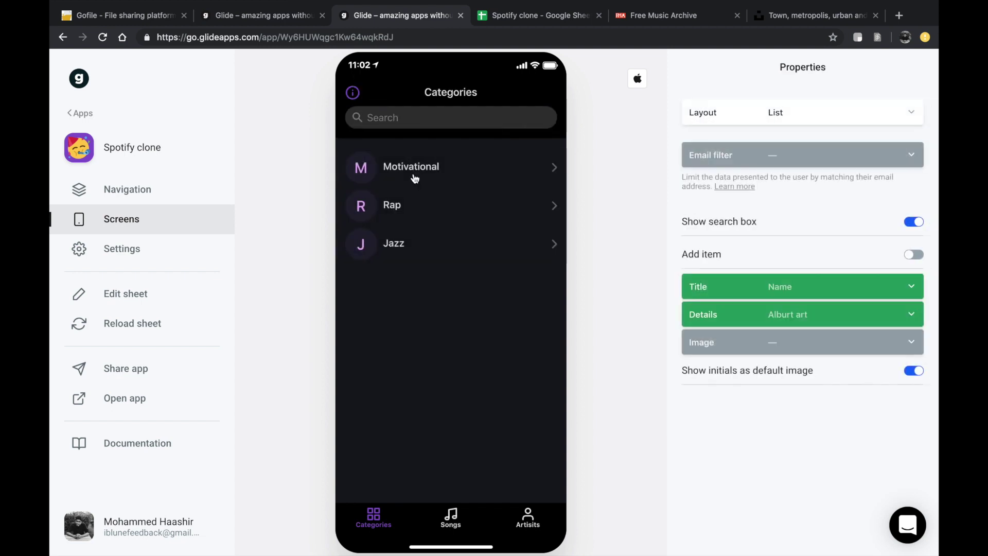
click(456, 513)
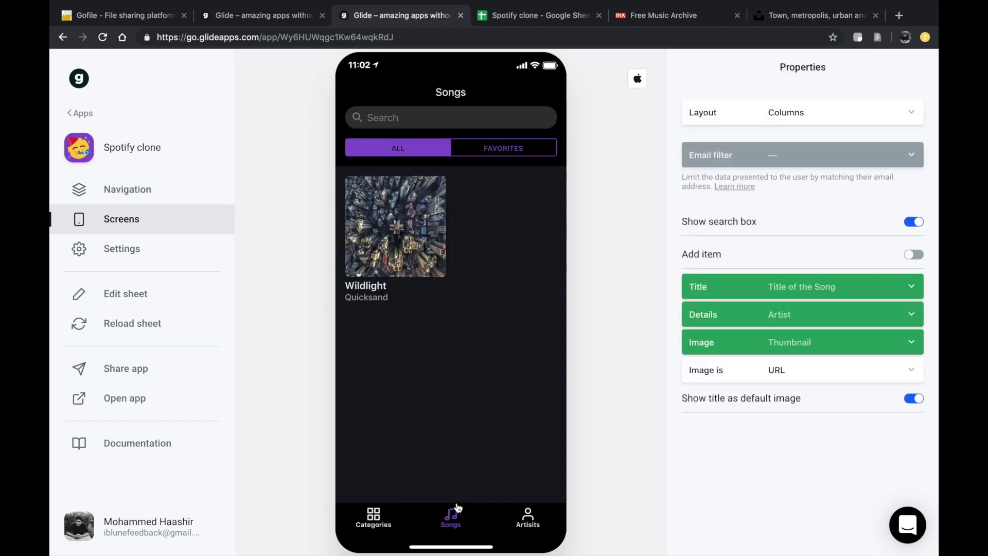
Step: Check the song linked to the Quicksand artist by opening its details, and return to the artists list
click(537, 511)
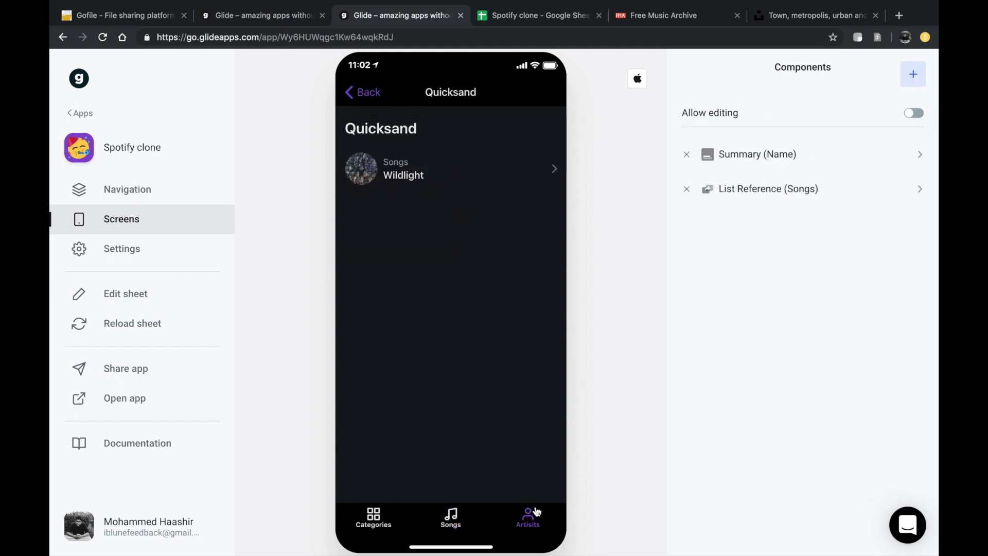
click(367, 161)
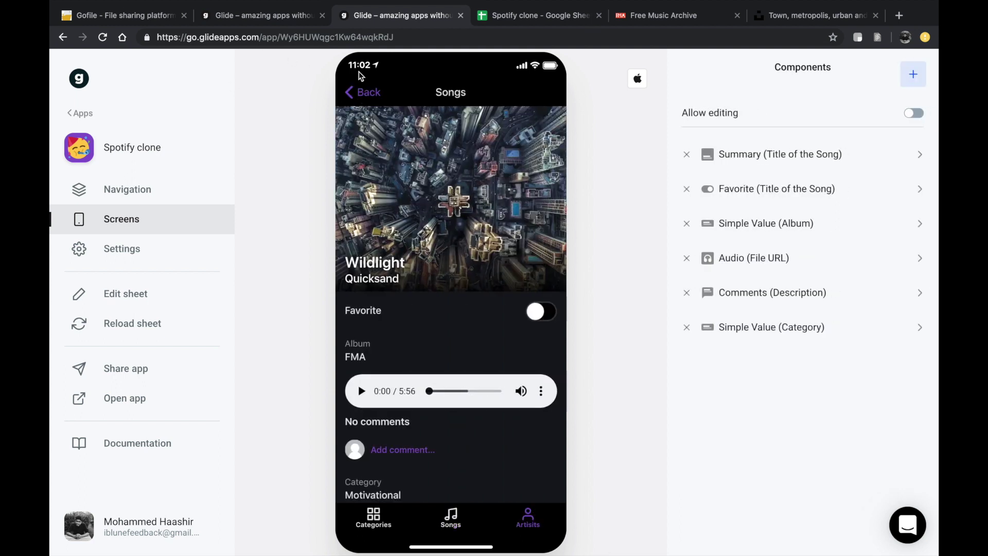
click(363, 94)
click(363, 93)
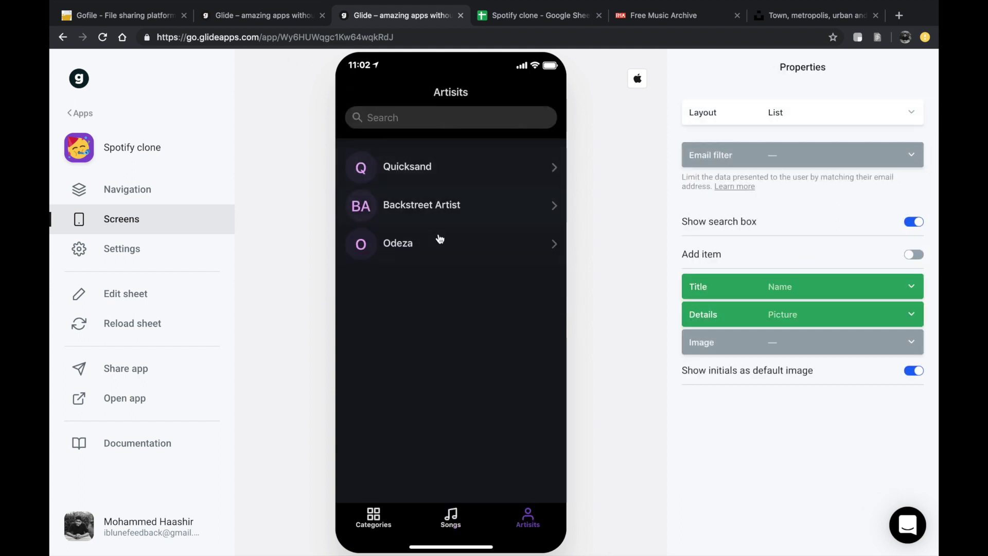
Step: Switch to the Spotify clone Google Sheet and copy the Wildlight row, cells A2 to G2, in the Songs sheet
click(514, 22)
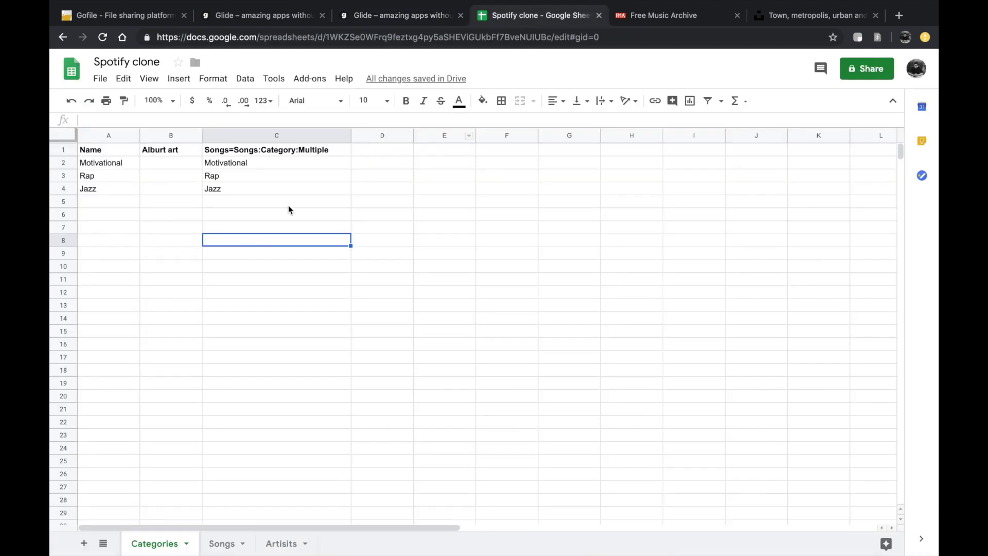
click(222, 544)
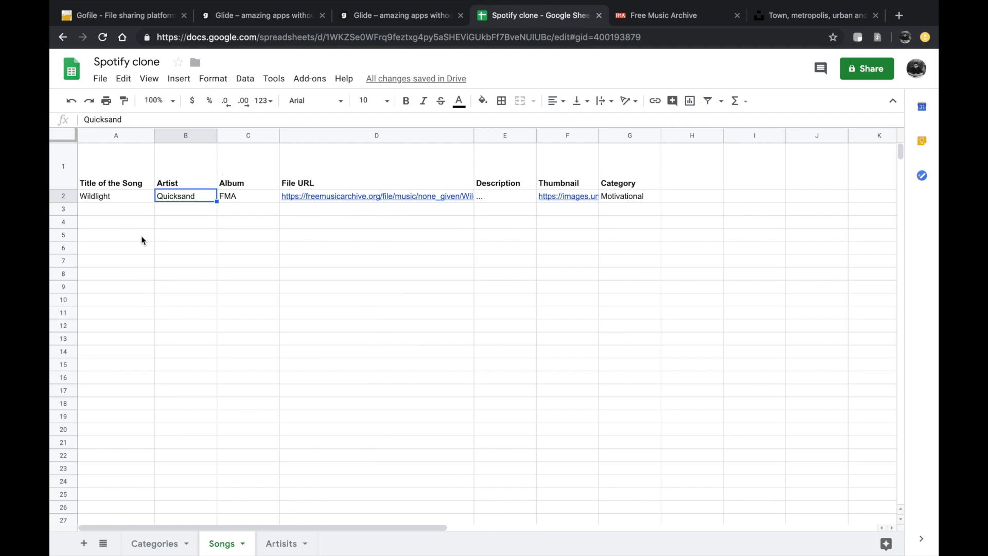
click(114, 199)
shift+click(619, 198)
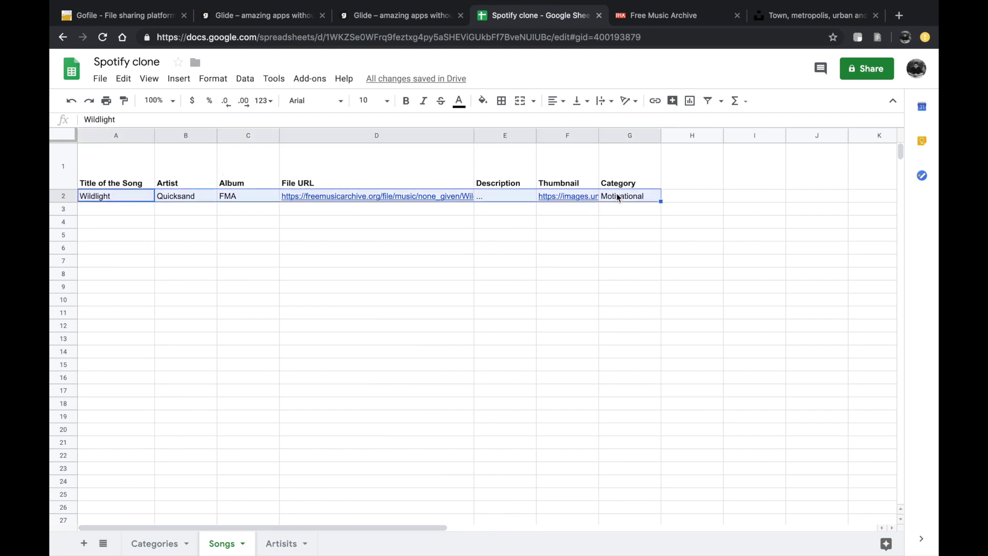
key(ctrl+c)
double_click(123, 211)
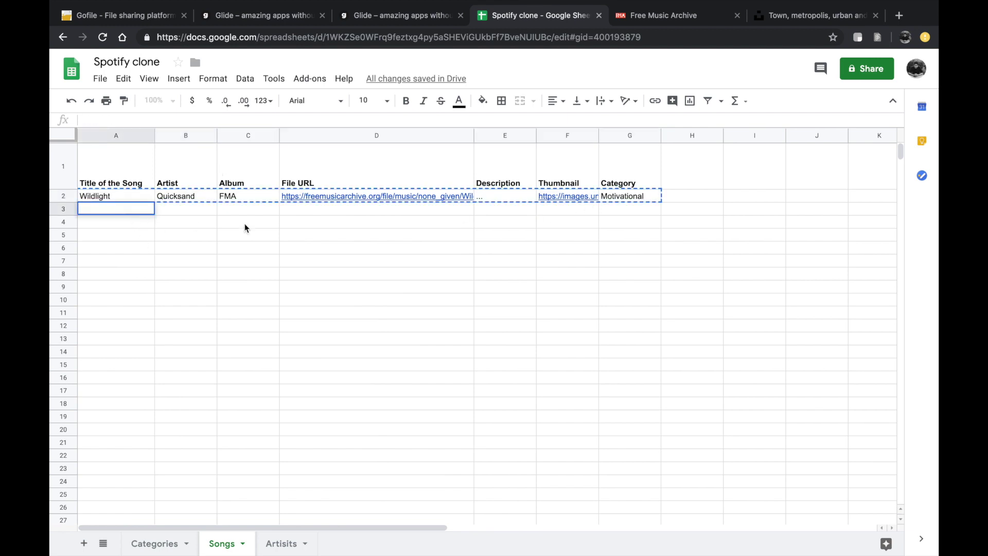
Step: Copy the download link of Uncan's "Effemeah Weeps" from Free Music Archive and open cell D3 of the Songs sheet for editing
click(655, 14)
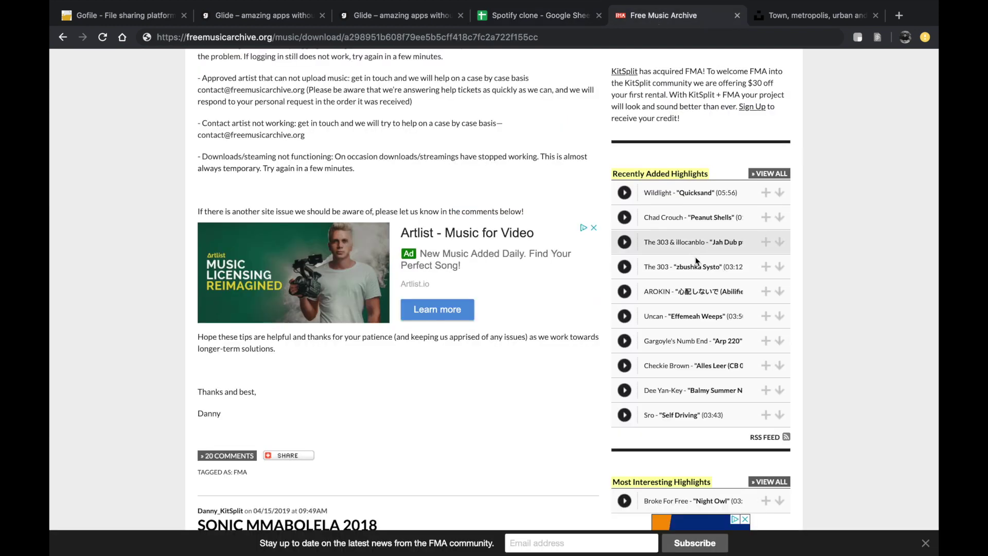
right_click(781, 316)
click(806, 372)
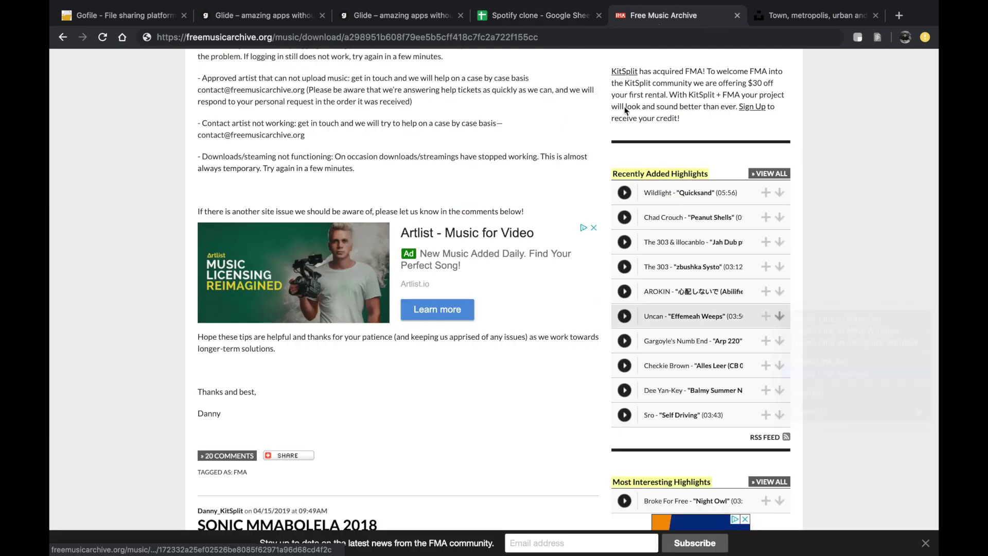
click(547, 24)
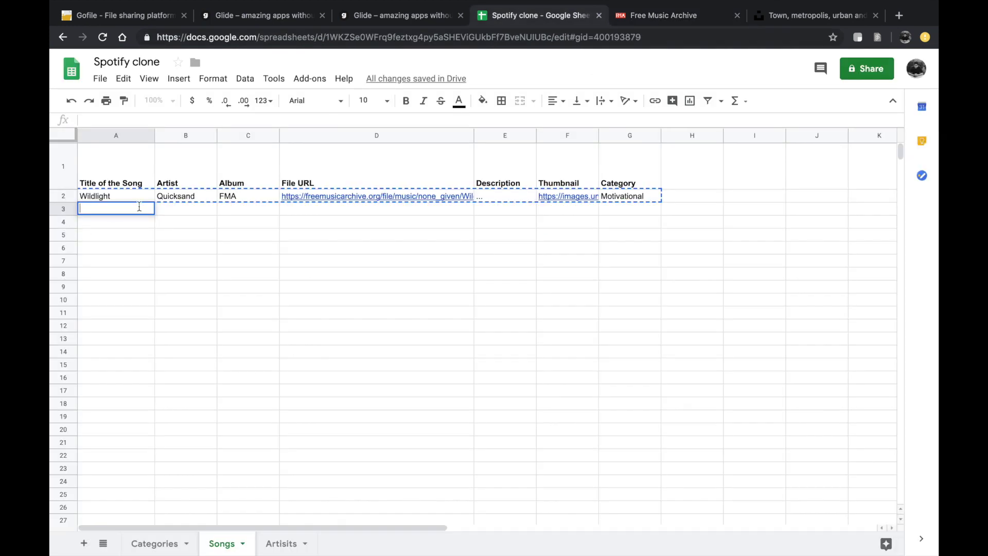
click(301, 198)
double_click(307, 208)
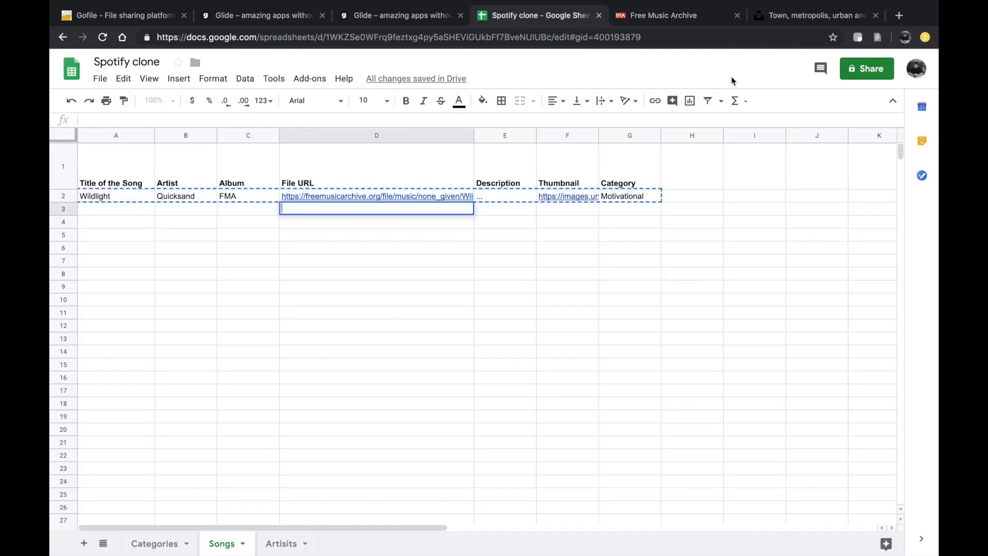
Step: Download Uncan's "Effemeah Weeps" from Free Music Archive and open the browser's full downloads list
click(685, 20)
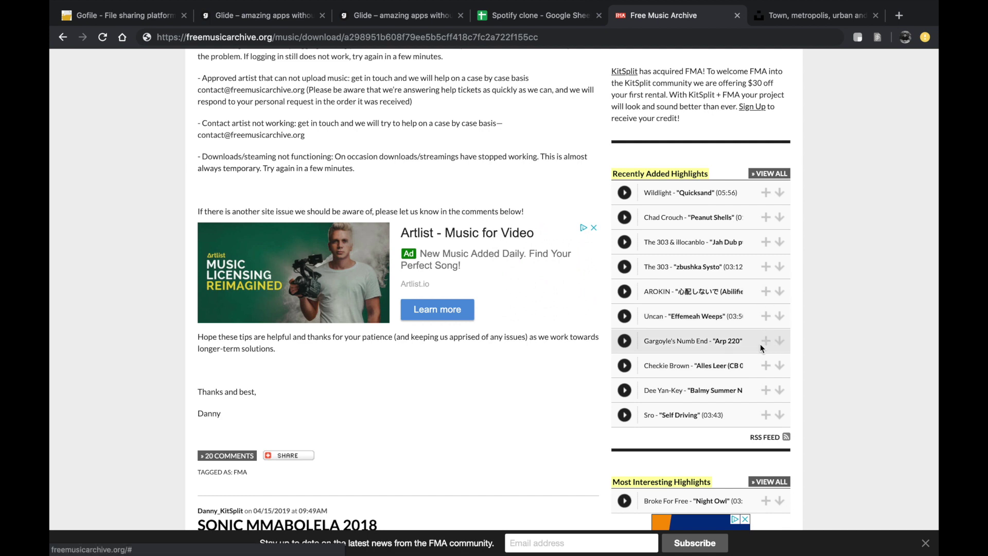
click(781, 317)
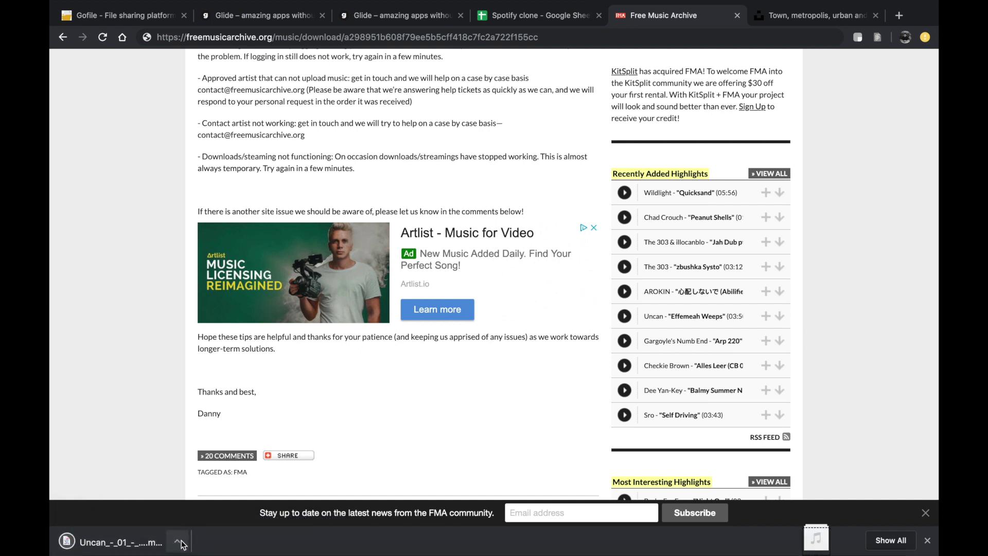
click(181, 544)
click(891, 538)
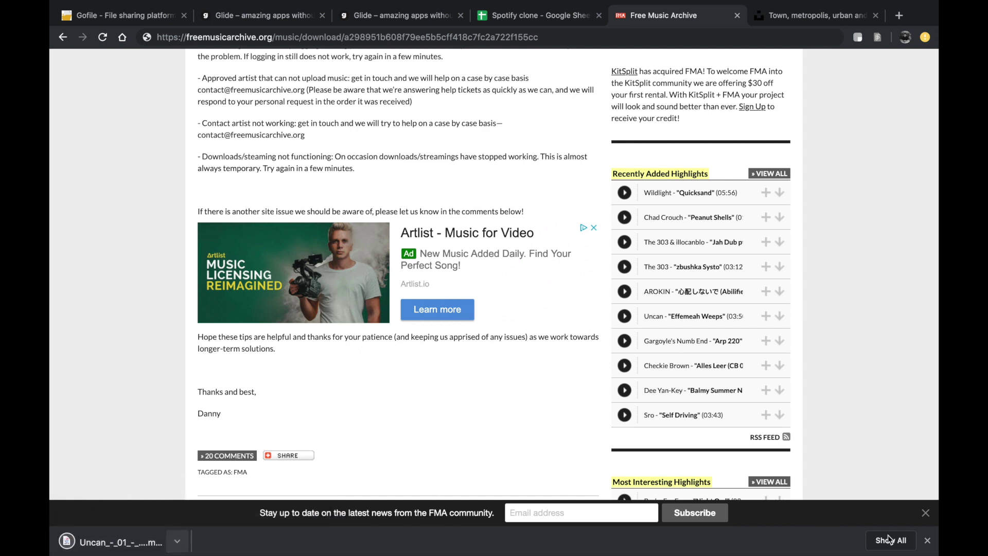
click(889, 539)
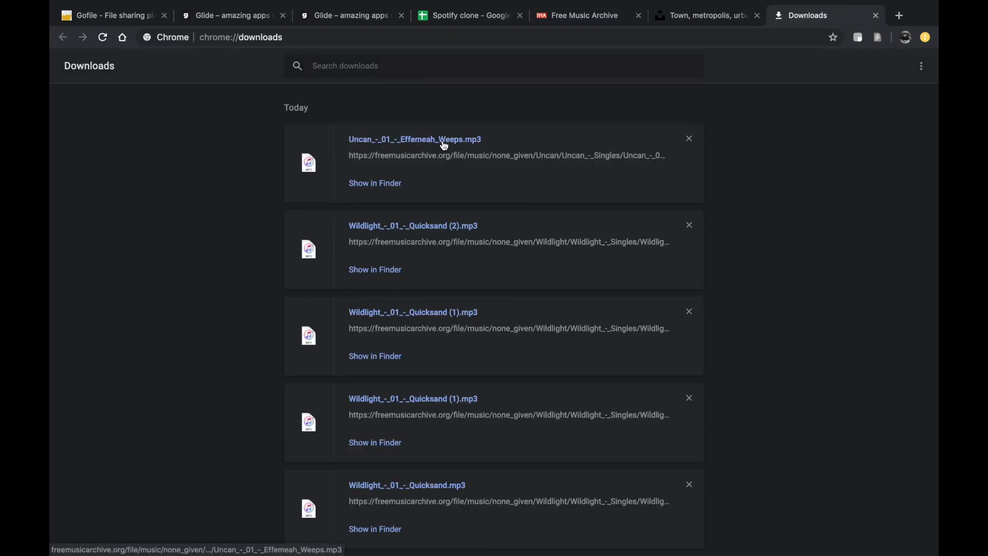
Step: Copy the source URL of Uncan_-_01_-_Effemeah_Weeps.mp3 and paste it into File URL cell D3 of the Songs sheet
right_click(451, 157)
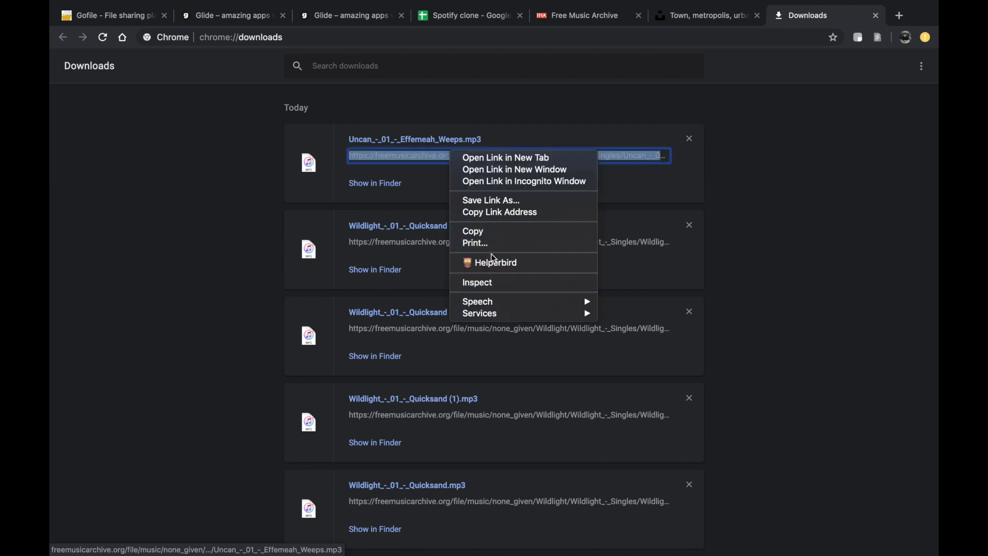
click(499, 213)
click(442, 21)
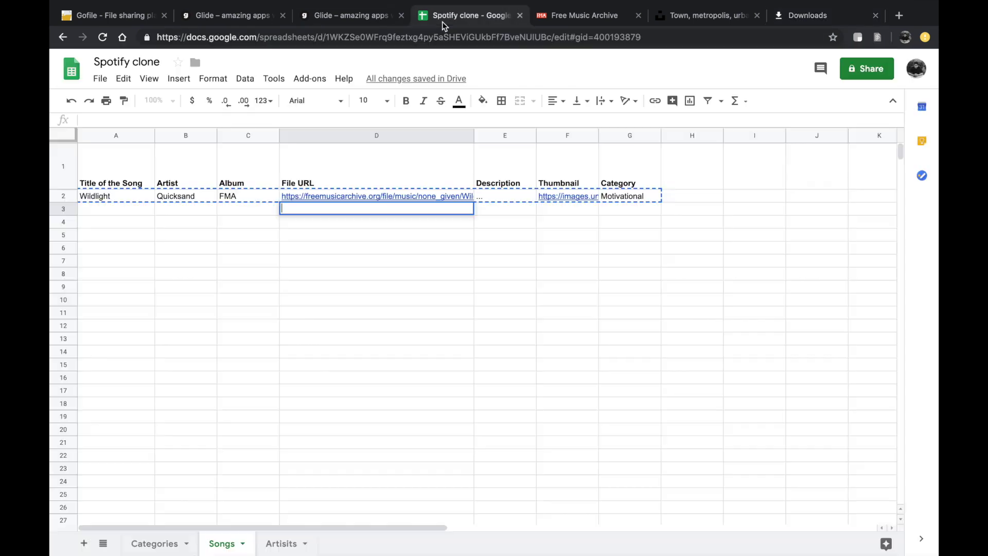
key(ctrl+v)
click(310, 247)
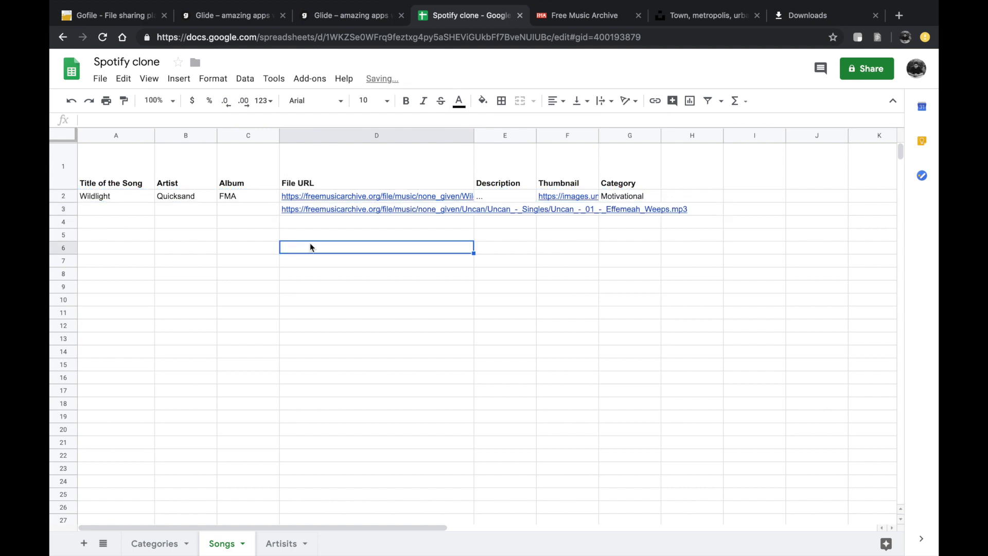
Step: Enter Another as the new song's description in cell E3
click(494, 207)
text(A)
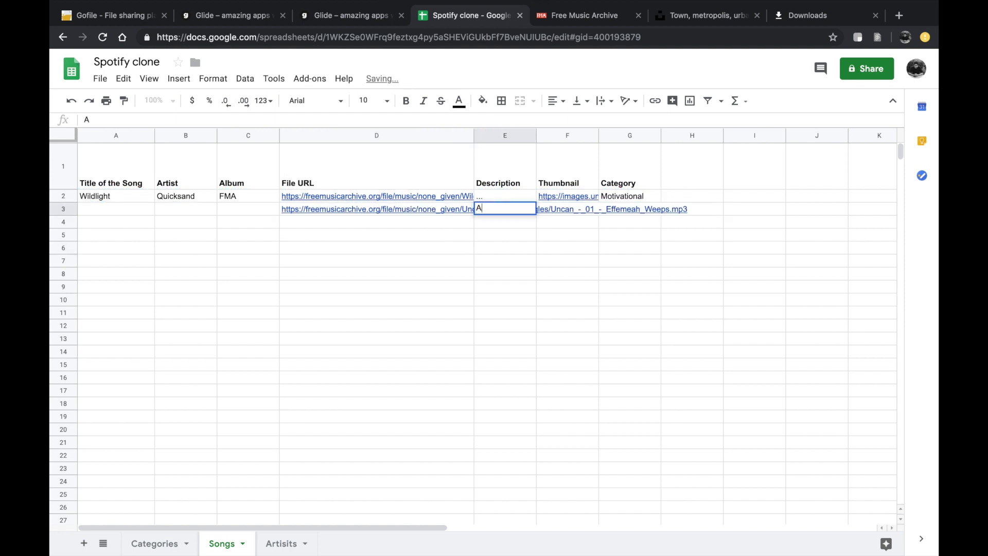
text(nother)
key(Tab)
Step: Copy the image address of Le Creuset's kitchen shelf photo on Unsplash and paste it into Thumbnail cell F3 of the Songs sheet
click(705, 16)
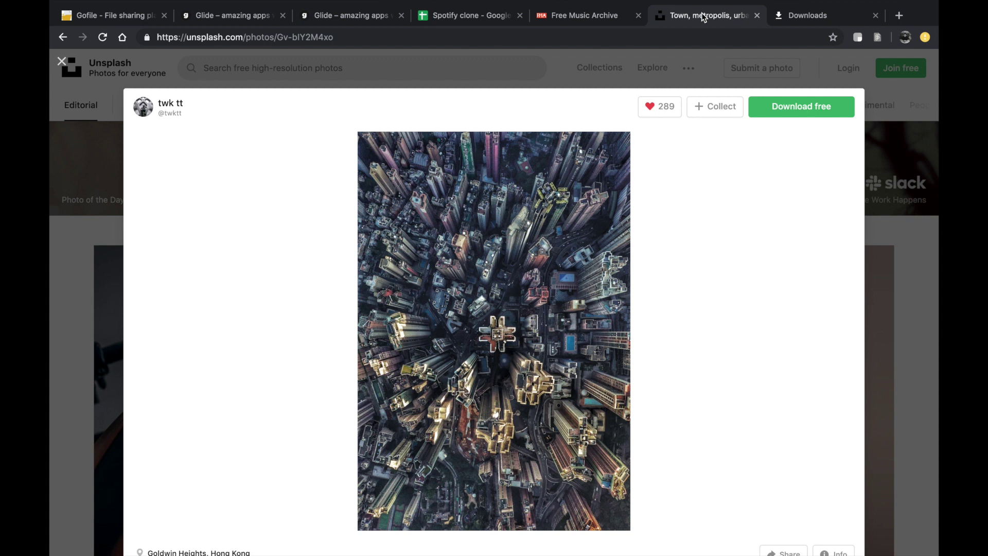
click(881, 204)
scroll(492, 406, down, 10)
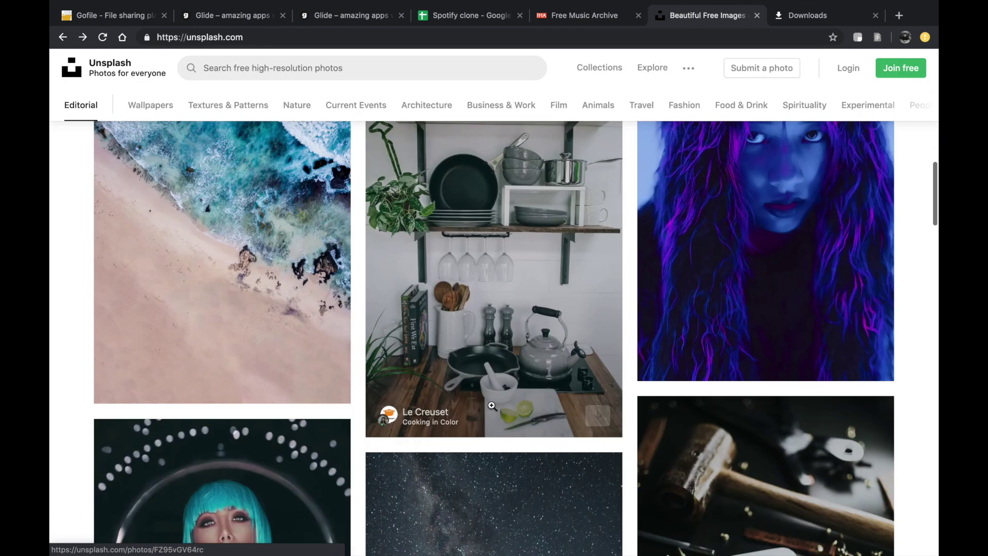
click(548, 278)
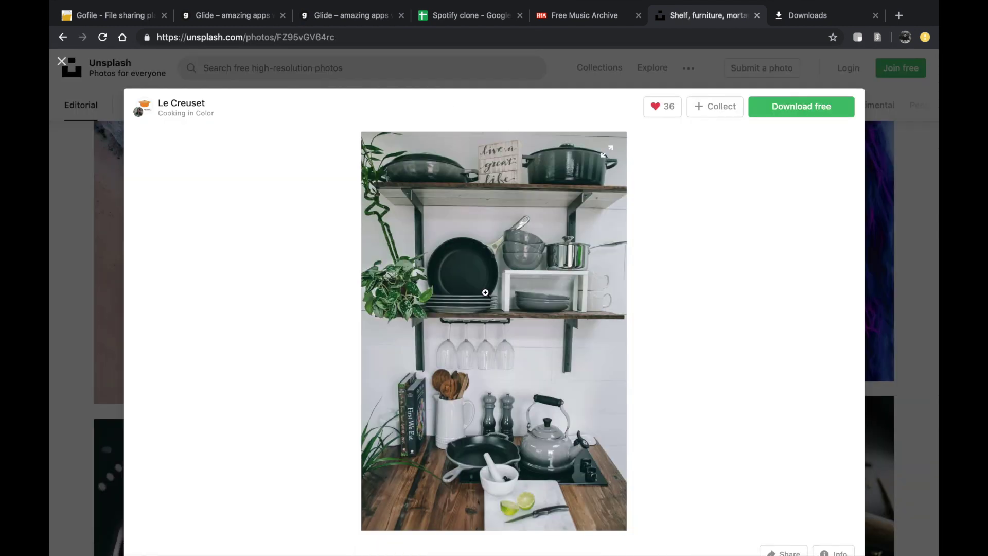
right_click(485, 293)
click(519, 331)
click(484, 18)
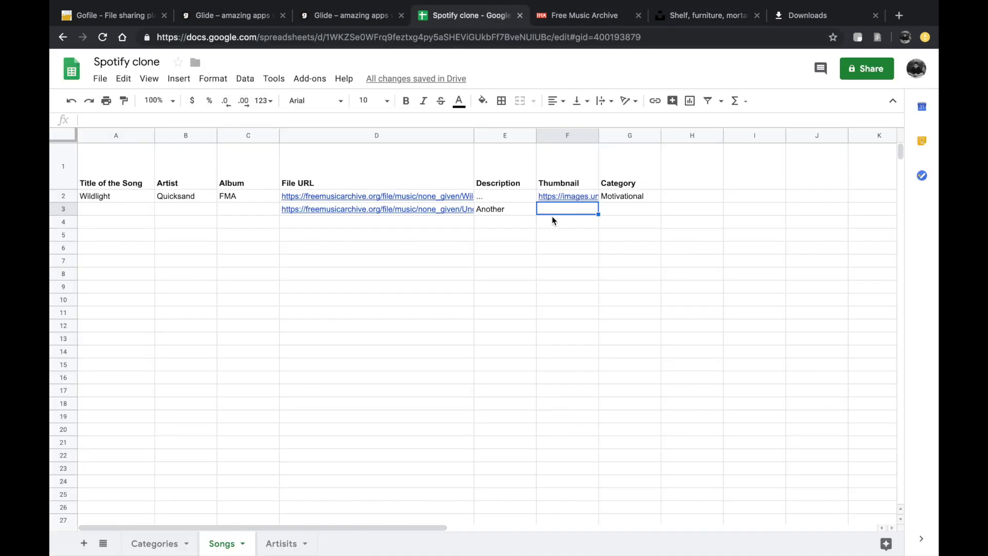
key(ctrl+v)
key(Return)
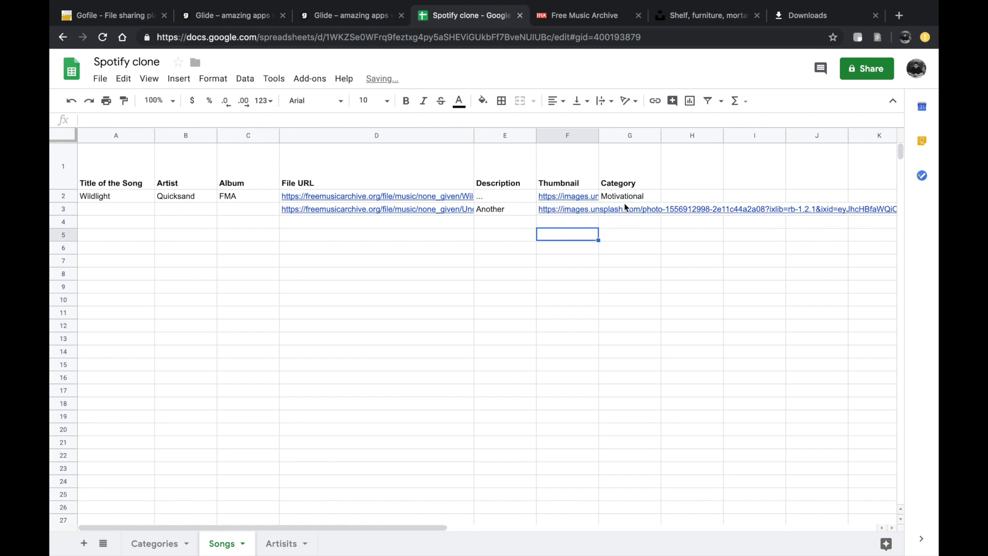
Step: Check the names in the Categories sheet and set the new song's category in cell G3 to Jazz
double_click(619, 210)
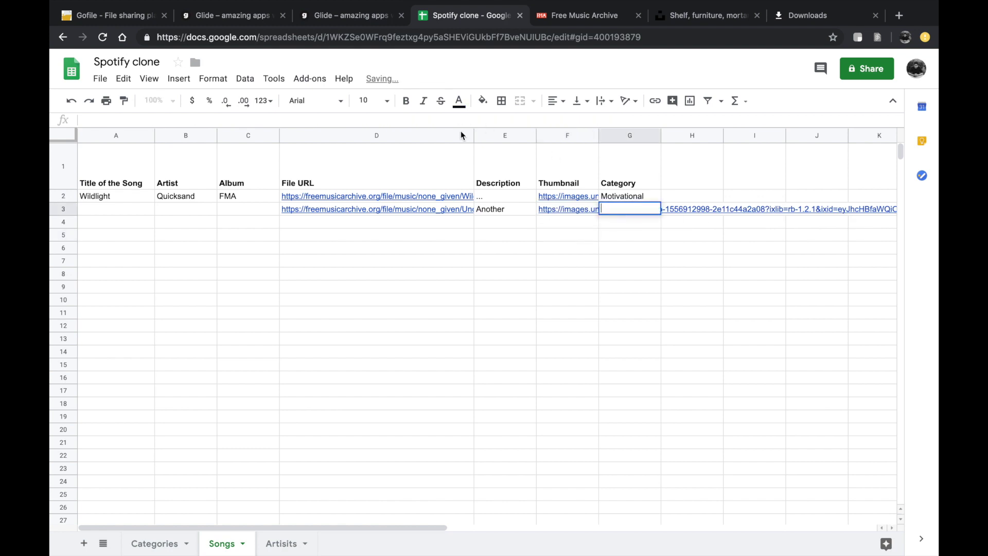
click(157, 544)
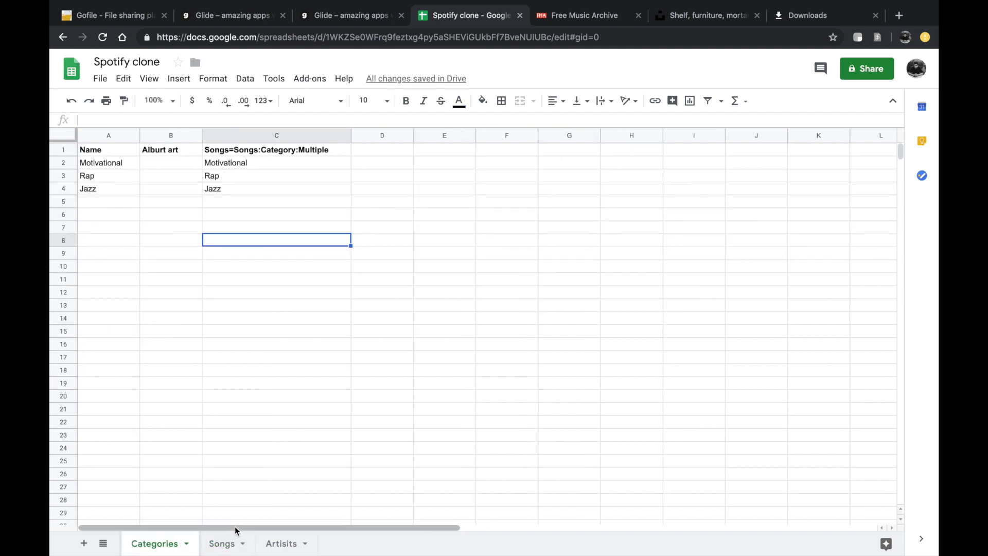
click(224, 544)
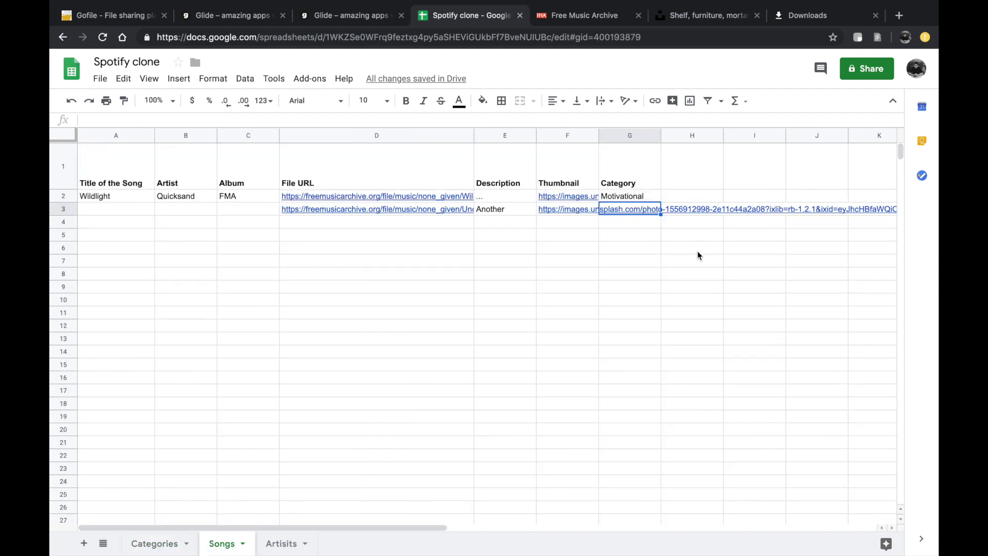
double_click(611, 209)
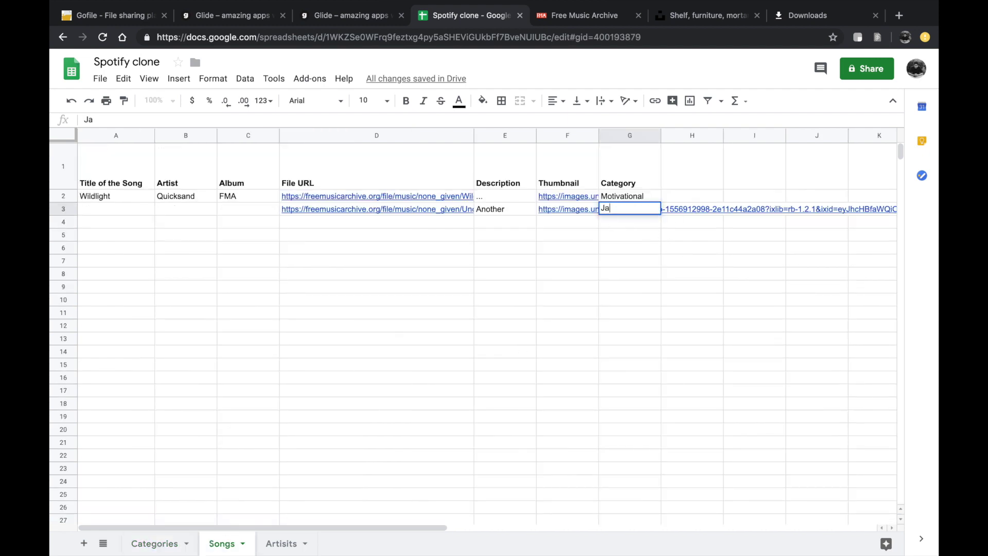
key(Return)
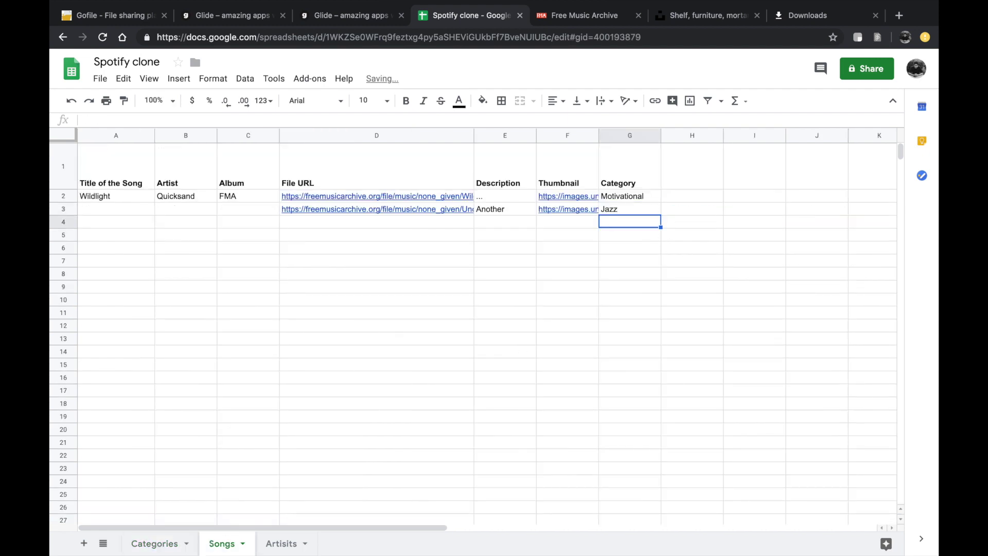
Step: Enter Uncan as the new song's title in cell A3
double_click(107, 208)
text(Uncan)
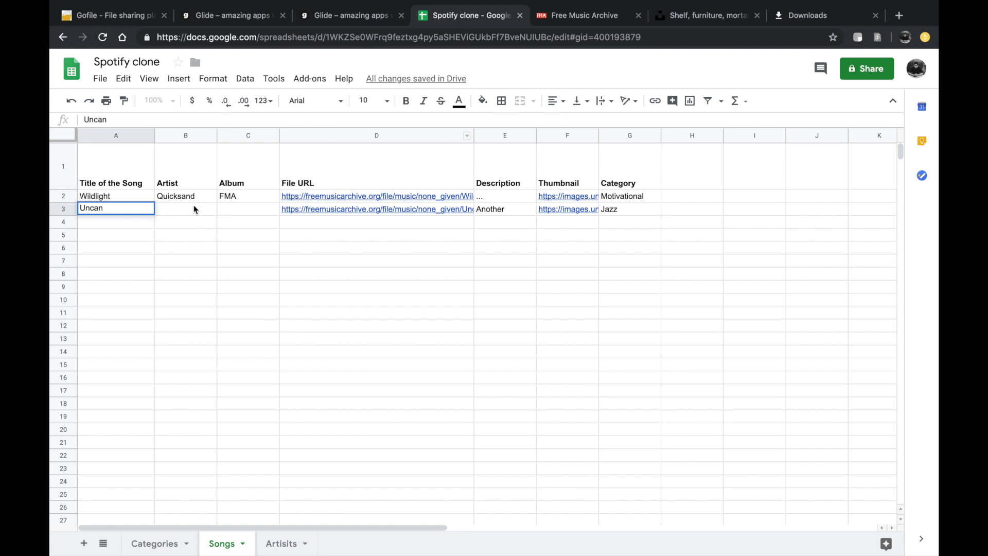
key(Tab)
Step: Look up the artist names in the Artisits sheet and enter Odeza as the new song's artist in cell B3
click(286, 540)
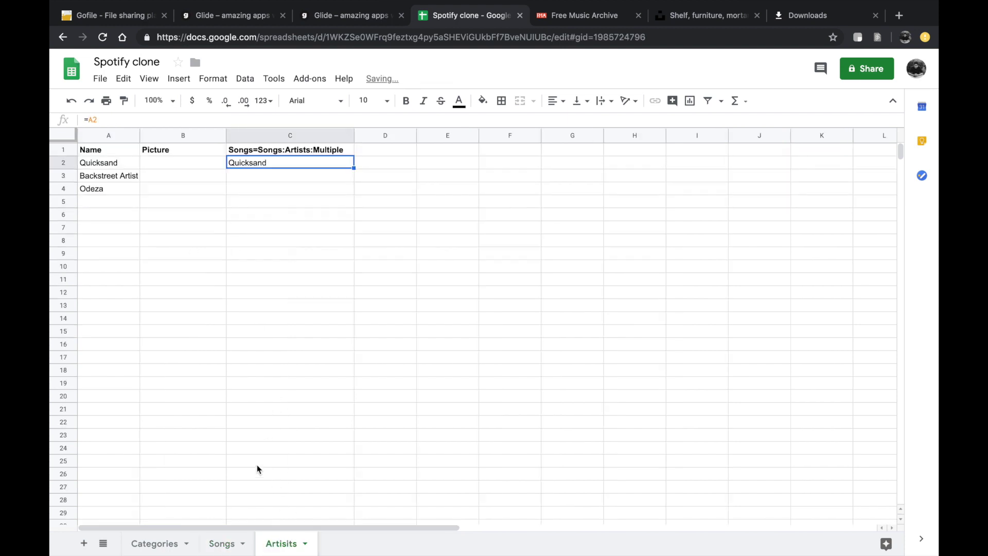
click(223, 543)
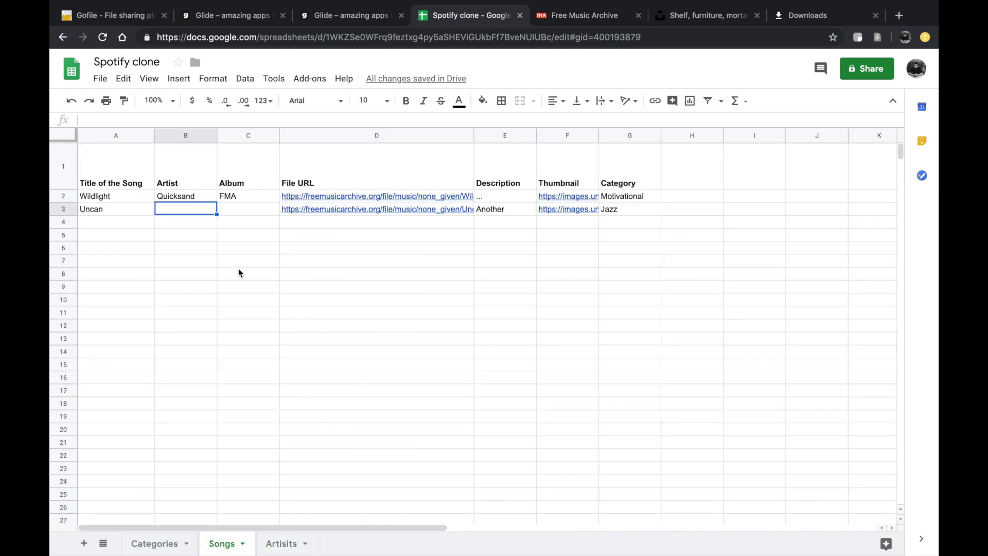
text(O)
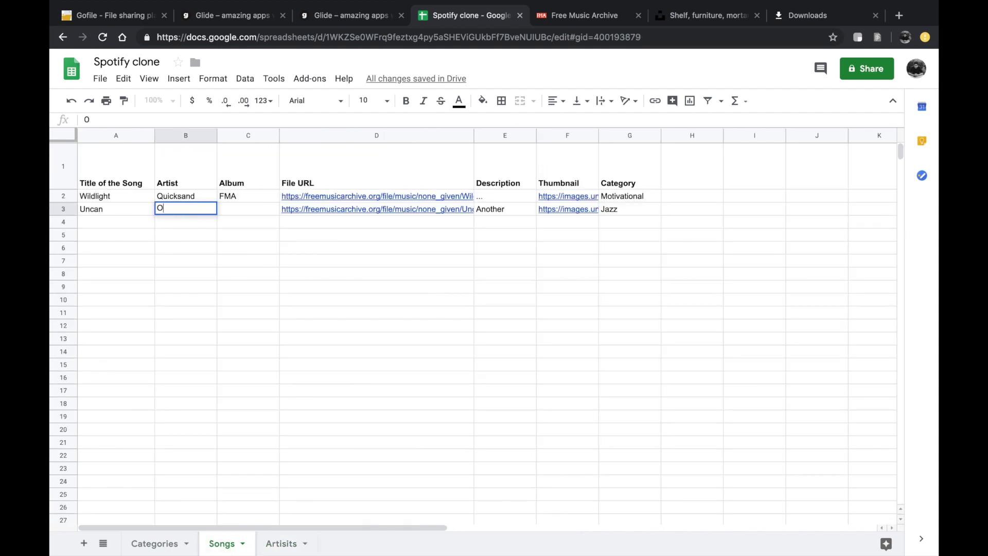
text(deza)
click(181, 247)
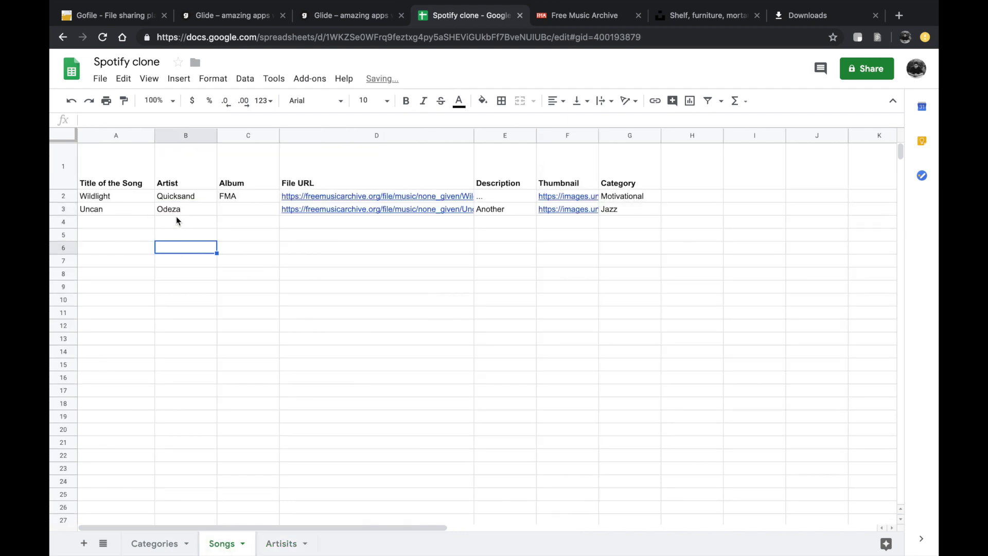
Step: Enter FMA as the album of the new song Uncan in cell C3 of the Songs sheet
double_click(250, 201)
double_click(249, 208)
mouse_move(360, 209)
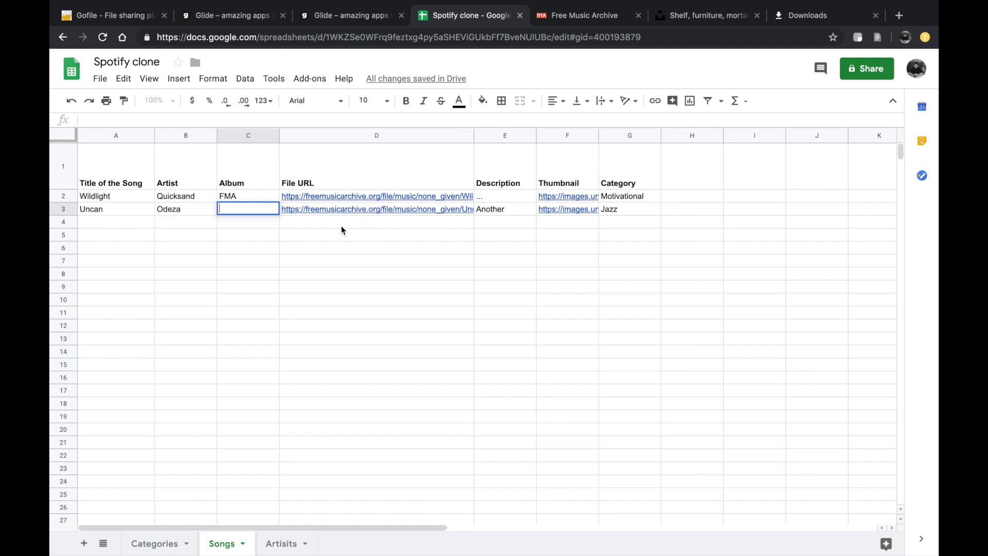
text(FMa)
click(259, 334)
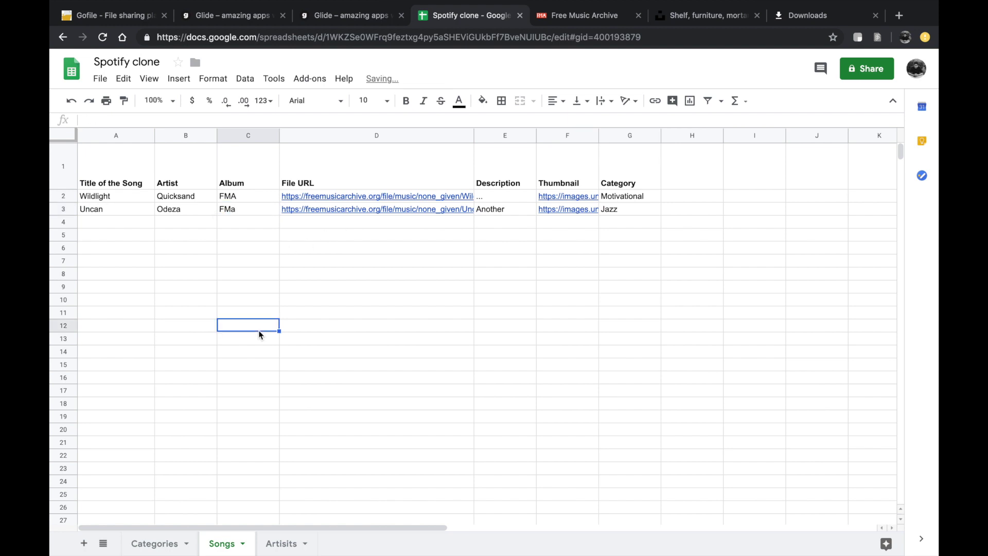
double_click(238, 209)
click(251, 261)
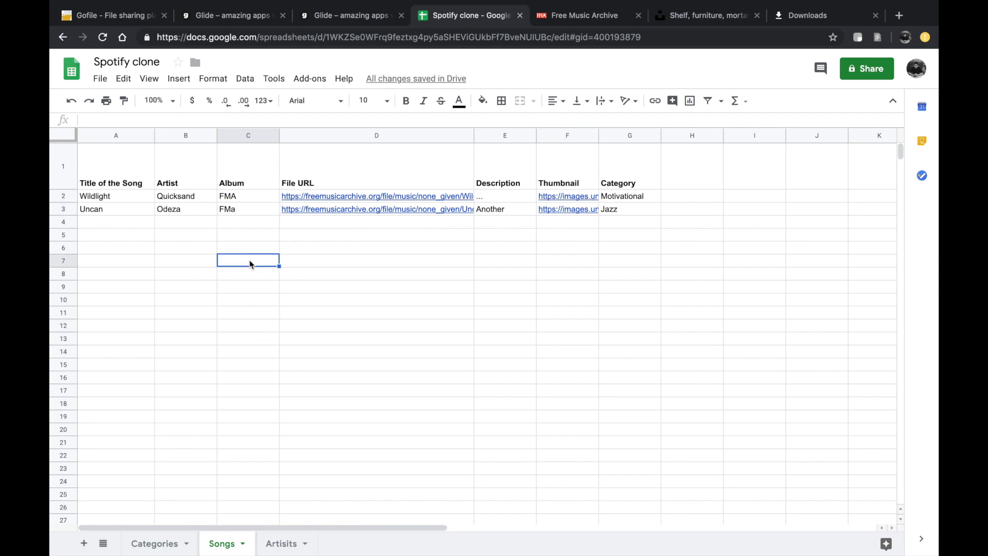
double_click(230, 210)
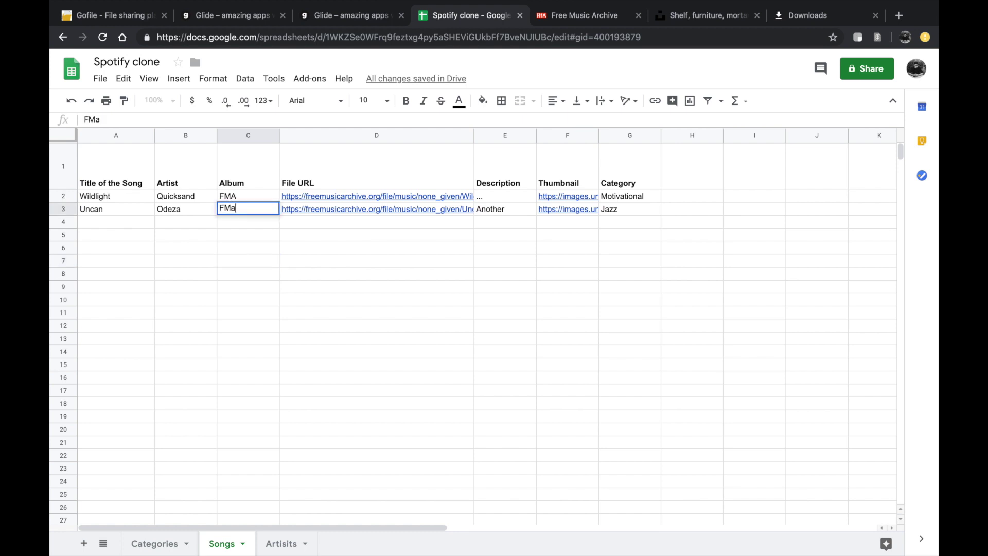
click(236, 236)
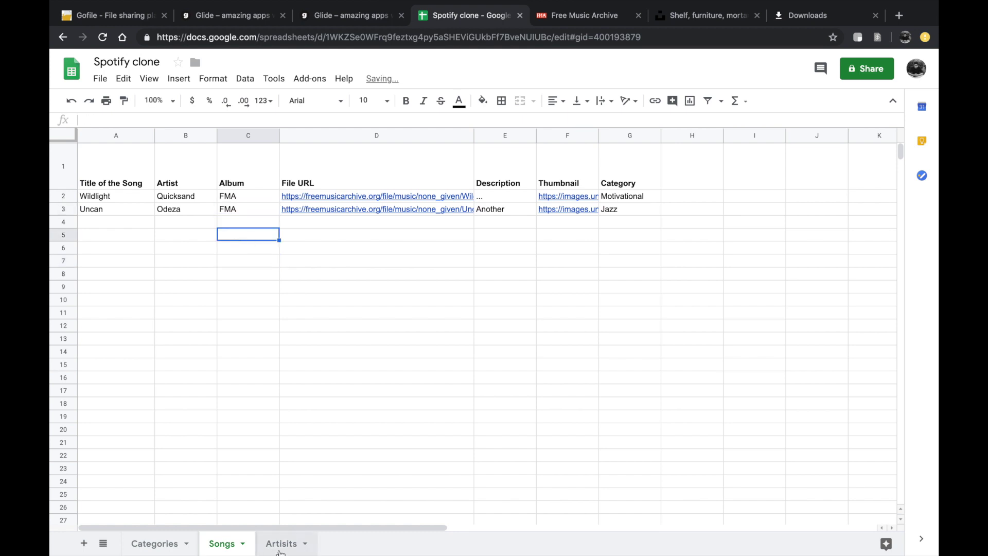
Step: Switch to Glide, reload the sheet data and open Odeza from the artists list in the app preview
click(315, 12)
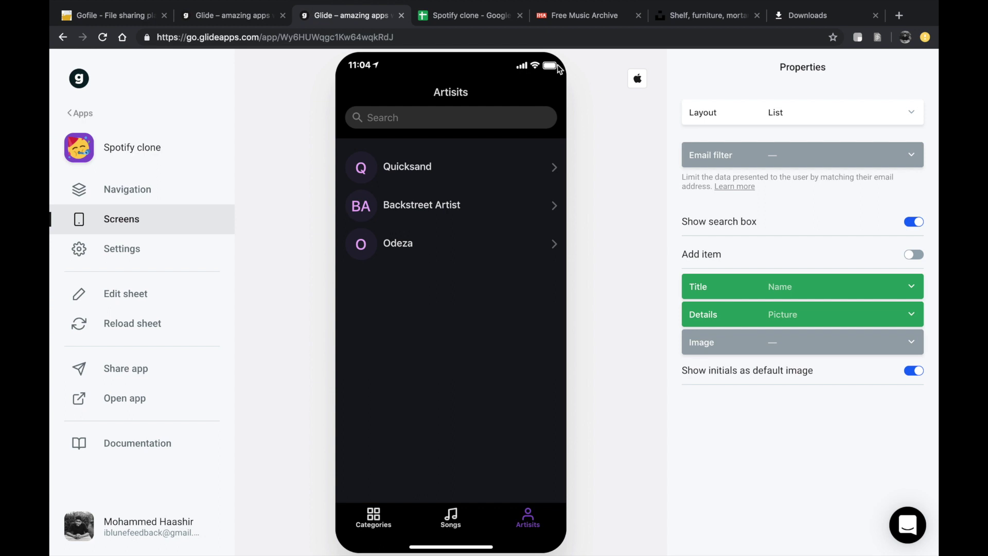
click(135, 330)
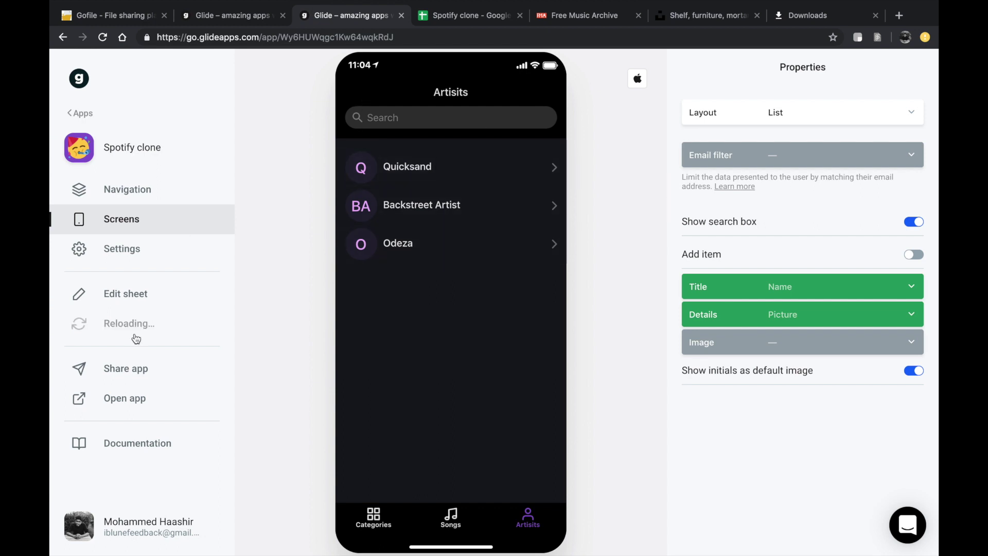
click(433, 253)
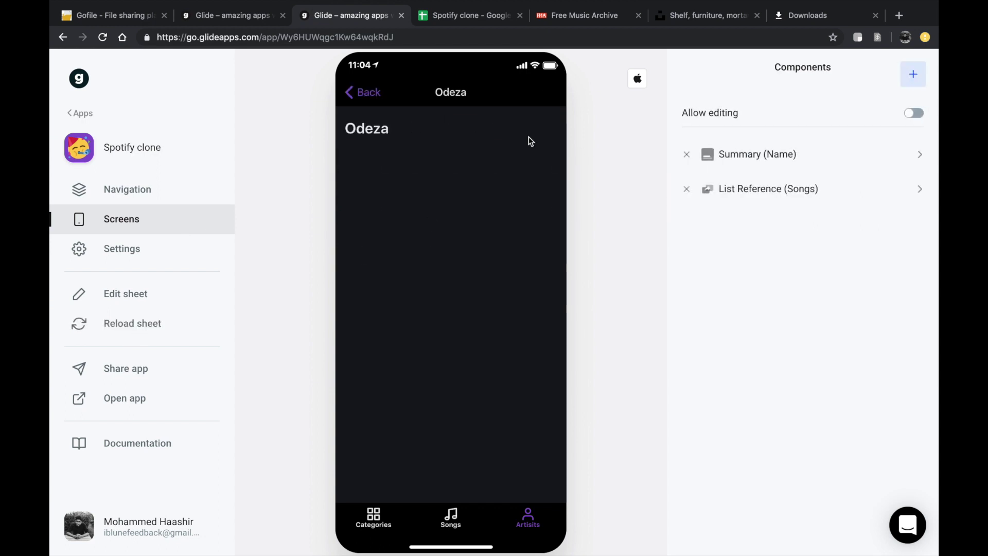
click(98, 324)
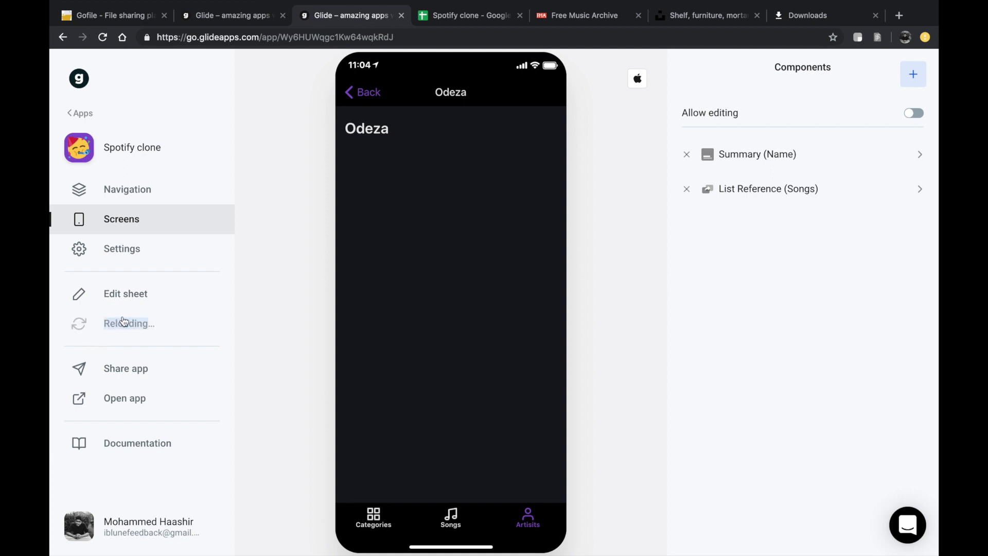
Step: Switch to the Google Sheet and check the Categories, Songs and Artisits sheets, including the spelling of Odeza in the artist names
click(436, 18)
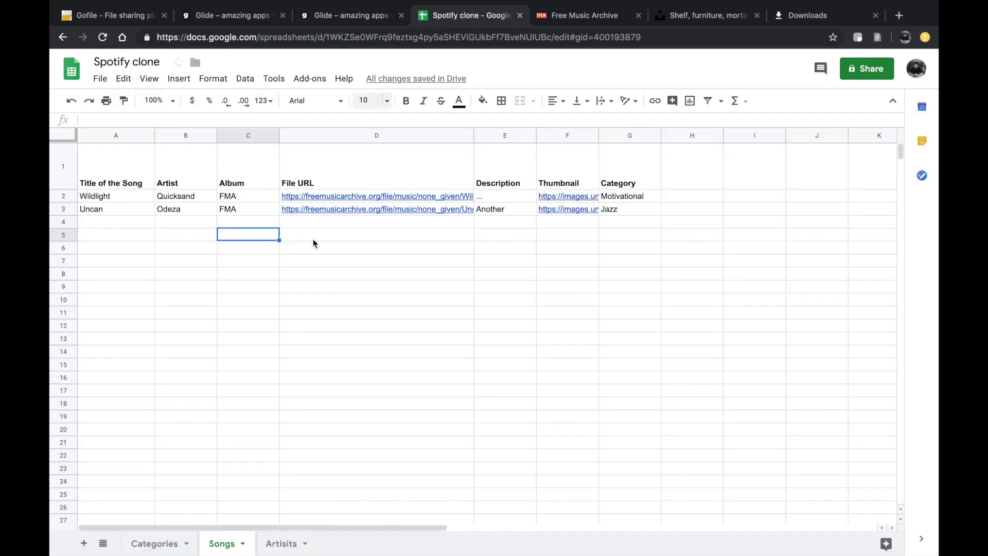
click(310, 247)
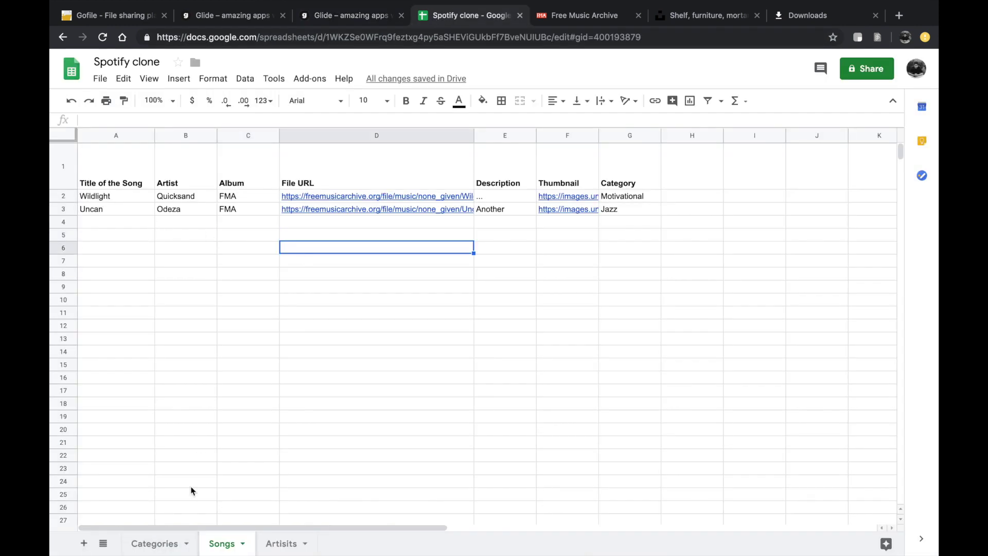
double_click(141, 545)
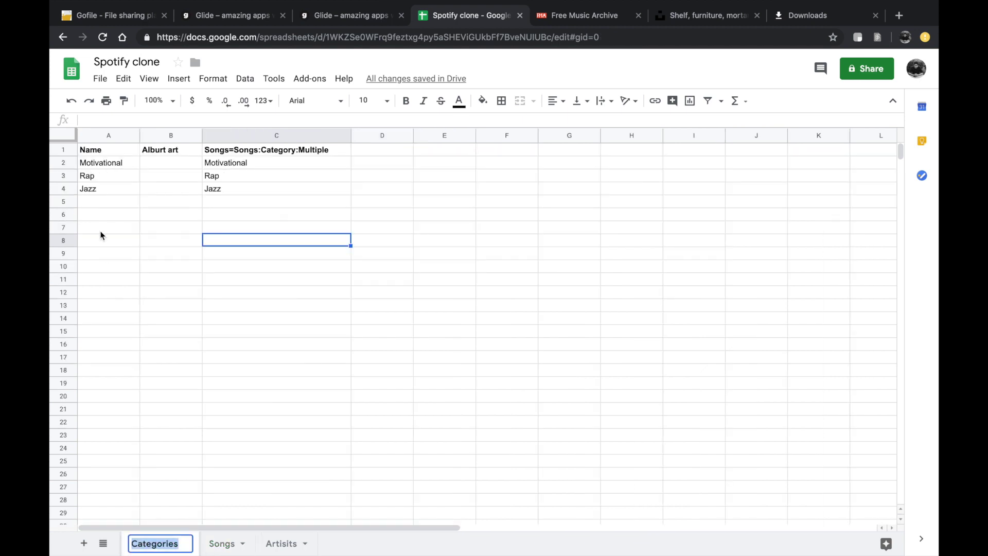
click(221, 541)
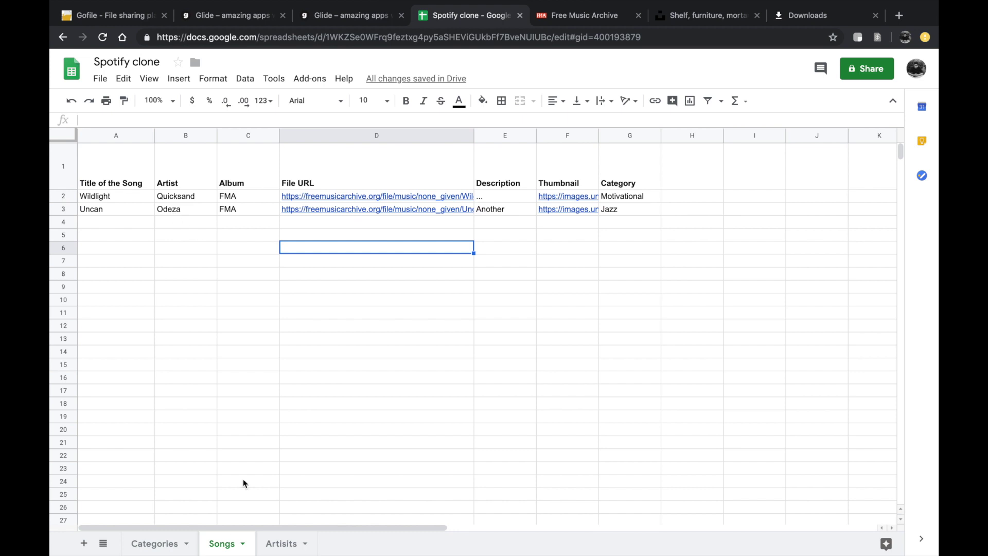
click(280, 541)
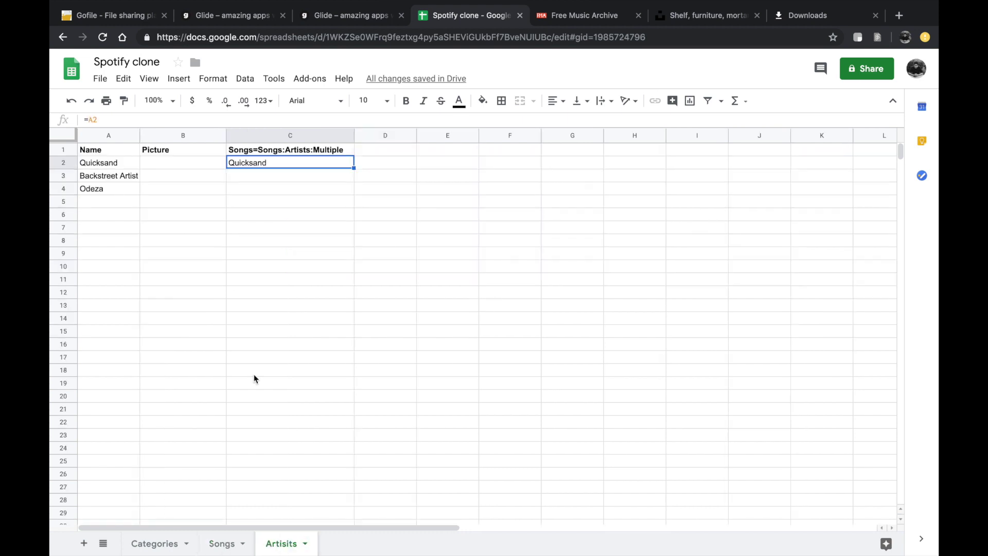
double_click(90, 190)
key(ctrl+a)
Step: Check the exact text of Uncan's artist and category cells, B3 and G3, in the Songs sheet
click(222, 546)
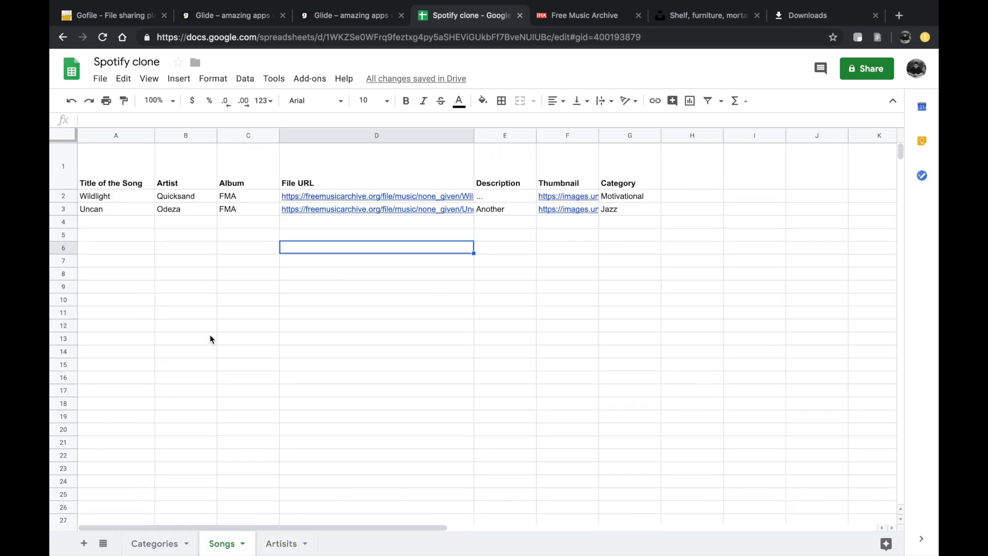
double_click(172, 209)
key(ctrl+a)
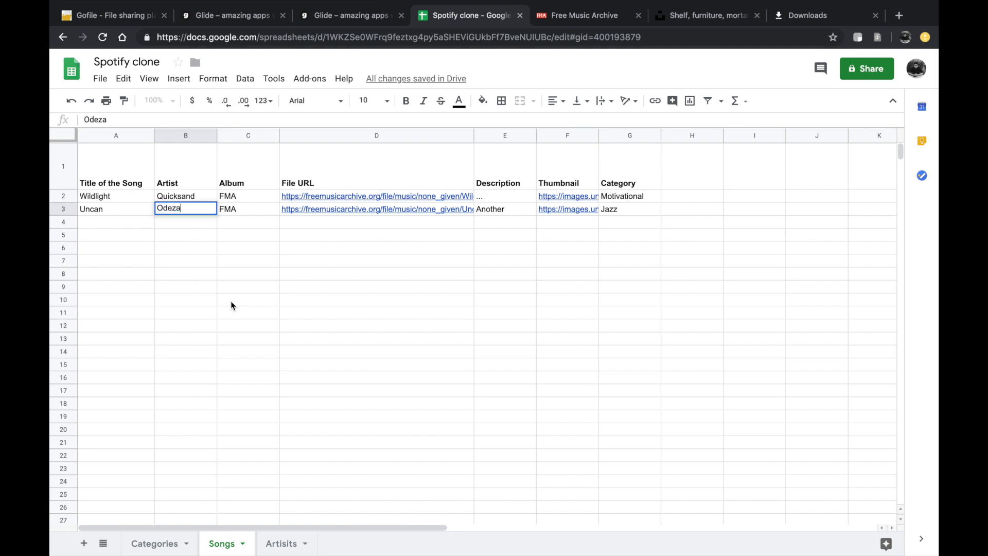
click(230, 301)
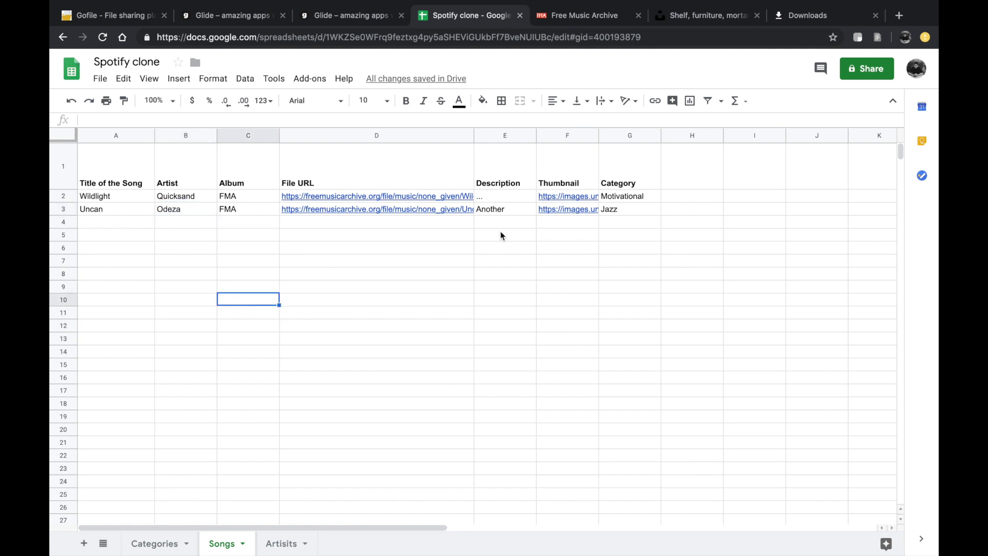
double_click(632, 215)
key(ctrl+a)
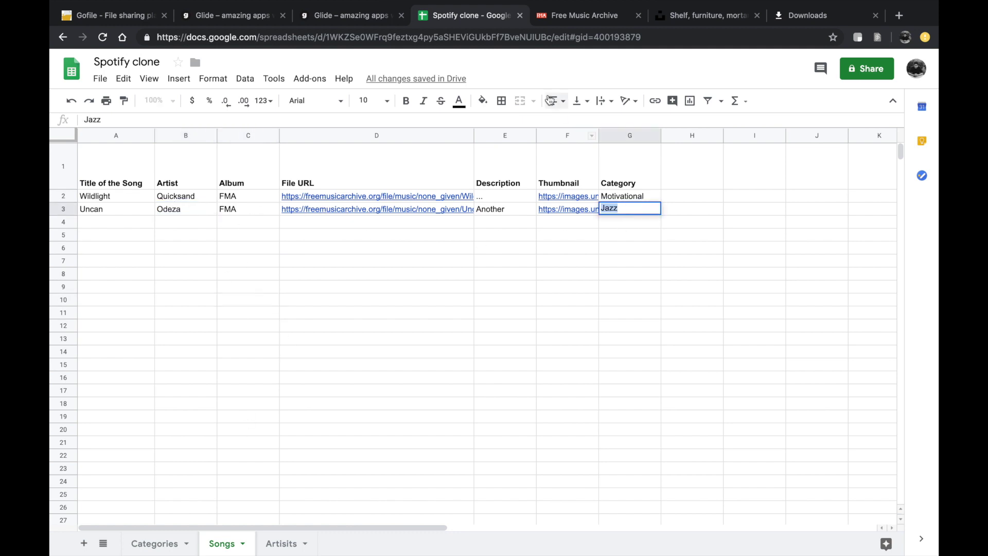
Step: Switch to Glide and check the Jazz category's song page in the preview, then return to the artists list
click(353, 13)
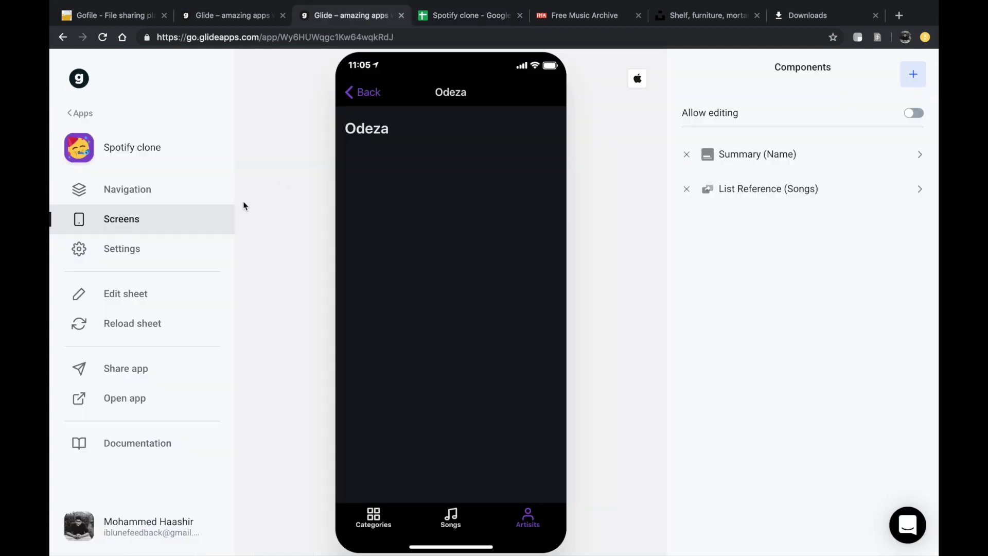
click(367, 525)
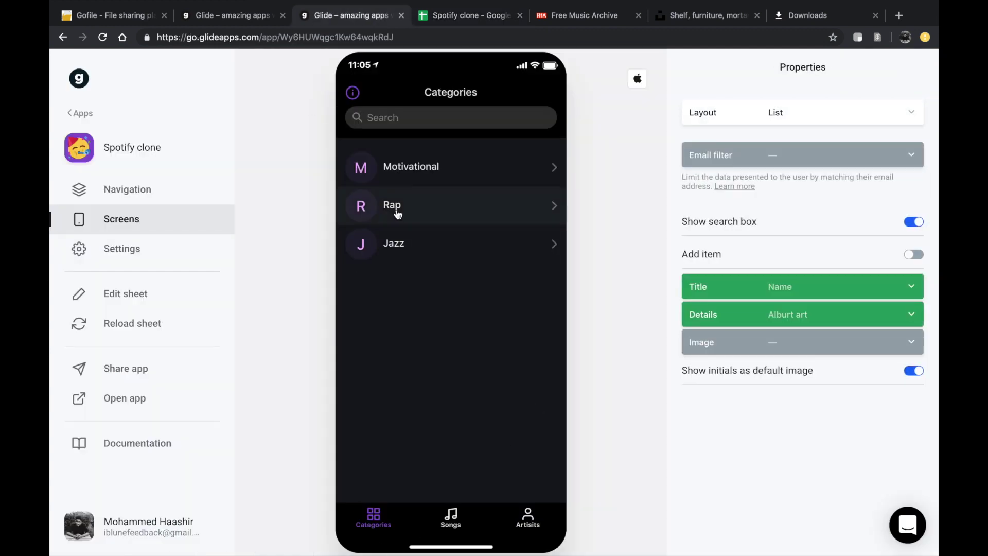
click(403, 241)
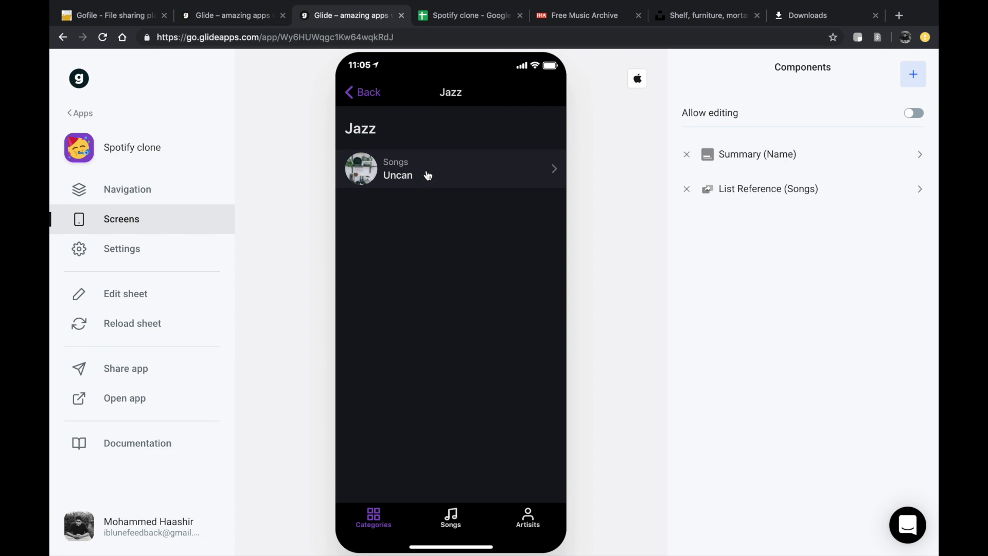
click(432, 172)
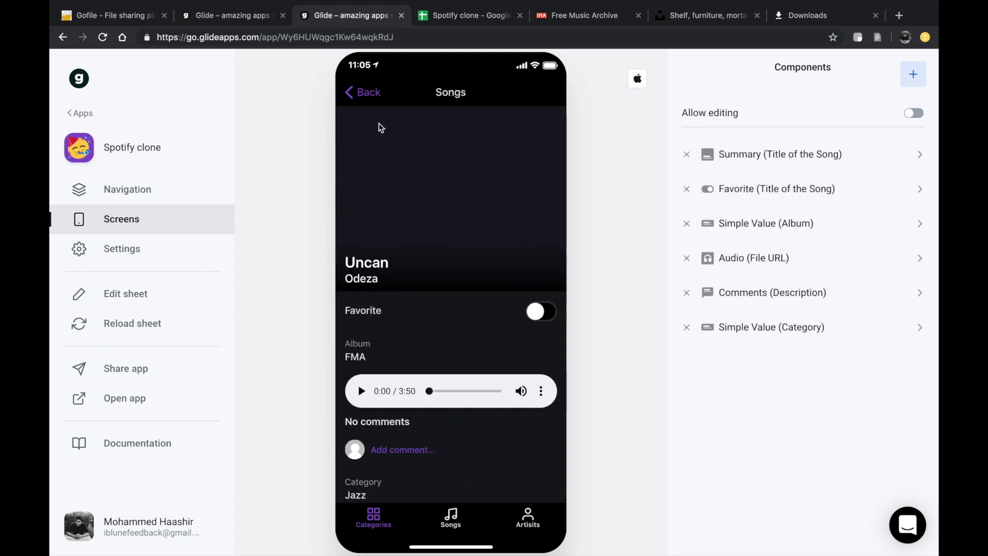
click(350, 92)
click(525, 519)
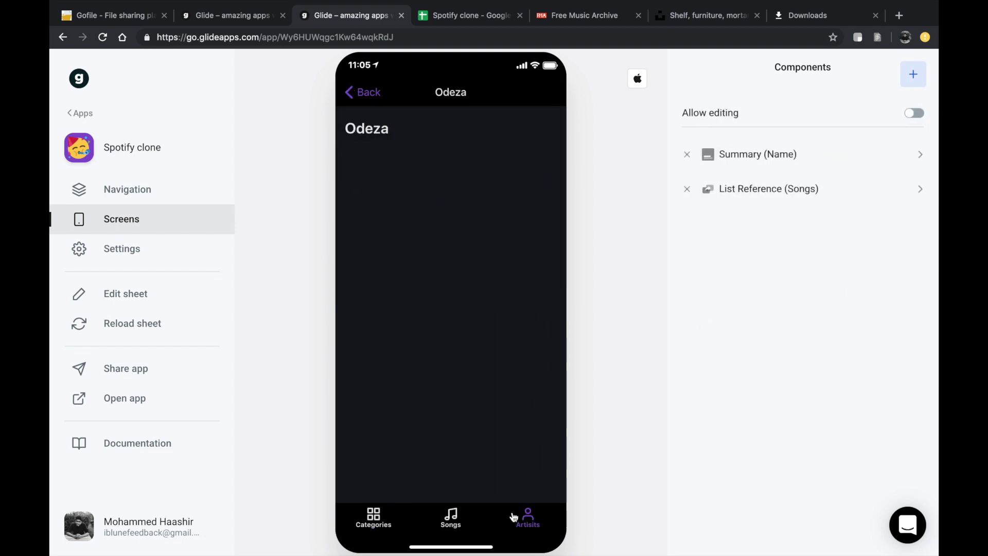
click(360, 91)
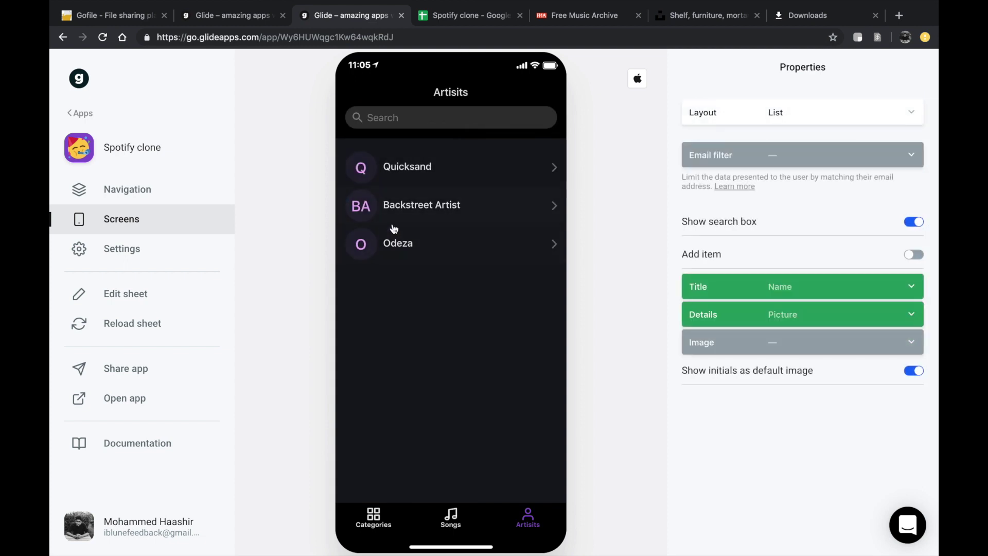
Step: Switch to the Google Sheet and recheck the artist entered for Uncan in cell B3 of the Songs sheet
click(464, 12)
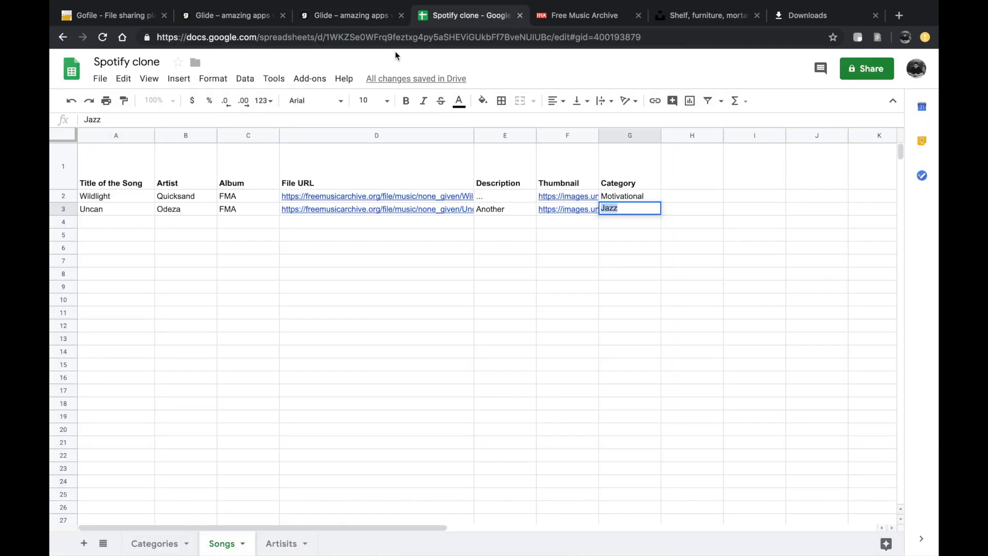
click(461, 288)
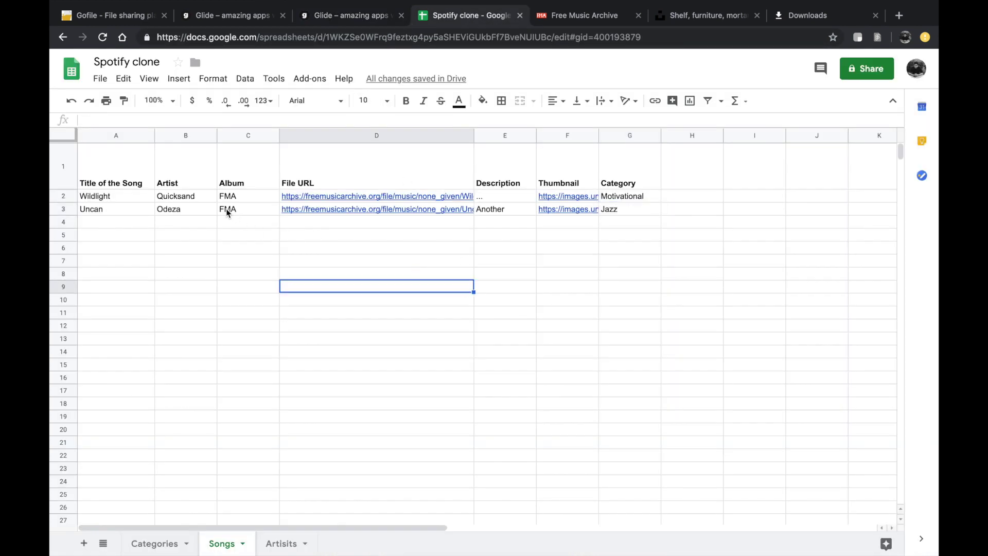
click(150, 209)
click(183, 207)
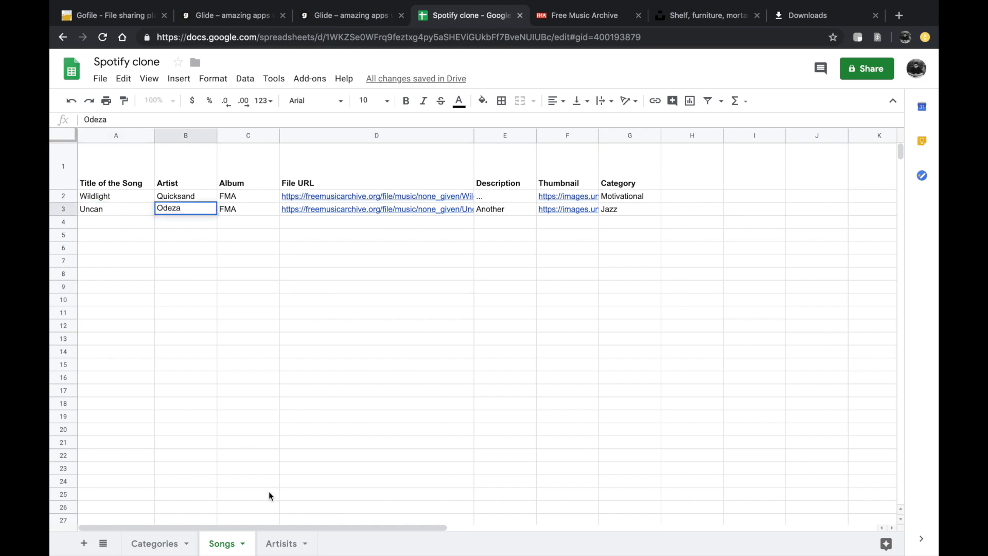
Step: Fill the Songs=Songs:Artists:Multiple column of the Artisits sheet with =A3 in cell C3 and =A4 in cell C4
click(283, 543)
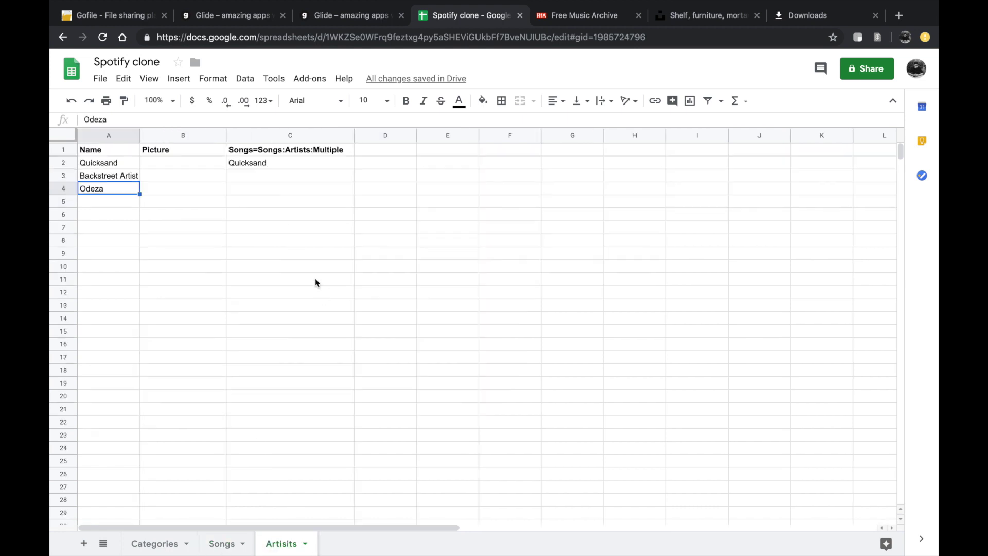
click(270, 154)
click(259, 179)
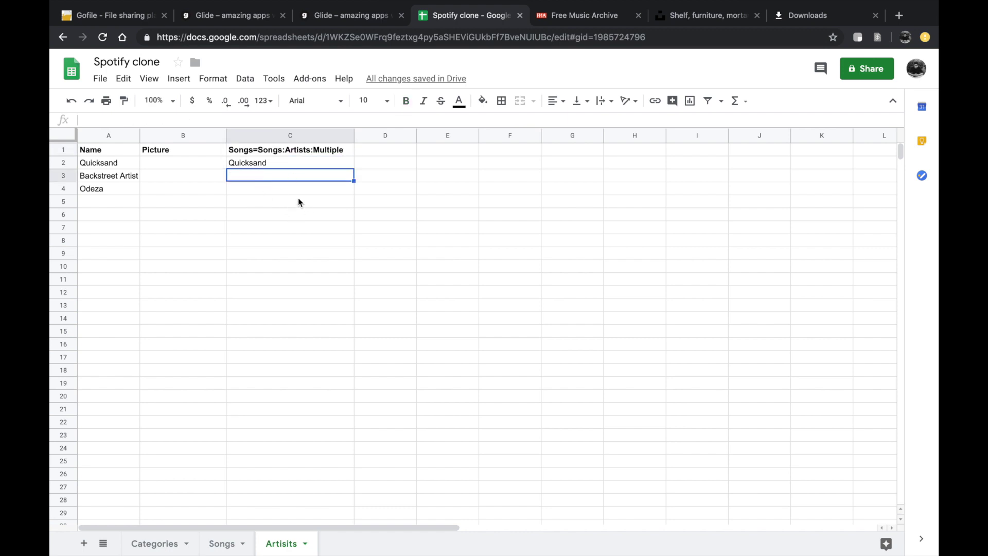
text(Bac)
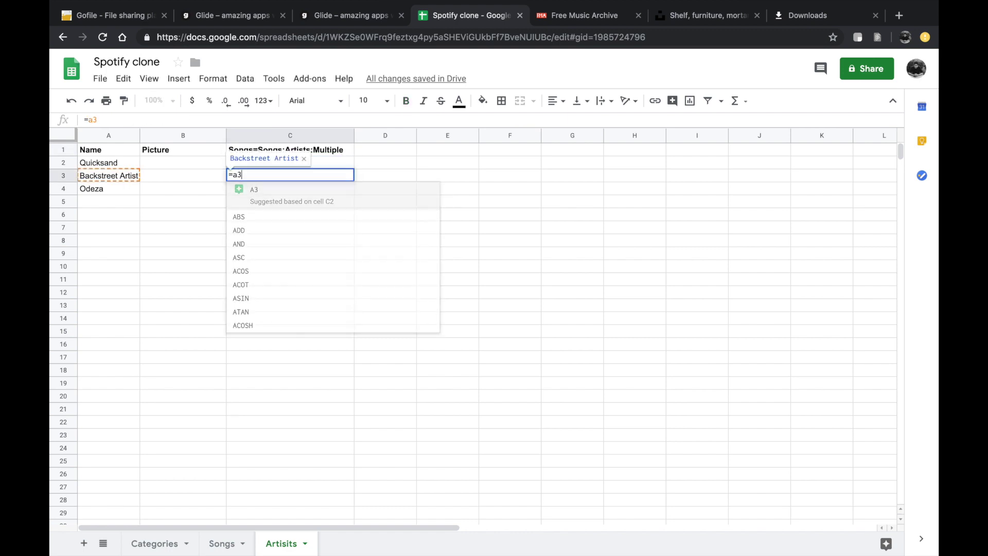
key(Return)
text(Ode)
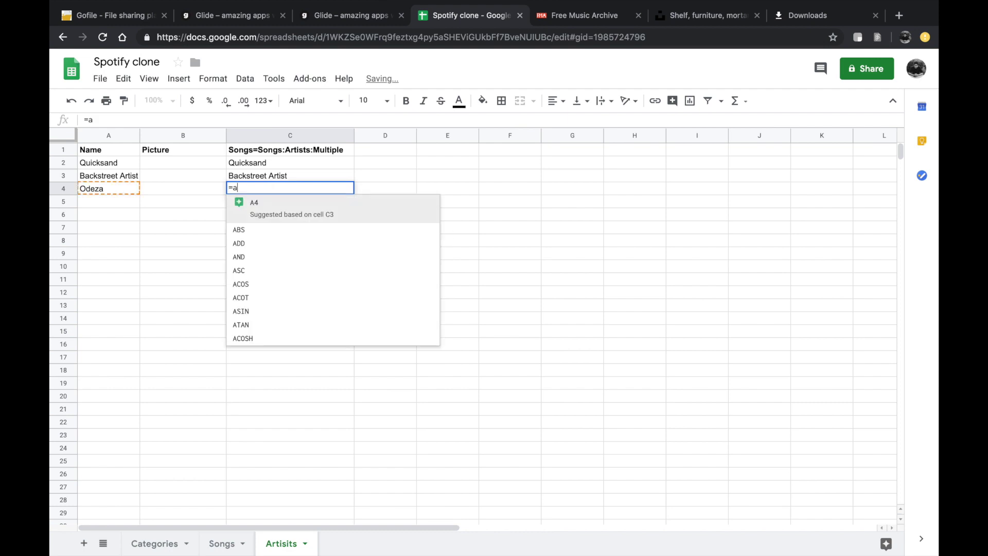
key(Return)
Step: Switch to Glide, reload the sheet data and open the song Uncan from Odeza's artist page in the preview
click(337, 17)
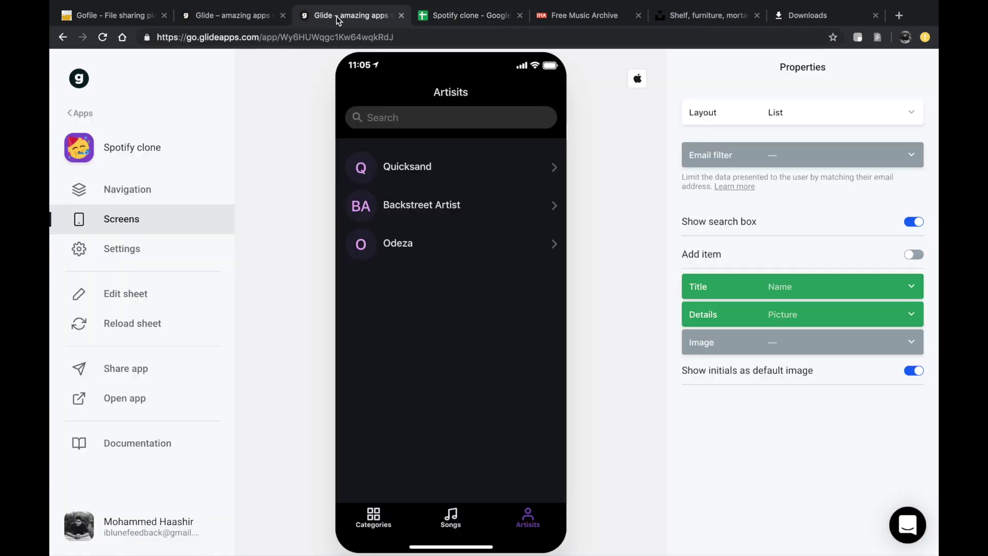
click(130, 322)
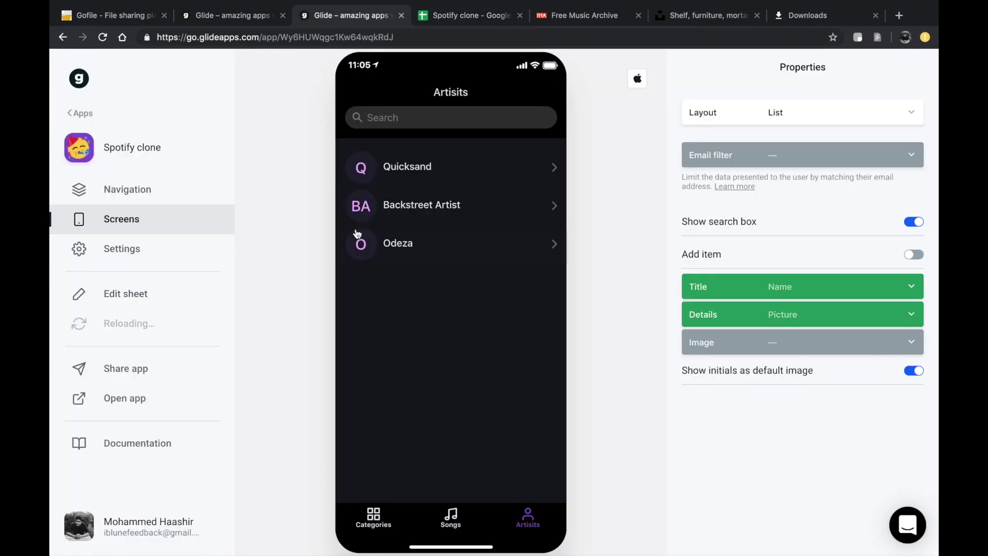
click(397, 246)
click(399, 170)
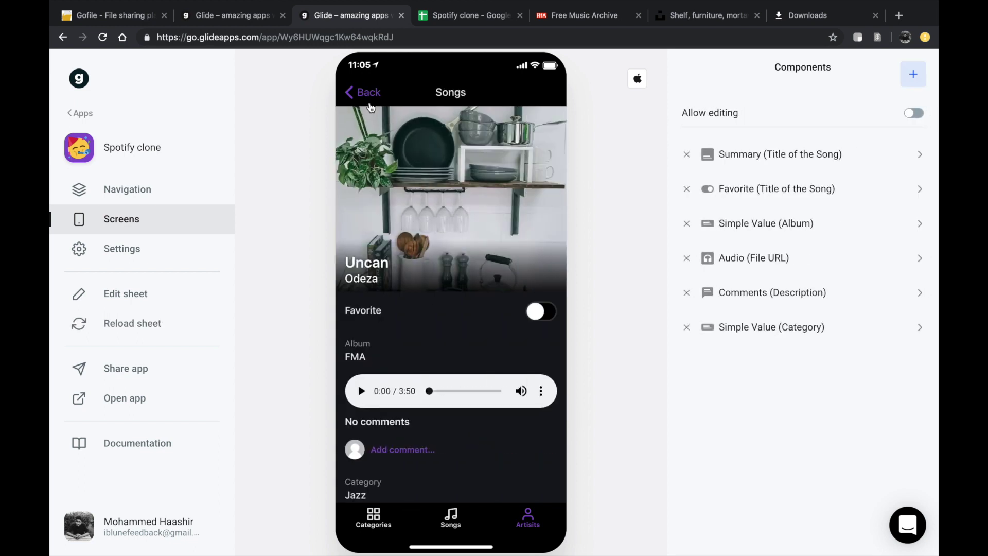
scroll(434, 256, down, 1)
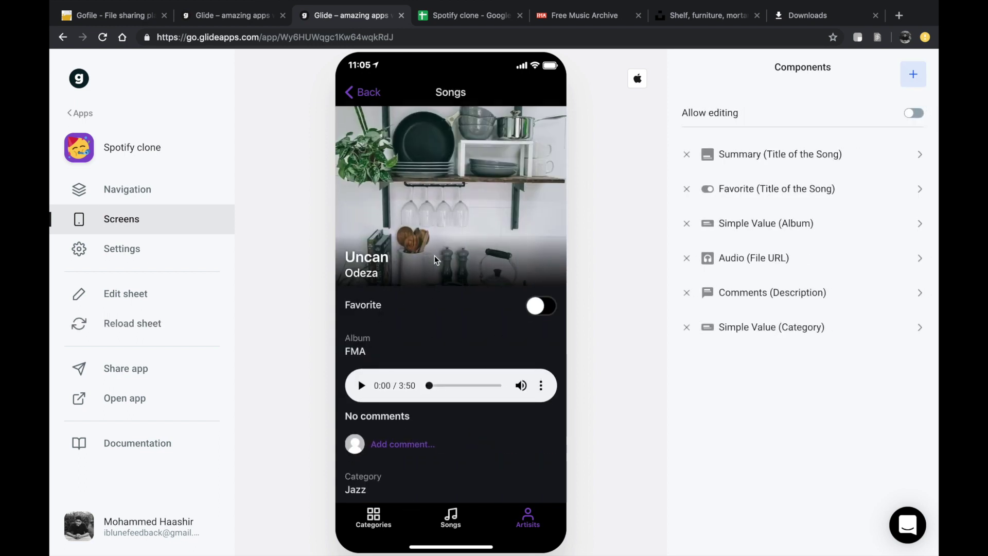
Step: Move the Category value above the Album value on the song page and reopen Uncan from Odeza's page to check it
drag(713, 335, 711, 215)
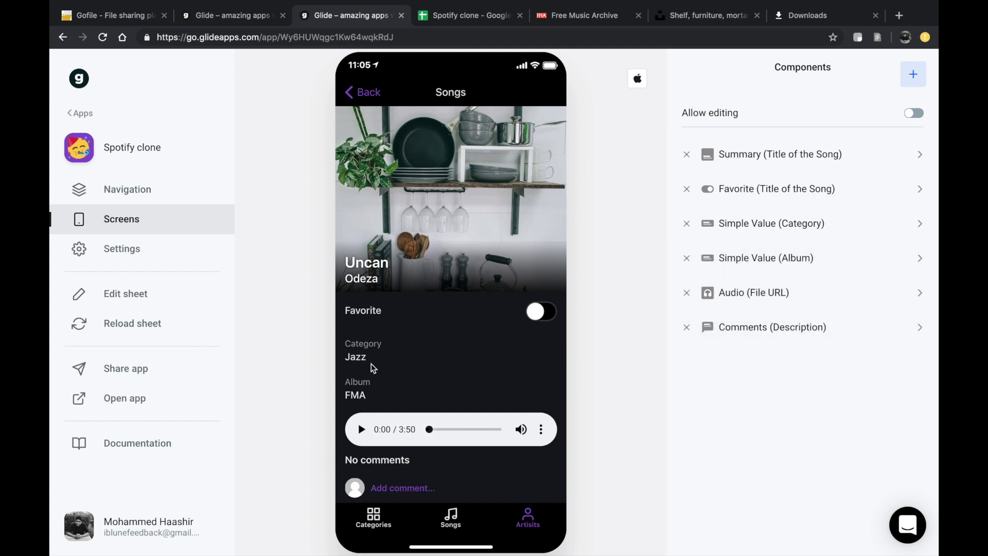
click(372, 92)
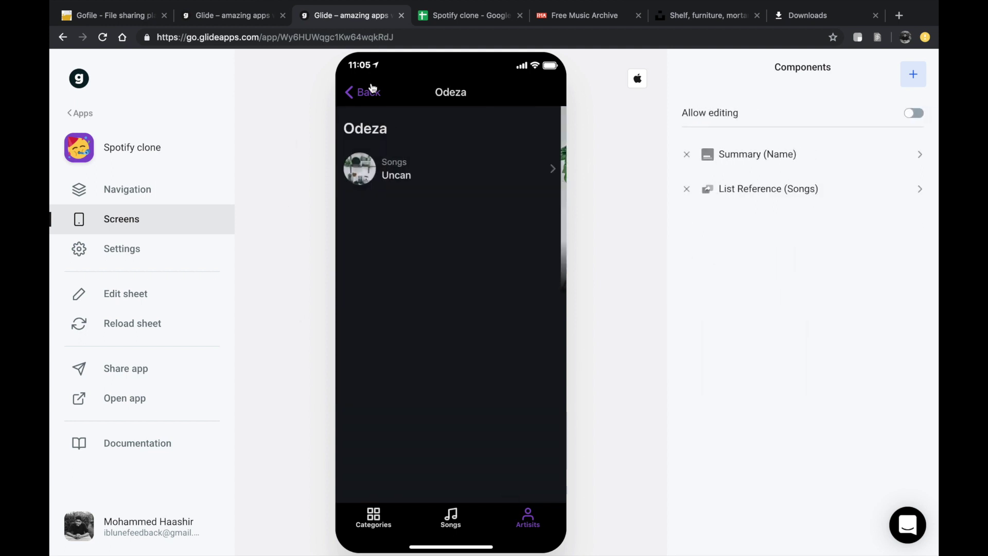
click(447, 155)
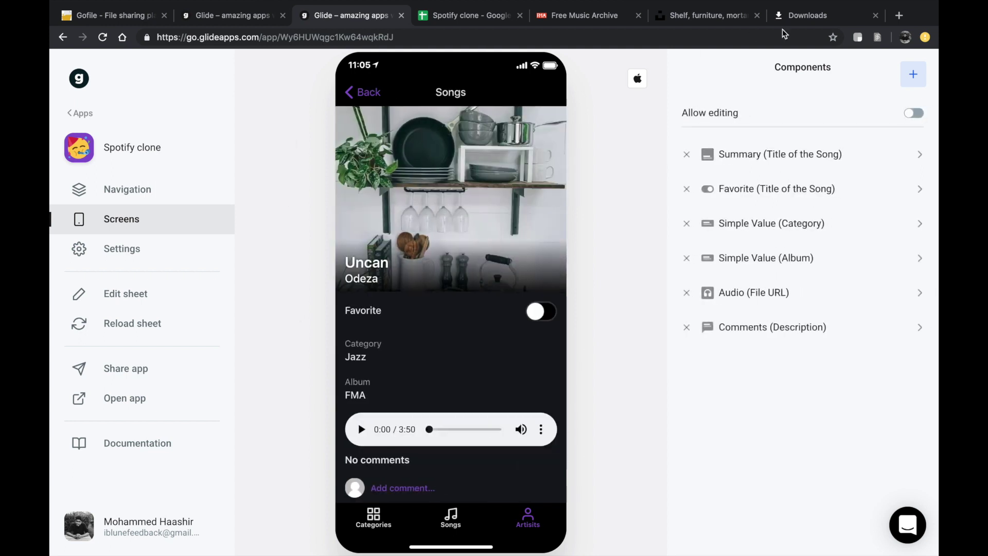
Step: Look through the list of components that can be added to the song page, and close it without adding any
click(913, 74)
scroll(828, 285, down, 9)
scroll(819, 283, up, 1)
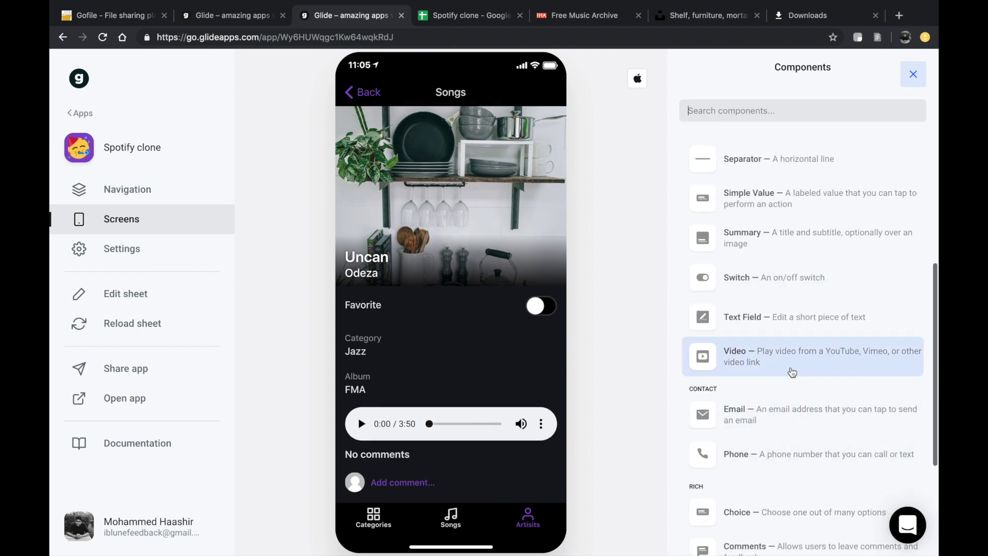
scroll(774, 364, up, 3)
scroll(742, 407, down, 2)
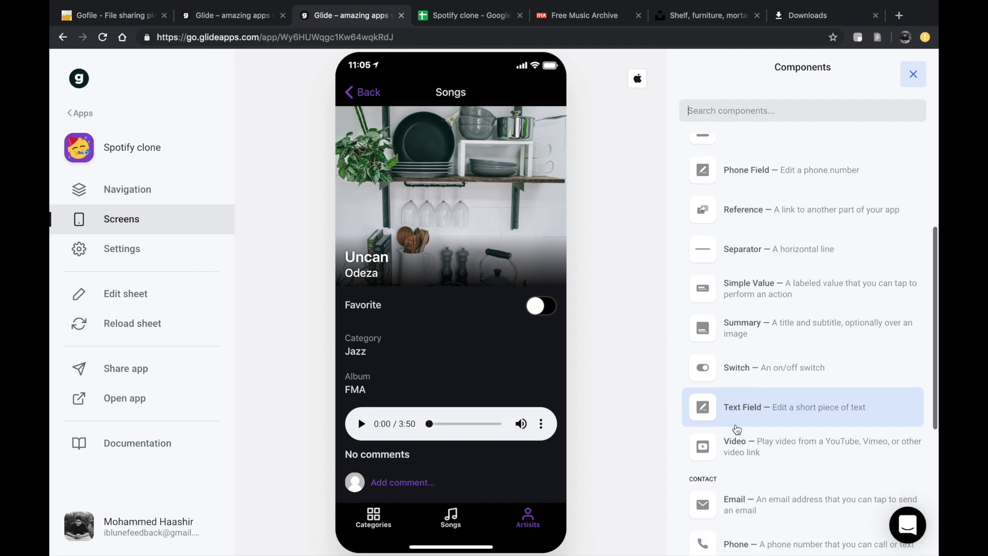
scroll(759, 353, up, 1)
scroll(760, 335, down, 6)
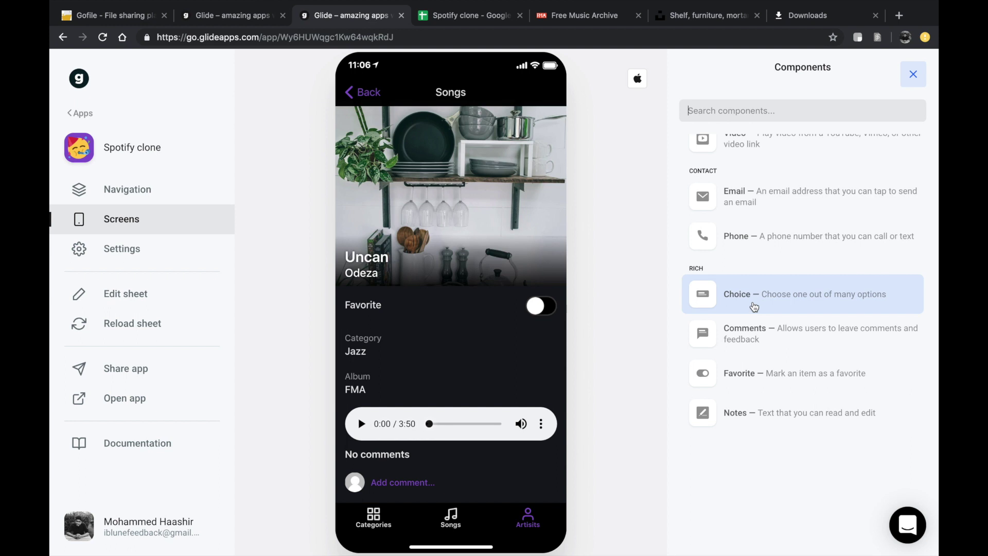
scroll(745, 417, up, 10)
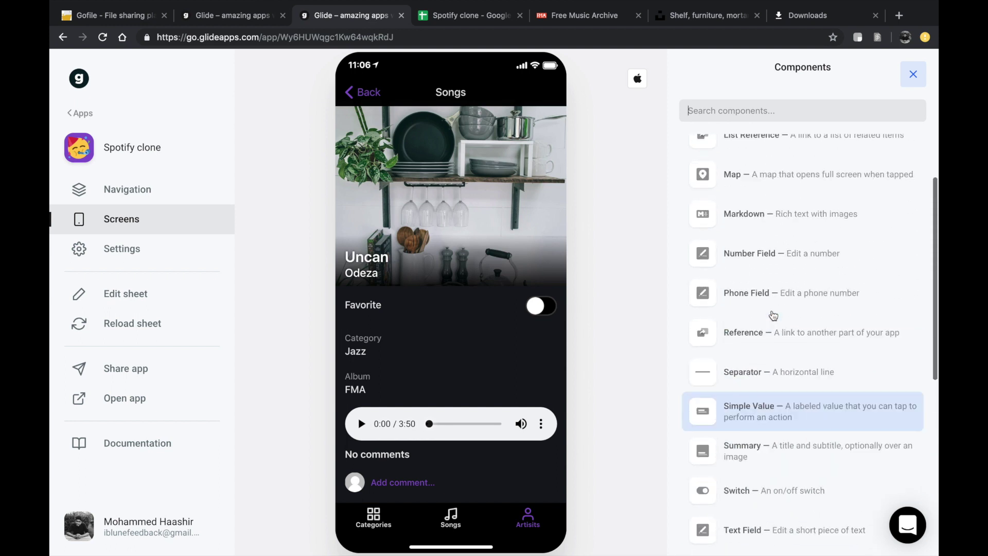
click(913, 74)
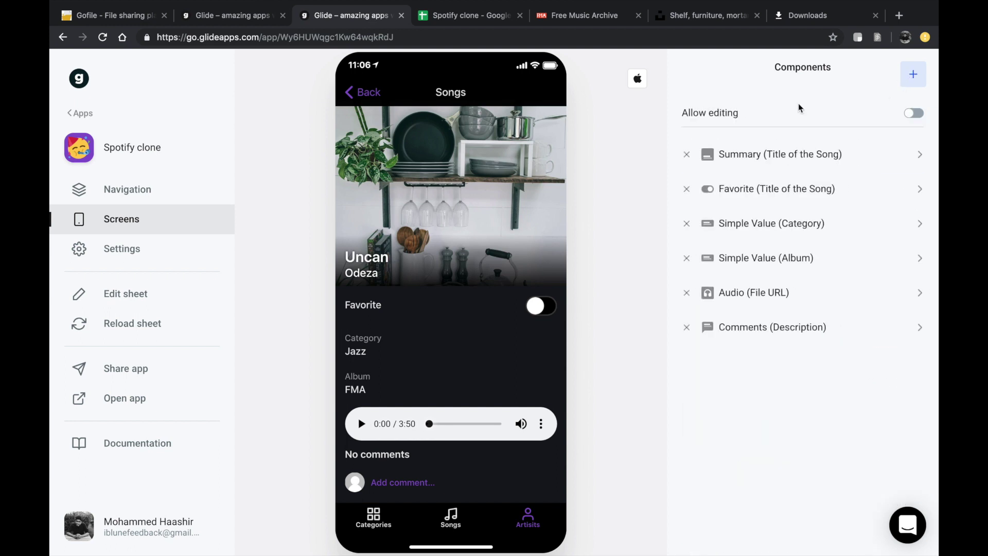
Step: Check the Categories list and the Uncan song page in the preview, and return to the Songs list
click(512, 530)
click(376, 519)
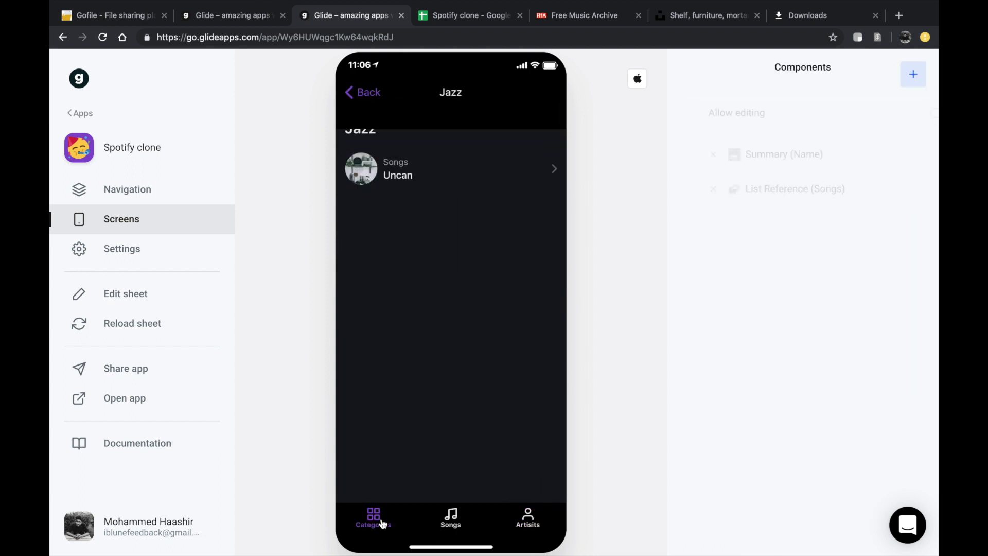
click(405, 522)
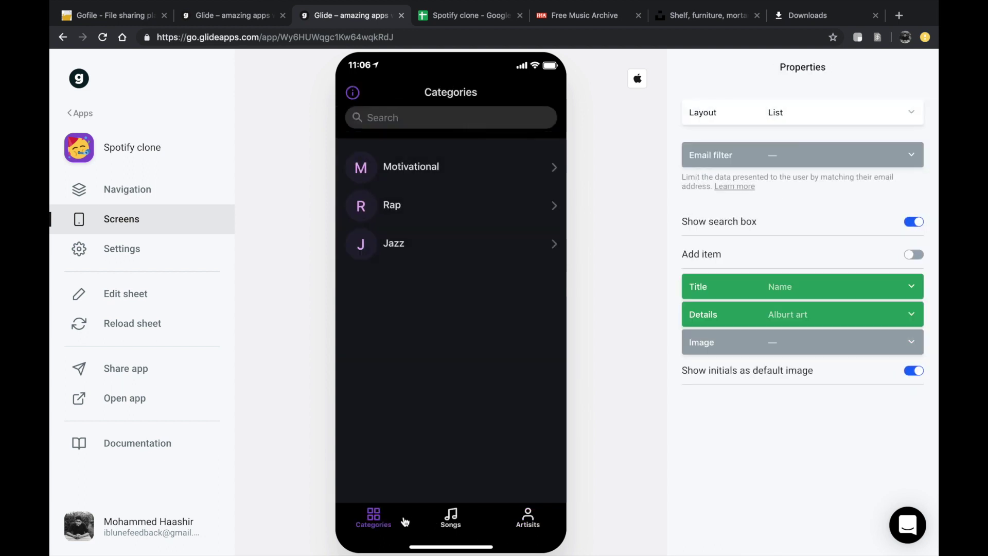
click(453, 513)
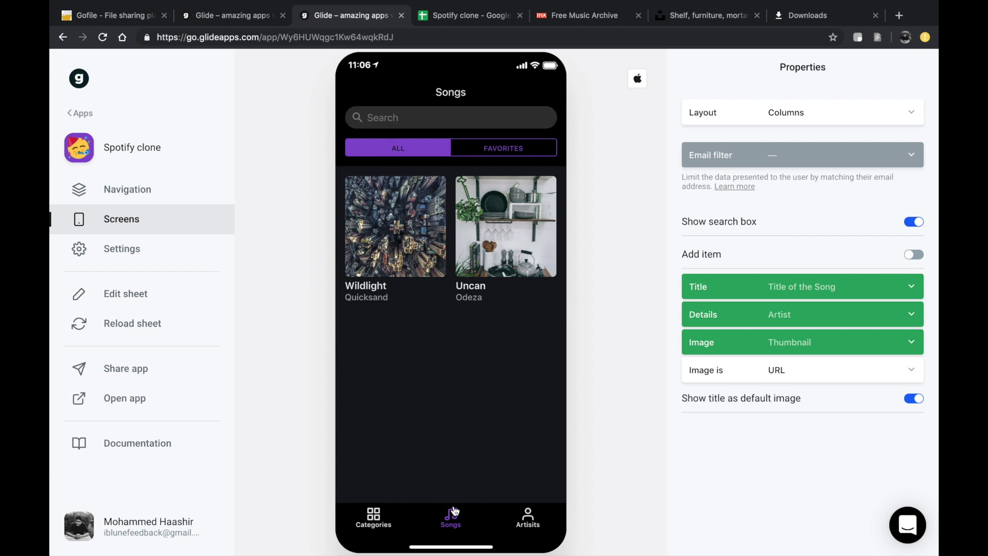
click(519, 249)
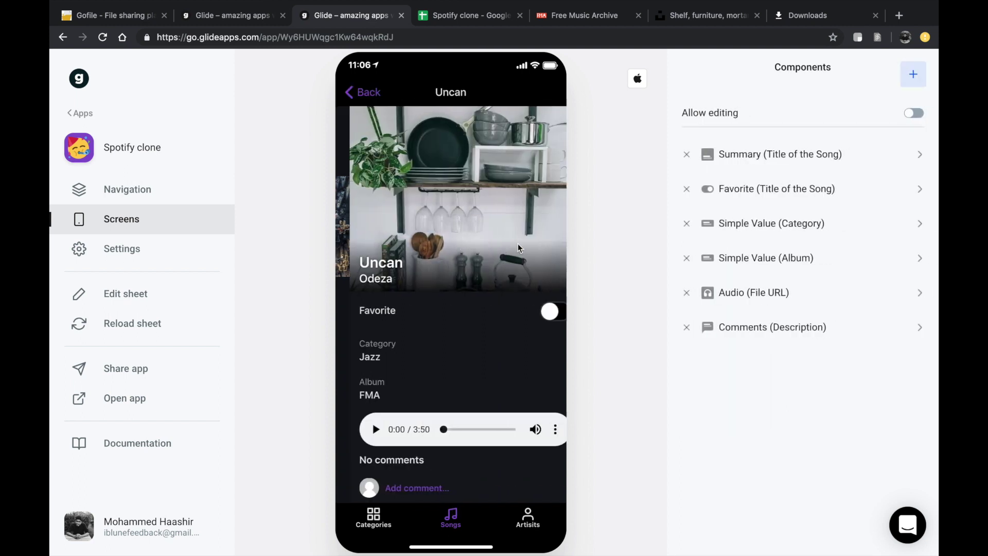
click(364, 94)
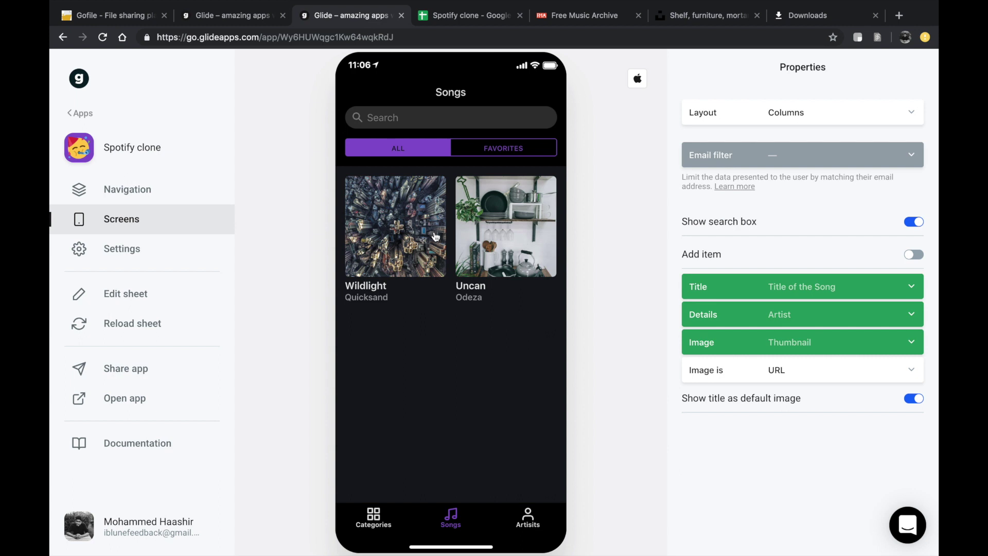
Step: Look over the app's navigation and general settings, including the App URL, and show the Categories list in the preview
click(164, 189)
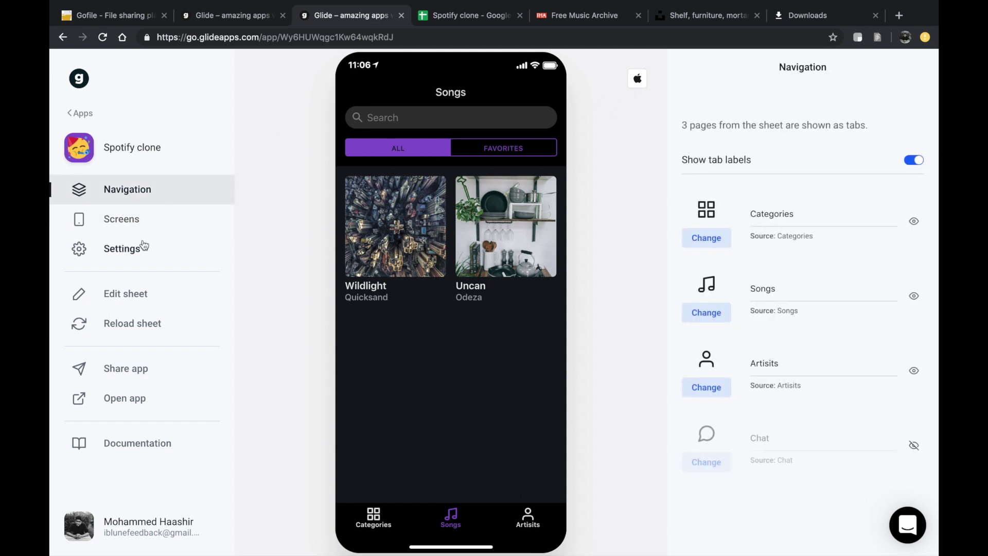
click(144, 244)
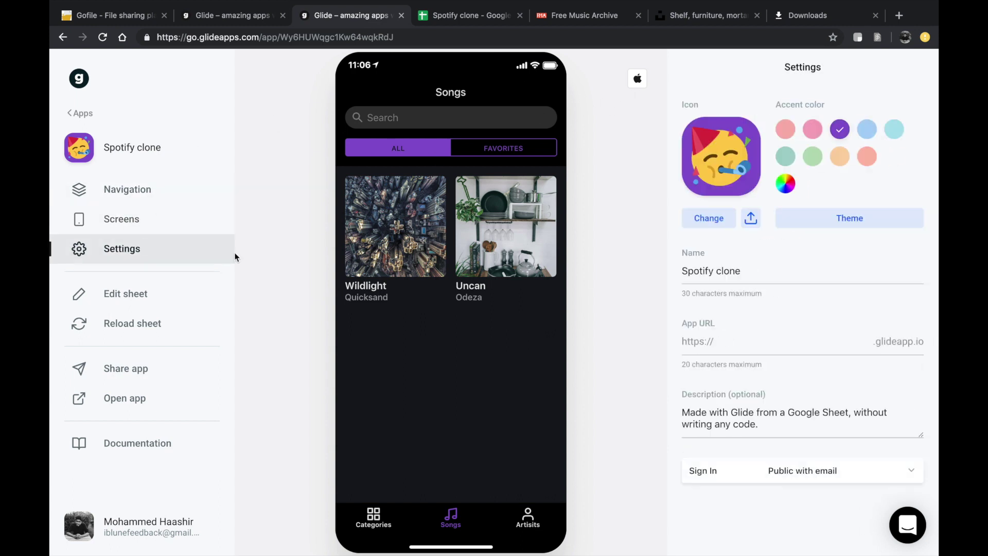
click(827, 340)
key(super+a)
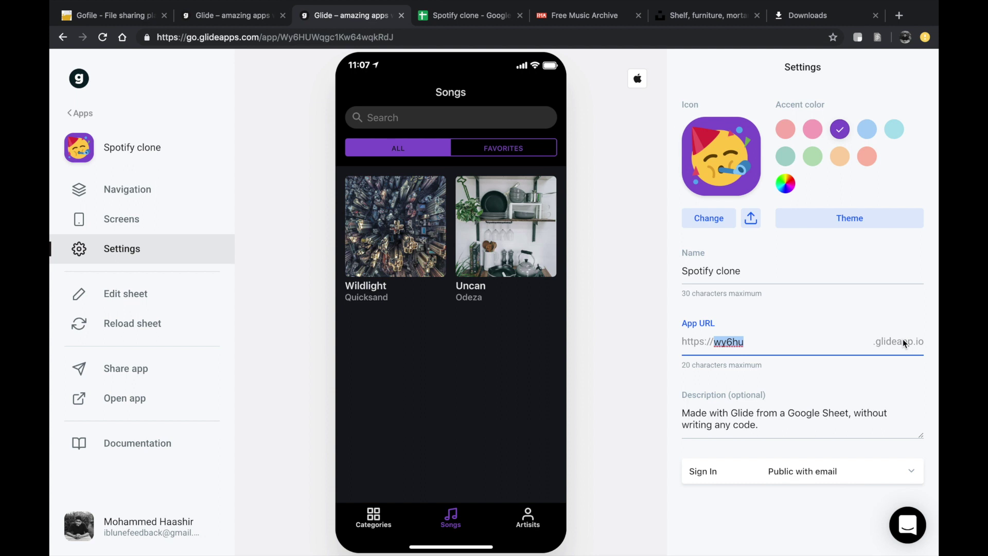
click(375, 515)
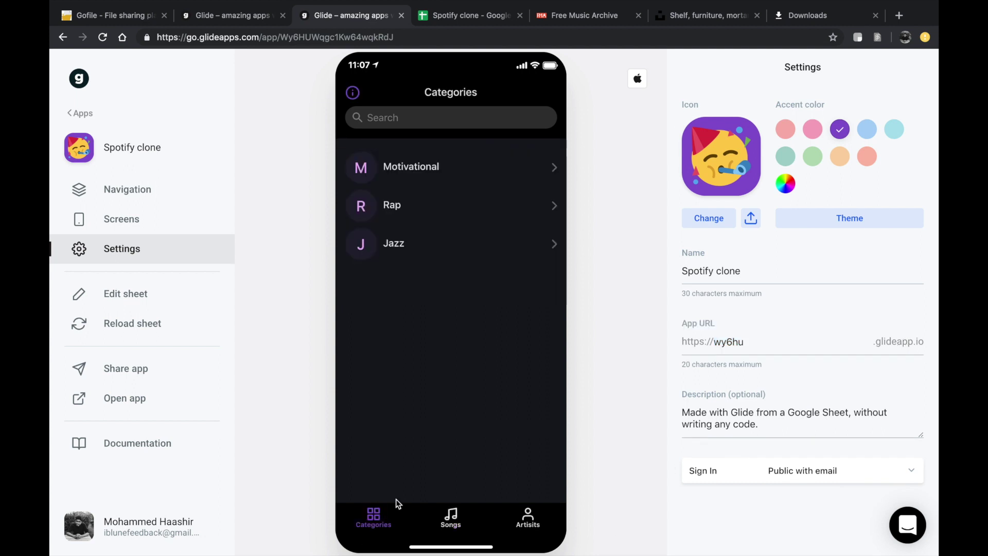